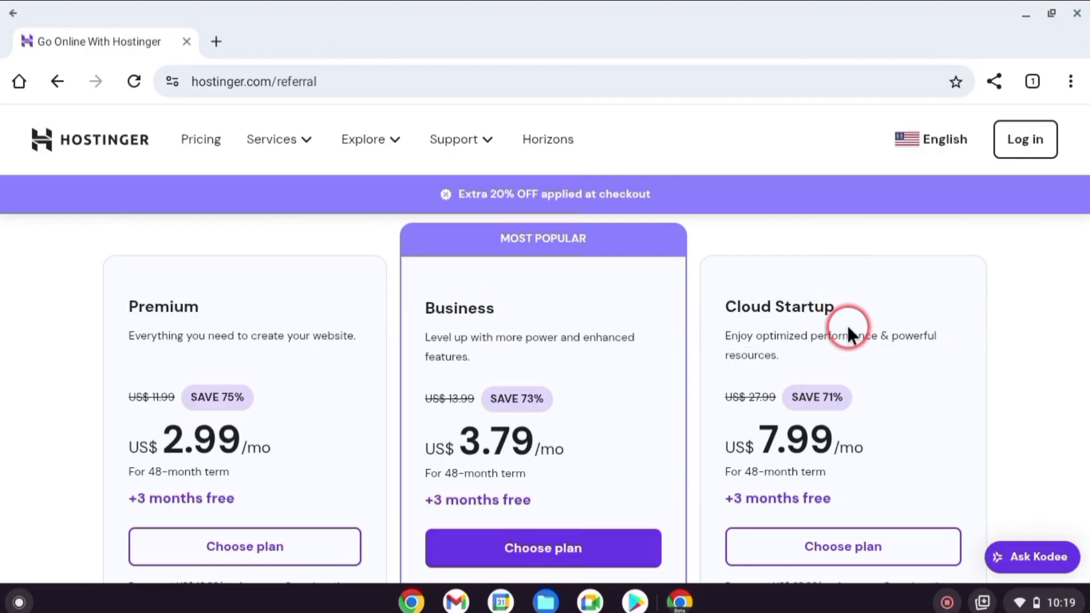
# Choose the Business hosting plan, select the 48-month period in the cart and continue to registration
pyautogui.scroll(-5, 846, 323)
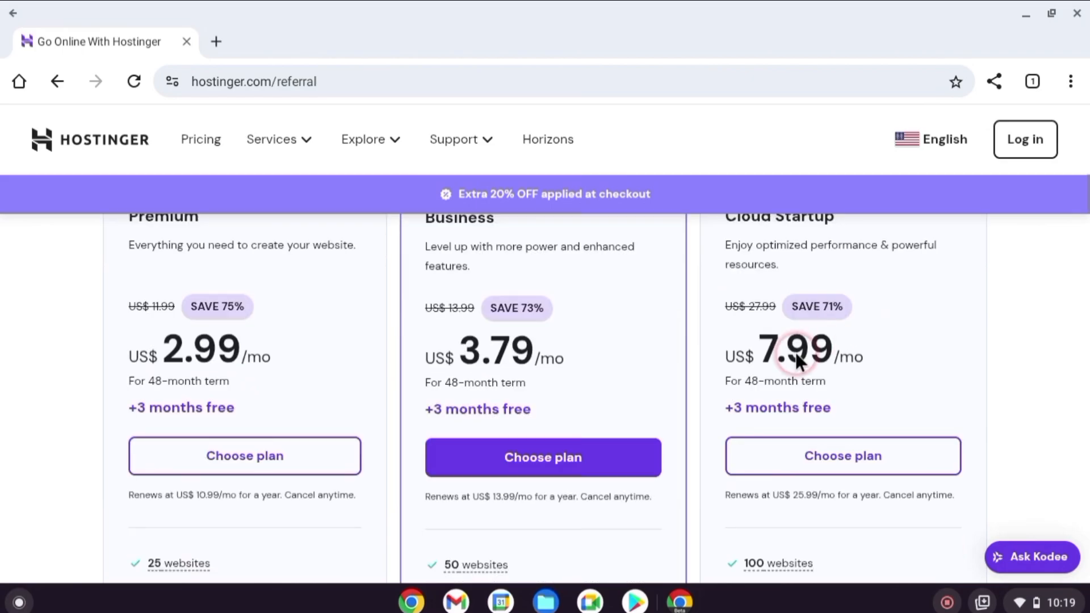
pyautogui.click(584, 414)
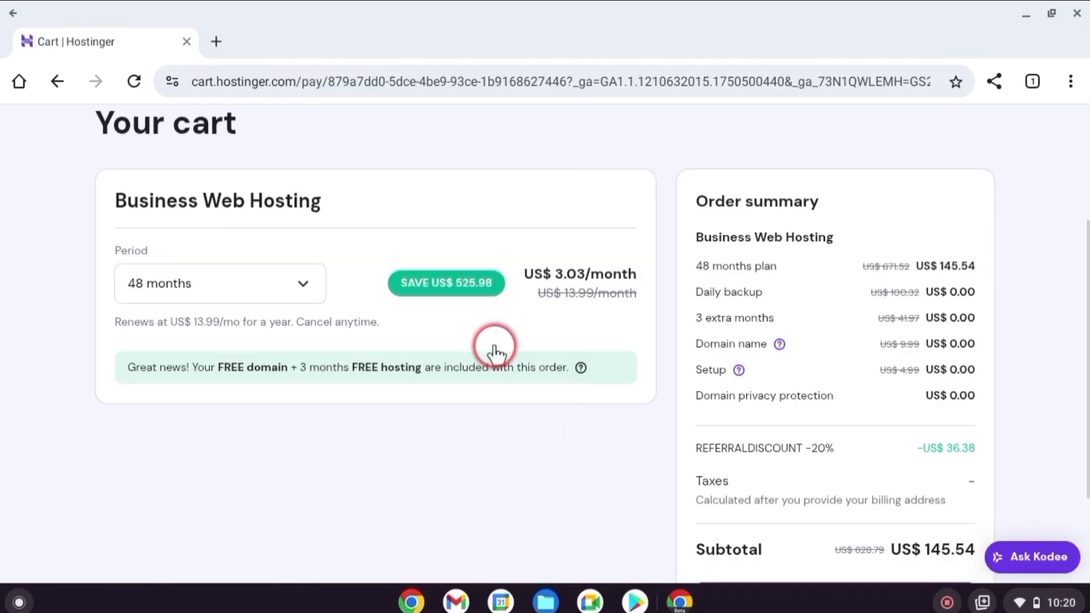
pyautogui.click(304, 291)
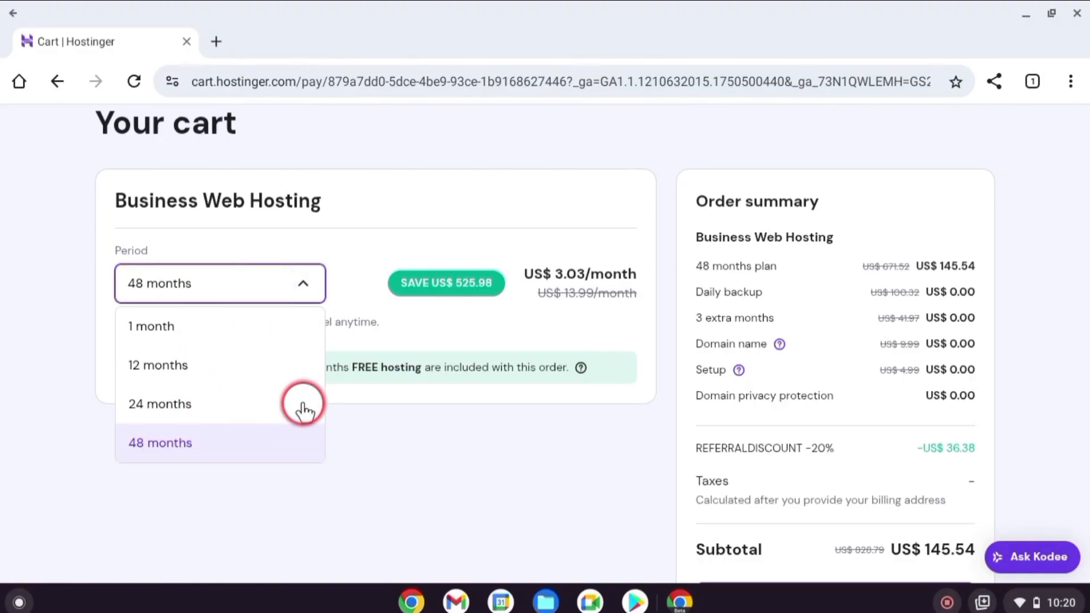
pyautogui.click(204, 449)
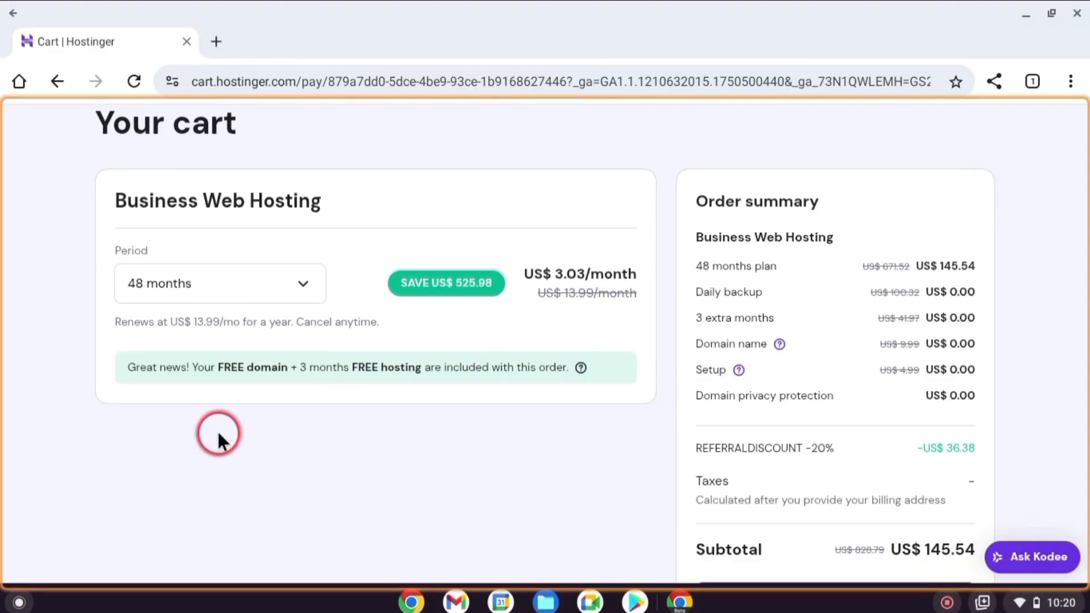
pyautogui.scroll(-3, 812, 368)
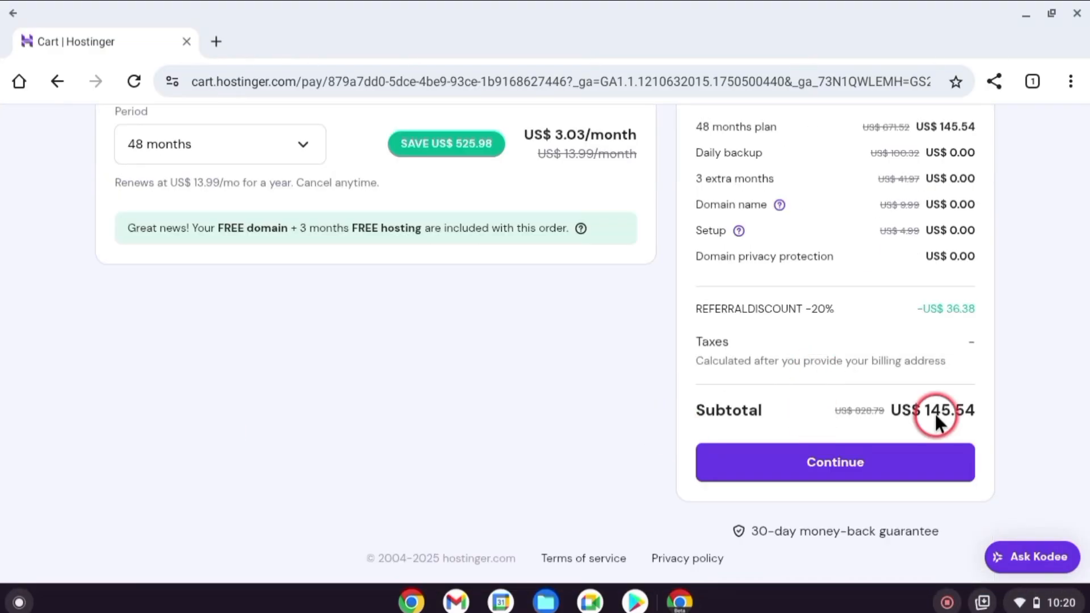
pyautogui.click(830, 471)
# Register a Hostinger account with an email address and account password, and save the password in the browser
pyautogui.click(579, 353)
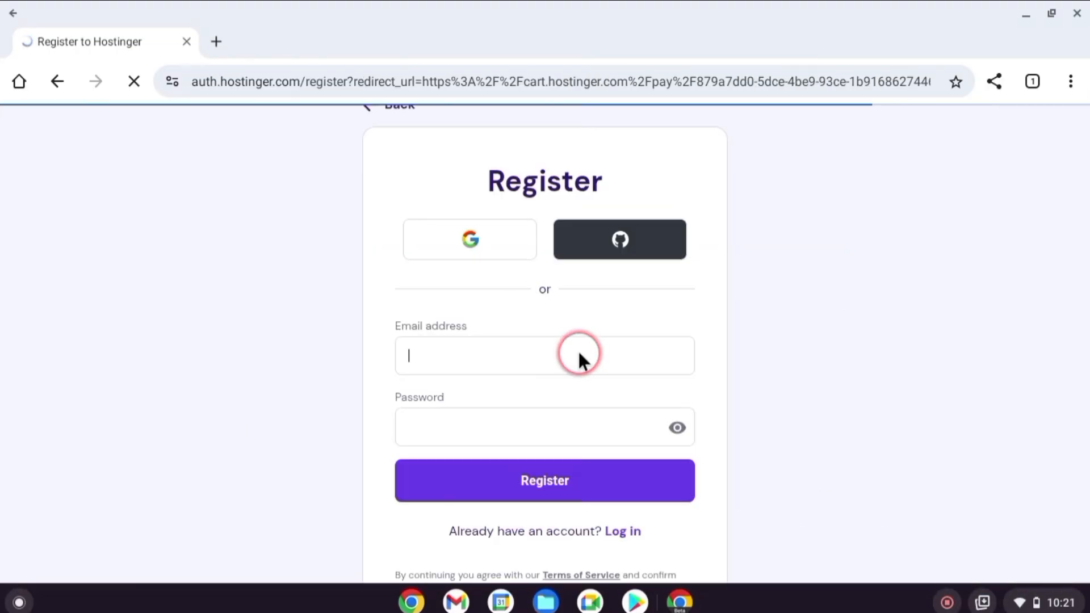
pyautogui.click(478, 425)
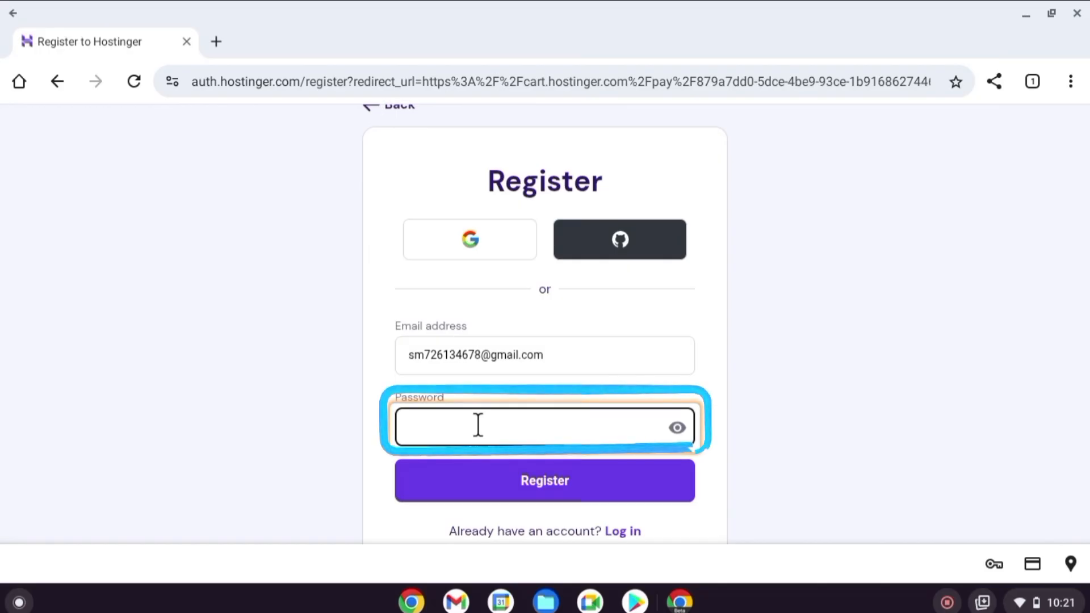
pyautogui.click(478, 425)
pyautogui.click(555, 481)
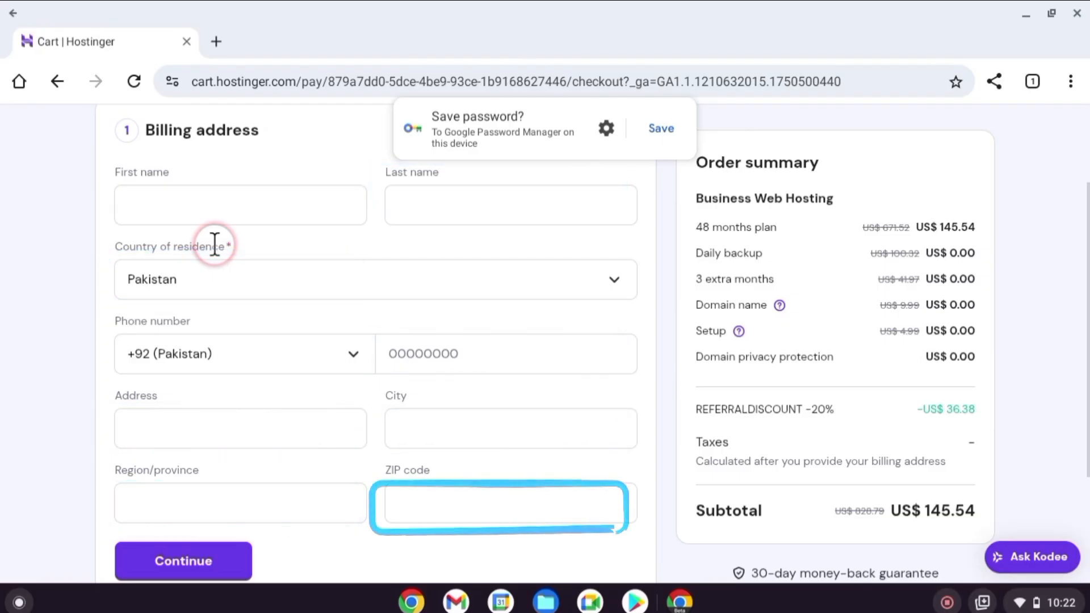
pyautogui.click(659, 130)
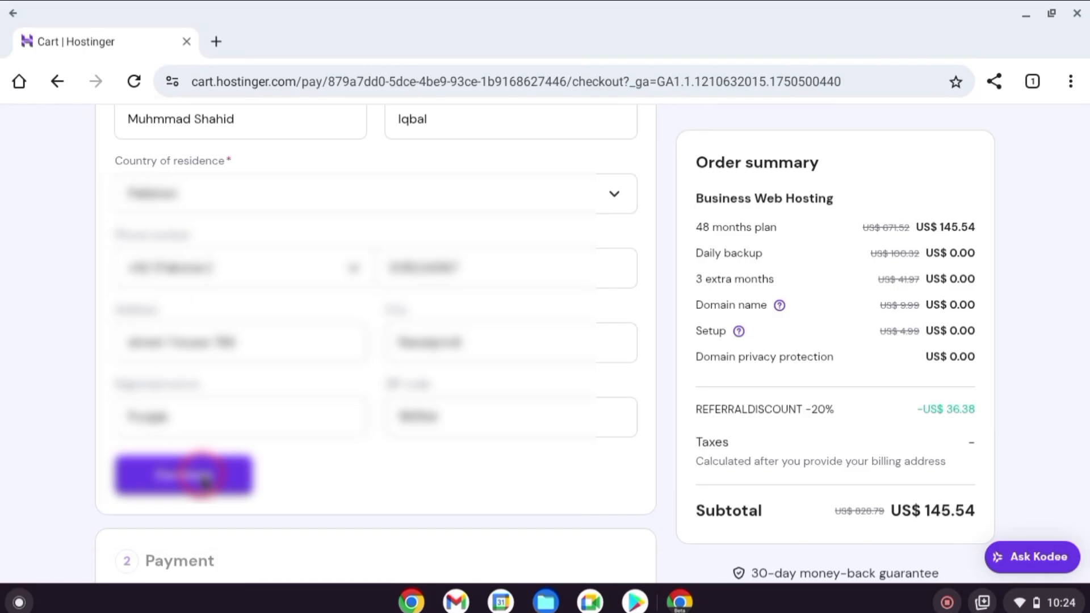
# Submit the completed billing address and open the card payment option
pyautogui.click(201, 475)
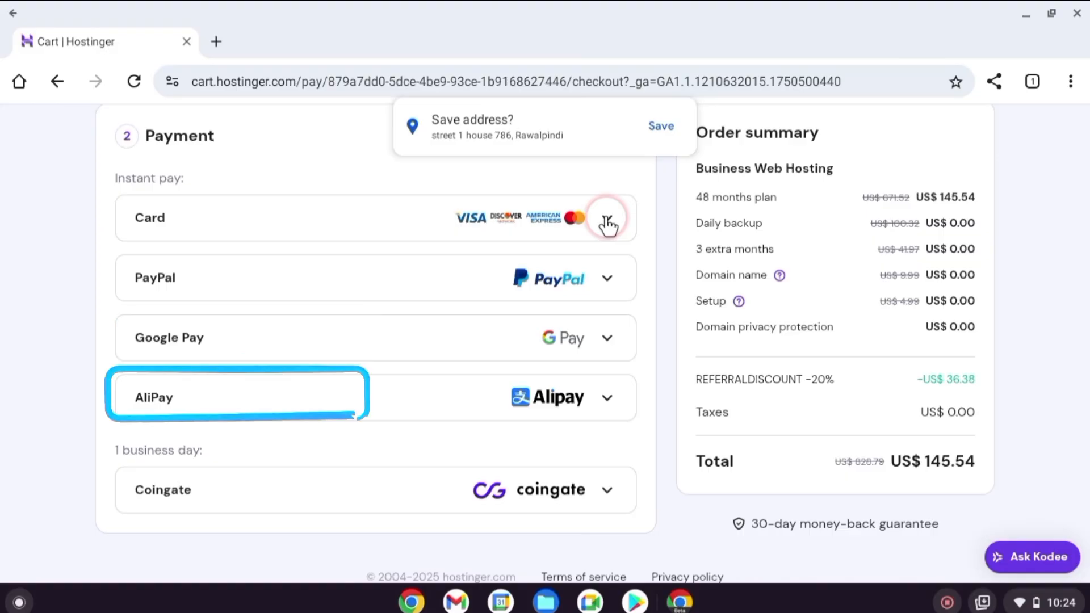
pyautogui.click(607, 219)
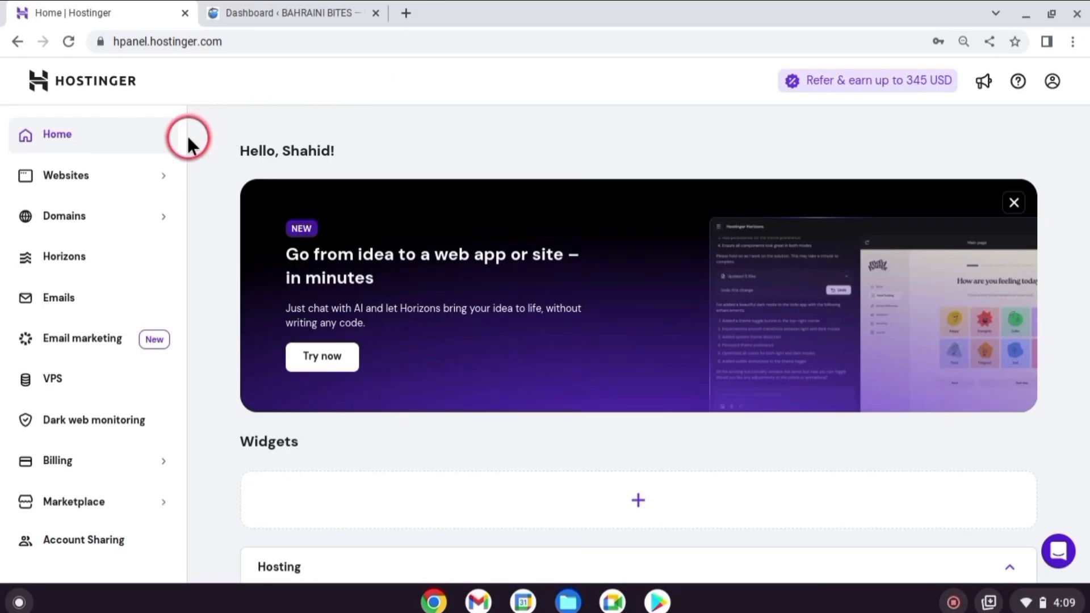
# Start adding a WordPress website under the Business Web Hosting plan in the websites list
pyautogui.click(127, 183)
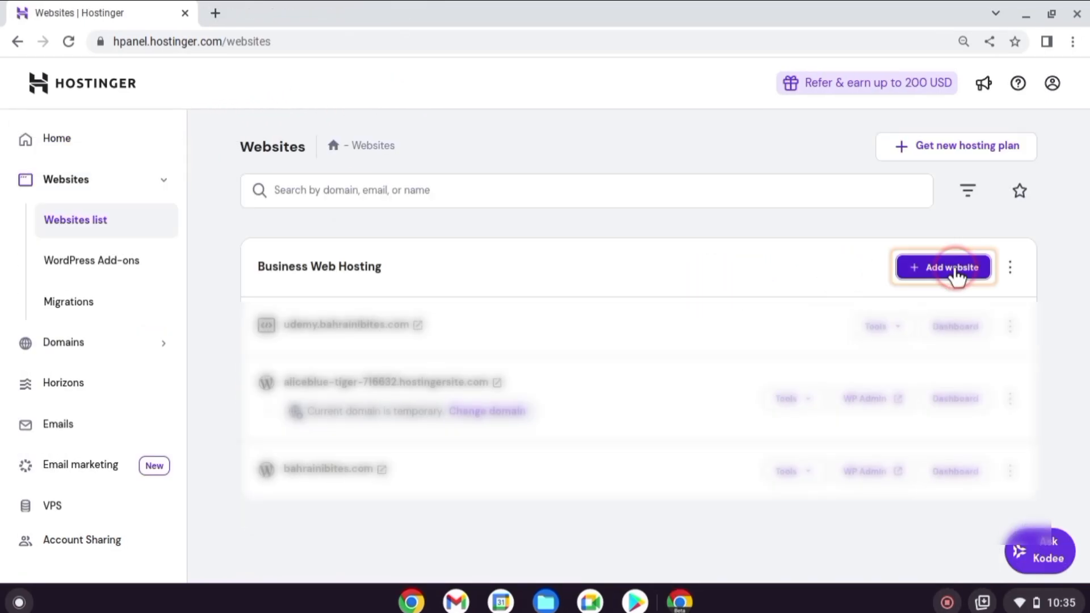
pyautogui.click(955, 273)
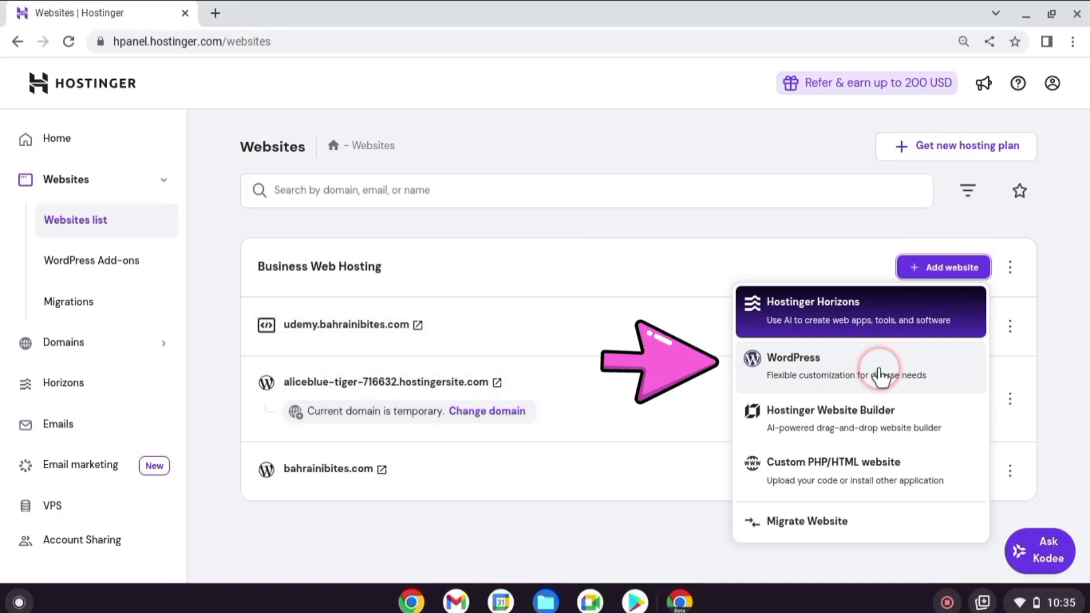
pyautogui.click(881, 375)
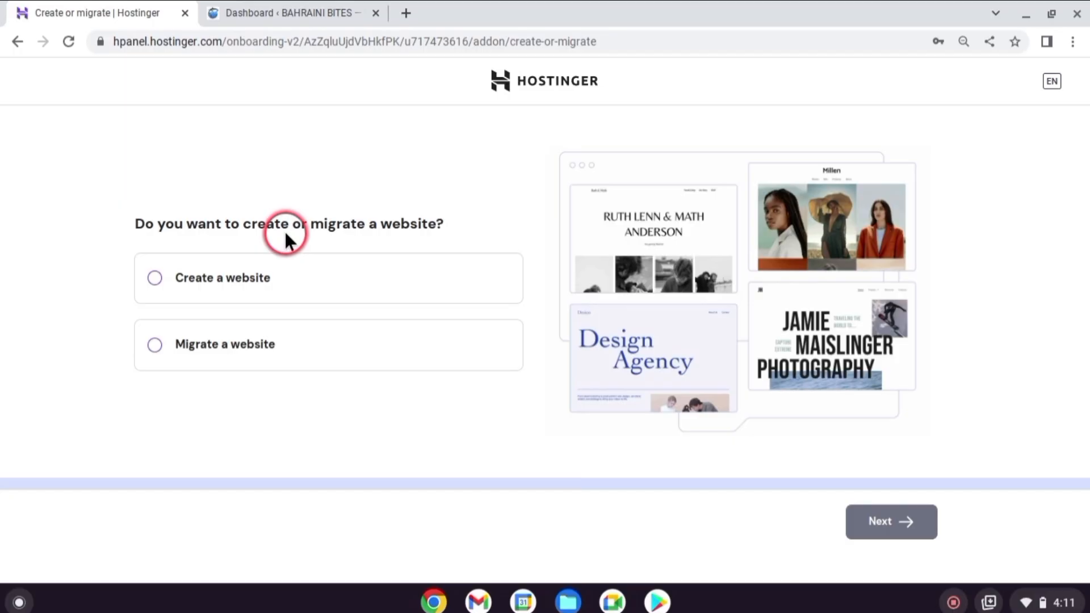
# Choose to create a website instead of migrating one, and select WordPress as its platform
pyautogui.click(154, 277)
pyautogui.click(899, 515)
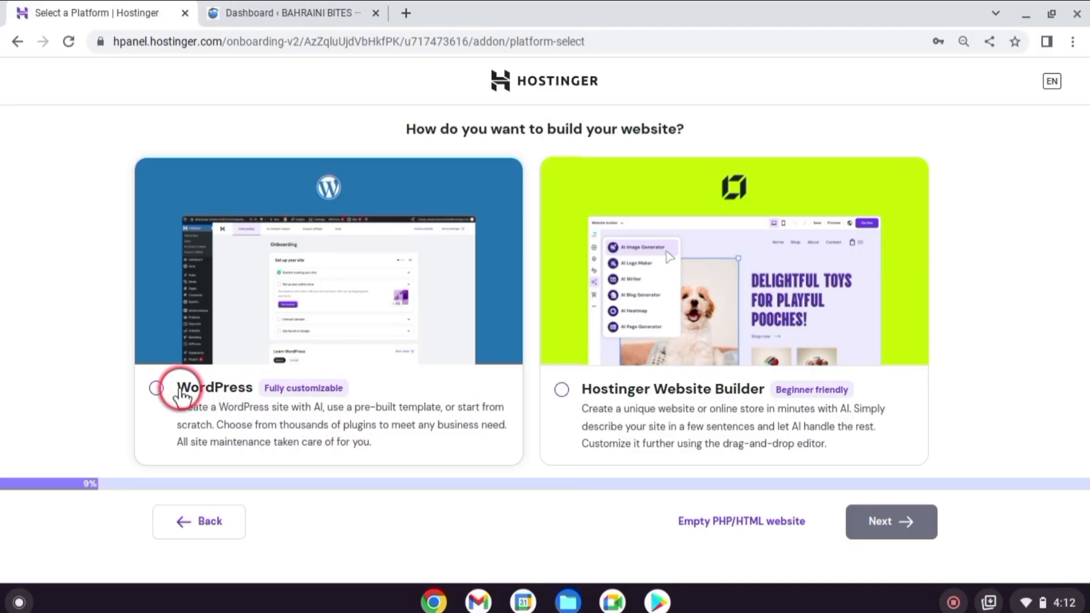
pyautogui.click(157, 388)
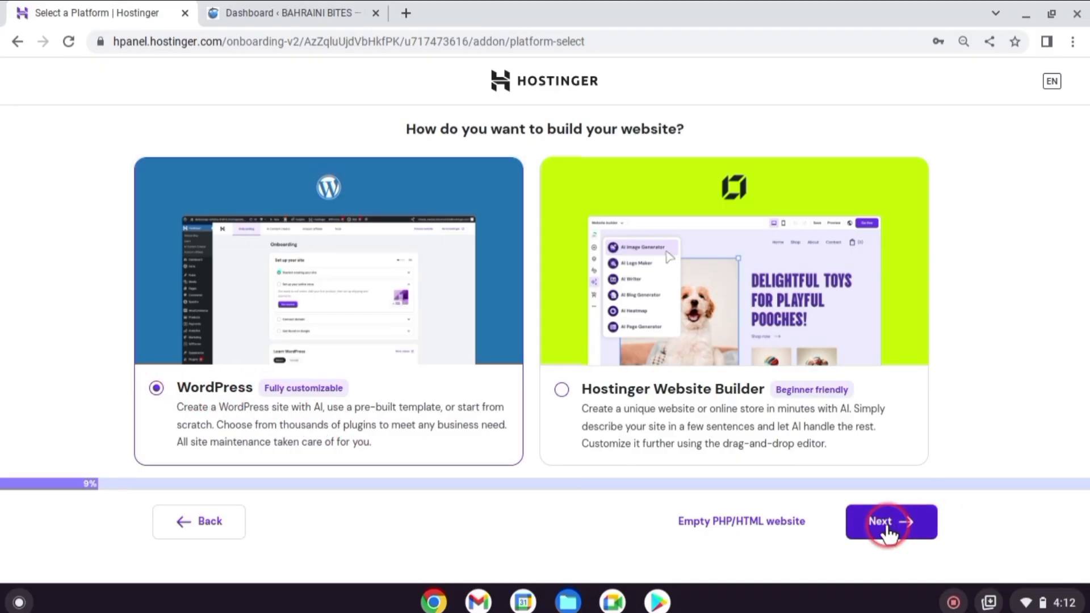
pyautogui.click(893, 531)
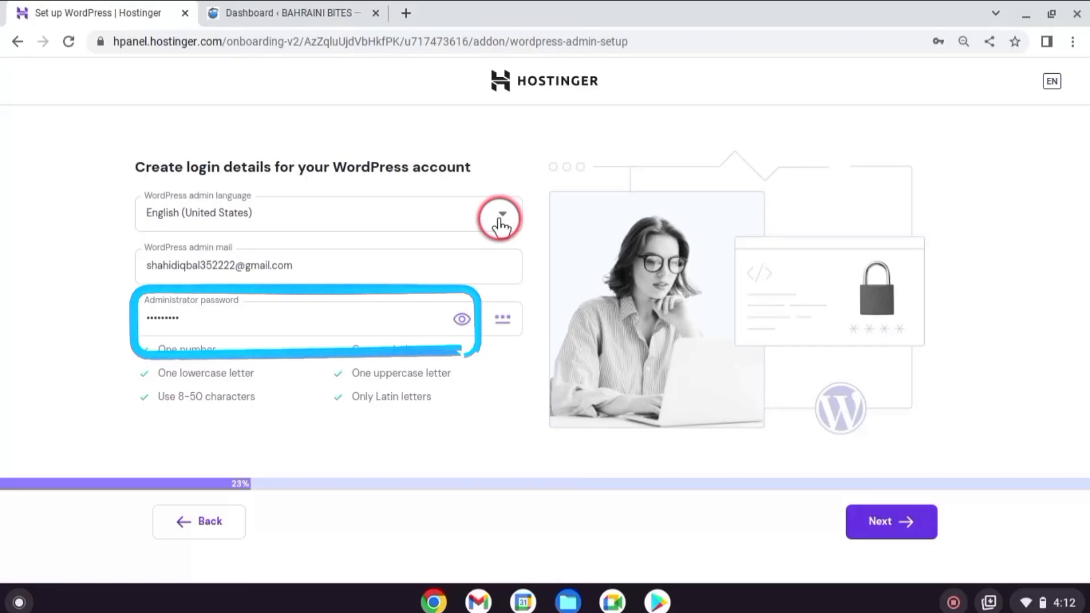
# Submit the WordPress login details with English (United States), the admin email and administrator password, and choose to create a blank site
pyautogui.click(923, 533)
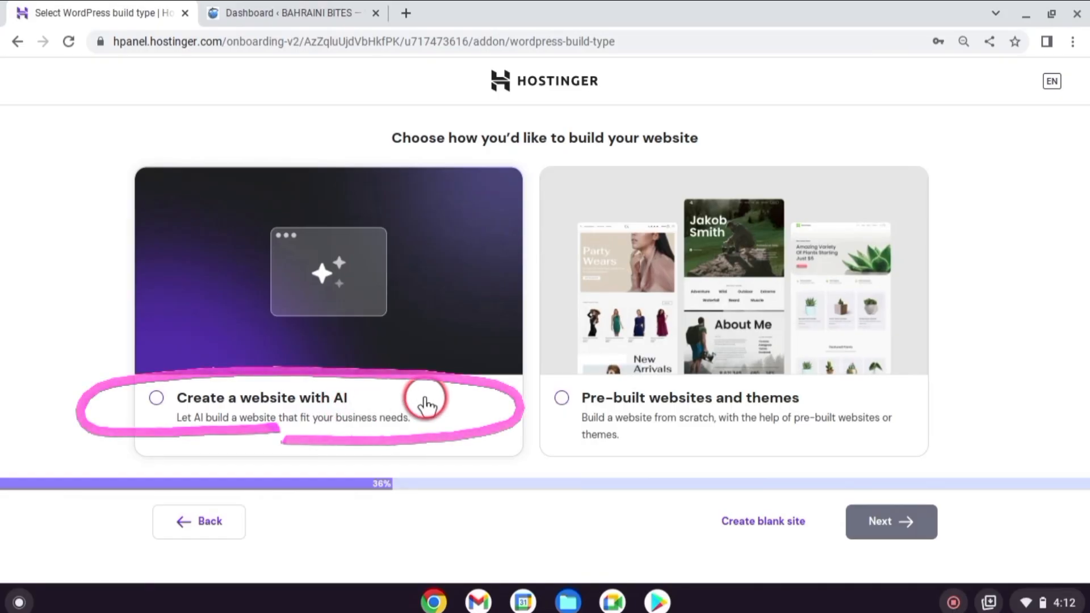
pyautogui.click(786, 519)
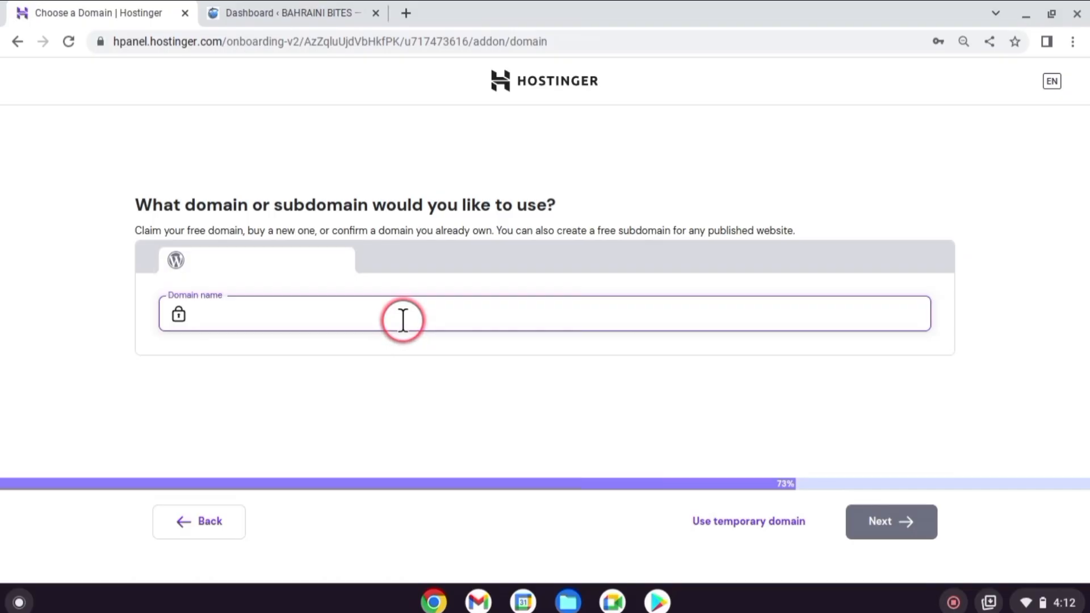
# Enter "women" as the domain name, pick the free subdomain women.bahrainibites.com and install WordPress
pyautogui.write('women')
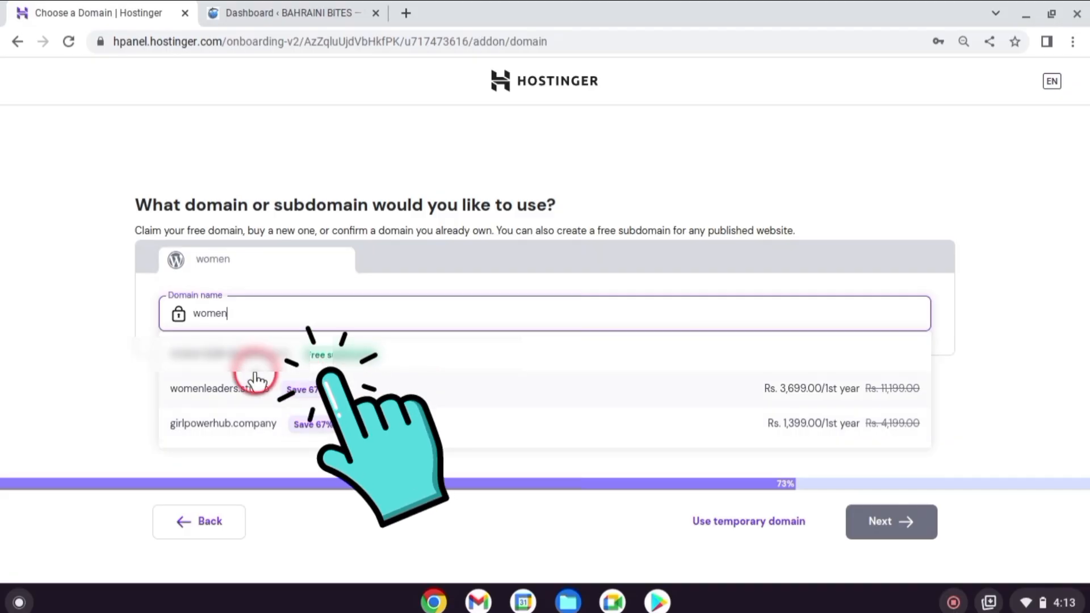
pyautogui.click(329, 355)
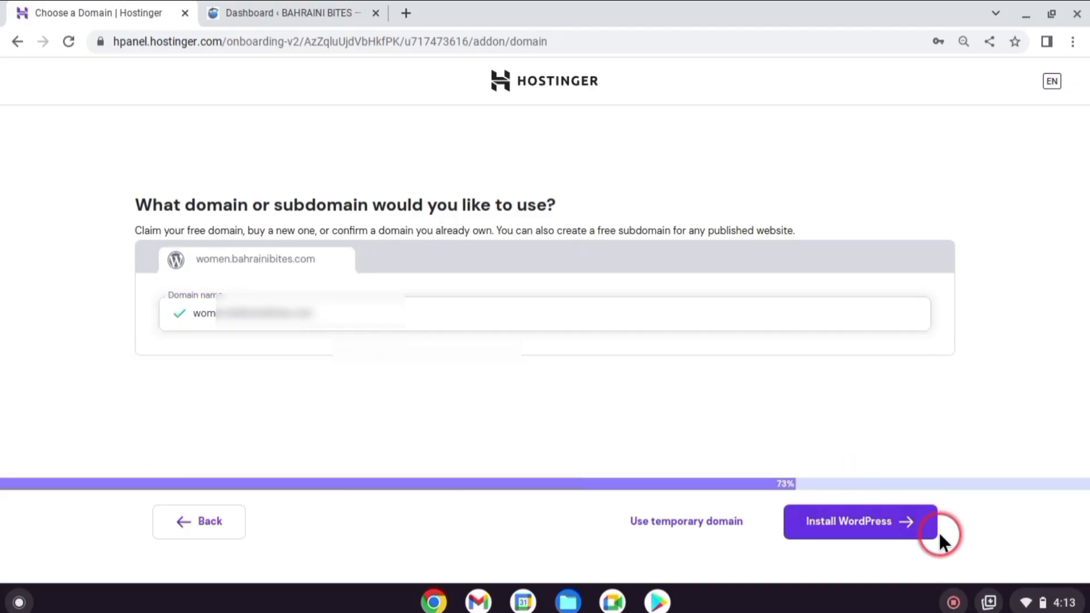
pyautogui.click(917, 534)
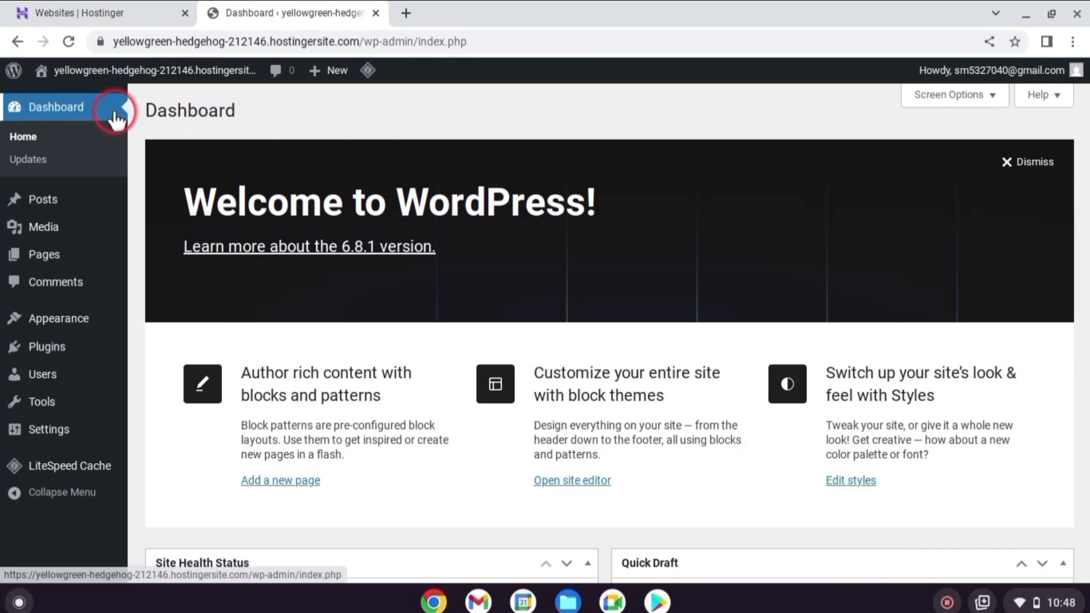
# Look over the WordPress dashboard home page, from the welcome area down to its status, draft, activity and news boxes
pyautogui.moveTo(114, 316)
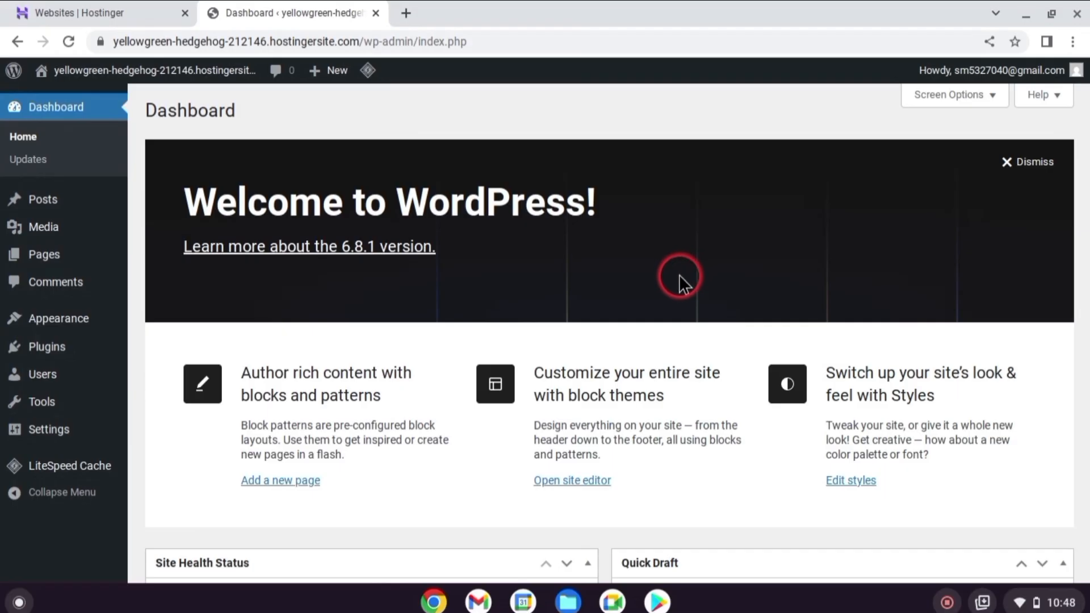
pyautogui.moveTo(223, 82)
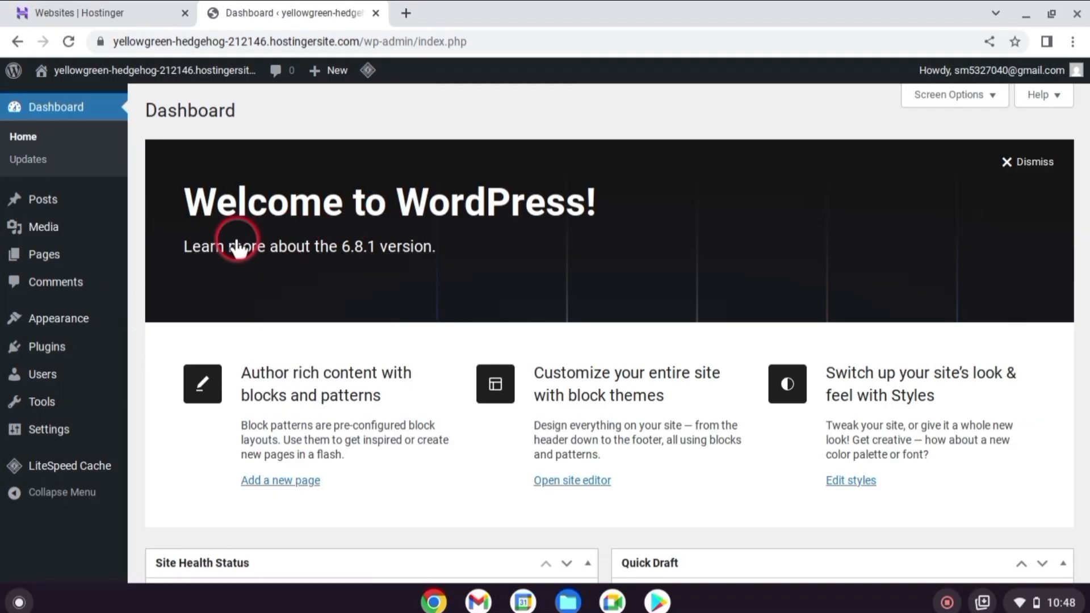
pyautogui.click(55, 108)
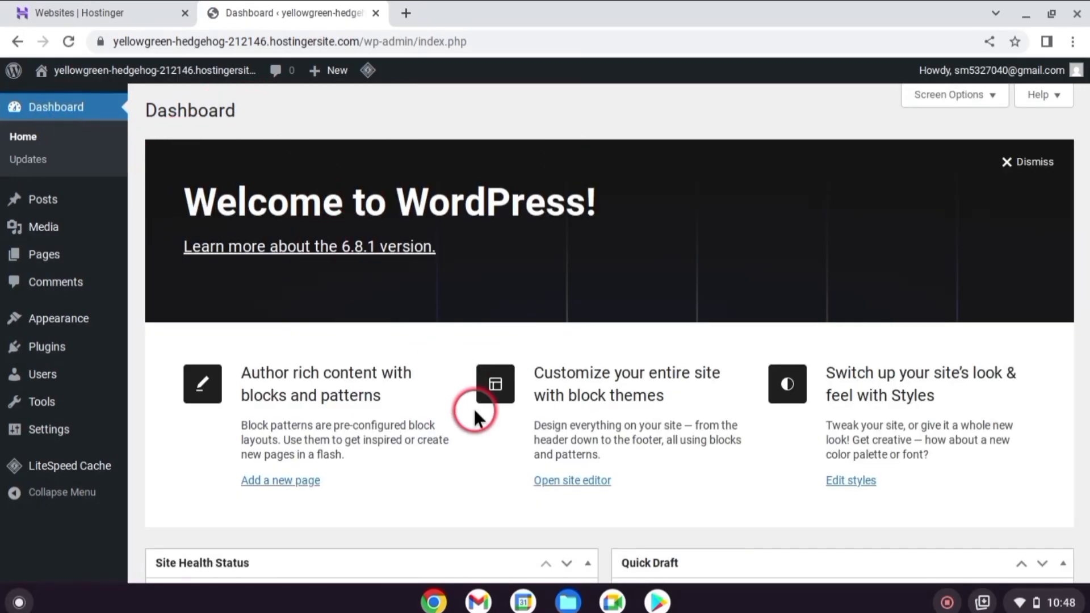
pyautogui.scroll(-7, 480, 404)
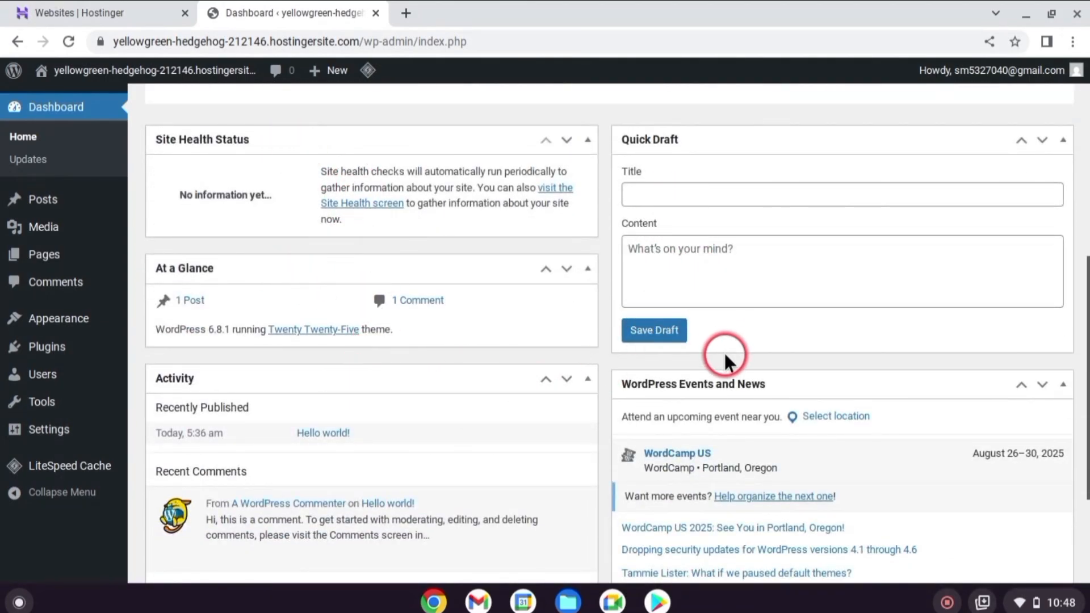
pyautogui.scroll(7, 726, 362)
# View the site's post list, media library, page list and comments one after another
pyautogui.moveTo(50, 206)
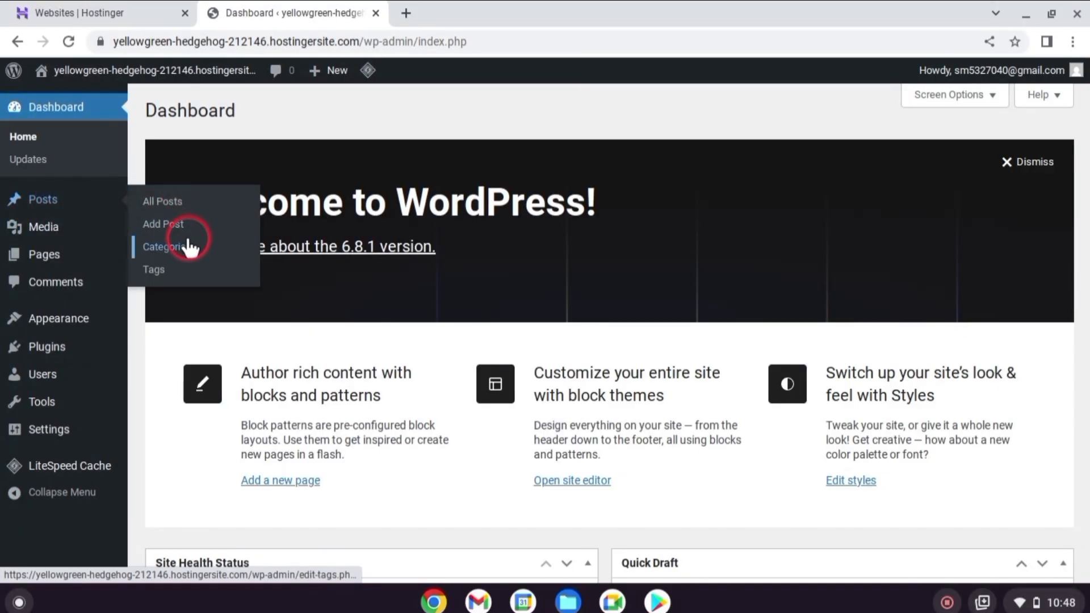
pyautogui.click(175, 201)
pyautogui.moveTo(76, 274)
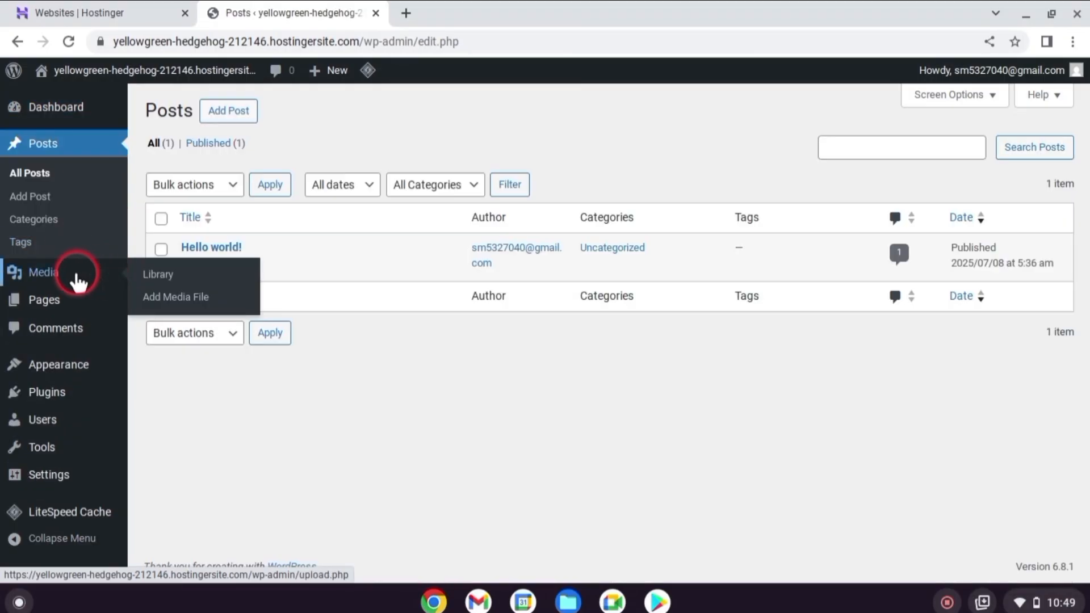
pyautogui.click(36, 276)
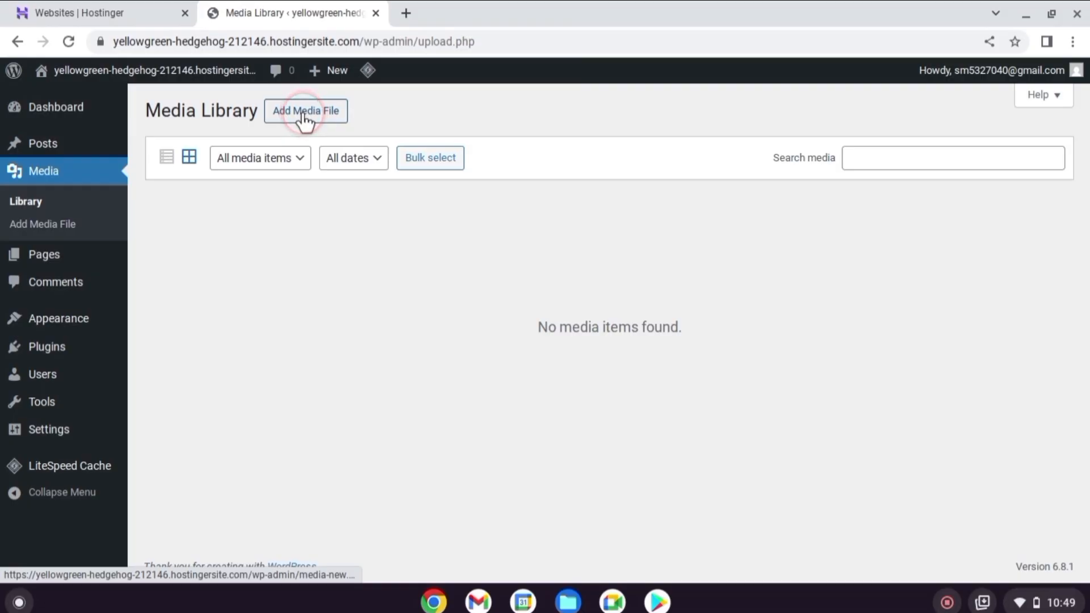
pyautogui.click(59, 255)
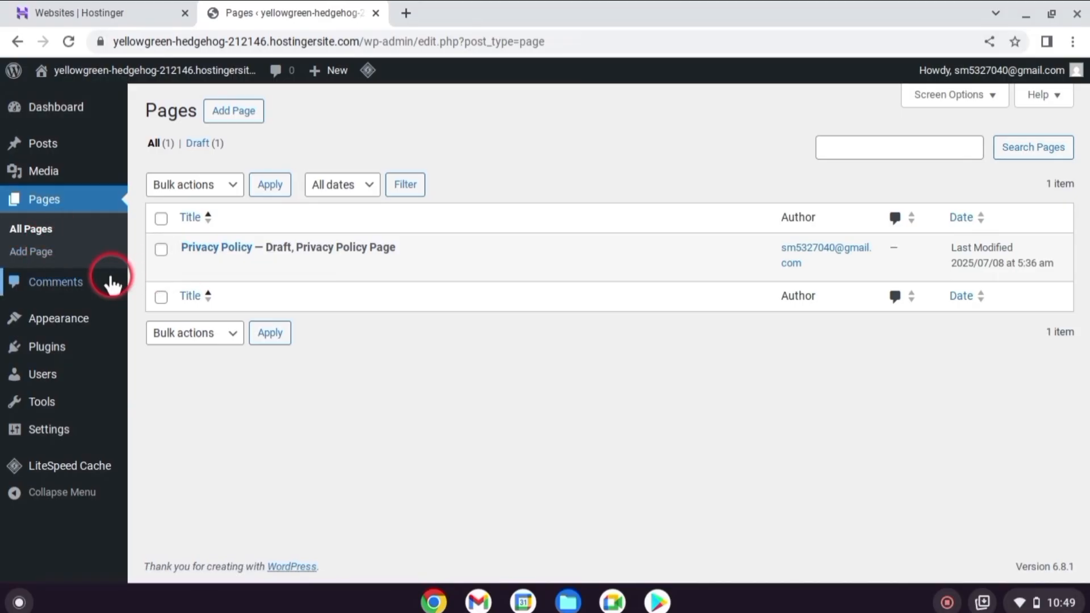
pyautogui.click(62, 284)
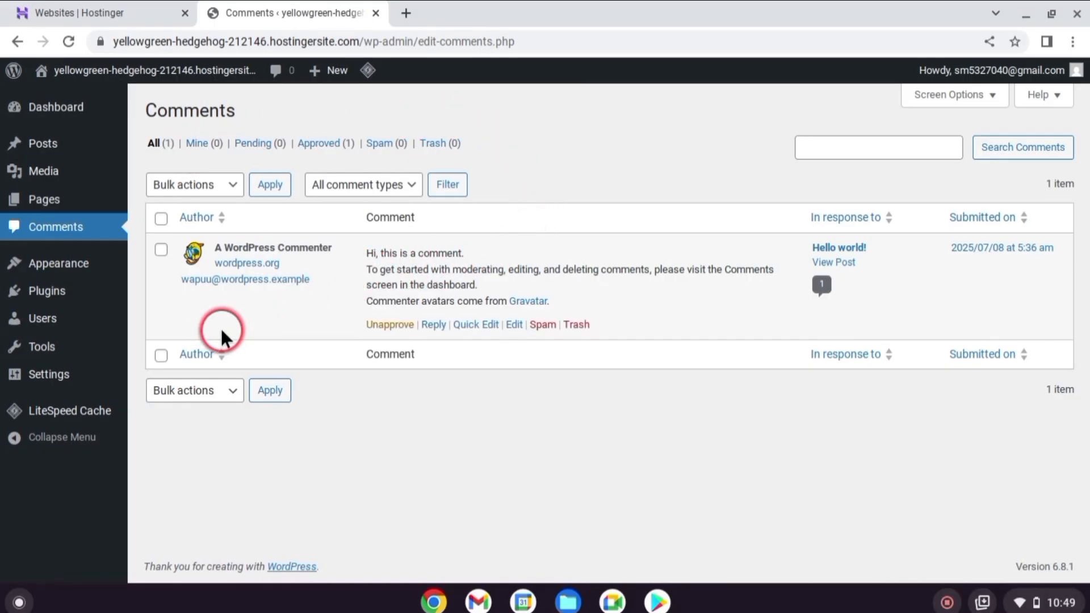
# Open the installed themes and look through Twenty Twenty-Five, Twenty Twenty-Four and Twenty Twenty-Three
pyautogui.moveTo(76, 269)
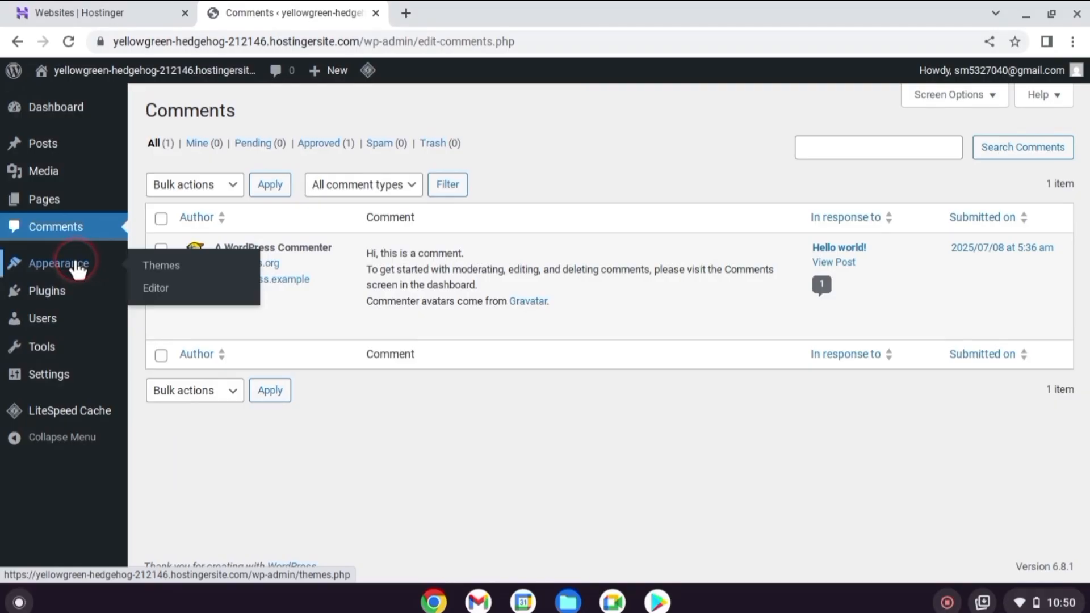
pyautogui.click(164, 267)
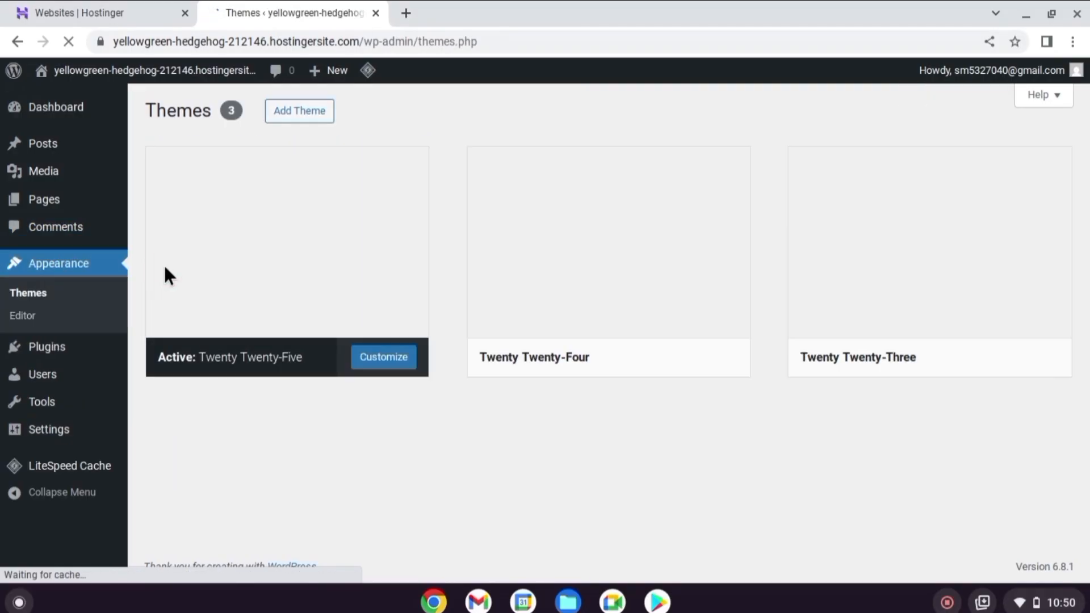
pyautogui.click(523, 251)
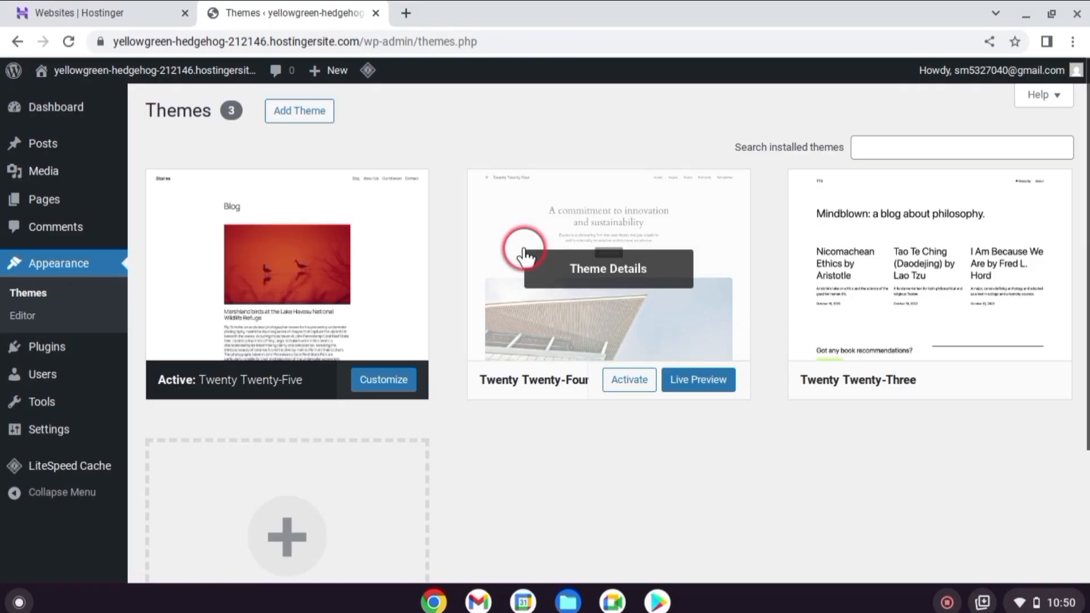
pyautogui.scroll(-1, 521, 249)
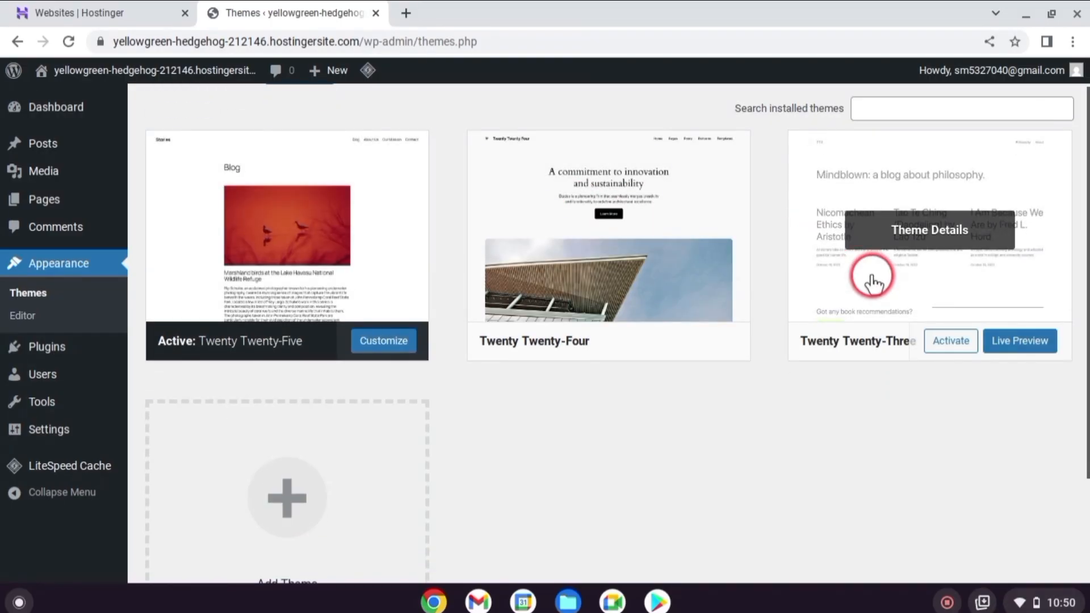
pyautogui.scroll(1, 459, 402)
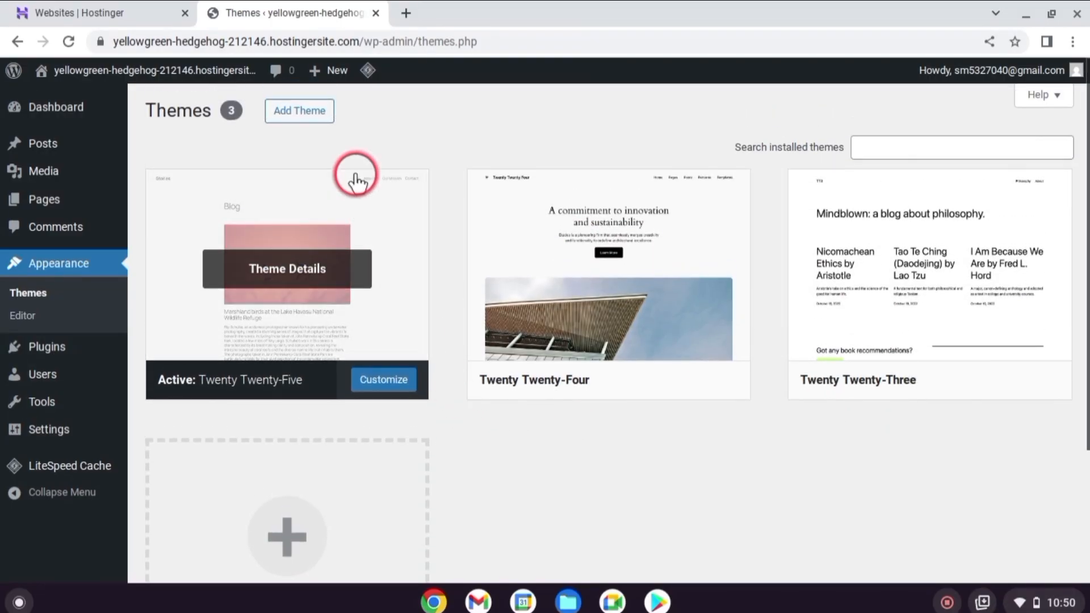
# View the catalogue of themes to add, the installed plugins and the site's users one after another
pyautogui.click(318, 113)
pyautogui.moveTo(62, 350)
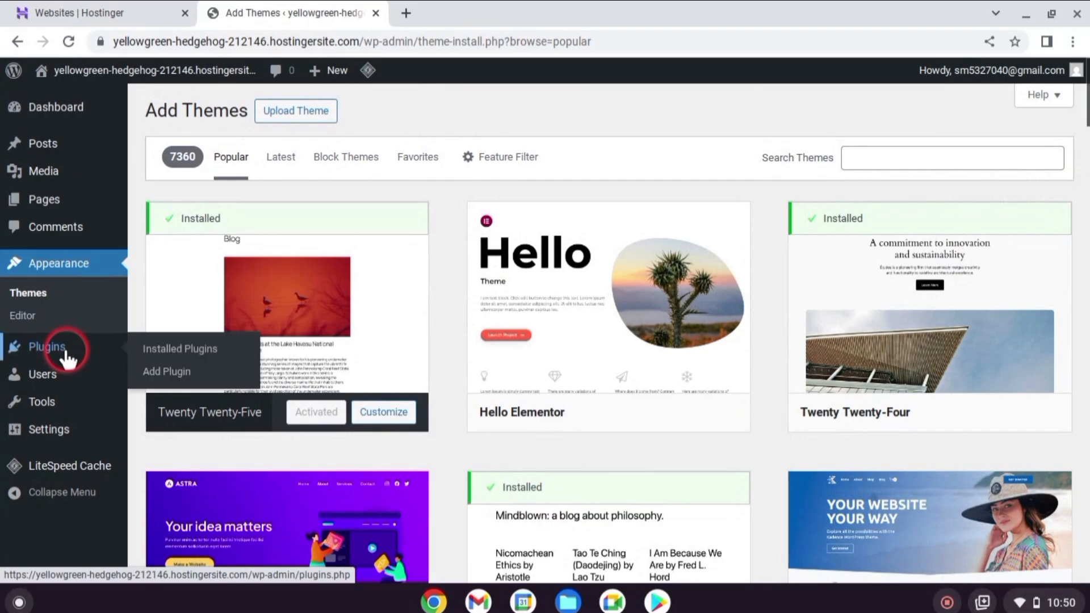
pyautogui.click(131, 349)
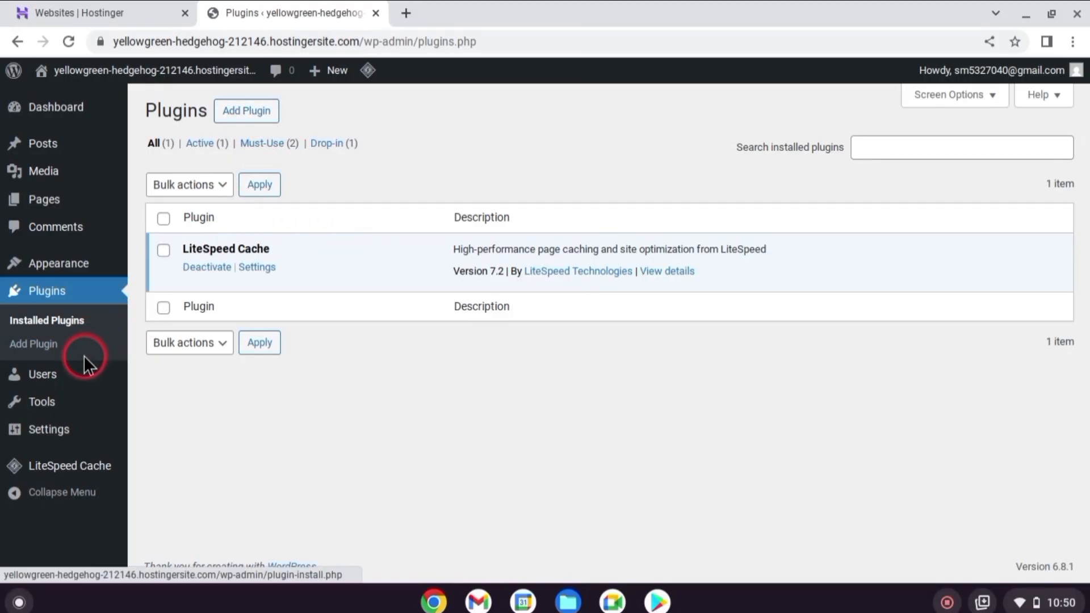
pyautogui.moveTo(55, 374)
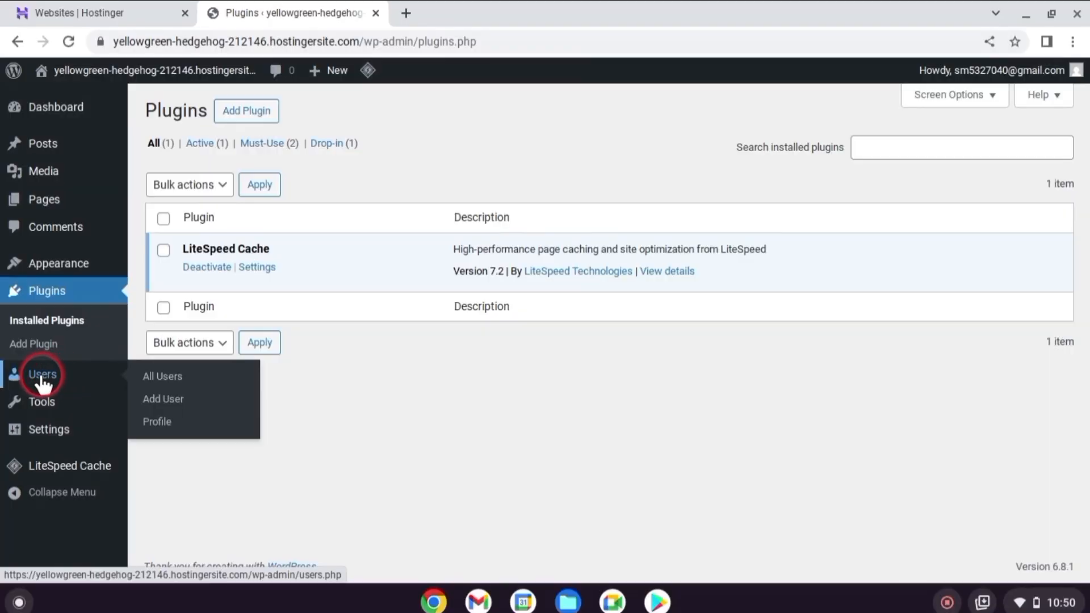
pyautogui.click(40, 376)
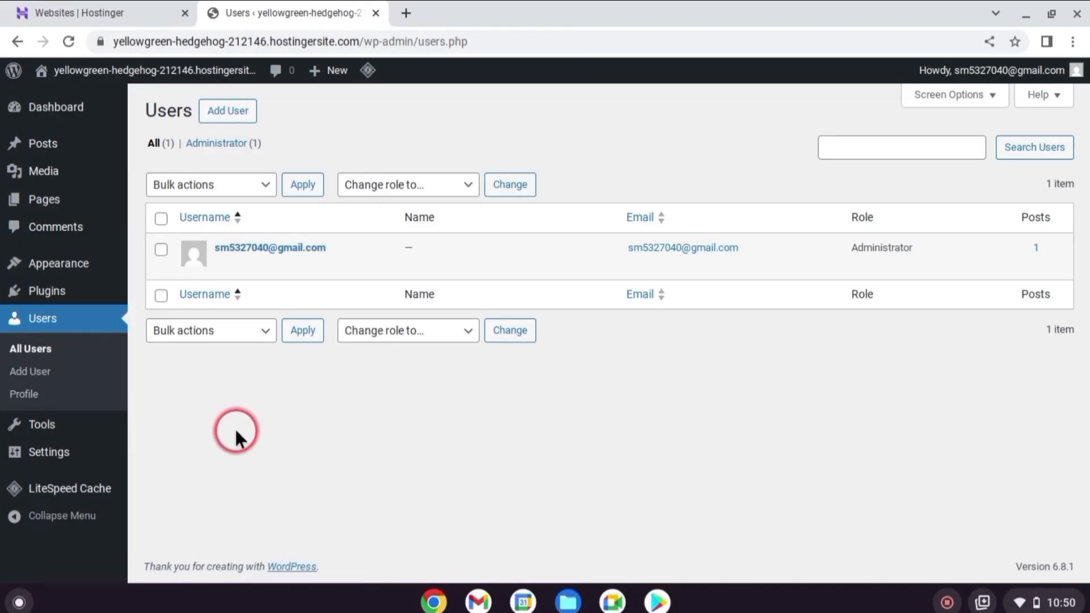
pyautogui.click(26, 397)
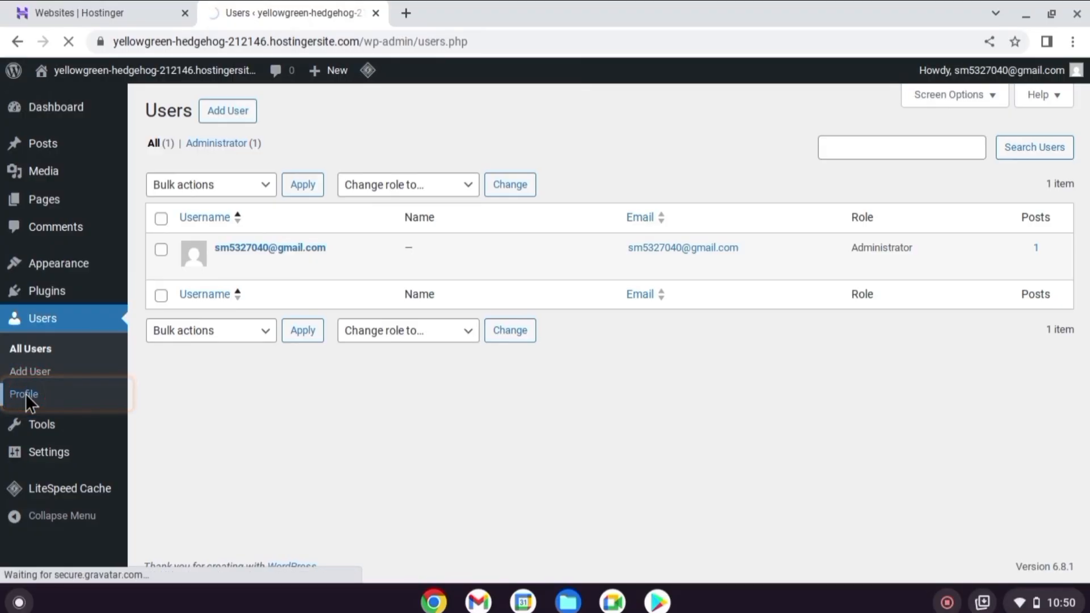
# Open the available tools and look over the list of tool pages, from Import down to Plugin File Editor
pyautogui.click(50, 424)
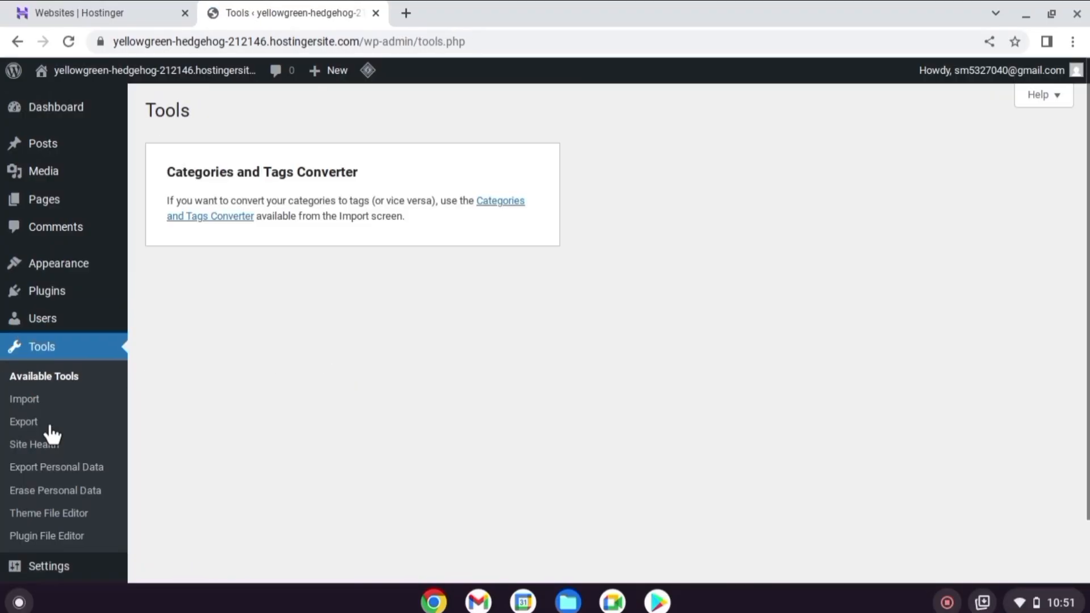
pyautogui.click(60, 425)
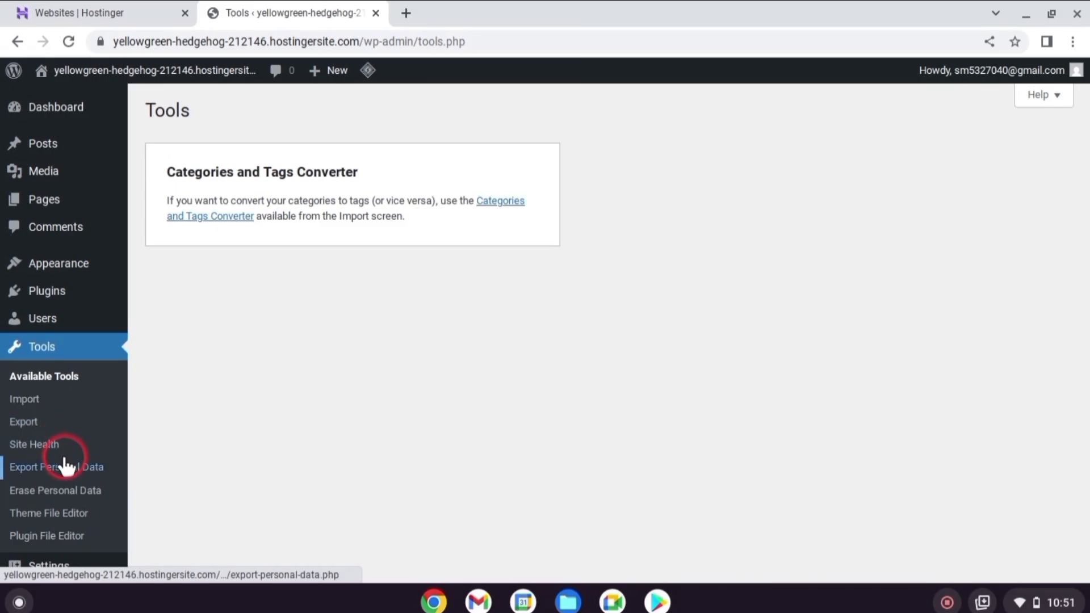
pyautogui.scroll(-1, 59, 438)
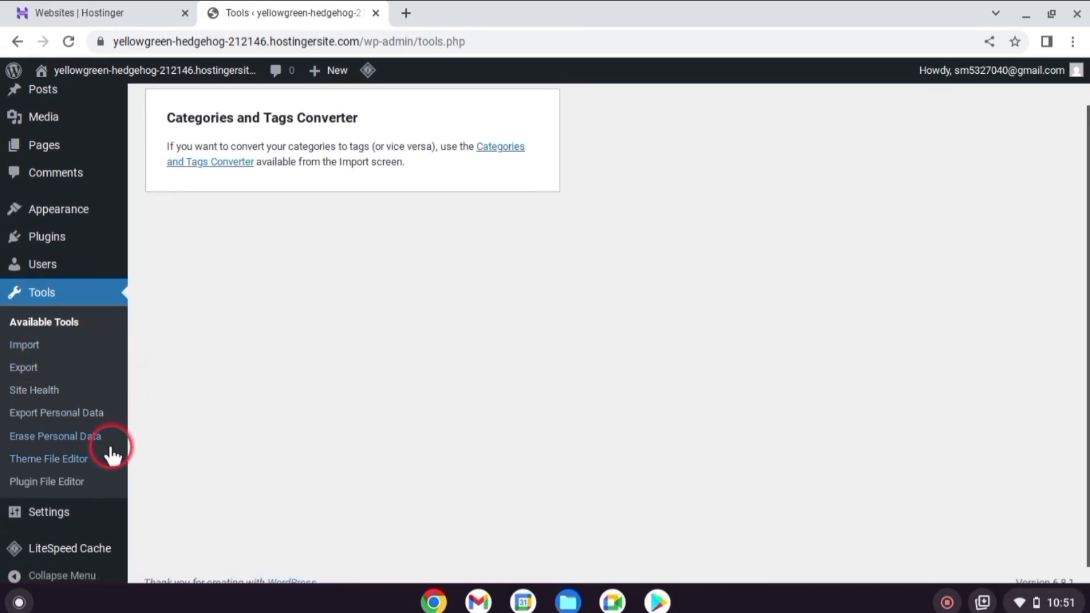
pyautogui.scroll(-1, 74, 397)
# Replace the site title with the site owner's full name in the general settings and save the changes
pyautogui.click(59, 498)
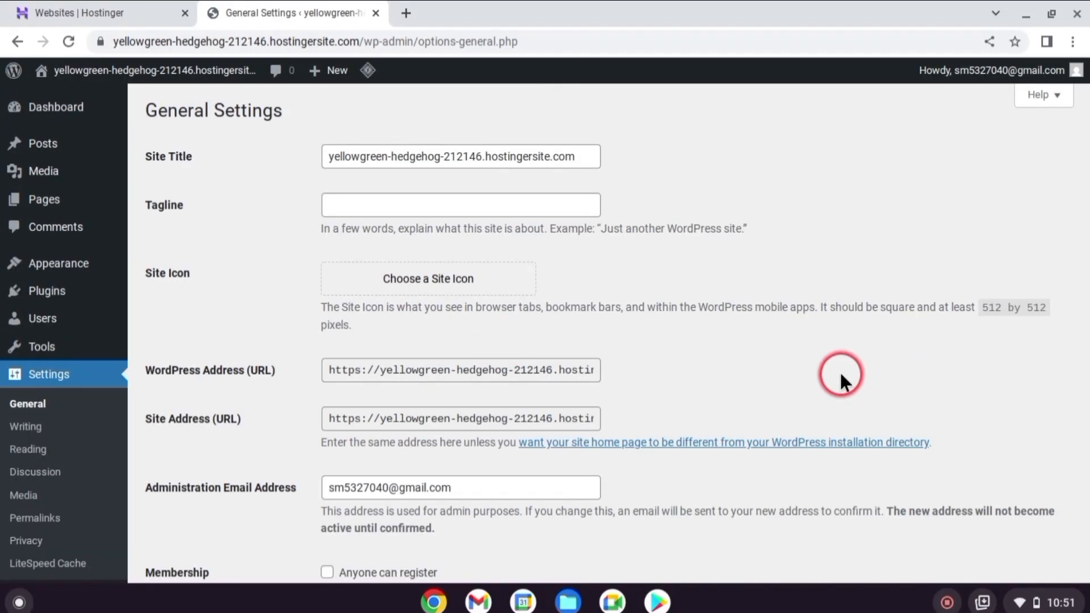
pyautogui.moveTo(545, 152); pyautogui.dragTo(267, 161)
pyautogui.moveTo(88, 543)
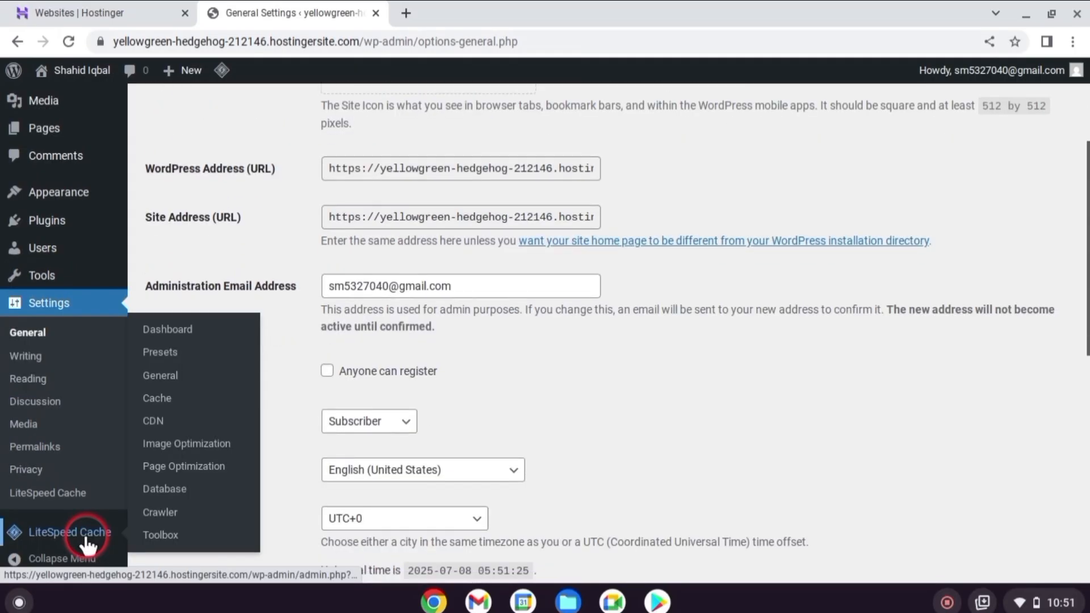
pyautogui.scroll(-1, 88, 543)
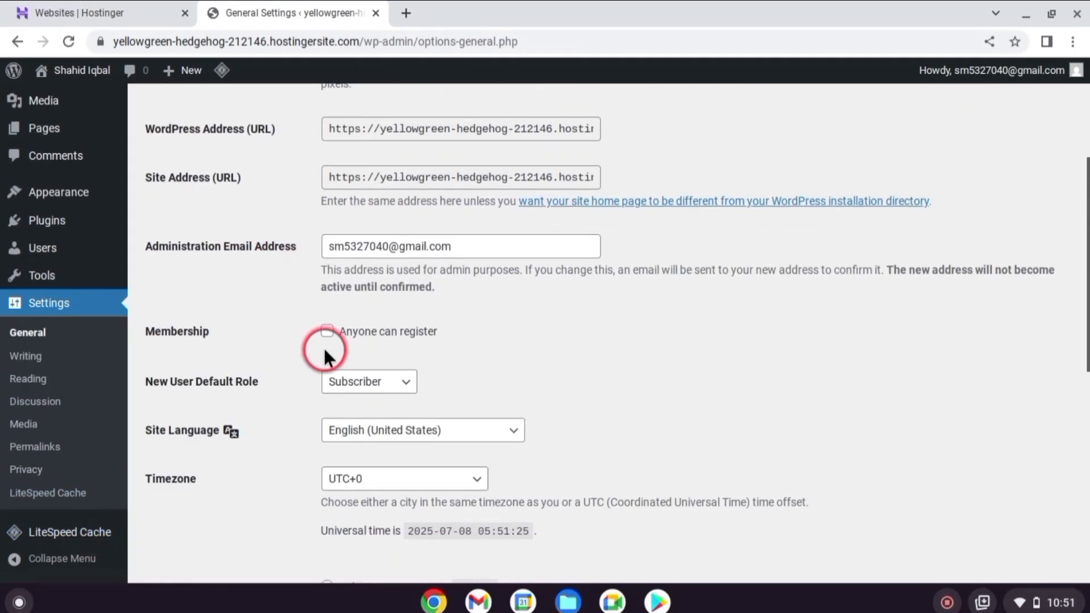
pyautogui.scroll(-7, 324, 363)
pyautogui.scroll(-2, 265, 550)
pyautogui.click(204, 508)
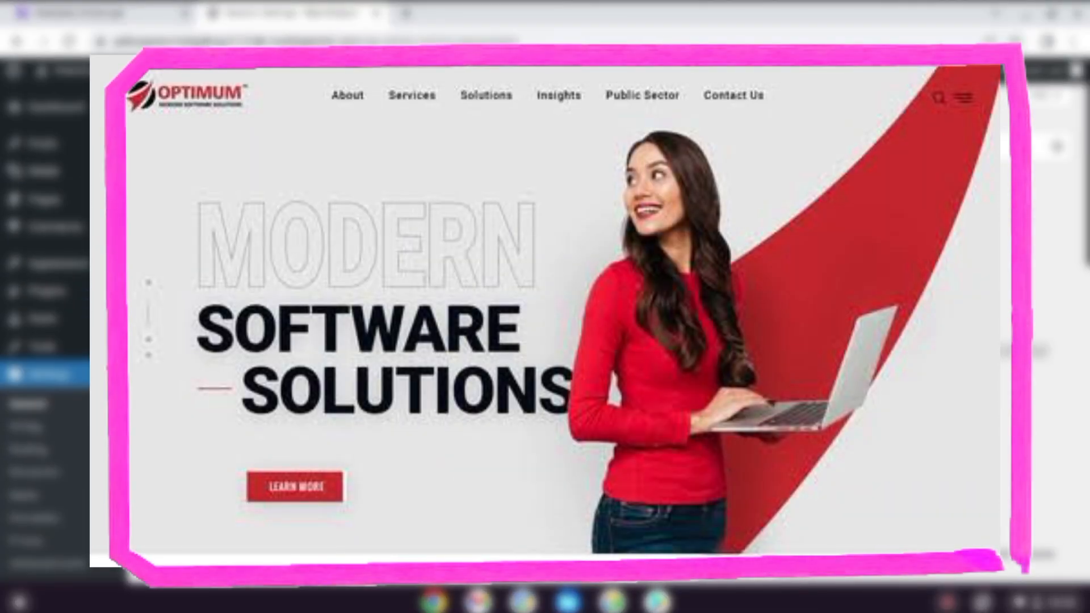
# Return to the dashboard home page and look over its welcome area
pyautogui.click(73, 106)
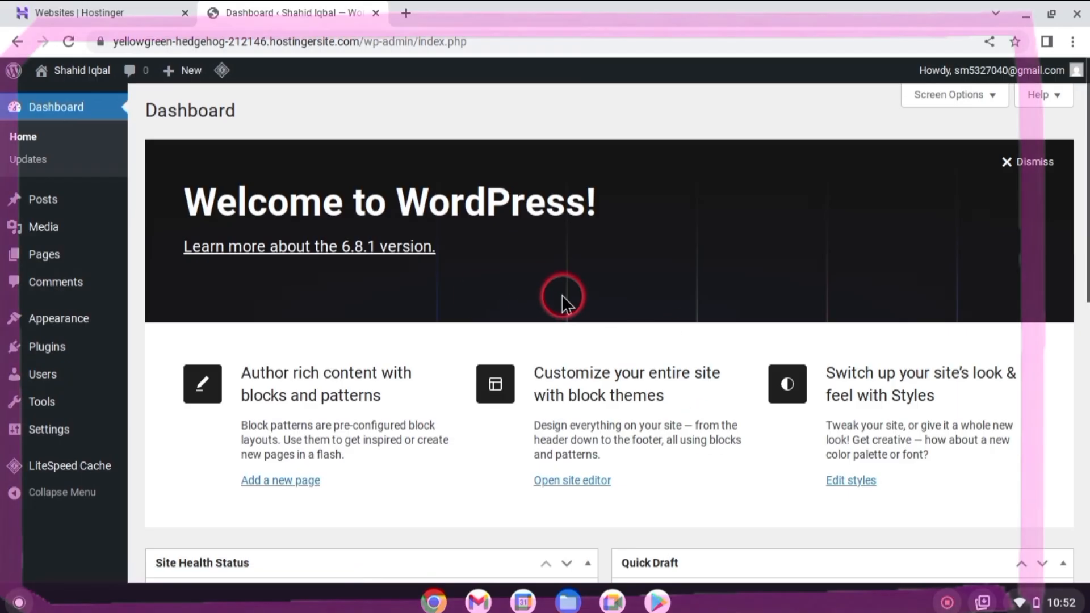
pyautogui.scroll(-1, 374, 325)
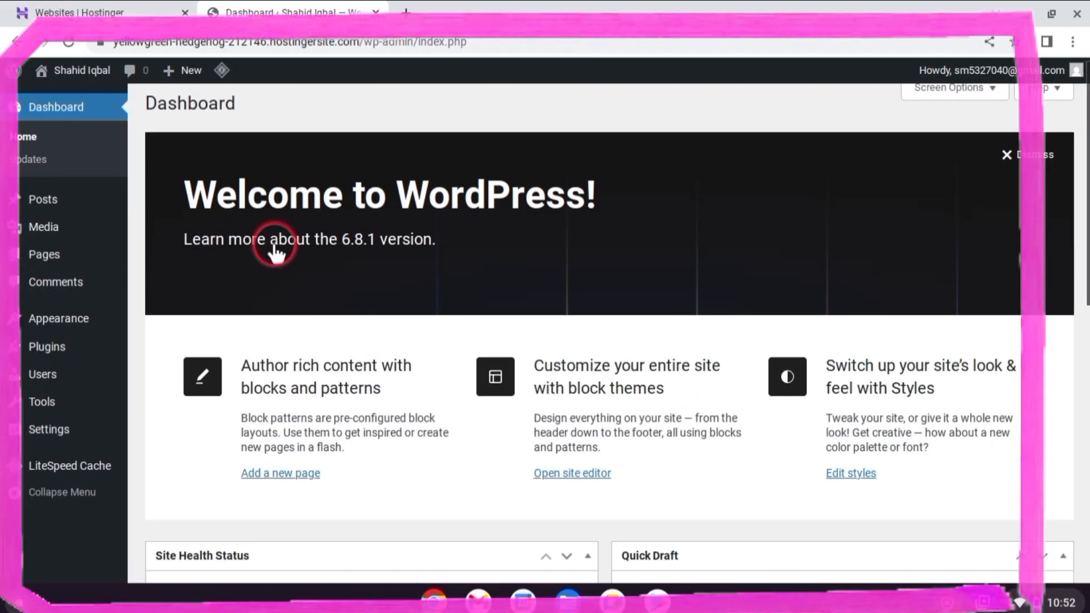
pyautogui.scroll(1, 275, 253)
pyautogui.moveTo(185, 71)
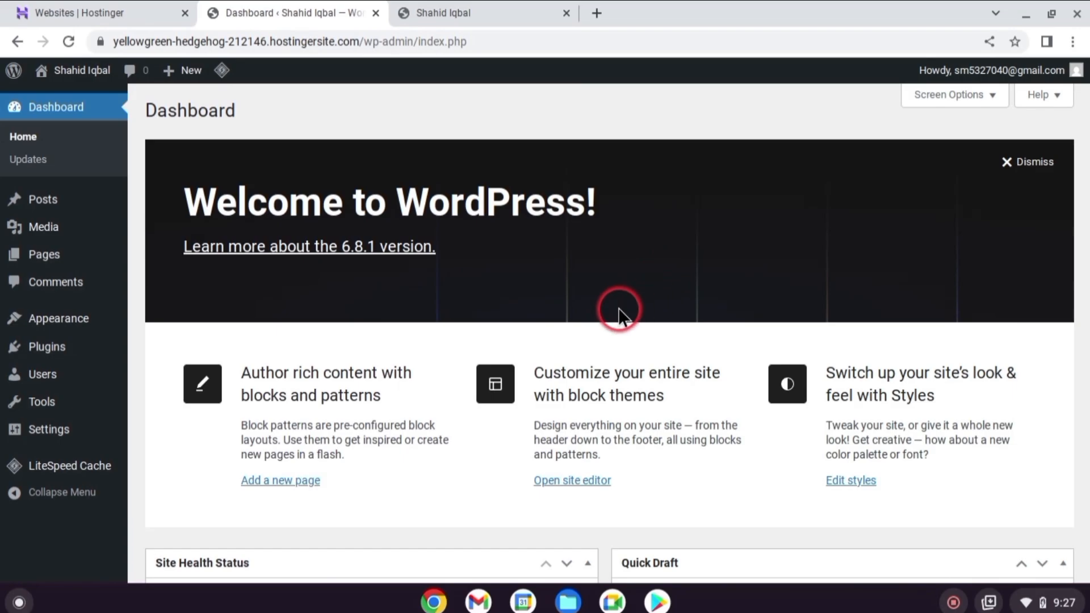
# Open the live site in a new tab, close the duplicate site tab and view the default blog page
pyautogui.rightClick(83, 70)
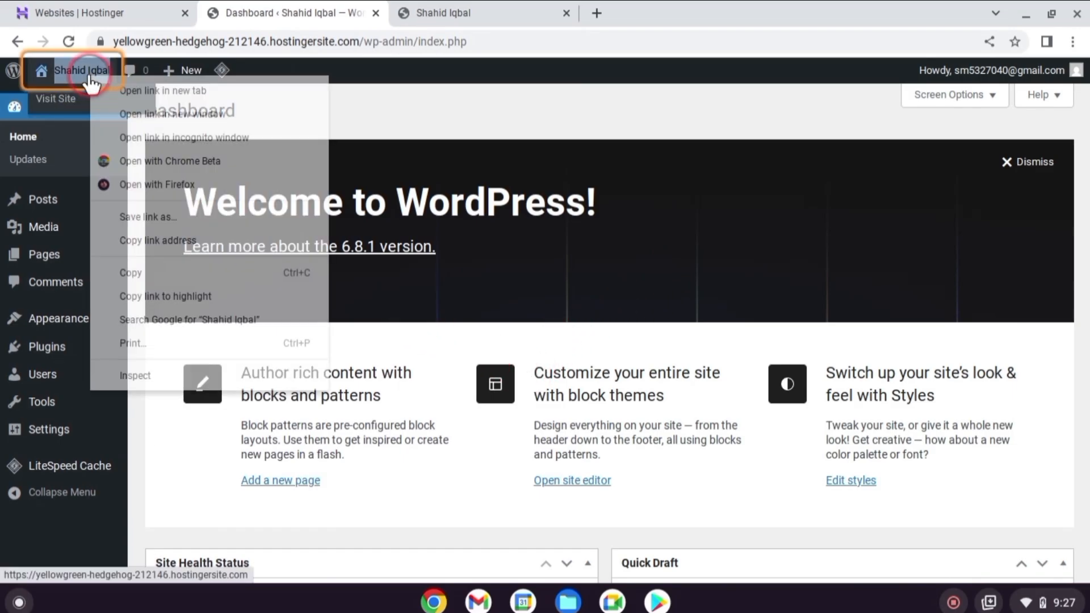
pyautogui.click(142, 89)
pyautogui.click(489, 12)
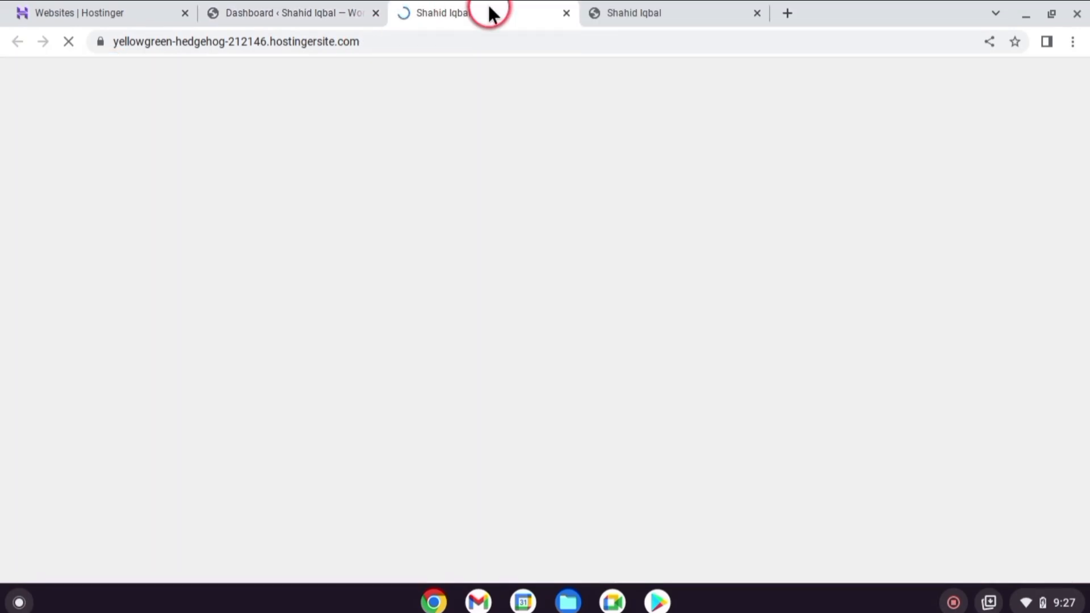
pyautogui.click(755, 13)
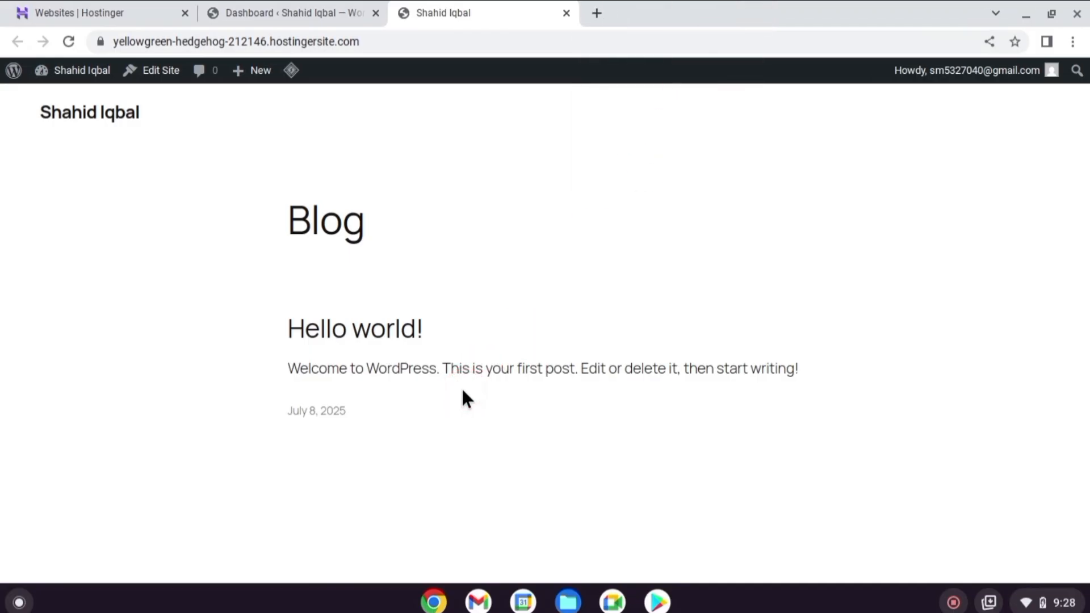
pyautogui.click(656, 345)
# Go back to the WordPress dashboard and open the catalogue of themes to add
pyautogui.click(323, 12)
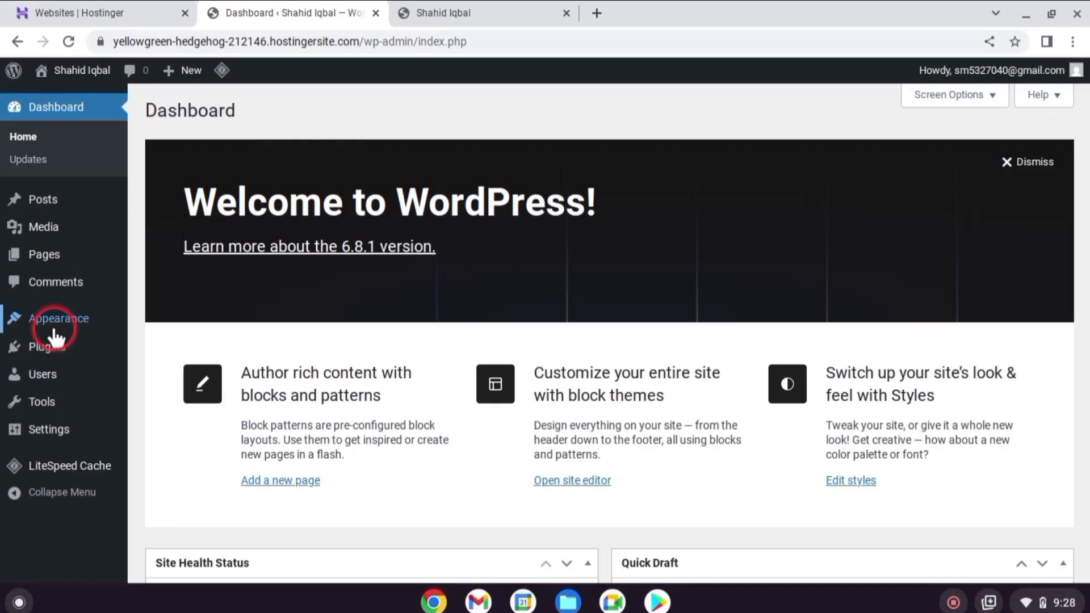
pyautogui.moveTo(54, 332)
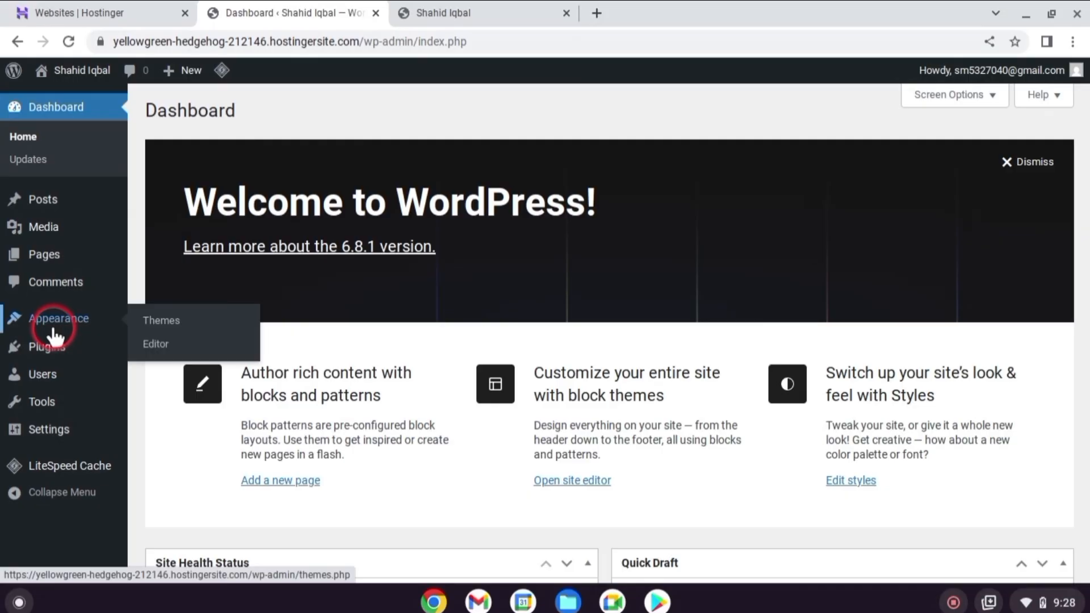
pyautogui.click(178, 321)
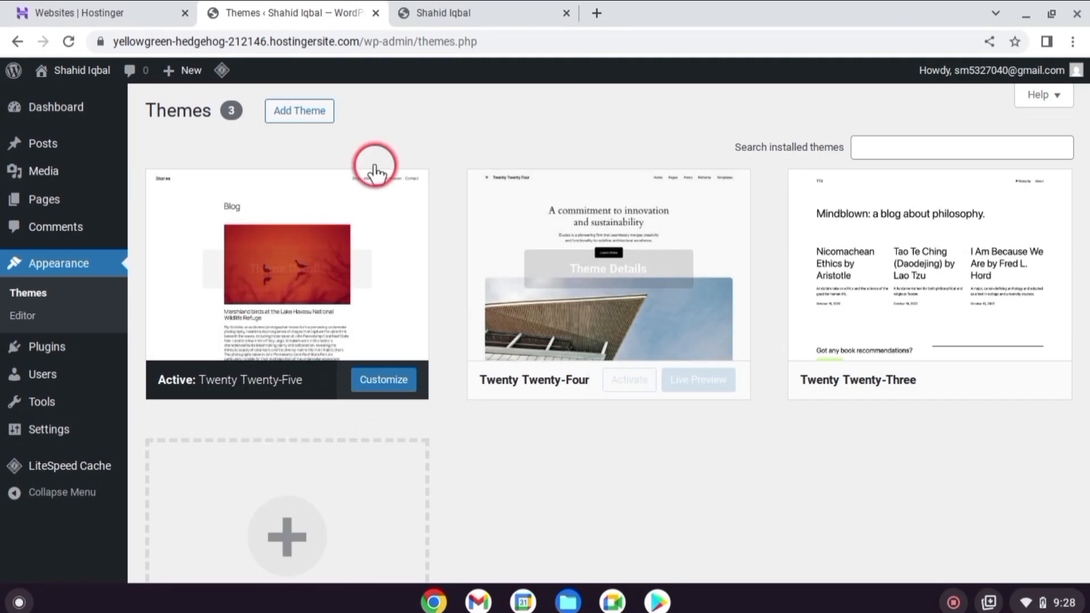
pyautogui.click(299, 111)
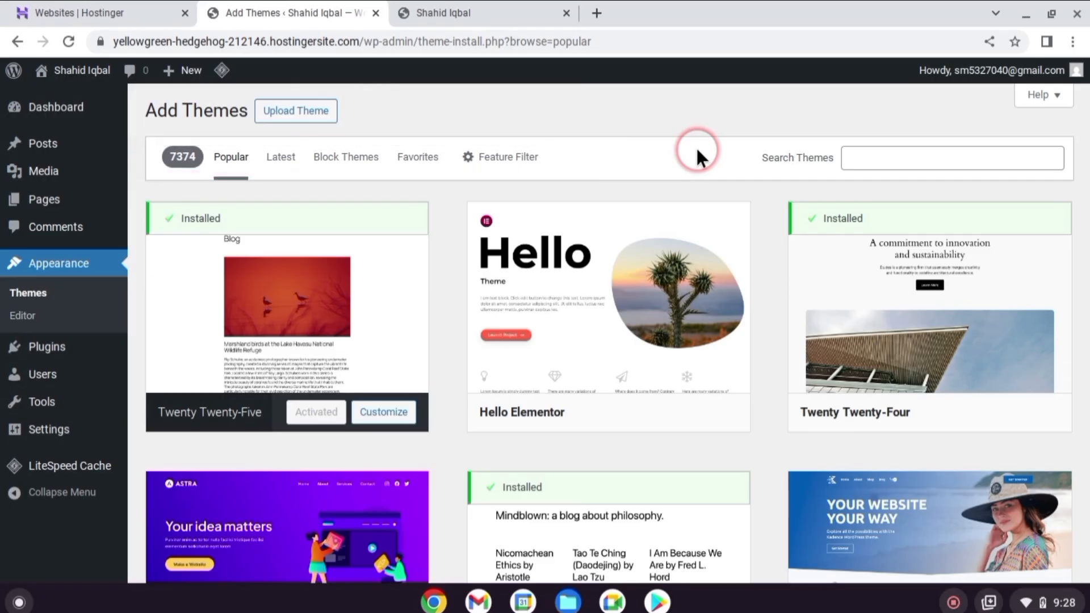
# Install and activate the GeneratePress theme from the popular themes and check the live site's look
pyautogui.scroll(-7, 504, 219)
pyautogui.scroll(-7, 547, 227)
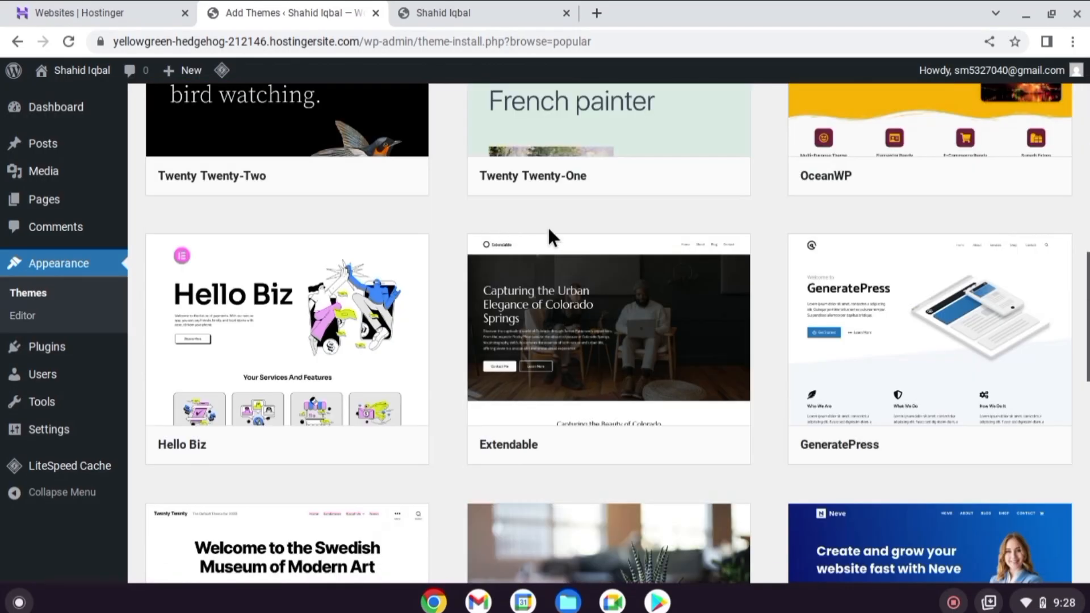
pyautogui.scroll(-1, 851, 358)
pyautogui.click(974, 383)
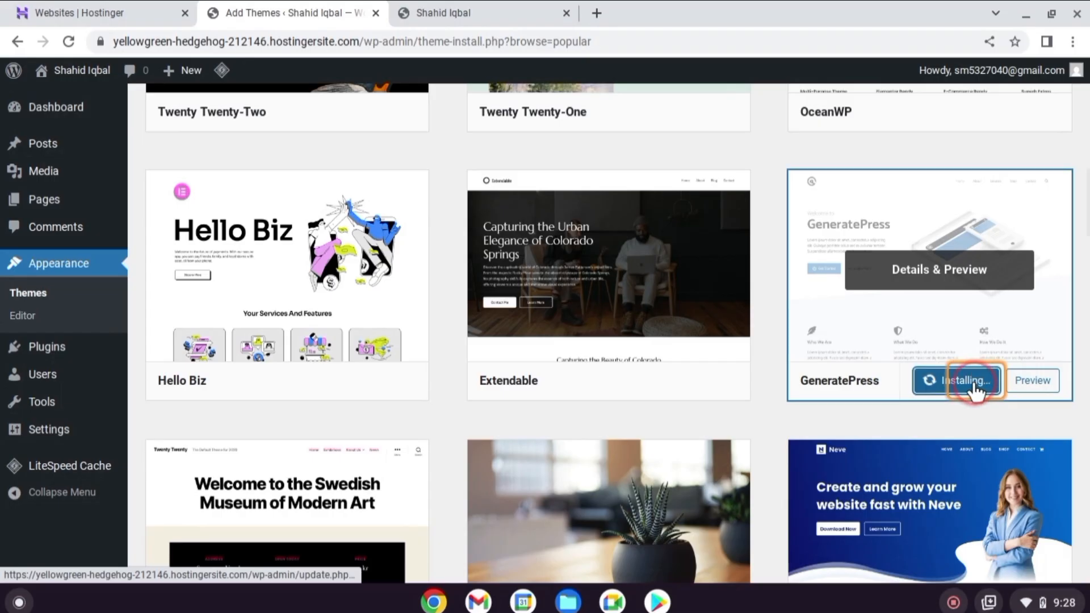
pyautogui.click(946, 382)
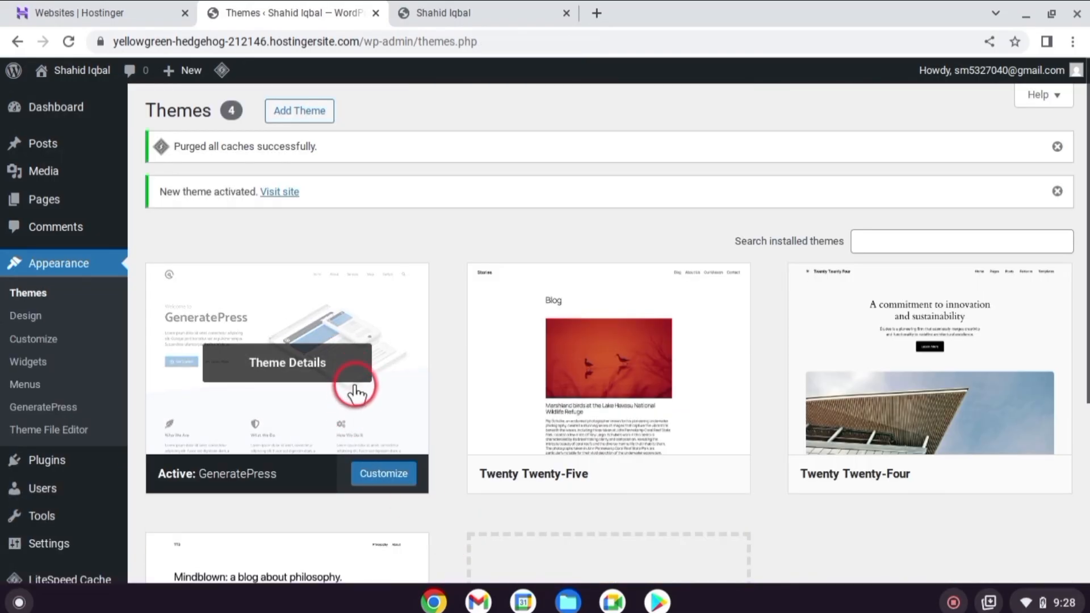
pyautogui.click(85, 54)
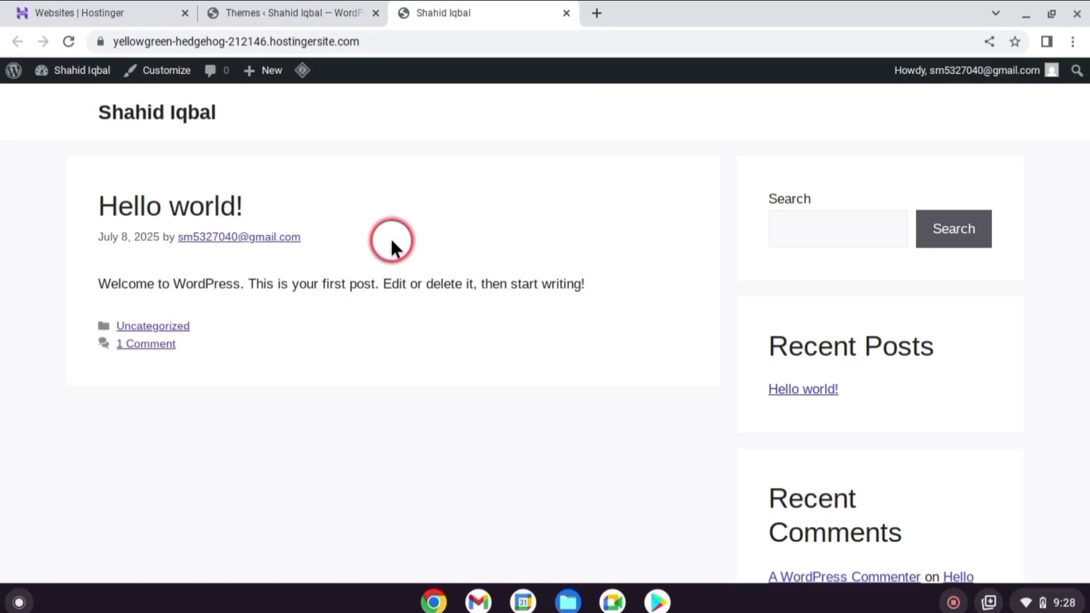
# Upload rishi_2.1.0.zip from the Downloads folder as a new theme, install it and activate it
pyautogui.click(287, 11)
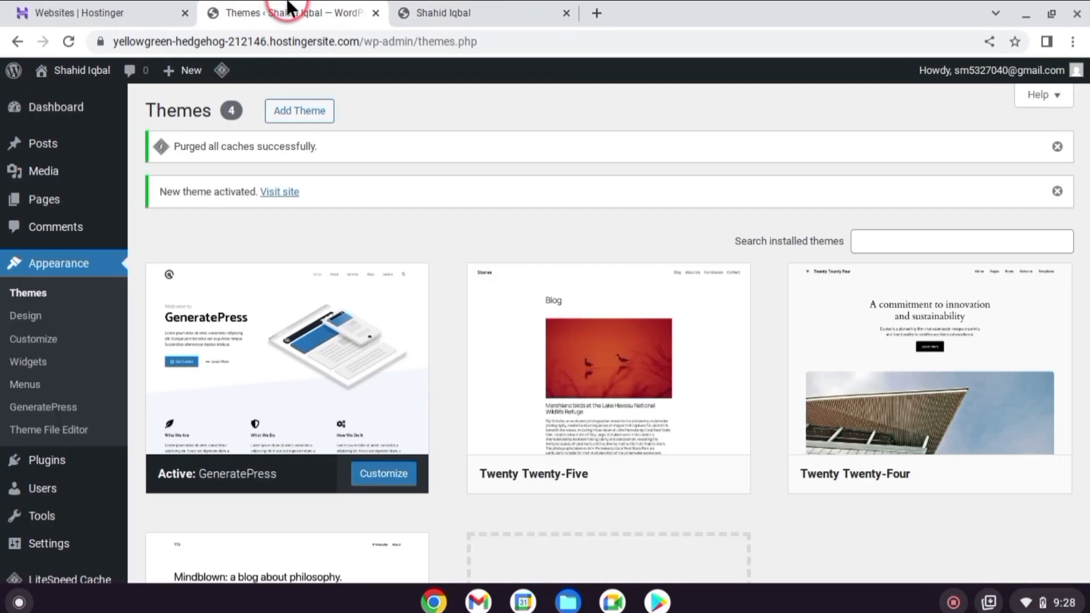
pyautogui.click(305, 111)
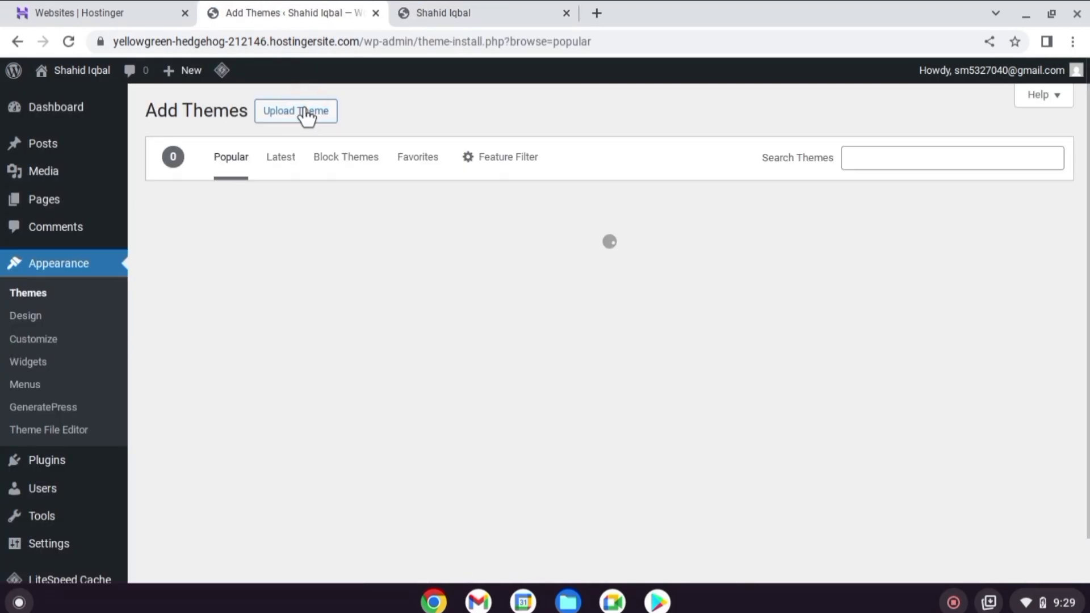
pyautogui.click(393, 111)
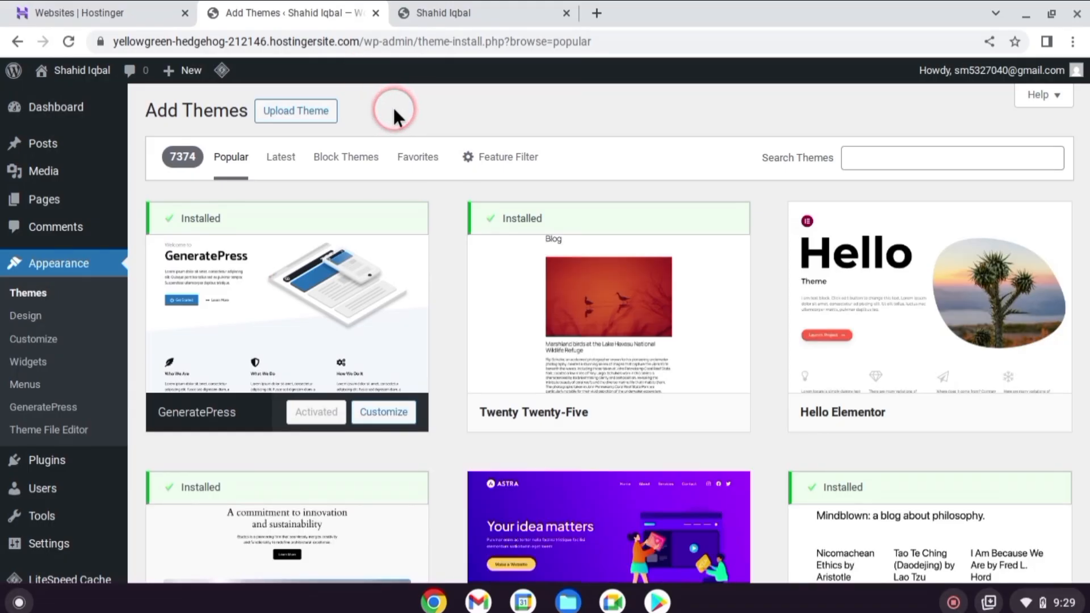
pyautogui.click(299, 110)
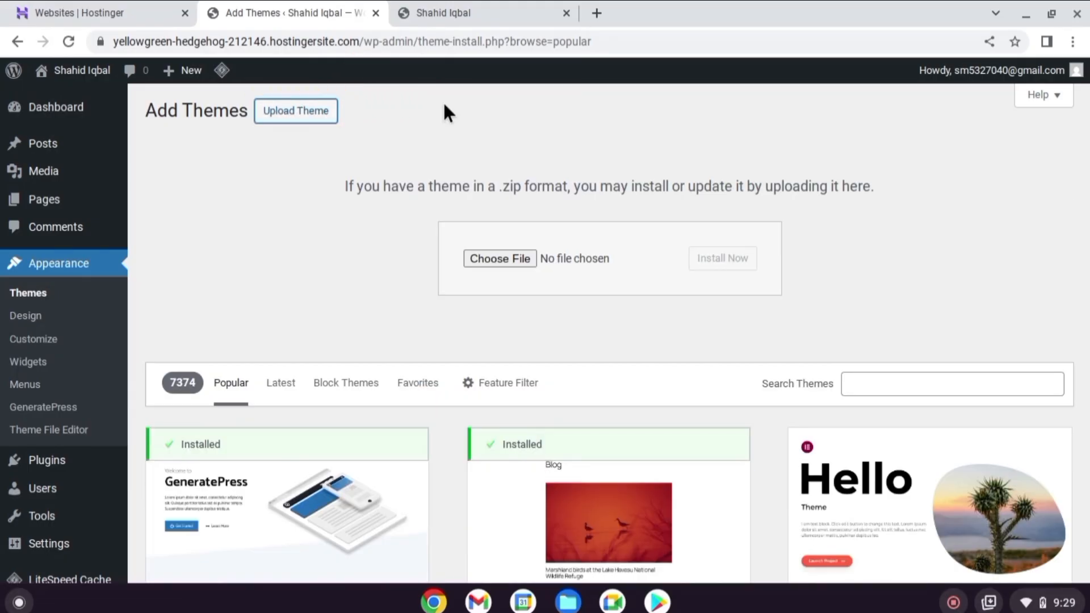
pyautogui.click(482, 253)
pyautogui.click(482, 156)
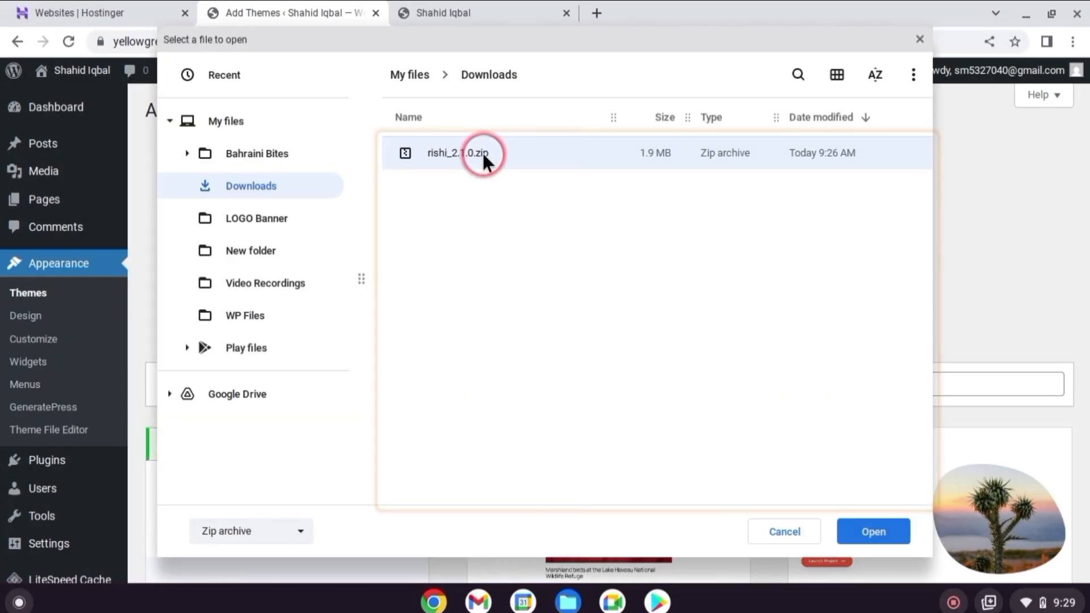
pyautogui.click(877, 545)
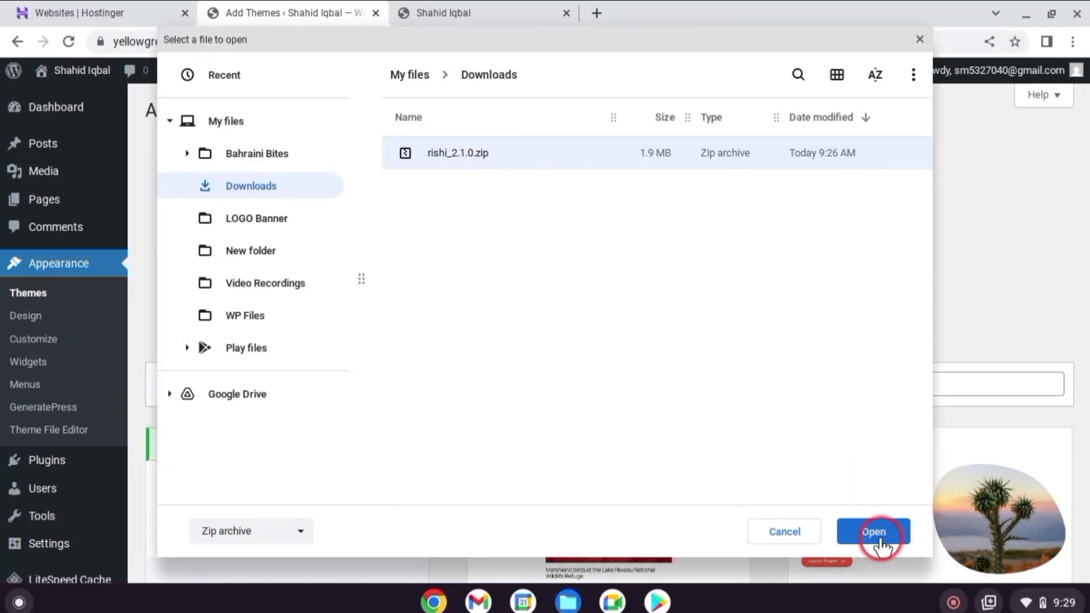
pyautogui.click(719, 259)
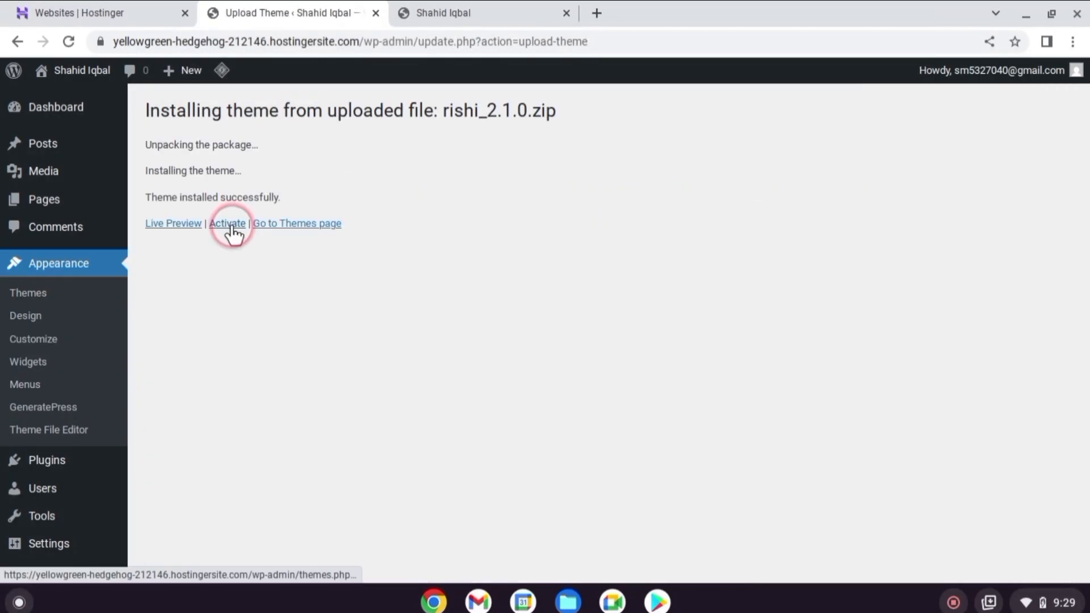
pyautogui.click(229, 224)
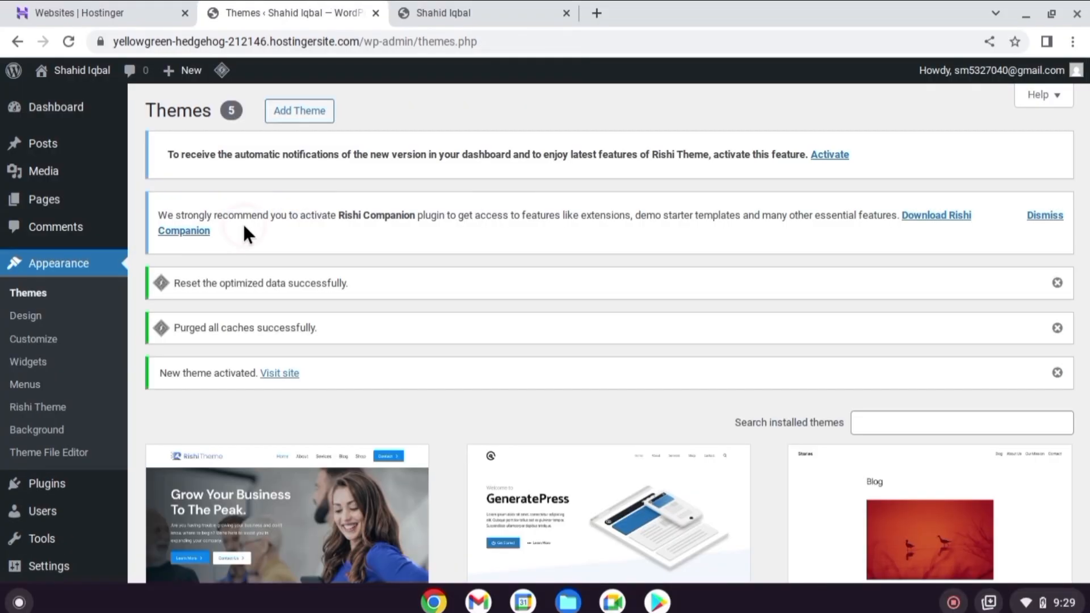
# Activate the GeneratePress theme again from the installed themes in place of Rishi
pyautogui.scroll(-2, 416, 238)
pyautogui.scroll(-3, 417, 254)
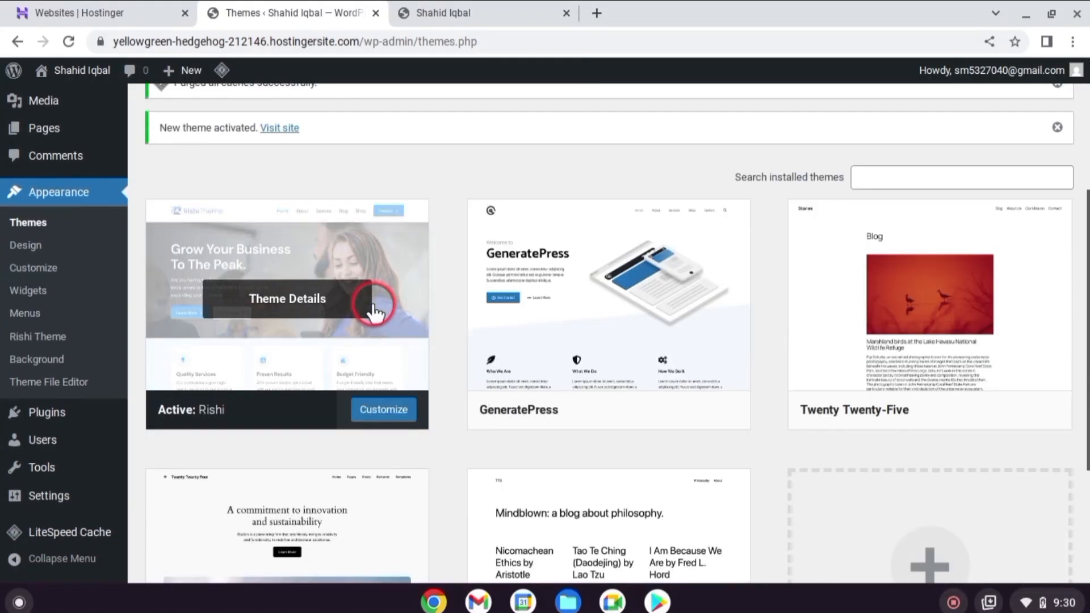
pyautogui.click(629, 408)
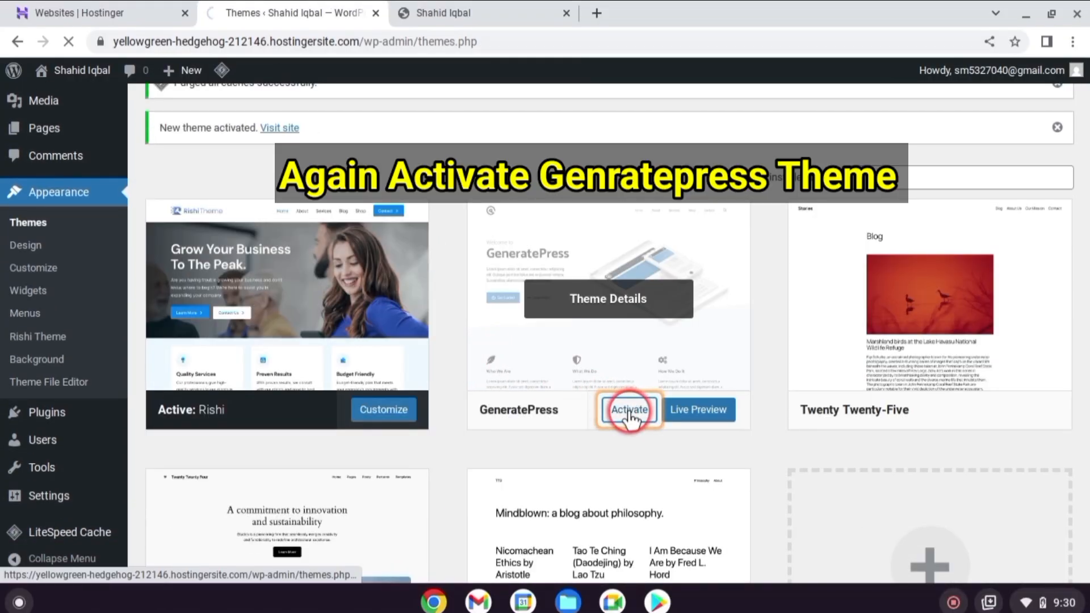
# Finish activating GeneratePress, reload the live site to check its look and return to the installed themes
pyautogui.click(628, 412)
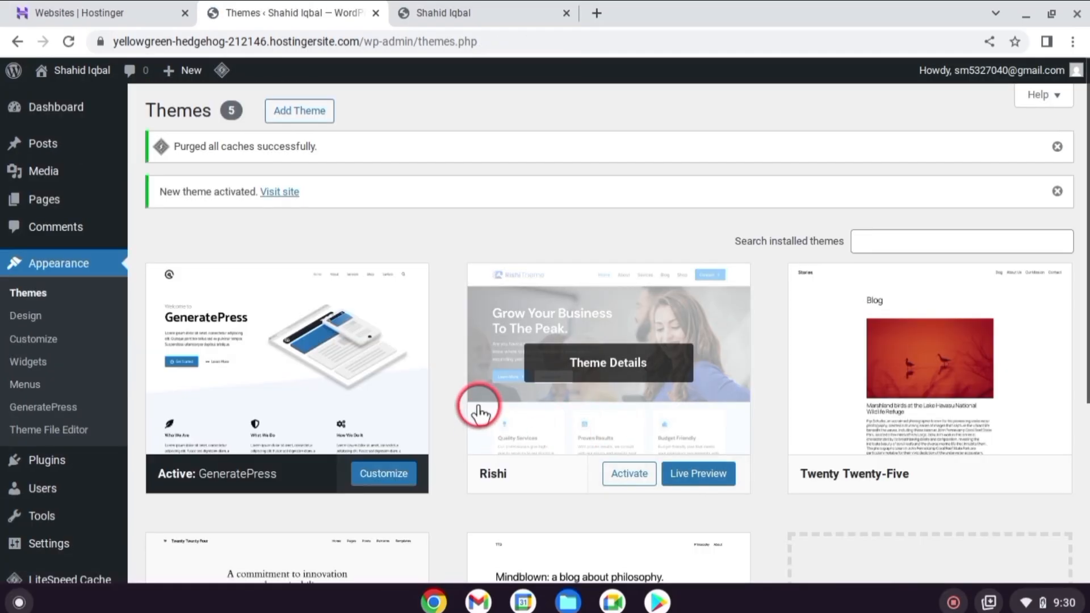
pyautogui.click(443, 12)
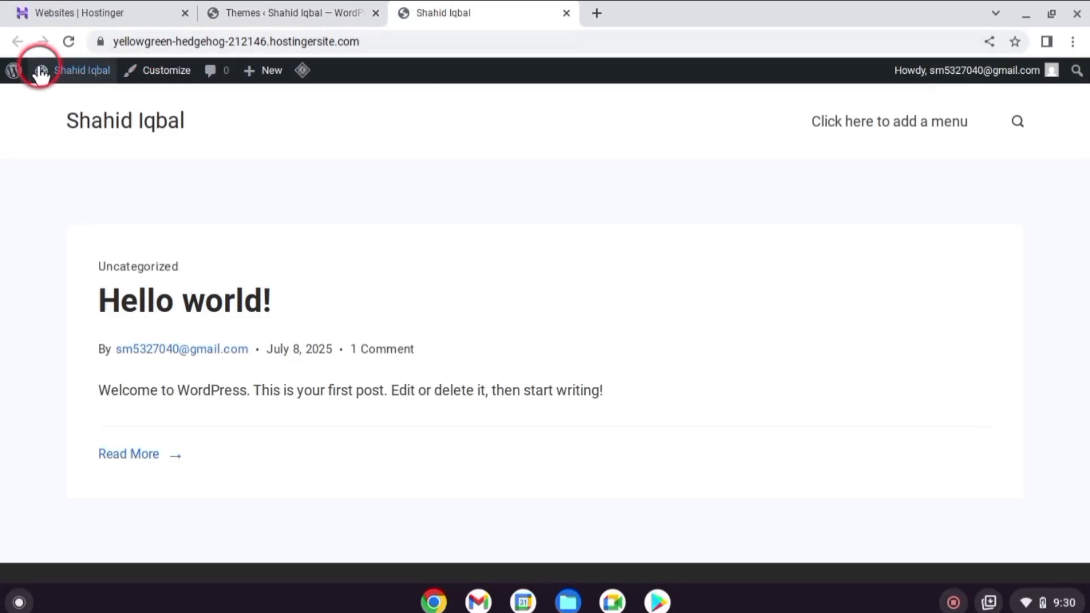
pyautogui.click(67, 40)
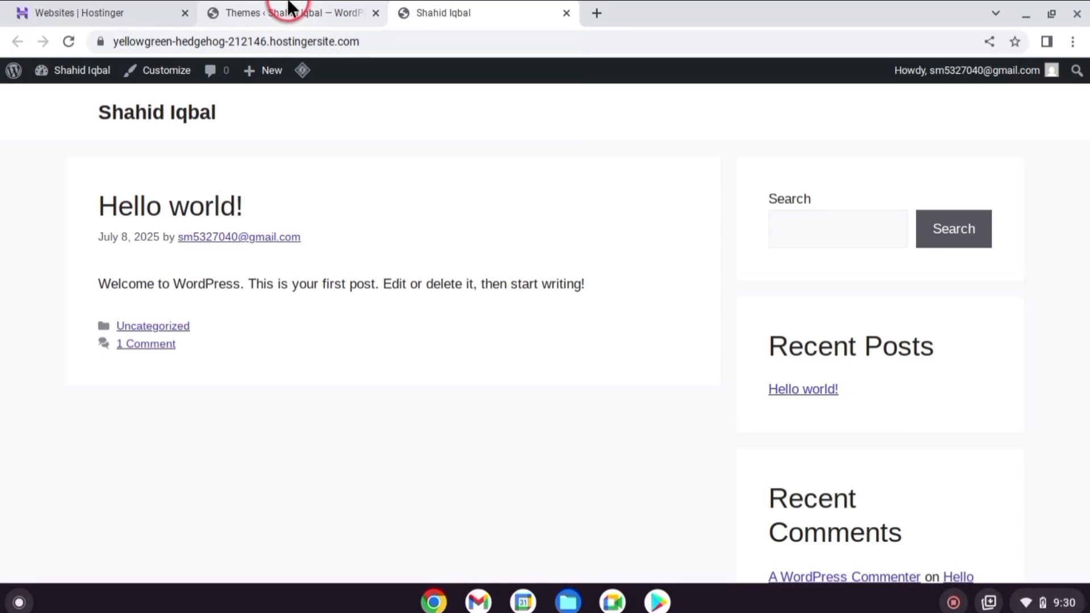
pyautogui.click(289, 10)
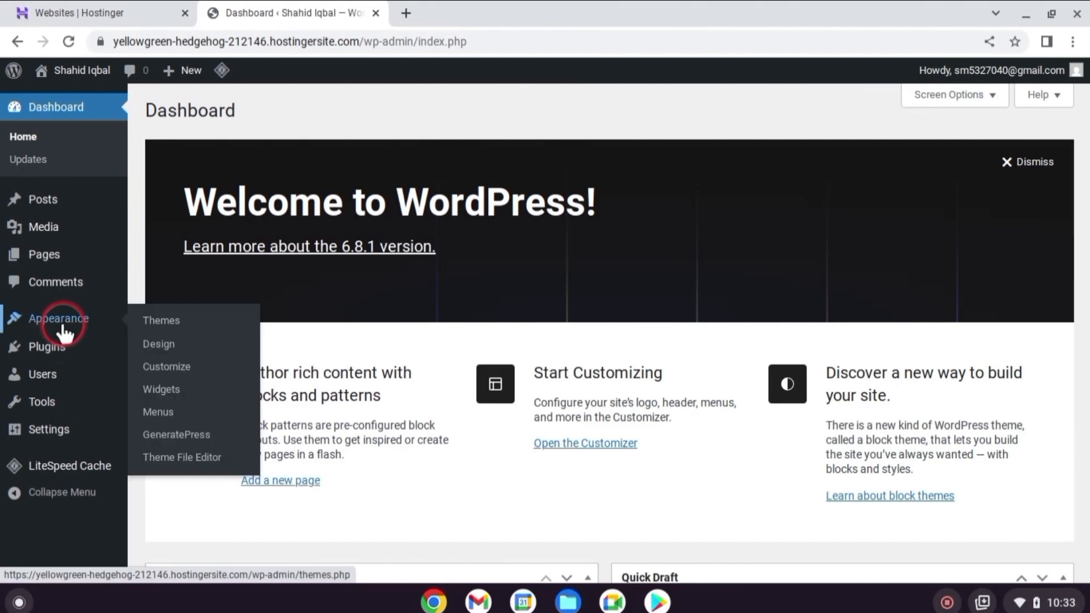
# In the Customizer's site identity settings, change the site title, hide it, and add the Digital Skills logo and a site icon
pyautogui.click(201, 368)
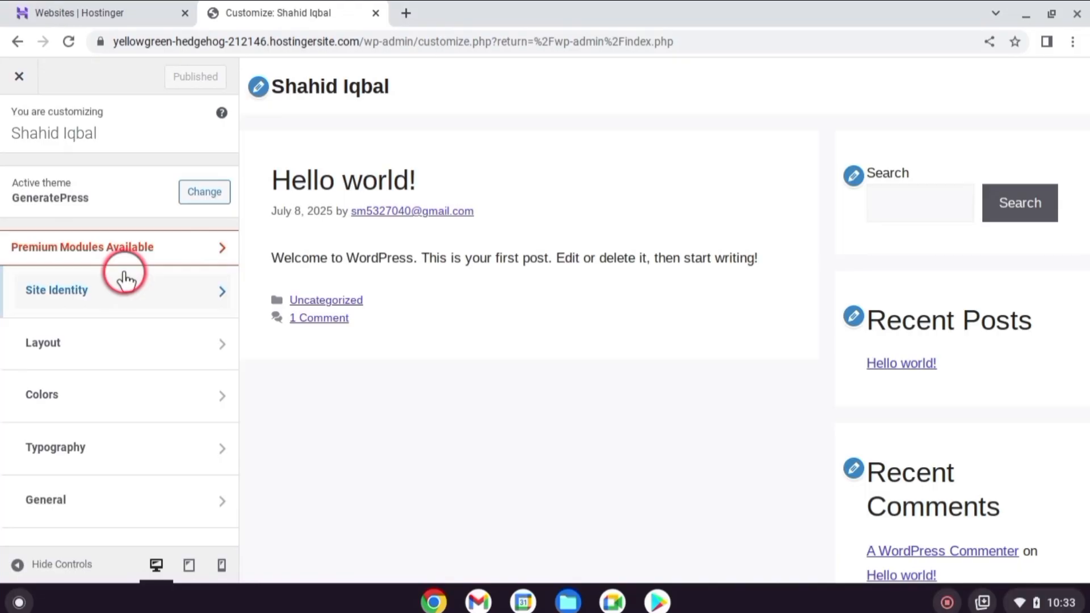
pyautogui.click(127, 294)
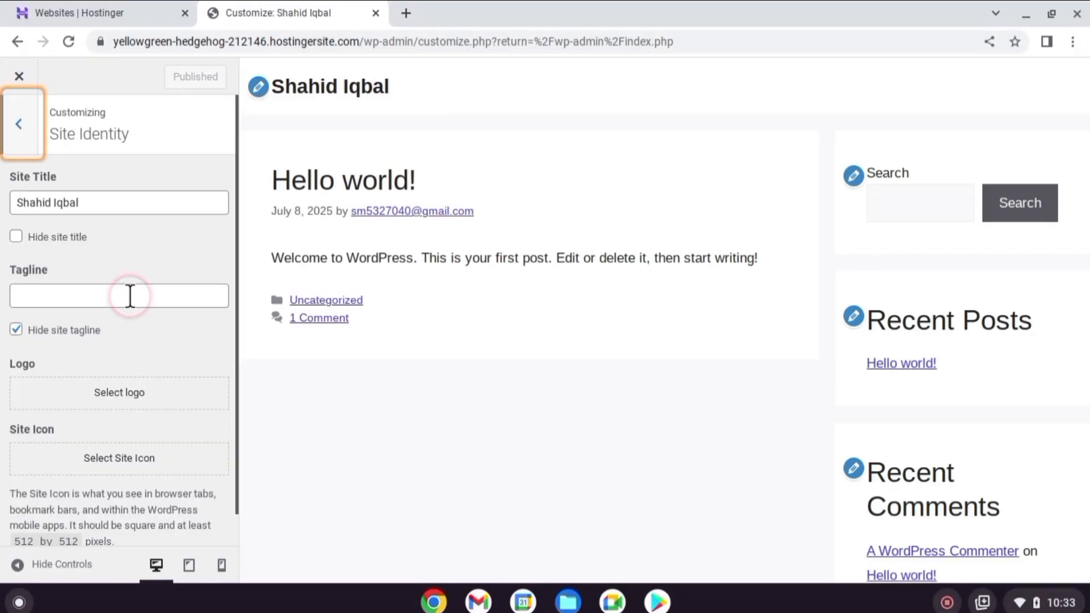
pyautogui.click(109, 203)
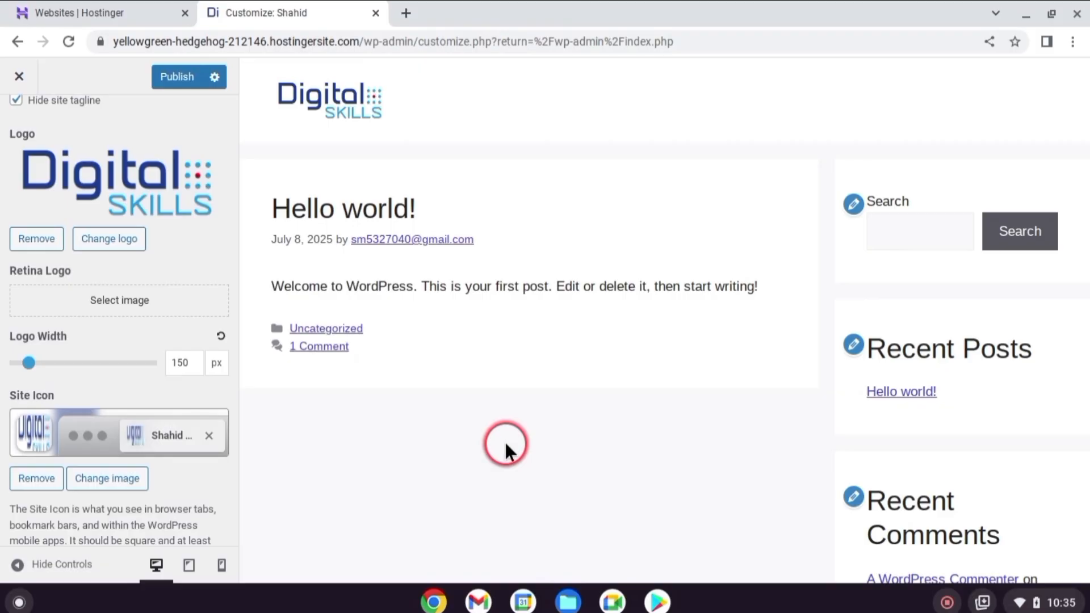
pyautogui.scroll(5, 97, 190)
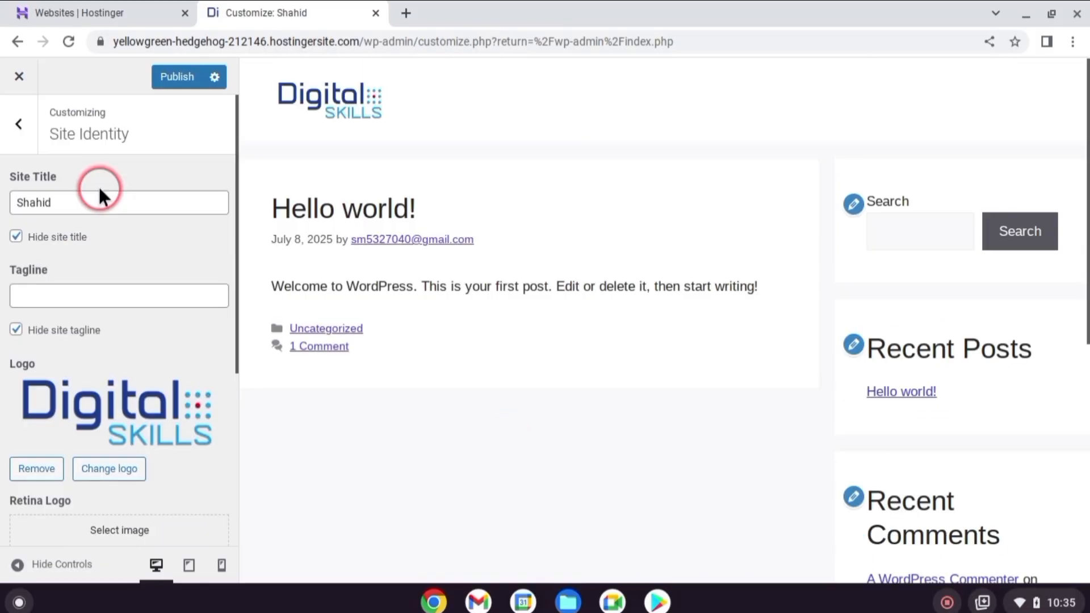
pyautogui.click(19, 122)
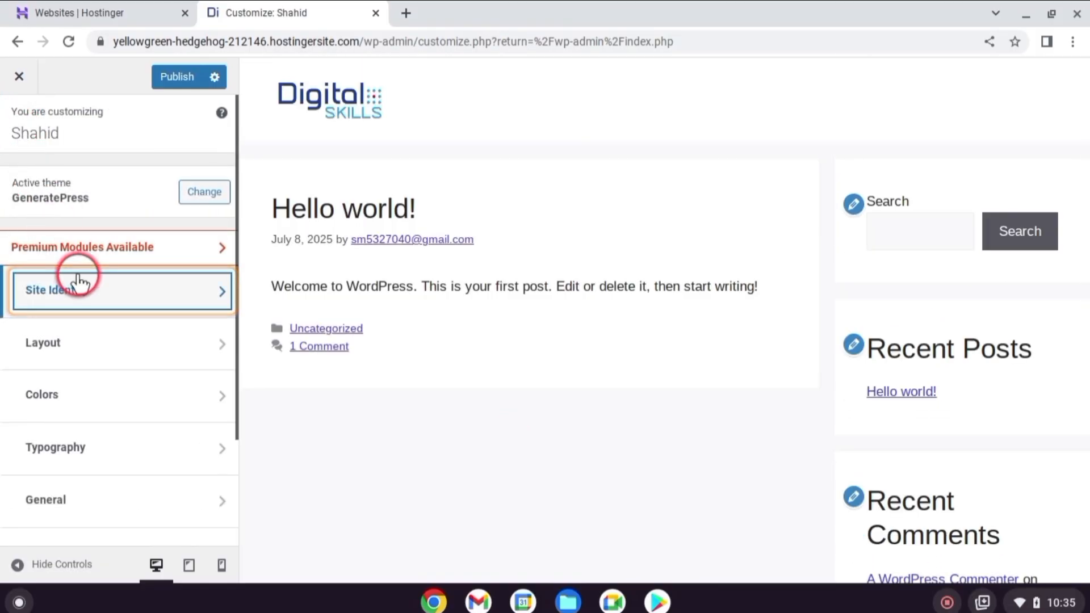
# Try the blog sidebar layout as Content (no sidebars) and set it back to Content / Sidebar
pyautogui.click(83, 355)
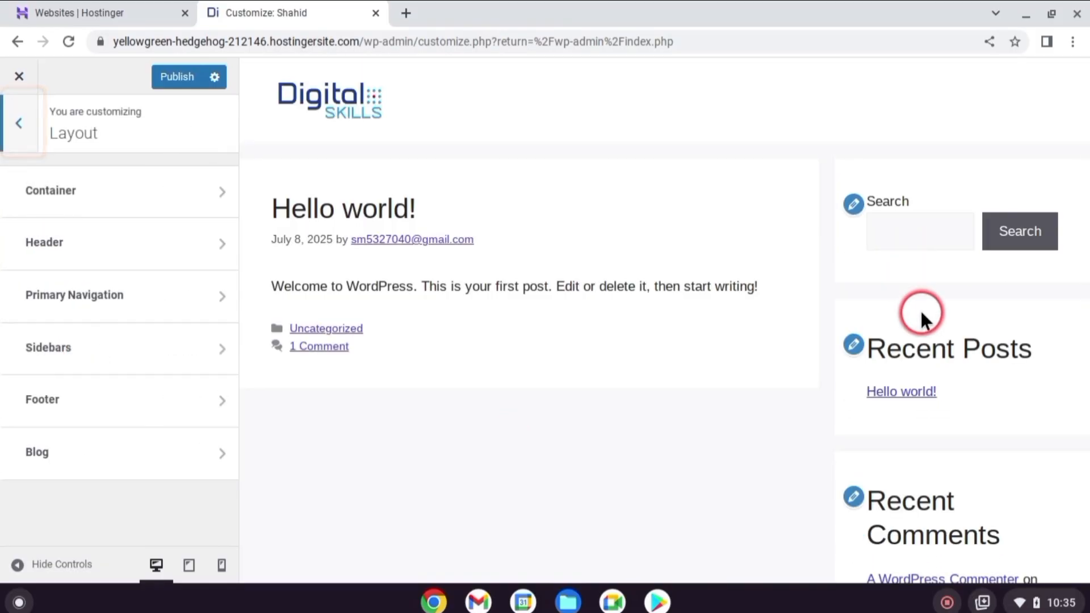
pyautogui.click(178, 360)
pyautogui.click(105, 258)
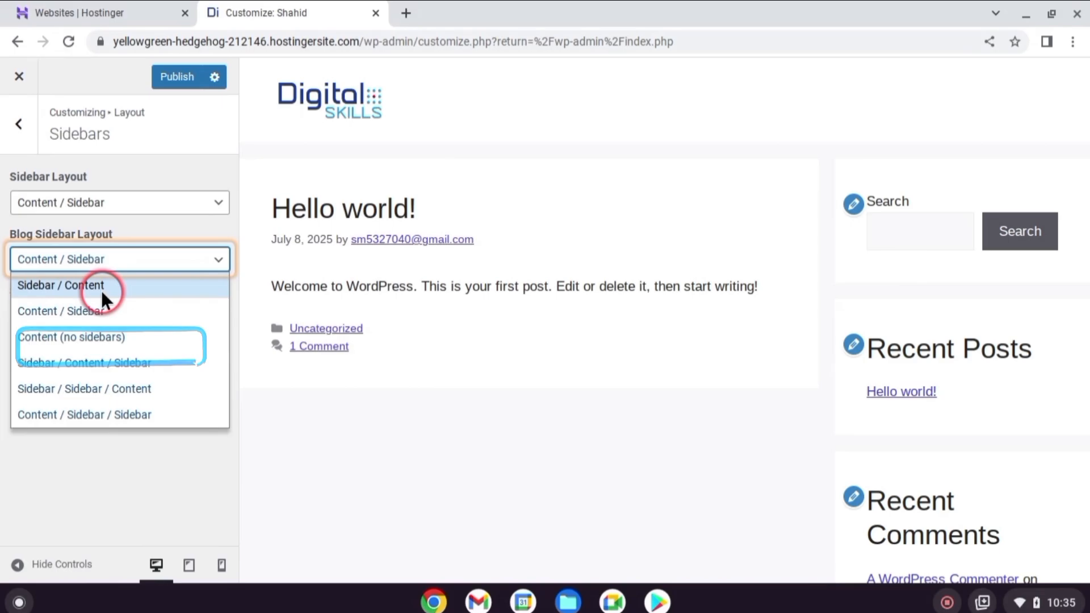
pyautogui.click(101, 290)
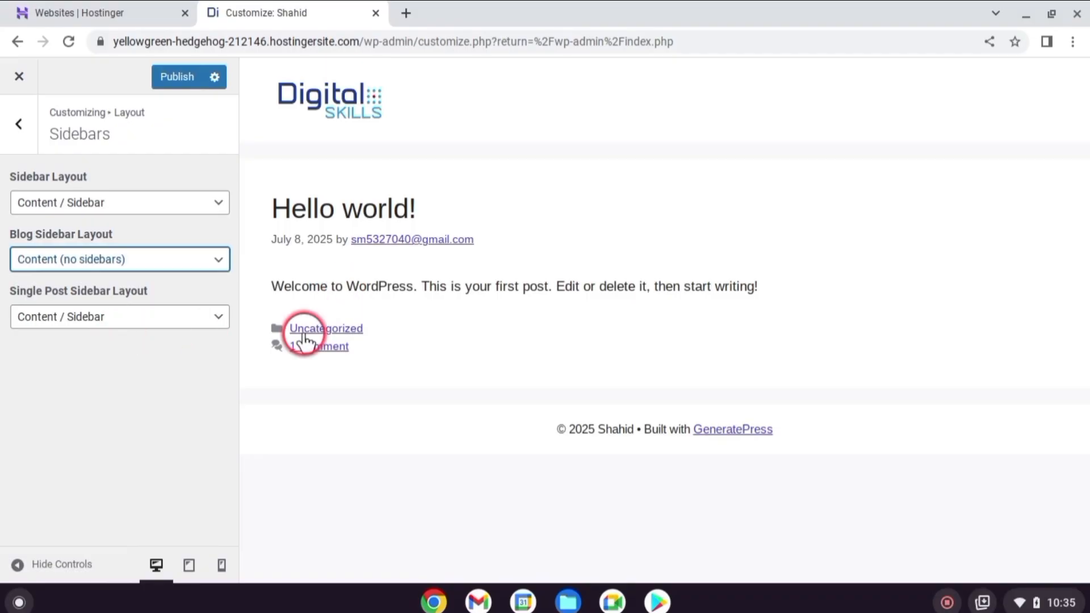
pyautogui.click(116, 258)
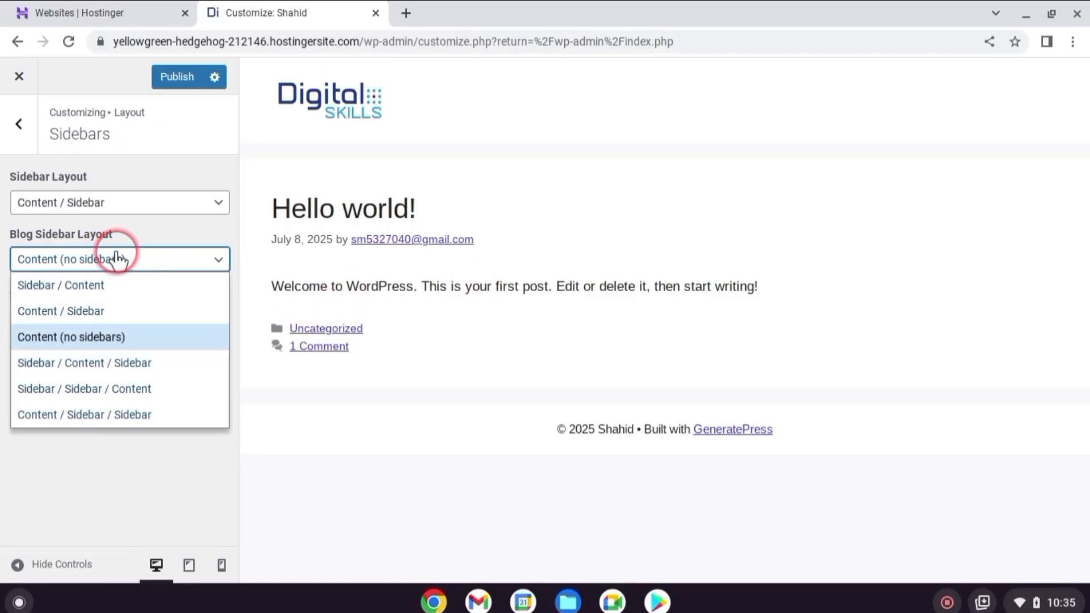
pyautogui.click(85, 310)
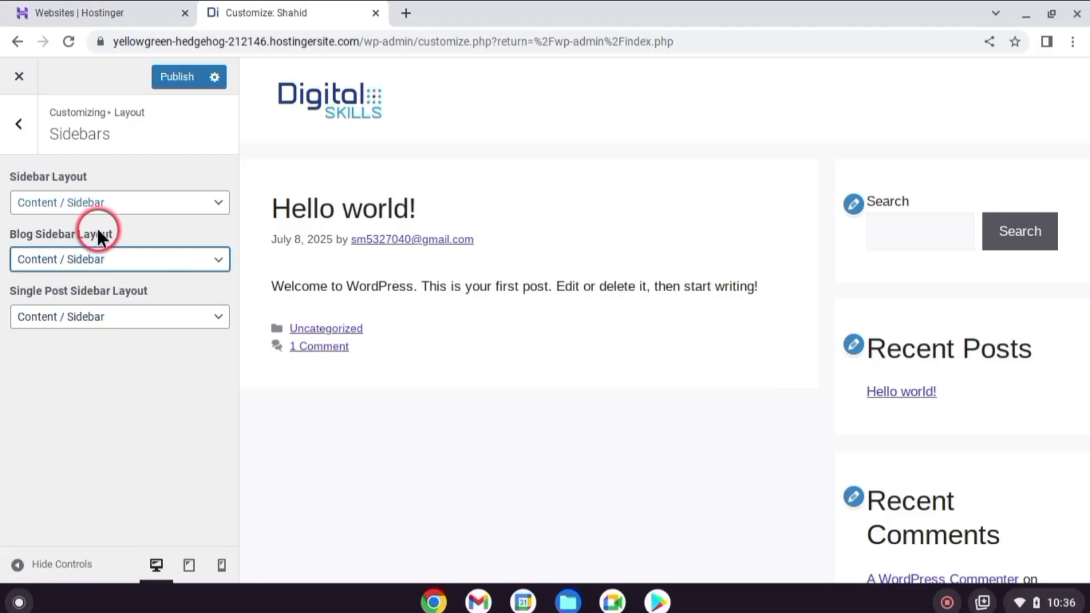
pyautogui.click(21, 128)
pyautogui.click(22, 127)
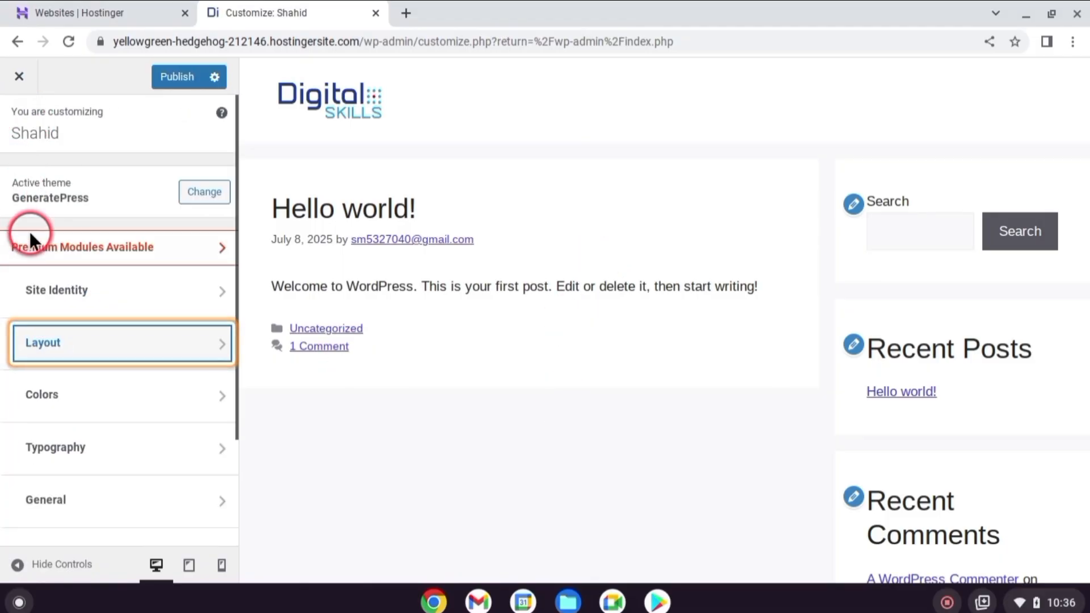
# Set the site's body background colour to light blue #dceafa in the Customizer's colour settings
pyautogui.click(150, 406)
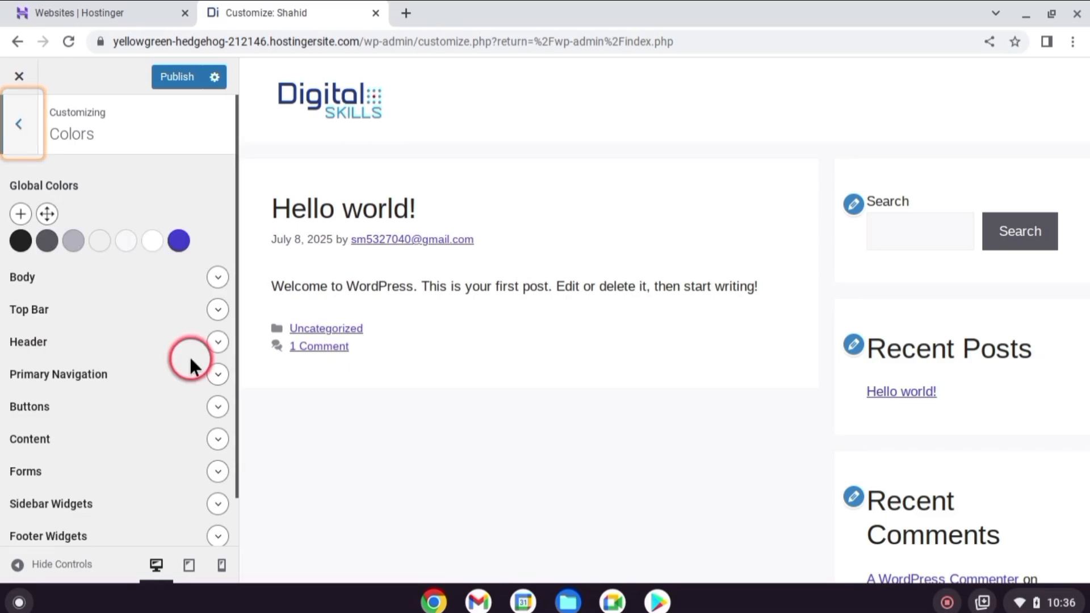
pyautogui.scroll(-2, 190, 301)
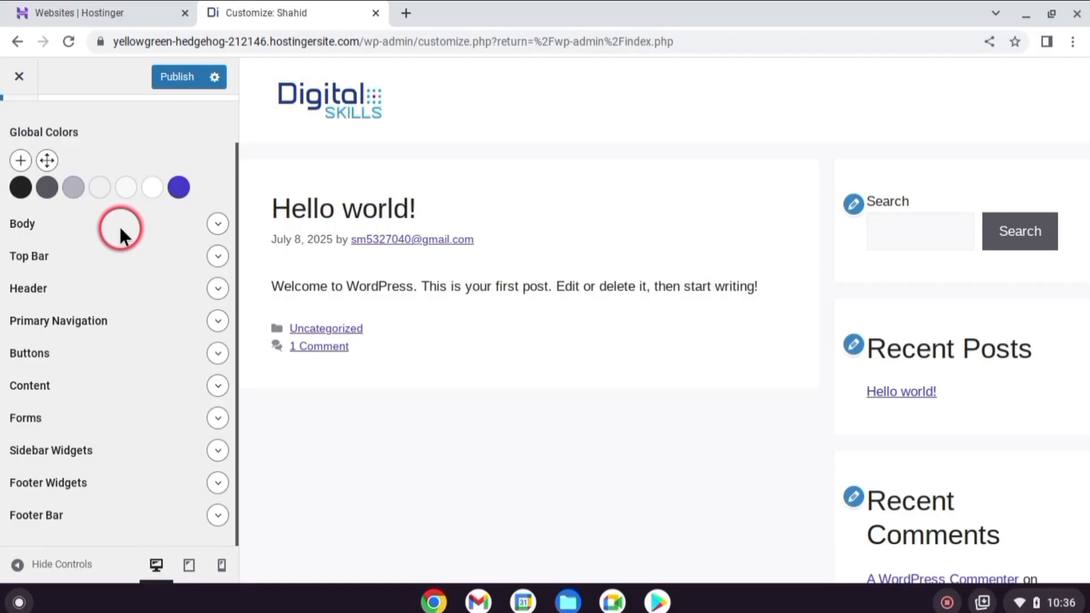
pyautogui.click(218, 225)
pyautogui.click(217, 259)
pyautogui.moveTo(37, 294); pyautogui.dragTo(46, 295)
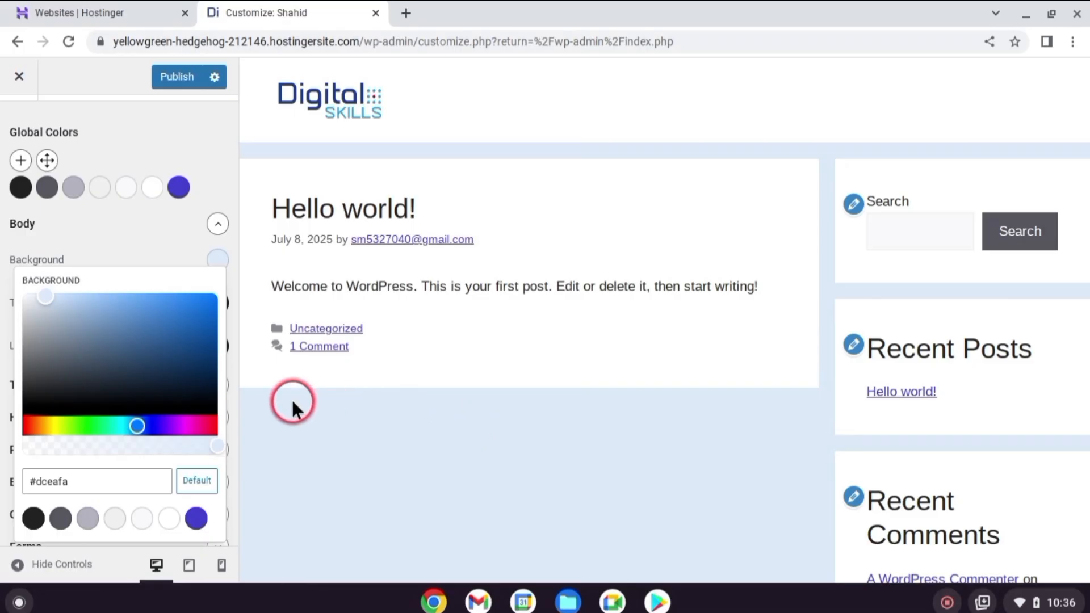
pyautogui.click(107, 243)
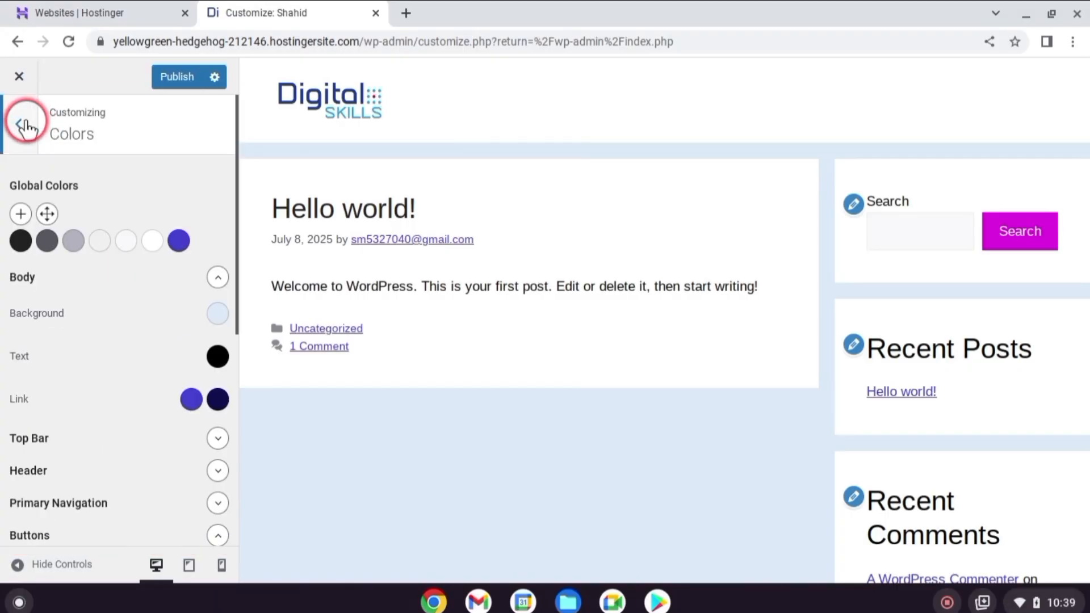
pyautogui.click(35, 131)
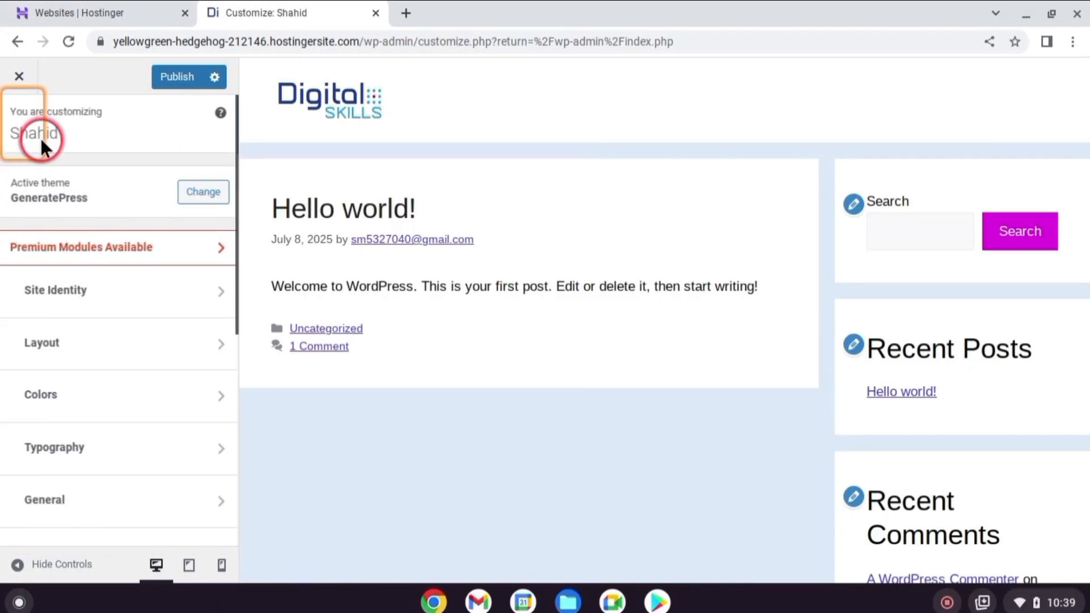
# Add the Google font Roboto to the font manager in the Customizer's typography settings
pyautogui.scroll(-2, 142, 356)
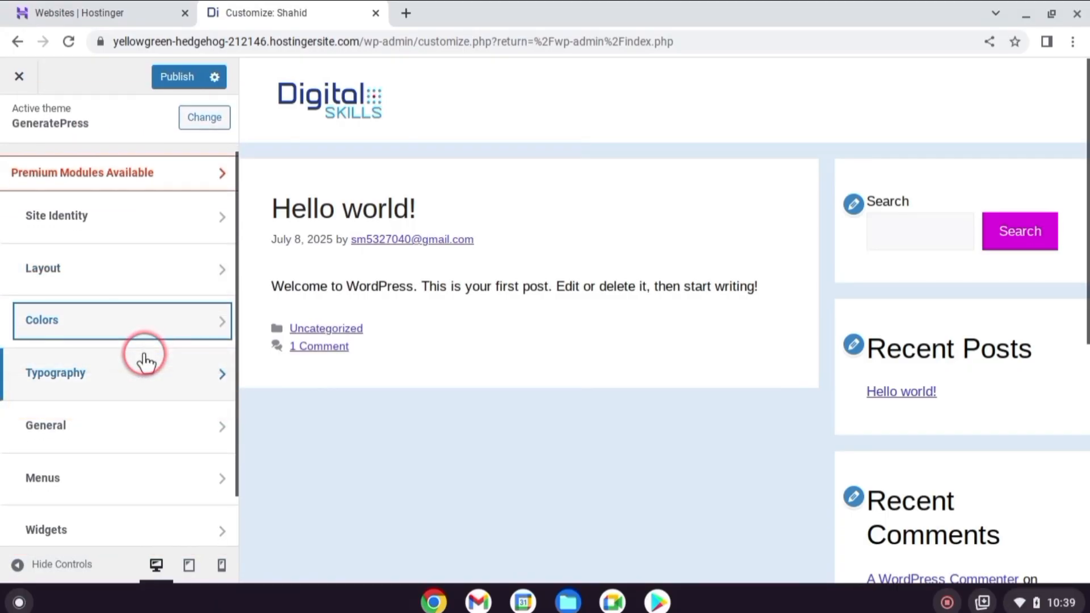
pyautogui.scroll(-1, 145, 360)
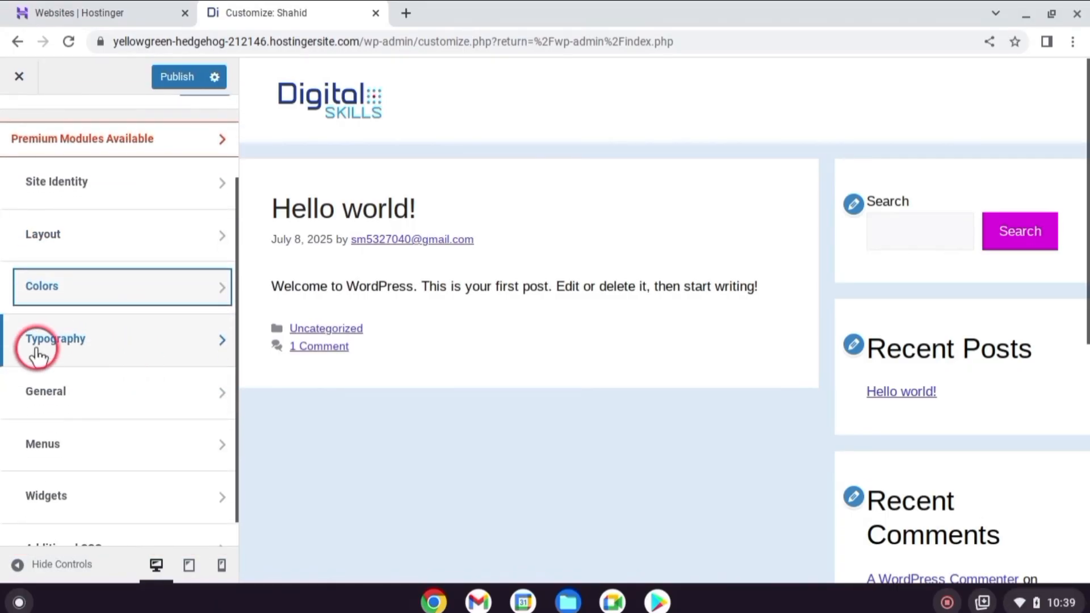
pyautogui.click(155, 349)
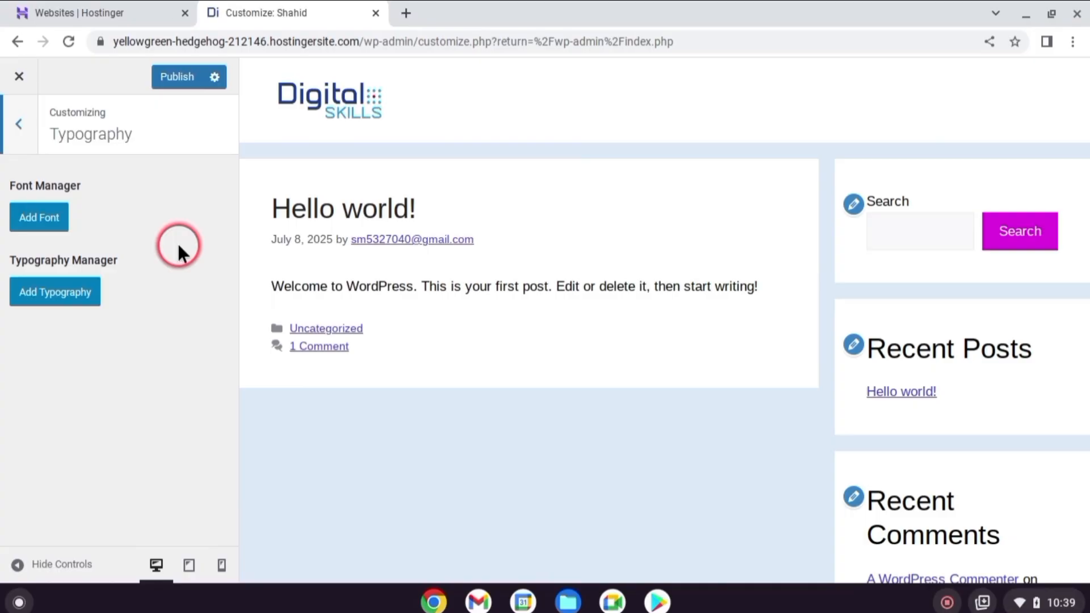
pyautogui.click(46, 216)
pyautogui.write('roboto')
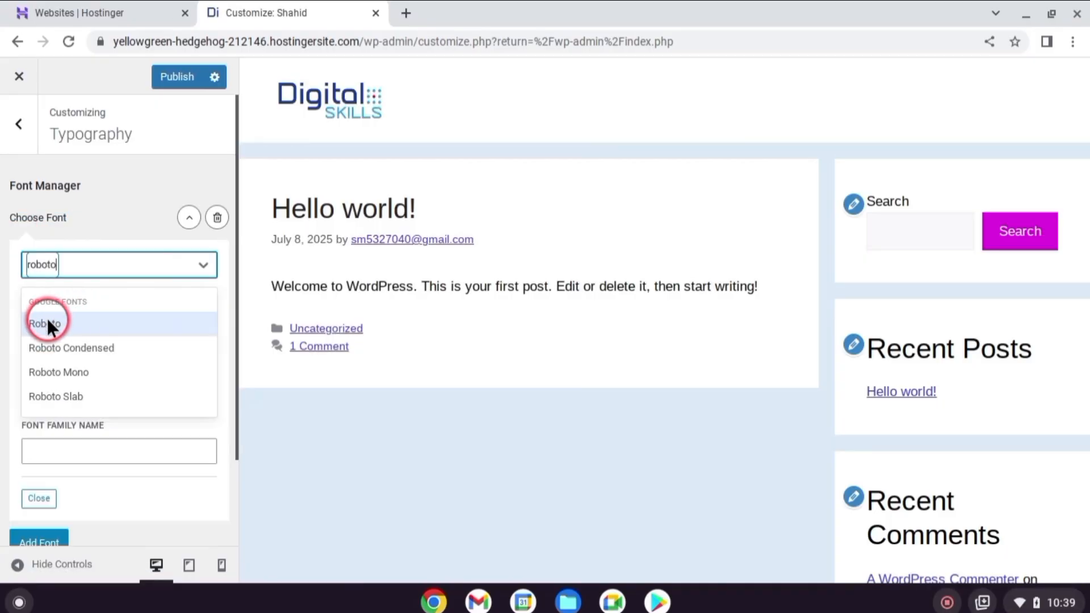
pyautogui.click(47, 322)
# Add a typography rule targeting All Headings with a desktop font size of 42 px
pyautogui.scroll(-3, 48, 397)
pyautogui.click(53, 512)
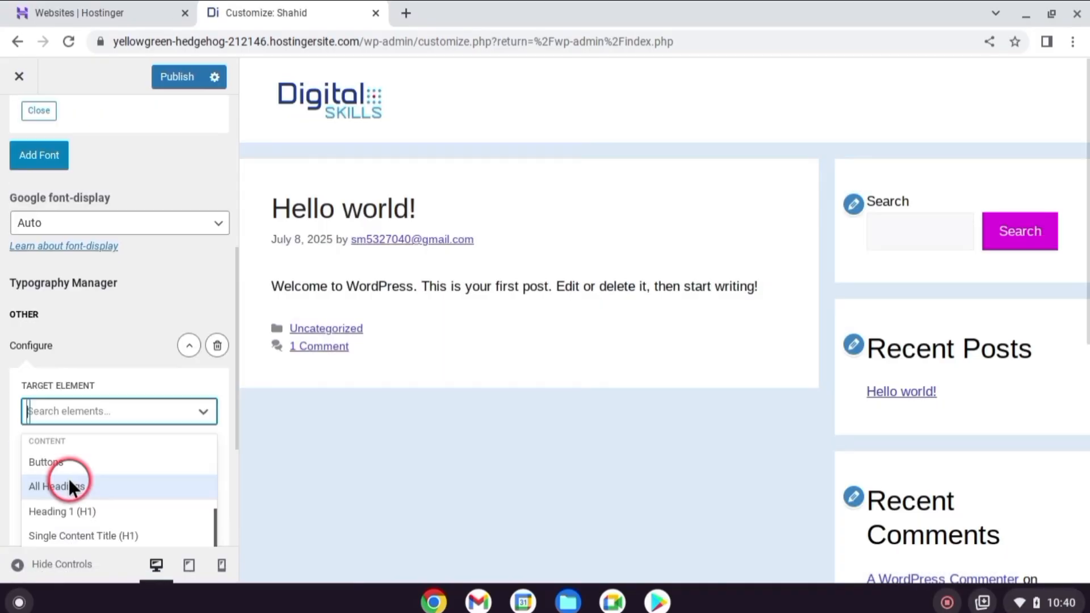
pyautogui.click(52, 486)
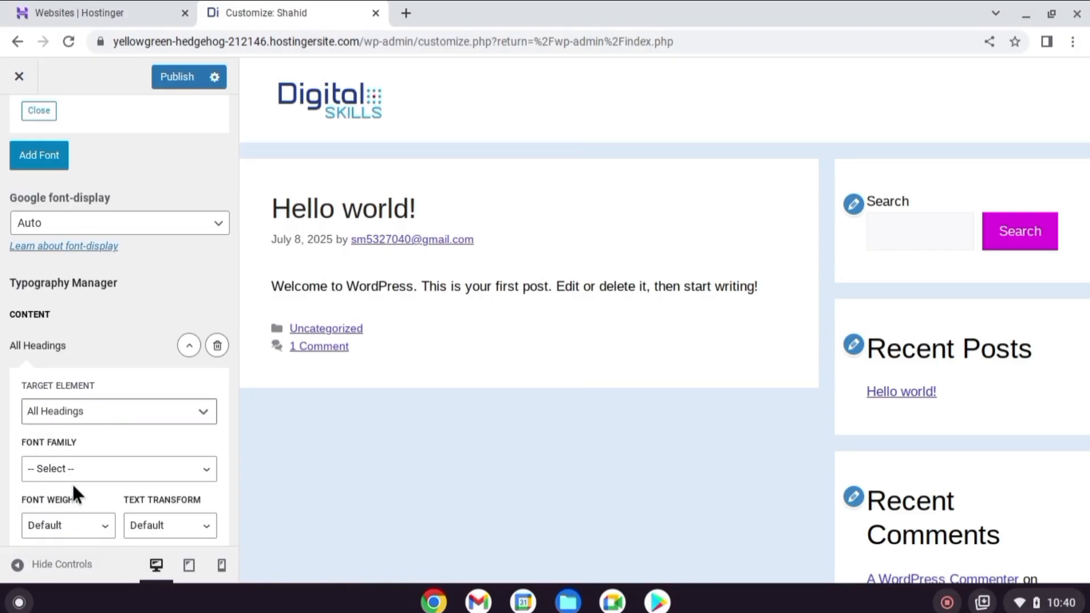
pyautogui.scroll(-4, 72, 482)
pyautogui.click(108, 437)
pyautogui.write('42')
pyautogui.click(356, 230)
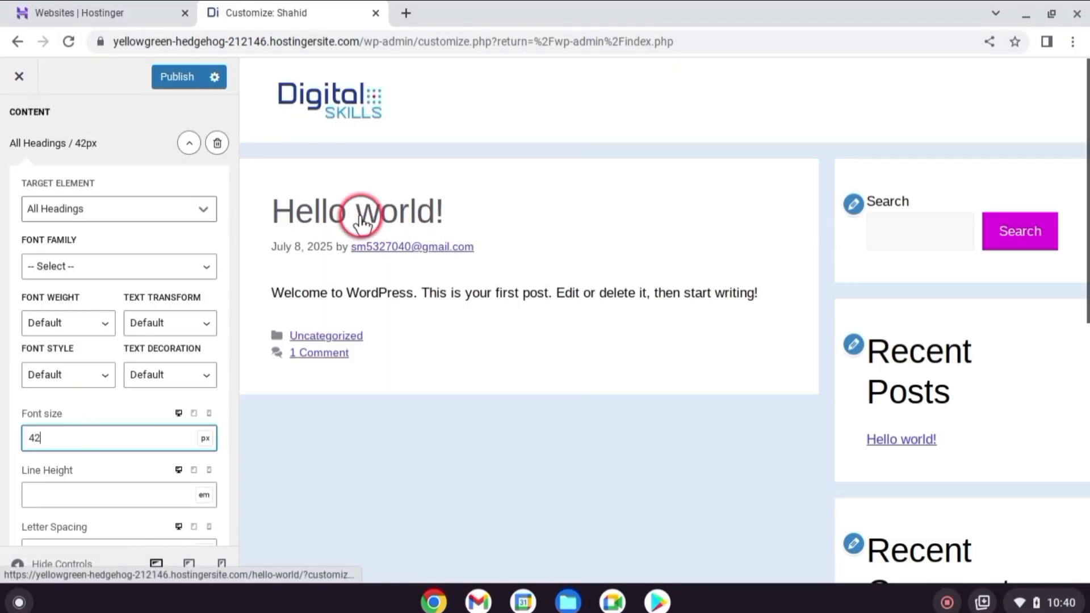
# Set the All Headings font size to 38 px for tablet and enter a separate size for mobile
pyautogui.click(195, 414)
pyautogui.write('38')
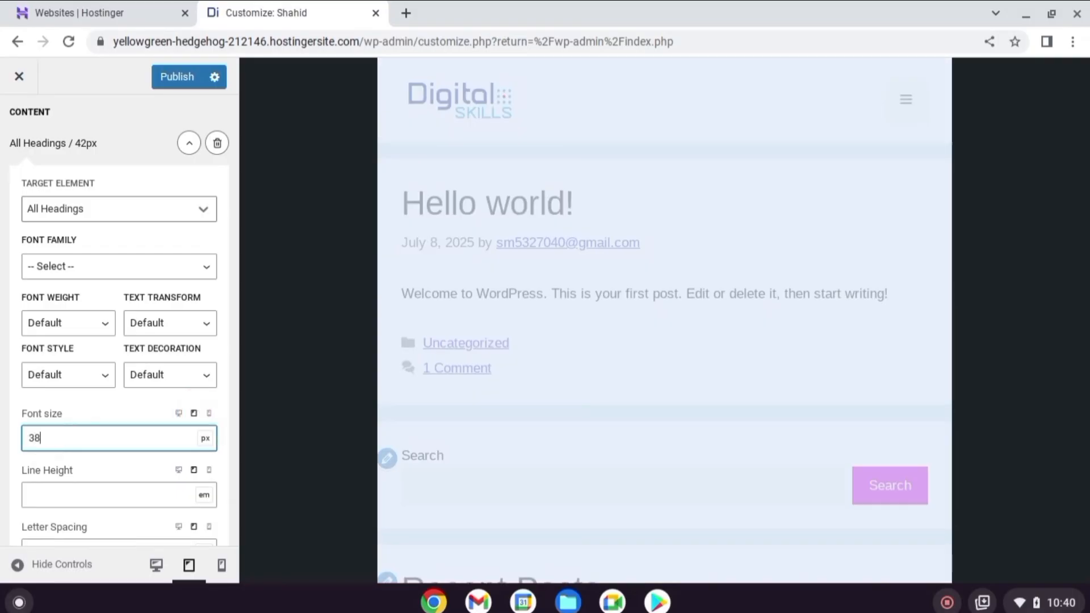
pyautogui.click(209, 414)
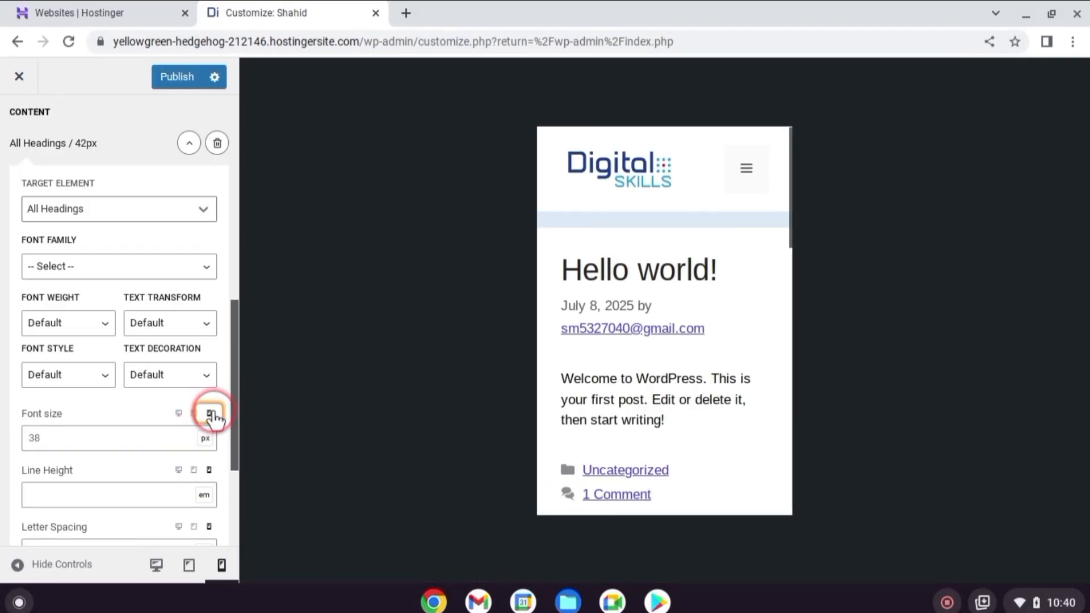
pyautogui.click(73, 434)
pyautogui.write('3')
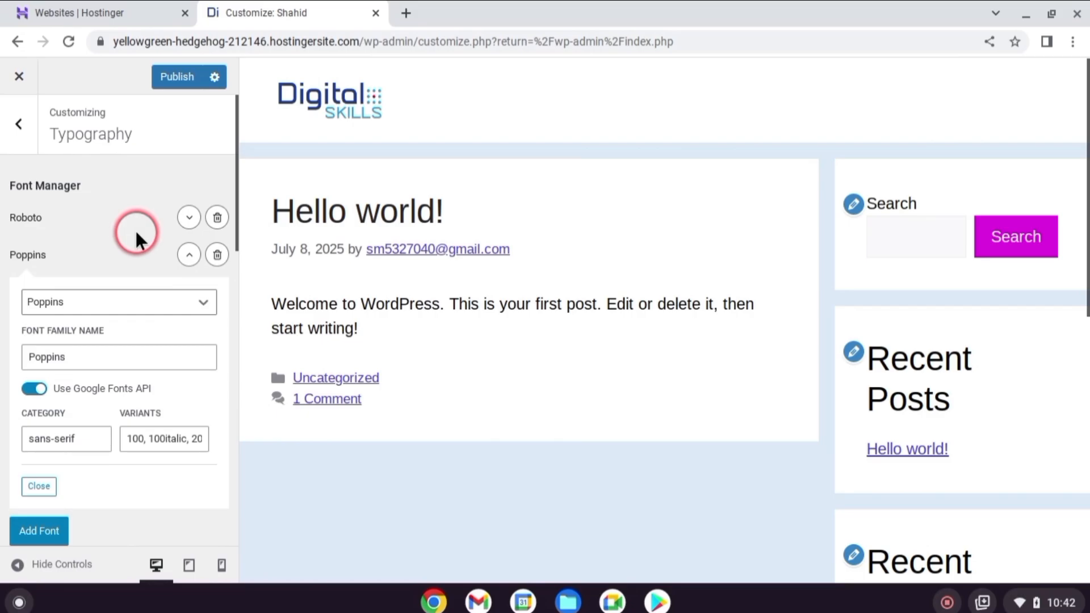
# Review the icon type options in the Customizer's general settings and keep SVG selected
pyautogui.click(19, 123)
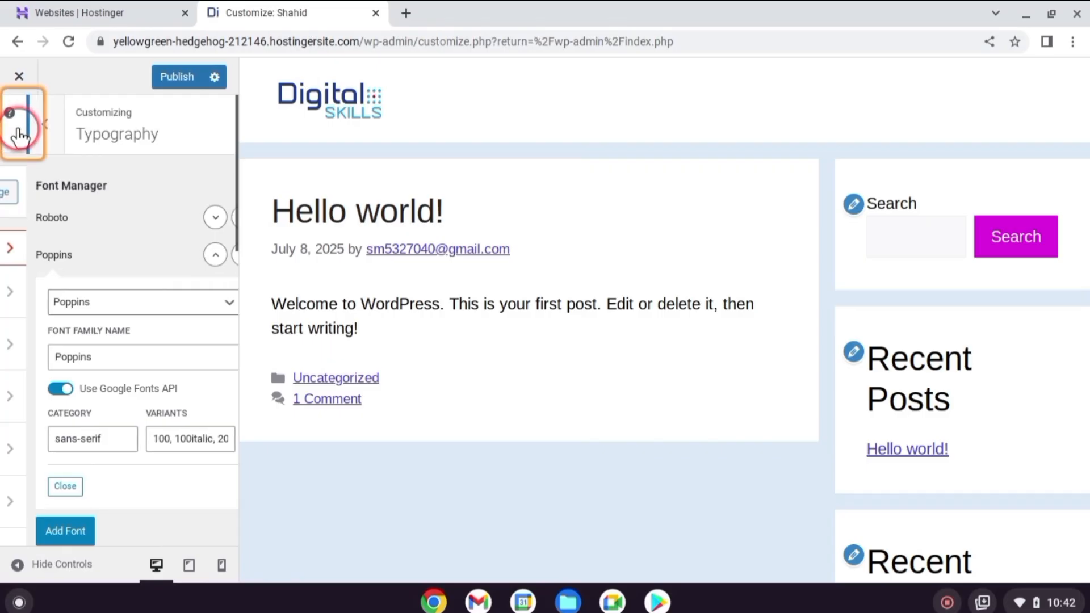
pyautogui.click(76, 391)
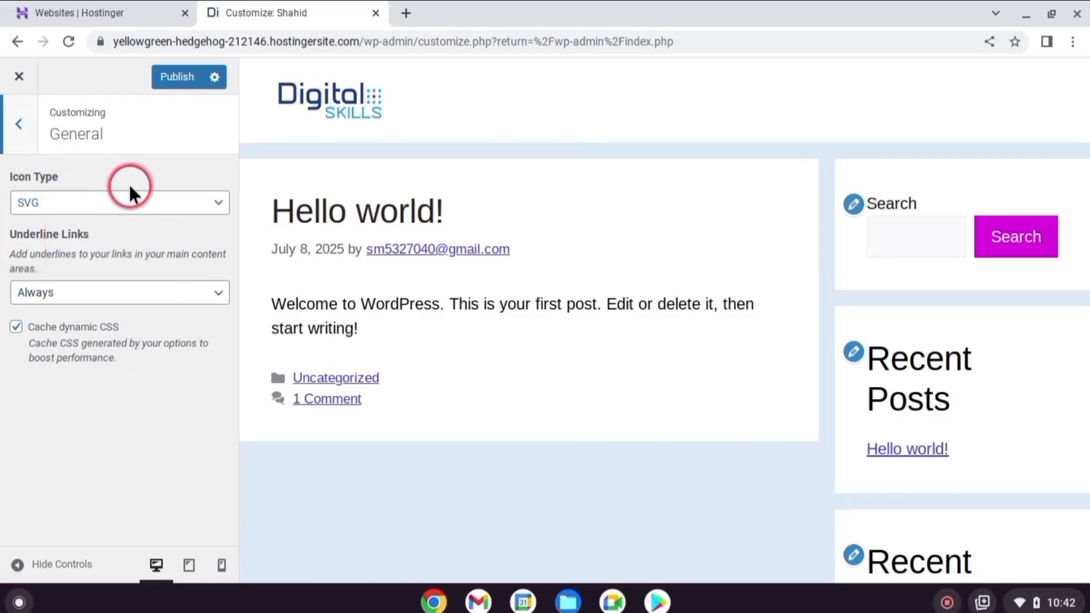
pyautogui.click(209, 205)
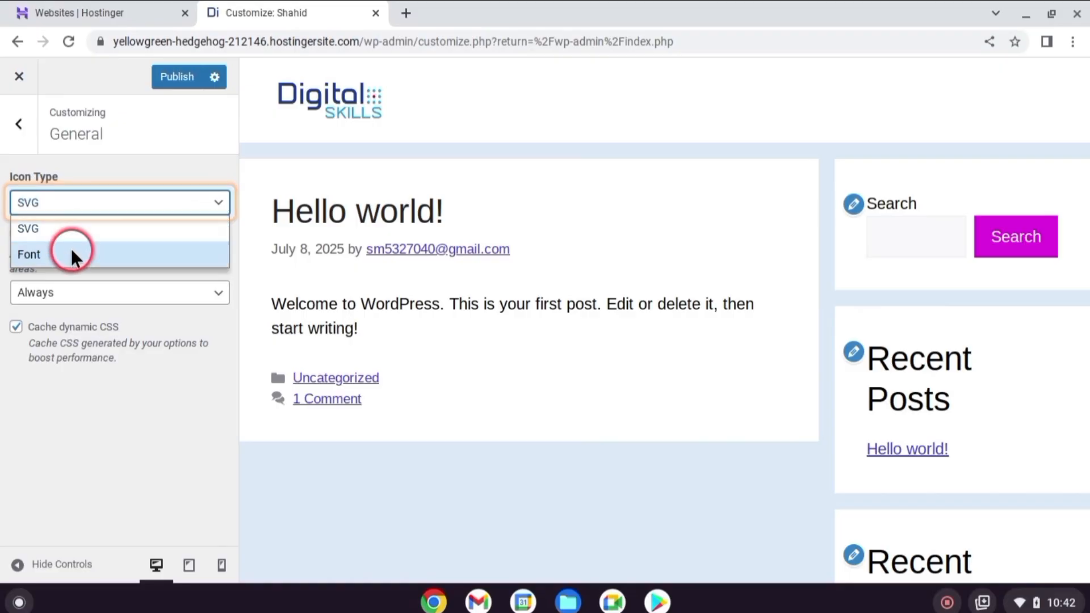
pyautogui.click(68, 227)
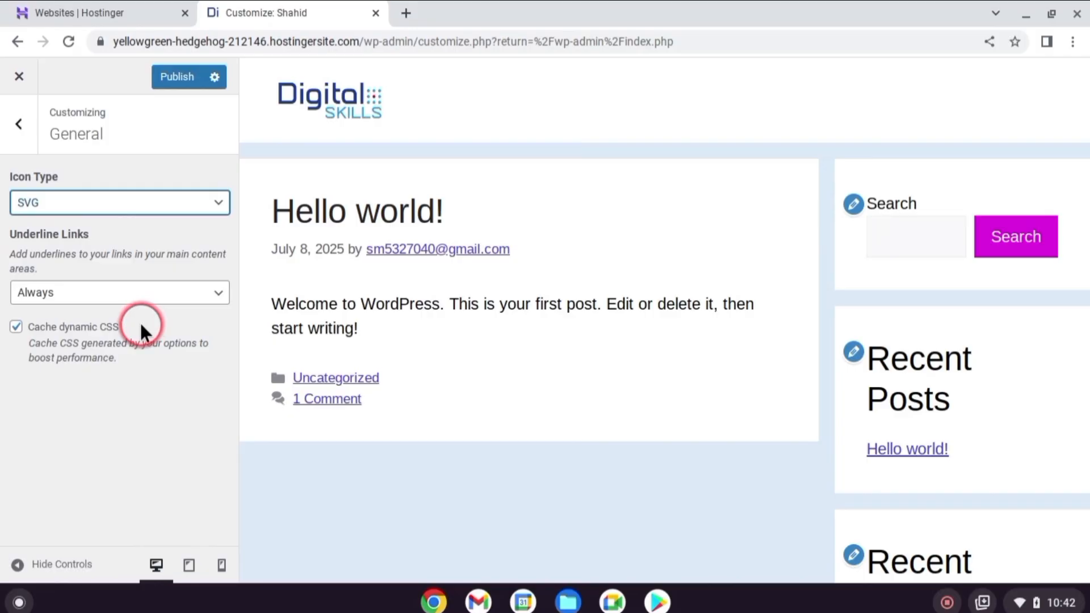
pyautogui.click(19, 124)
# Publish the Customizer changes and return to the WordPress dashboard
pyautogui.scroll(-1, 90, 370)
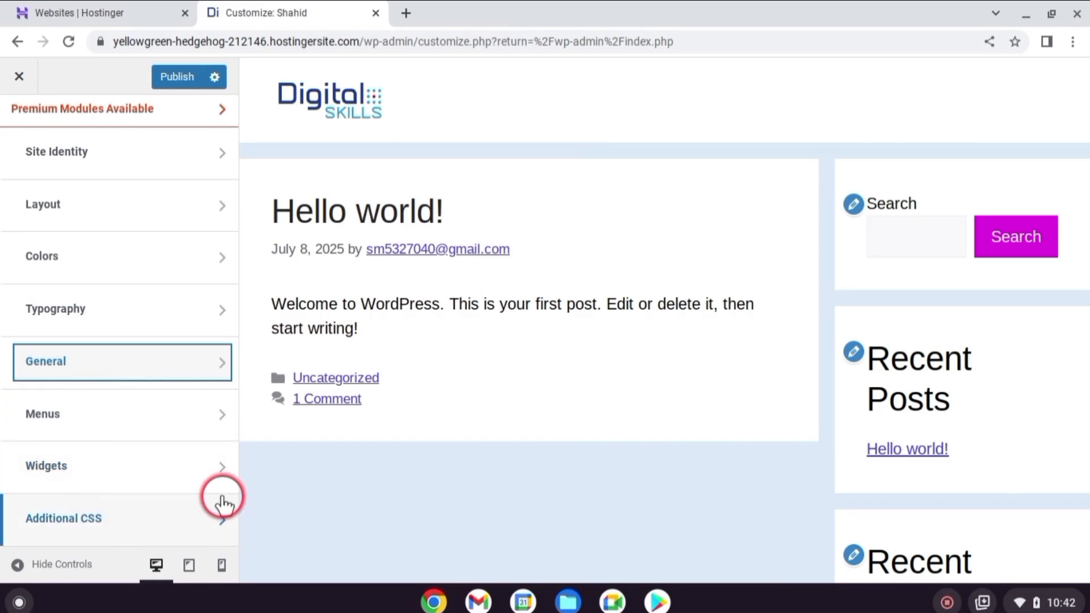
pyautogui.click(170, 79)
pyautogui.click(19, 76)
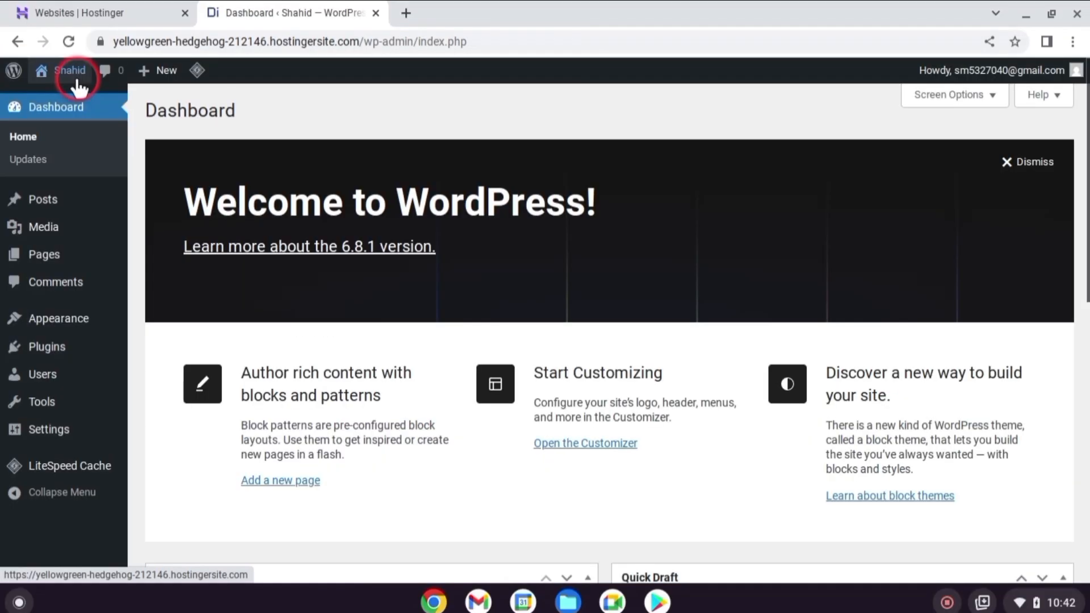
# Add a new page to the site and title it "Home"
pyautogui.click(78, 84)
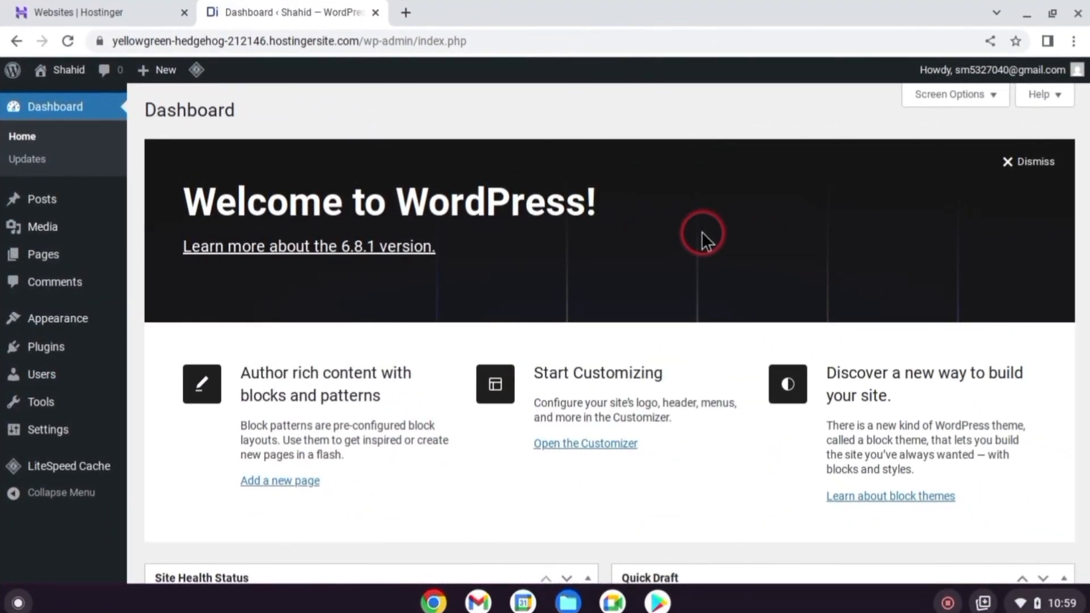
pyautogui.moveTo(41, 260)
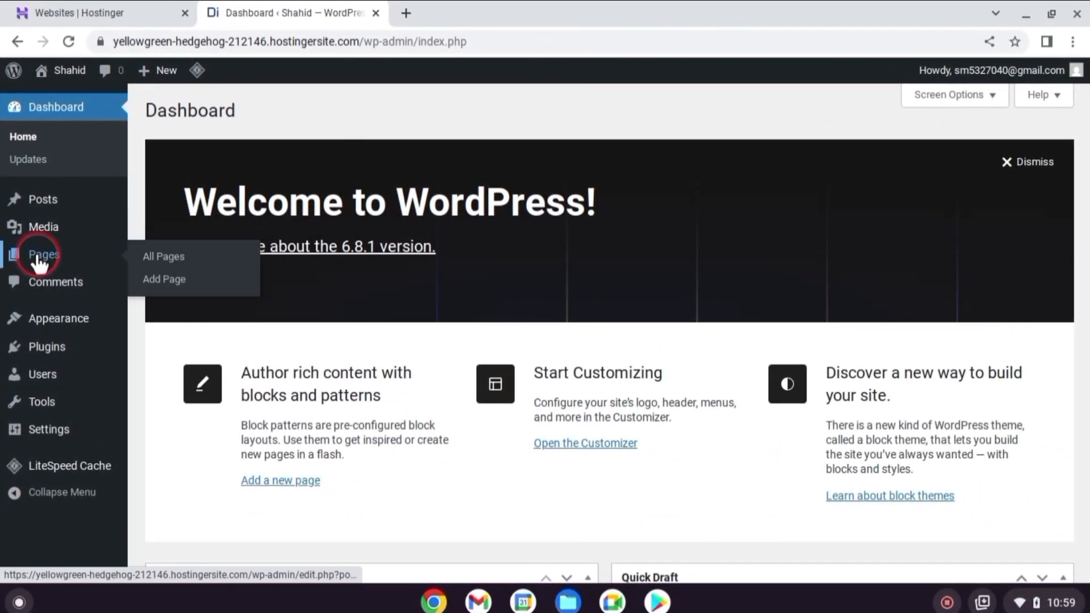
pyautogui.click(167, 278)
pyautogui.write('Home')
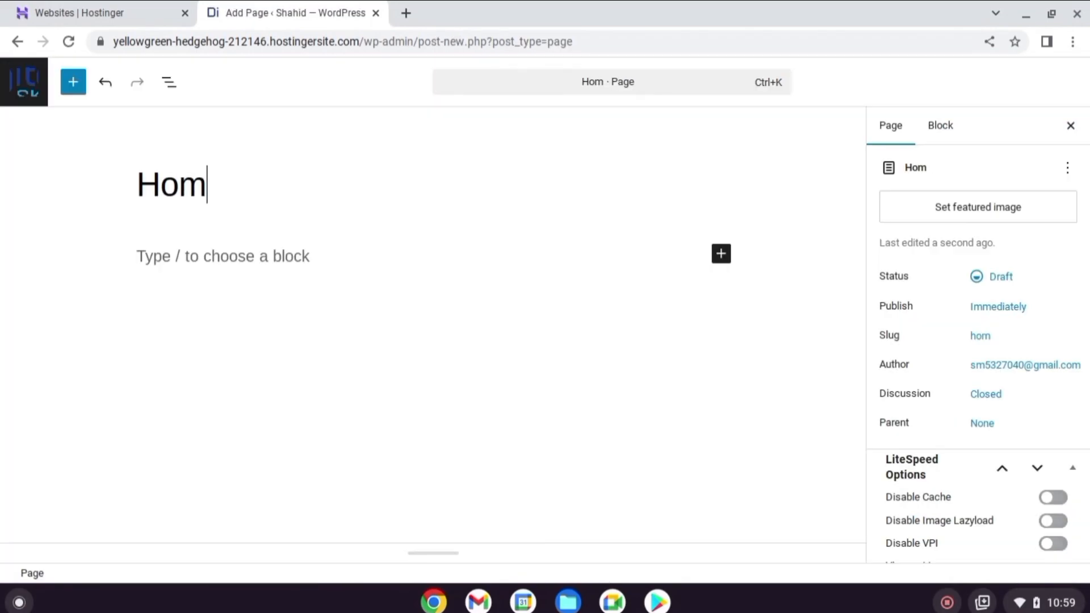
pyautogui.click(224, 189)
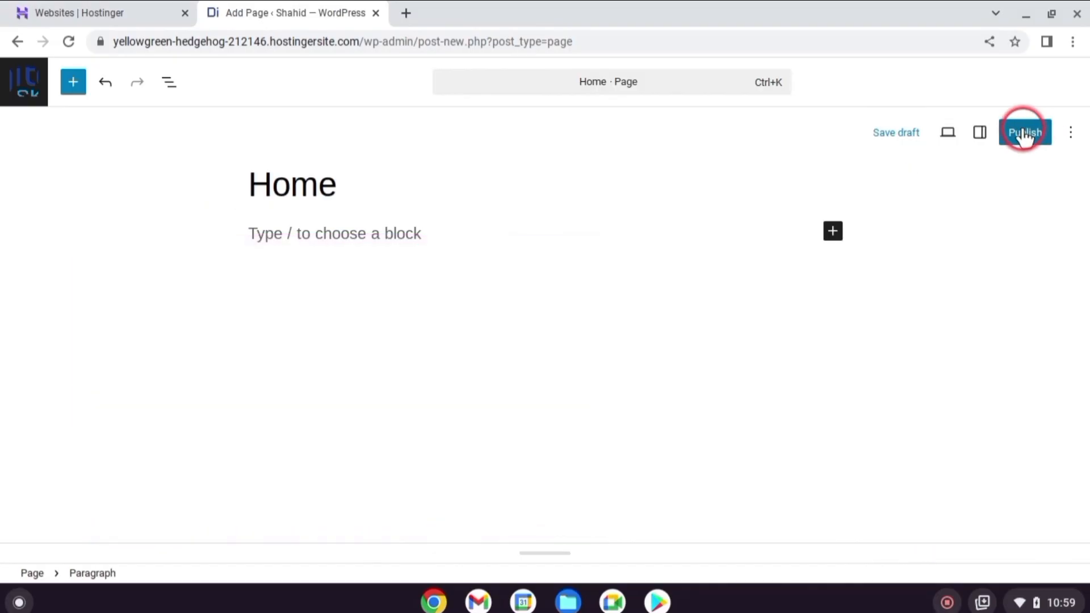
# Publish the Home page and return to the list of all pages
pyautogui.click(1026, 134)
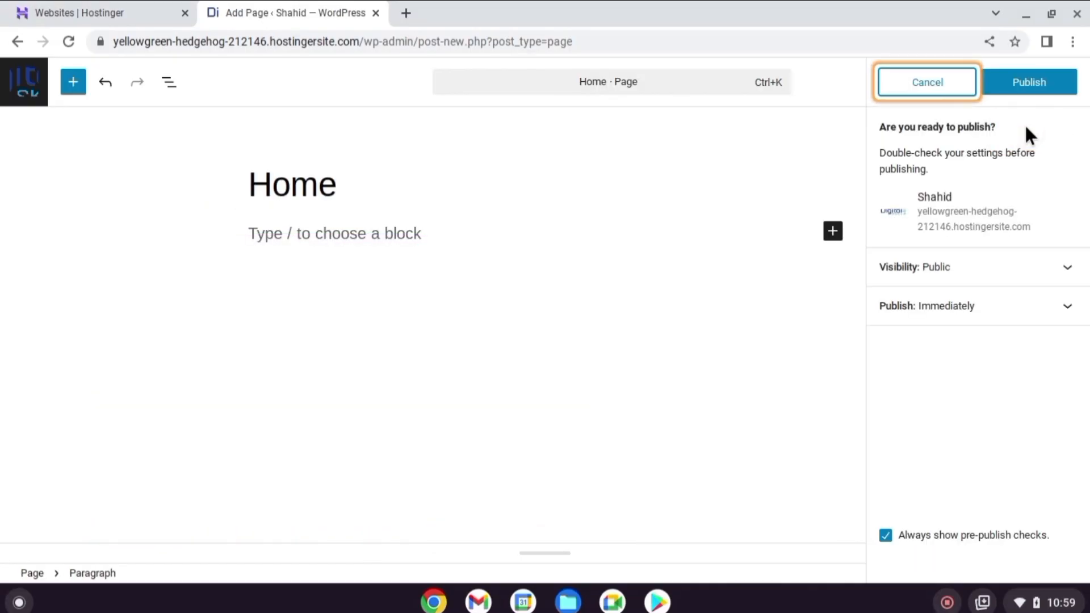
pyautogui.click(1030, 92)
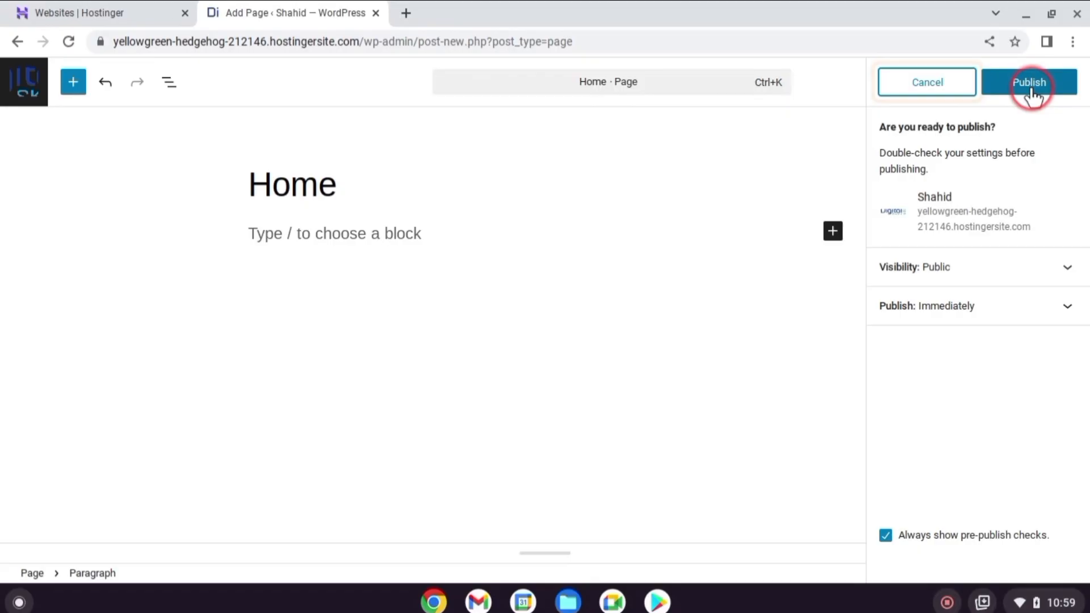
pyautogui.click(1031, 91)
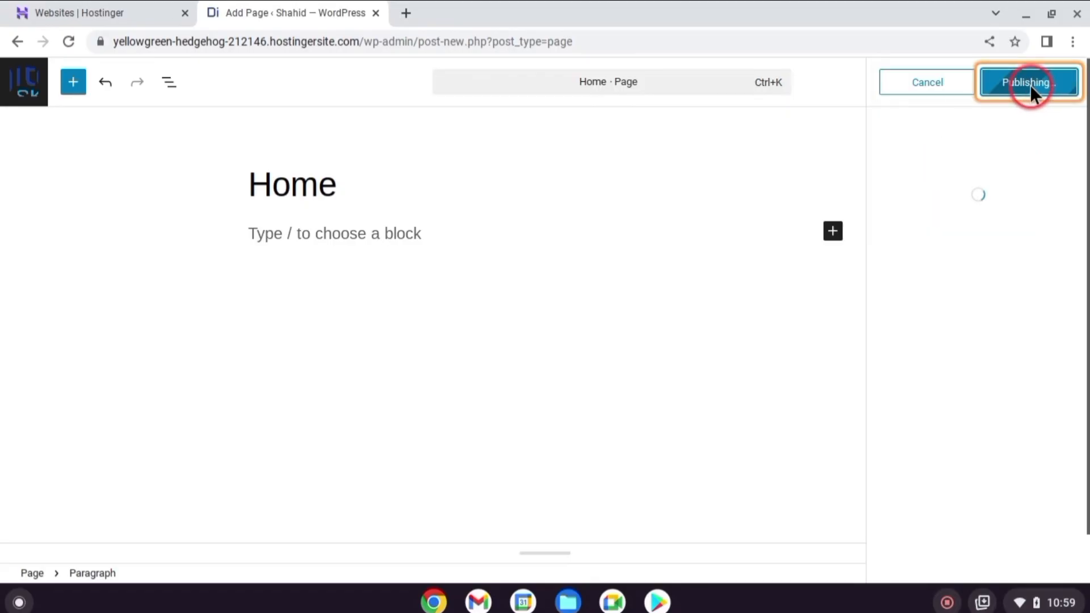
pyautogui.click(32, 83)
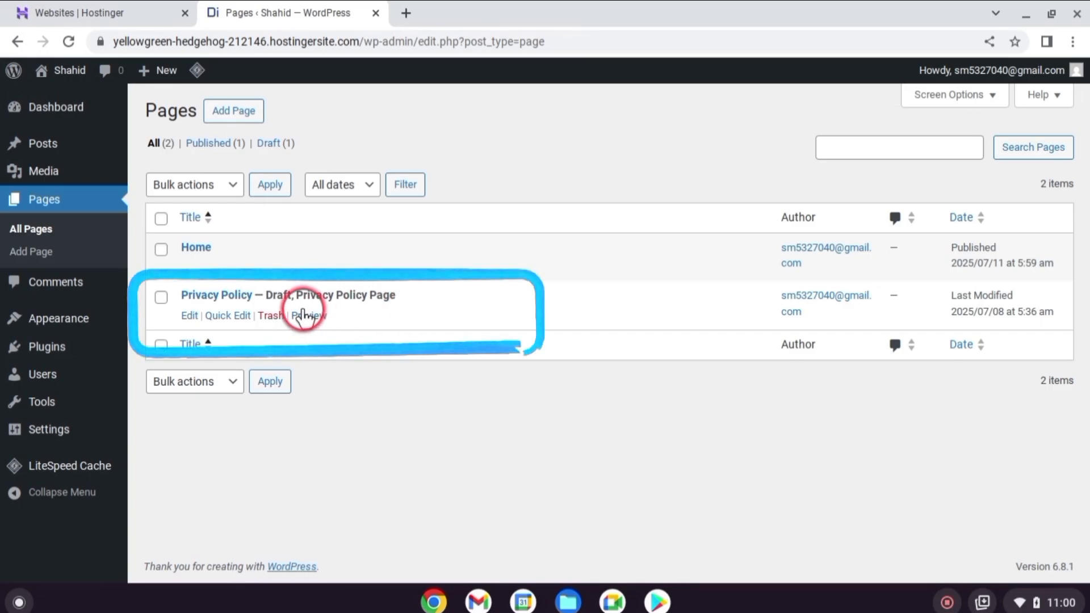
# Replace the domain in the Privacy Policy page's website address with hostifylab.com and publish the page
pyautogui.click(189, 316)
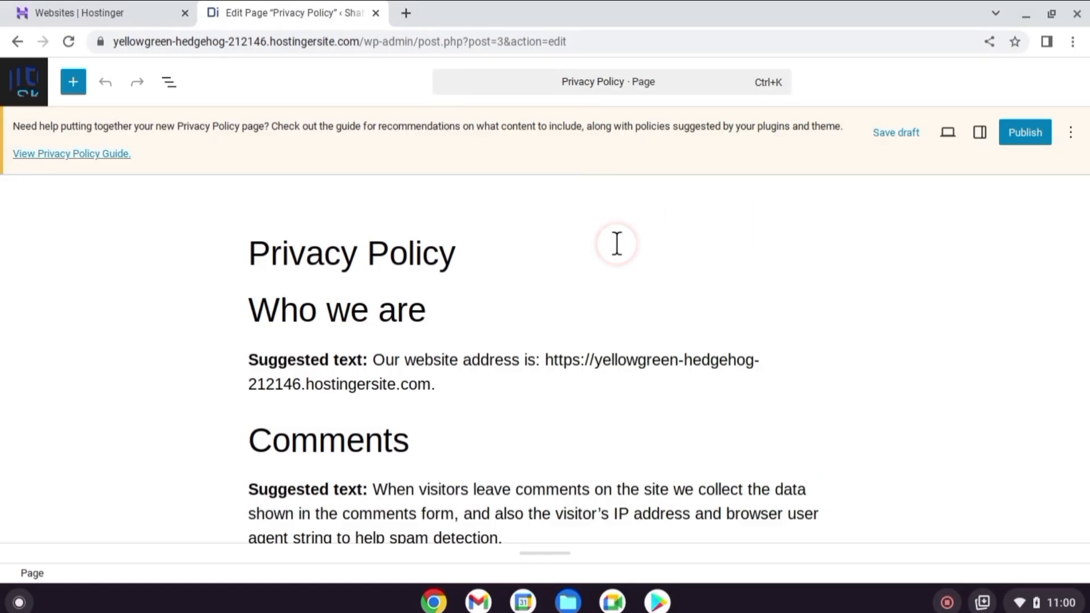
pyautogui.scroll(-1, 617, 244)
pyautogui.moveTo(596, 320); pyautogui.dragTo(390, 355)
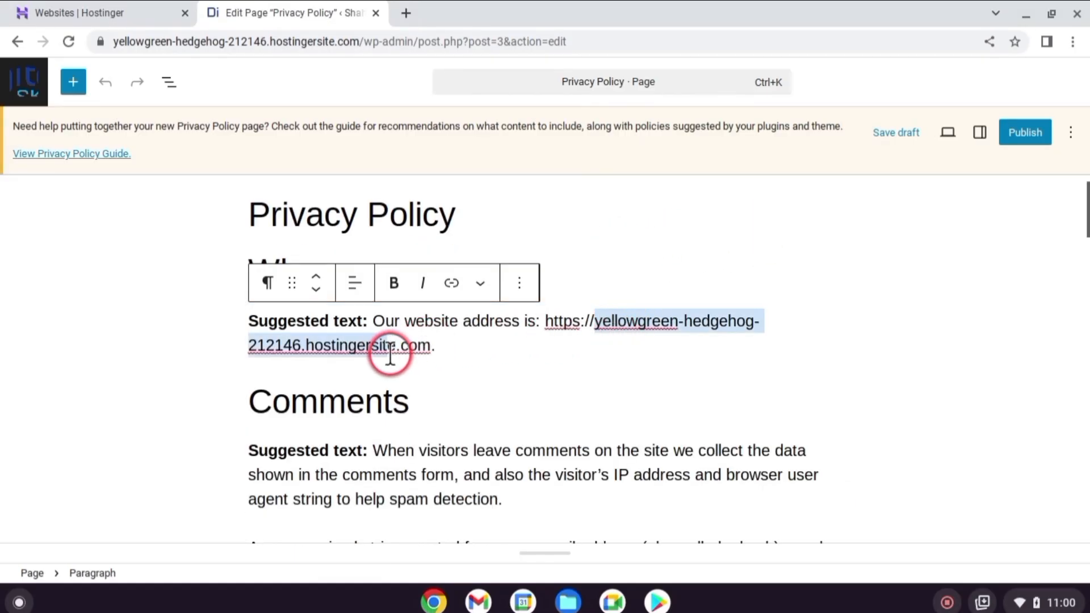
pyautogui.write('hostifylab')
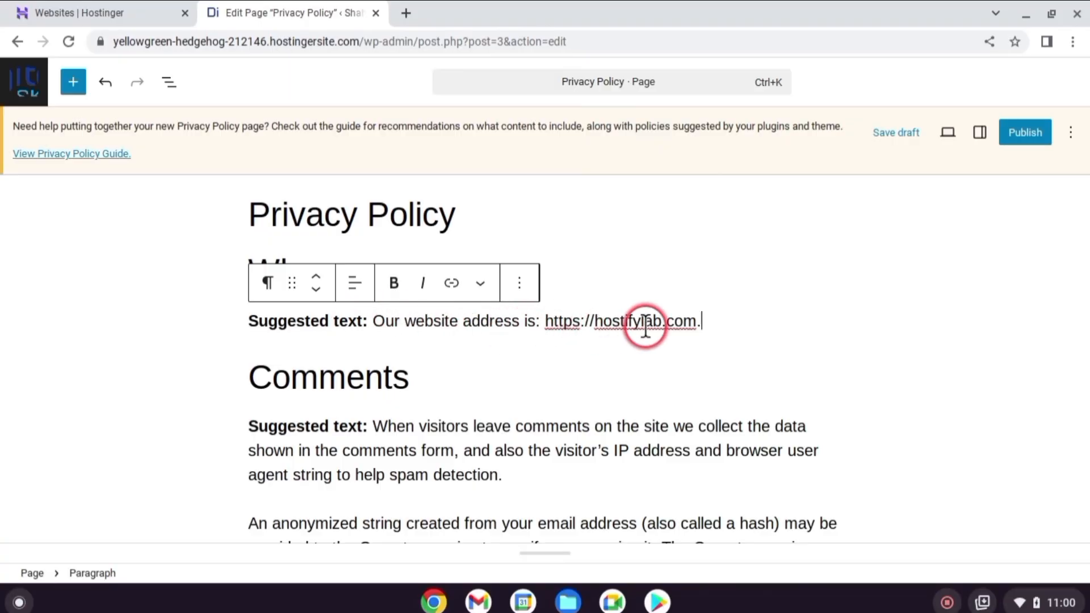
pyautogui.scroll(1, 964, 170)
pyautogui.click(1026, 134)
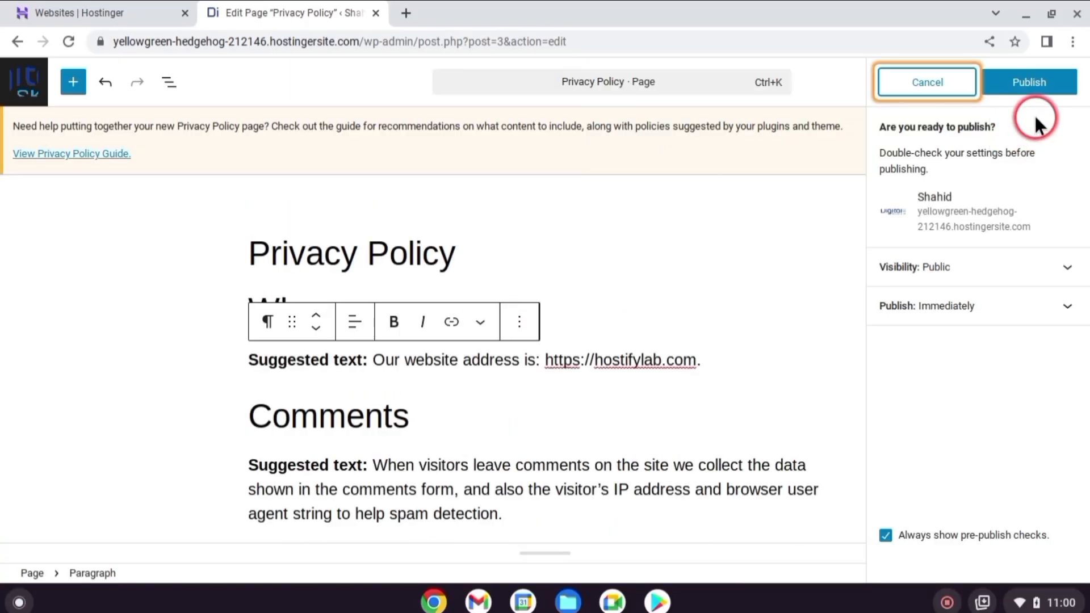
pyautogui.click(1037, 91)
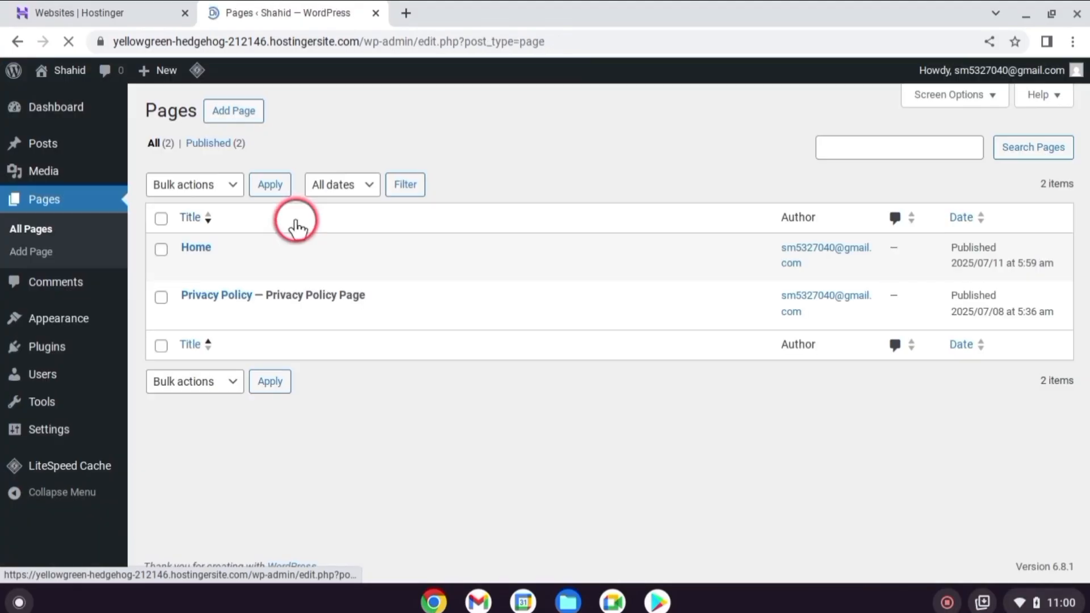
# Add another new page and title it "About"
pyautogui.click(239, 113)
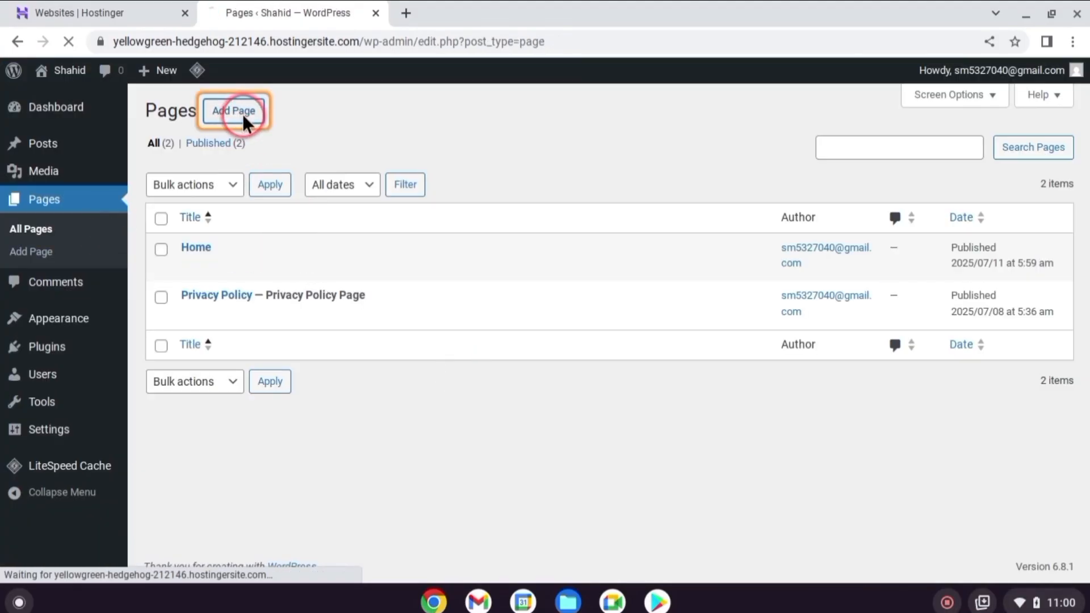
pyautogui.write('About')
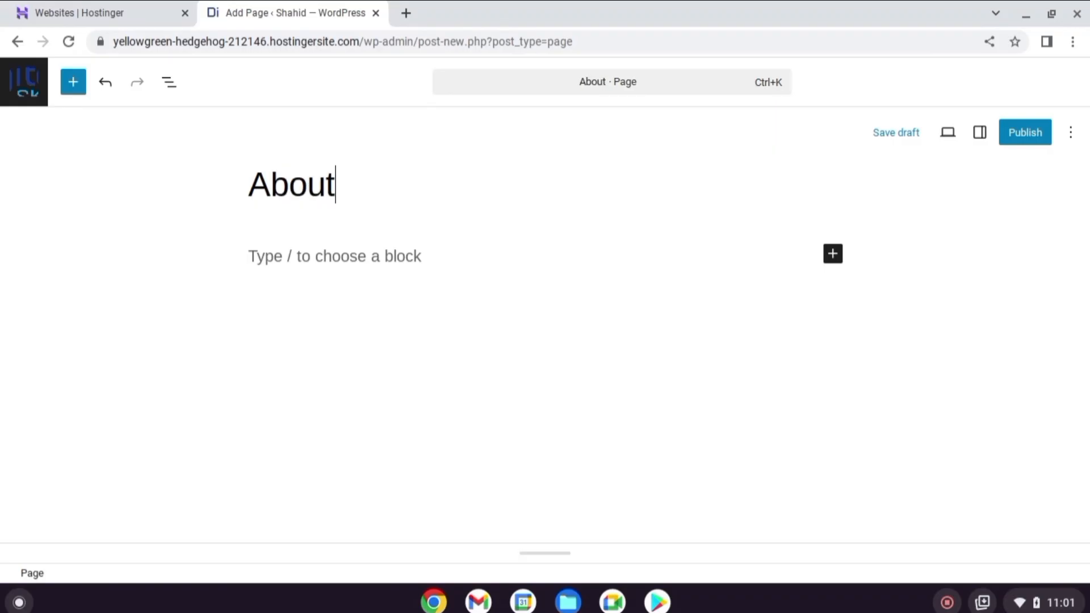
pyautogui.press('BackSpace')
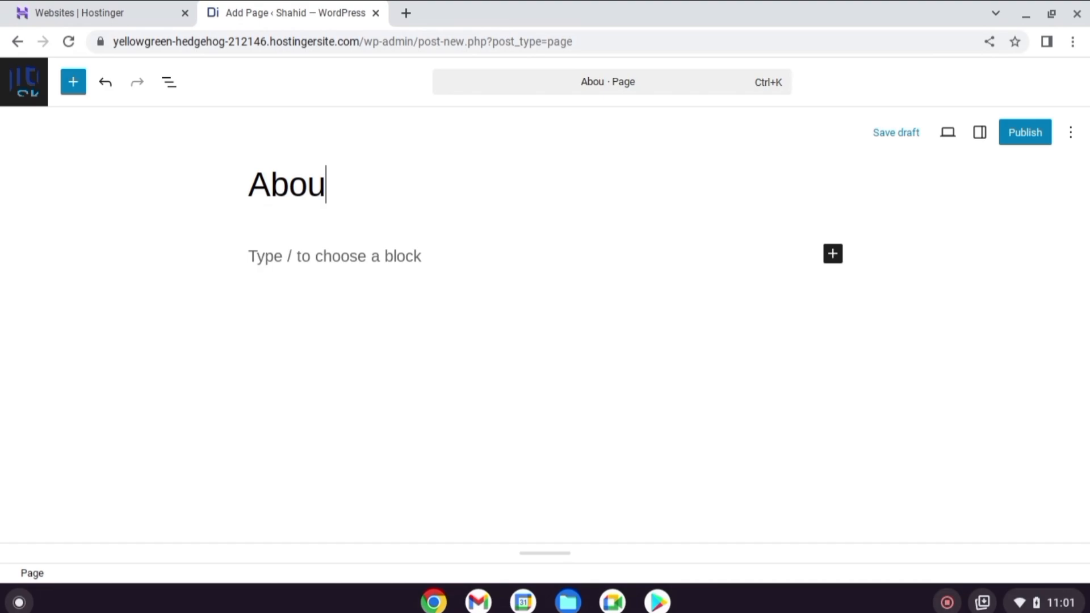
pyautogui.write('t')
# Insert a Media & Text block below the About title and upload the portrait photo into its media area
pyautogui.click(832, 231)
pyautogui.write('image')
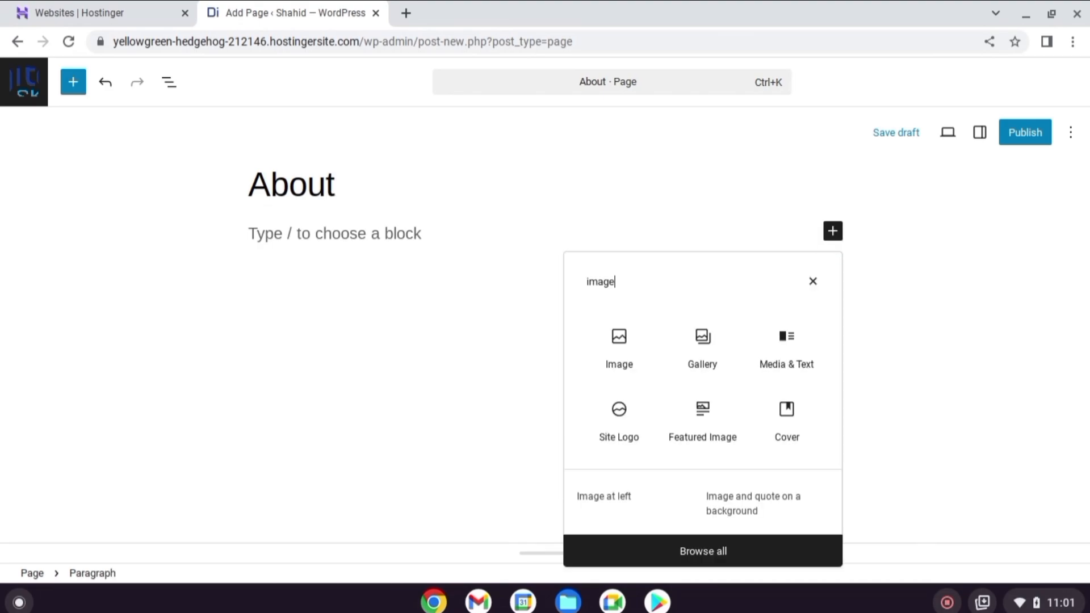
pyautogui.click(785, 352)
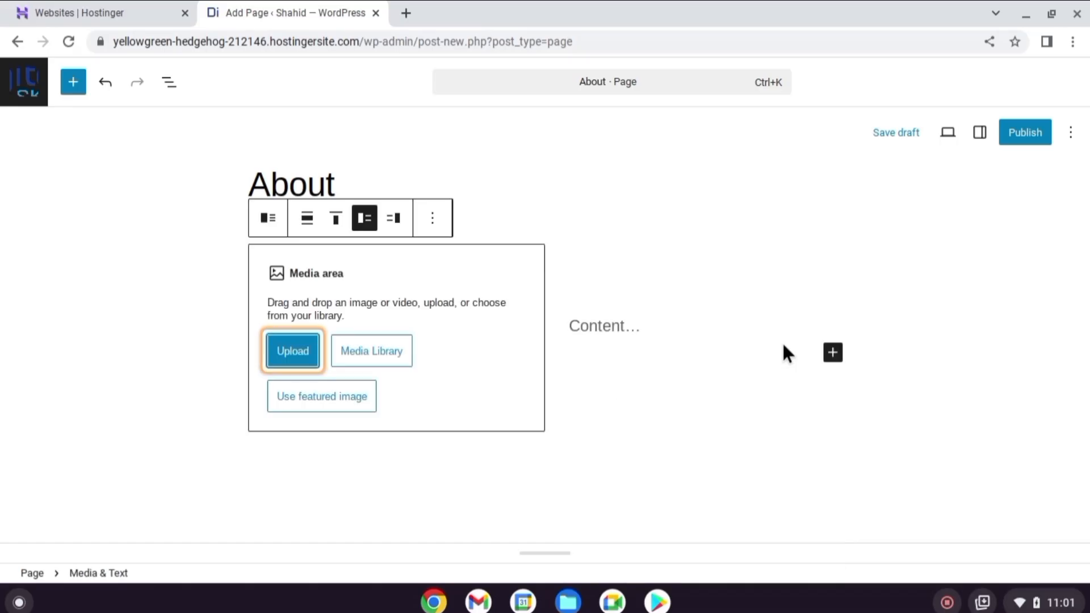
pyautogui.click(292, 350)
pyautogui.click(462, 151)
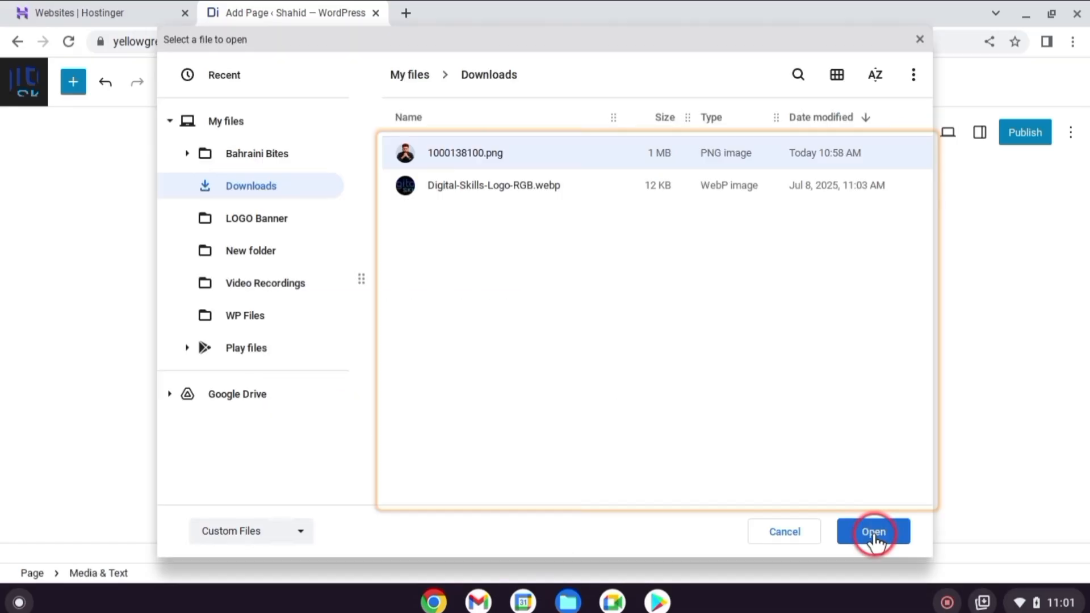
pyautogui.click(873, 530)
# Enter "Hello Every One, I am Wordpress Website Developer and seo expert....." as the text beside the portrait photo
pyautogui.click(614, 303)
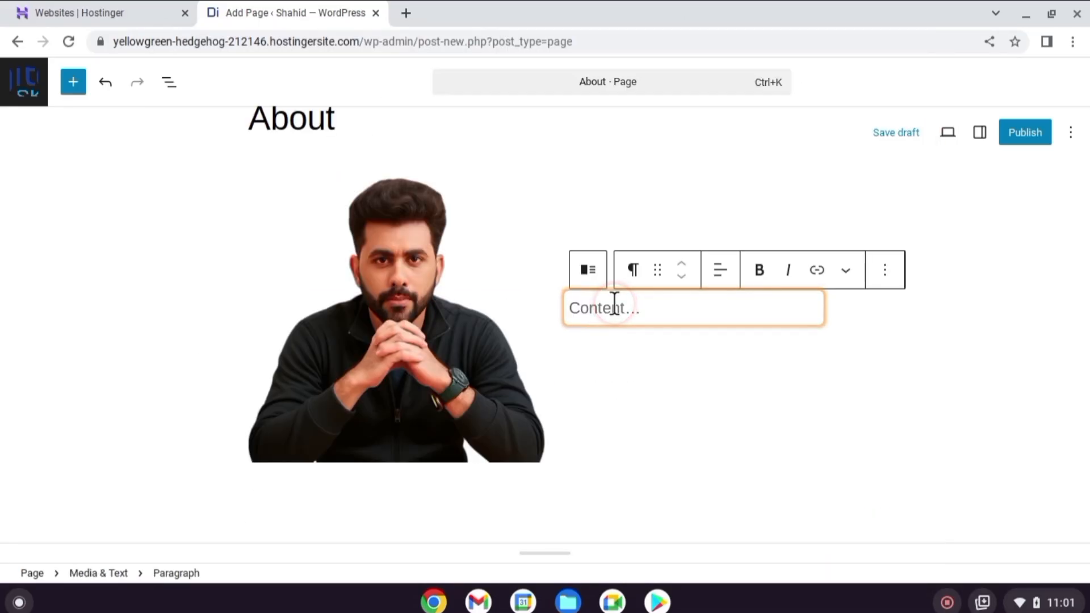
pyautogui.write('Hello Every One, I am Wordpress Website Developer and seo expert.....')
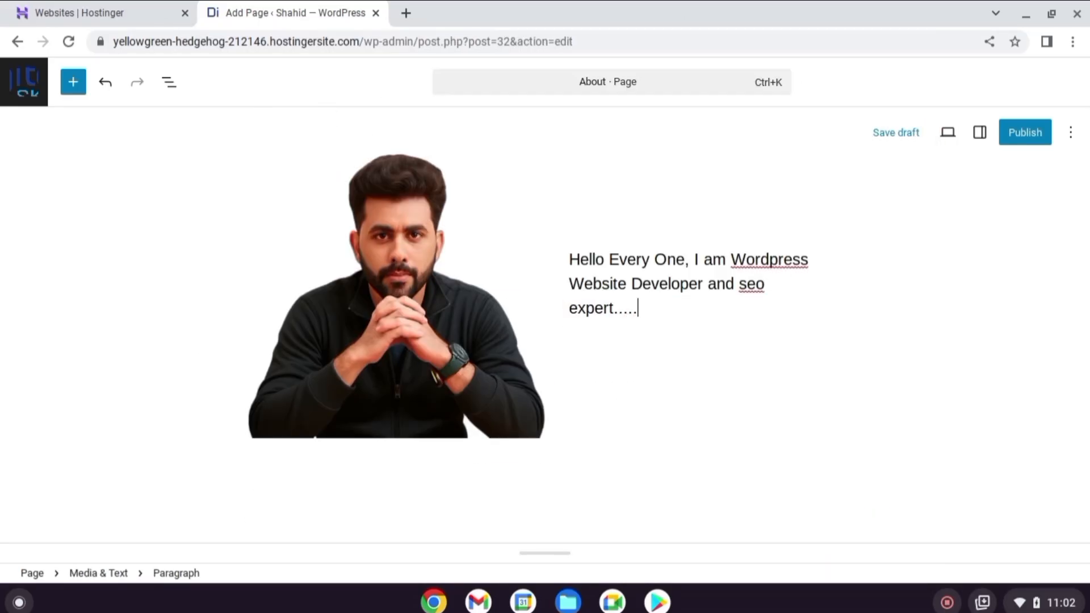
pyautogui.scroll(3, 703, 423)
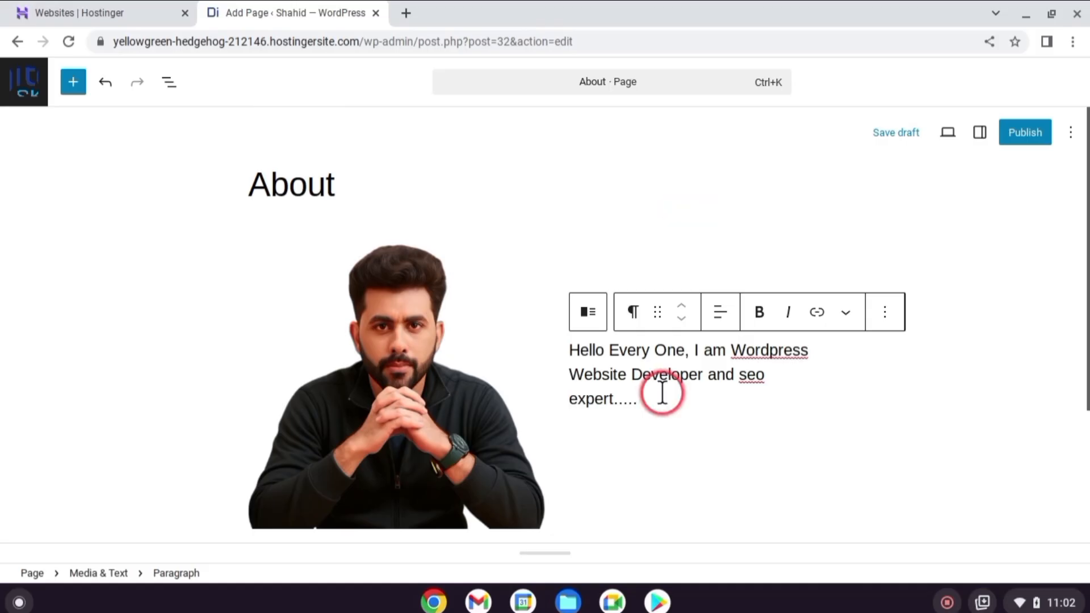
pyautogui.scroll(-1, 620, 389)
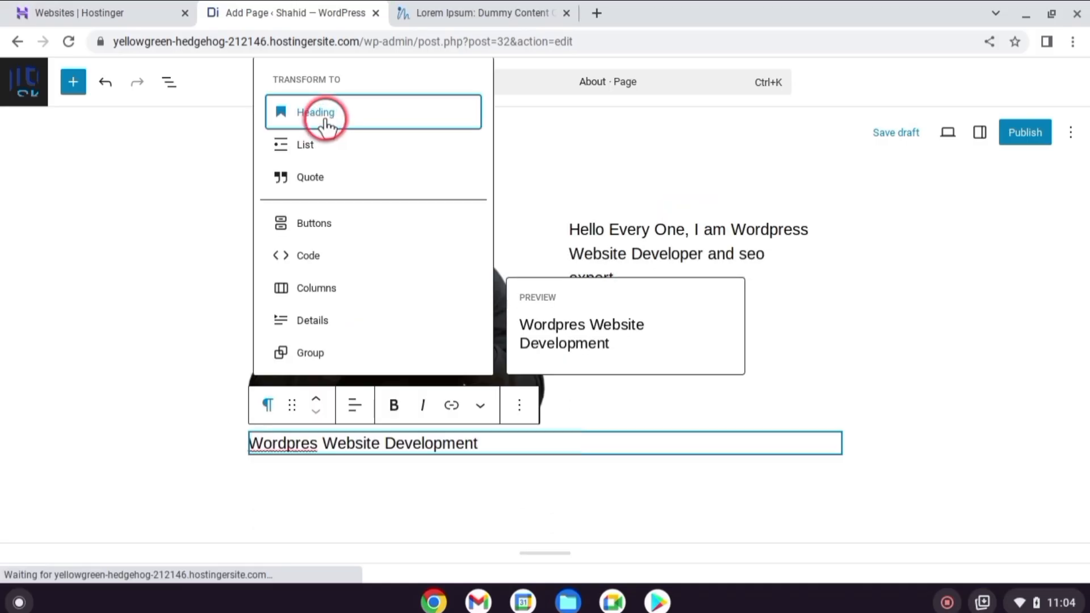
# Convert the "Wordpres Website Development" paragraph into a heading and paste the copied body text beneath it
pyautogui.click(326, 116)
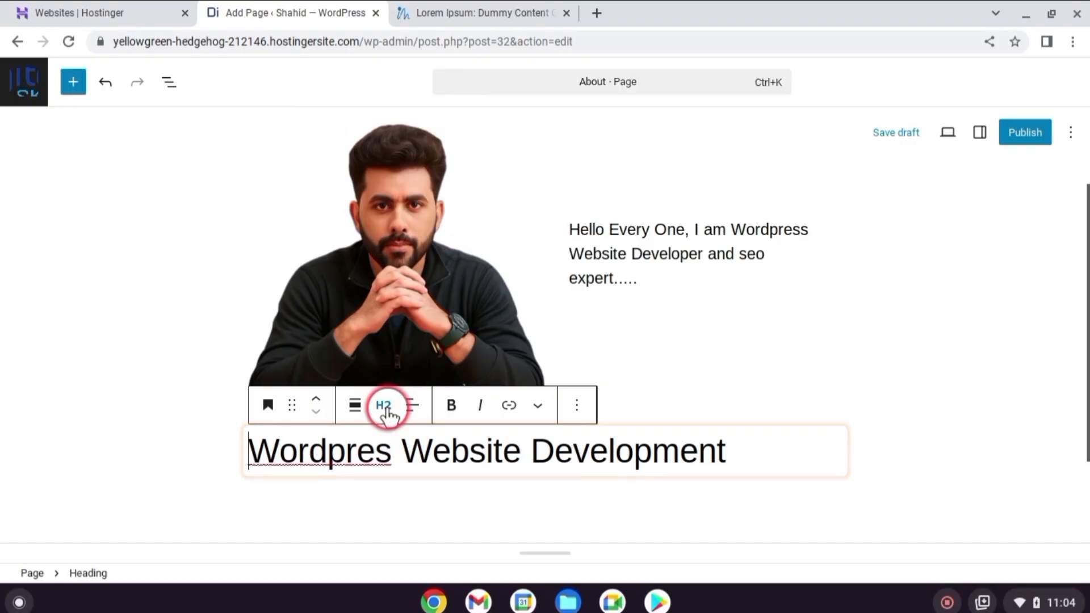
pyautogui.click(647, 437)
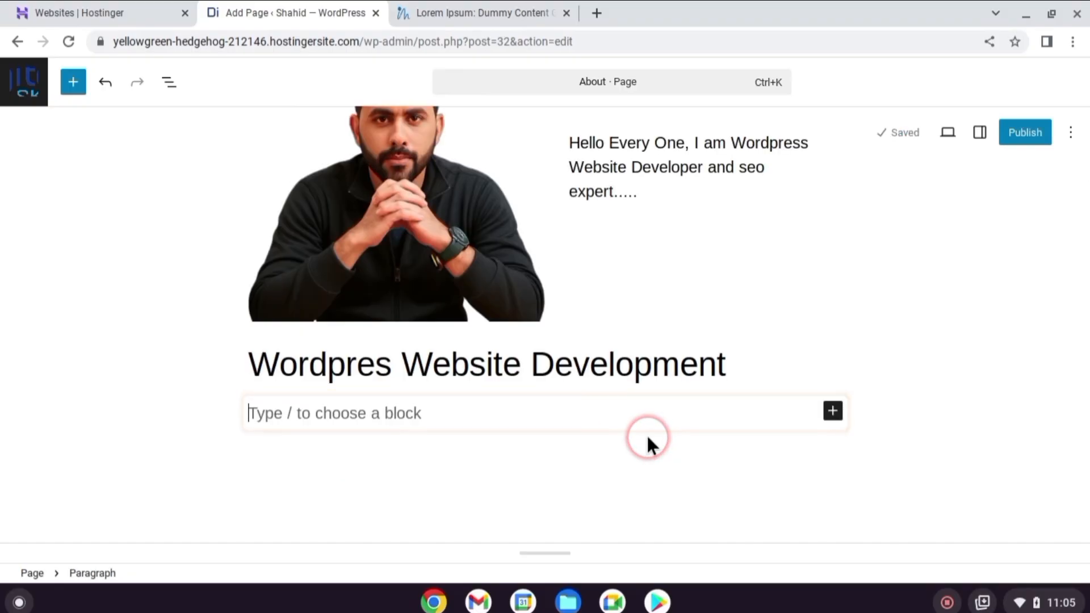
pyautogui.hotkey('ctrl', 'v')
# Publish the About page and go back to the list of all pages
pyautogui.scroll(10, 679, 372)
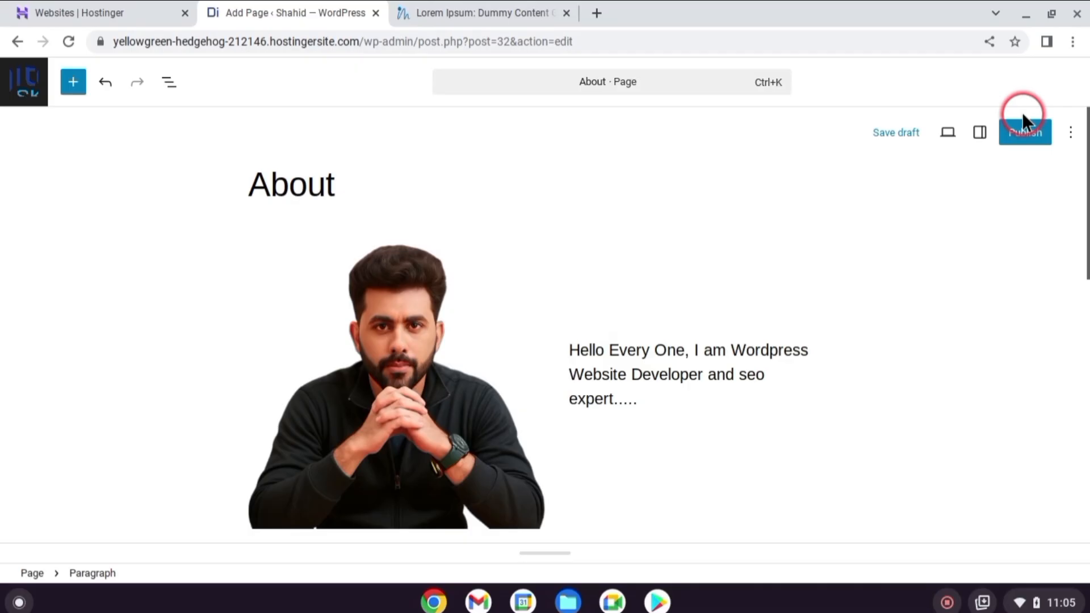
pyautogui.click(1023, 134)
pyautogui.click(1025, 90)
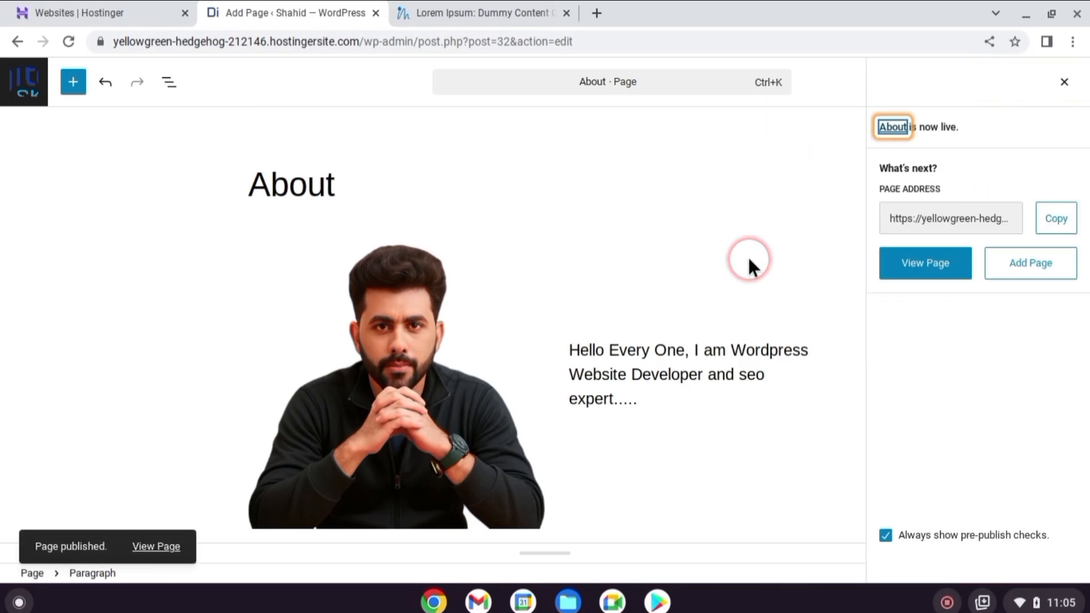
pyautogui.click(21, 84)
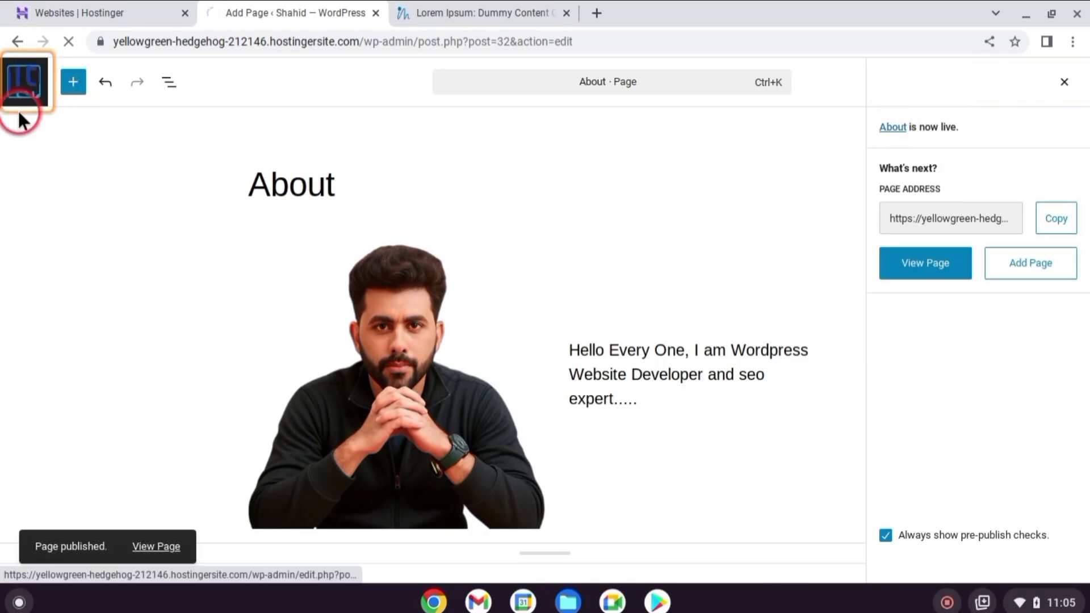
# Add a new page and title it "Contact"
pyautogui.click(239, 114)
pyautogui.write('Cont')
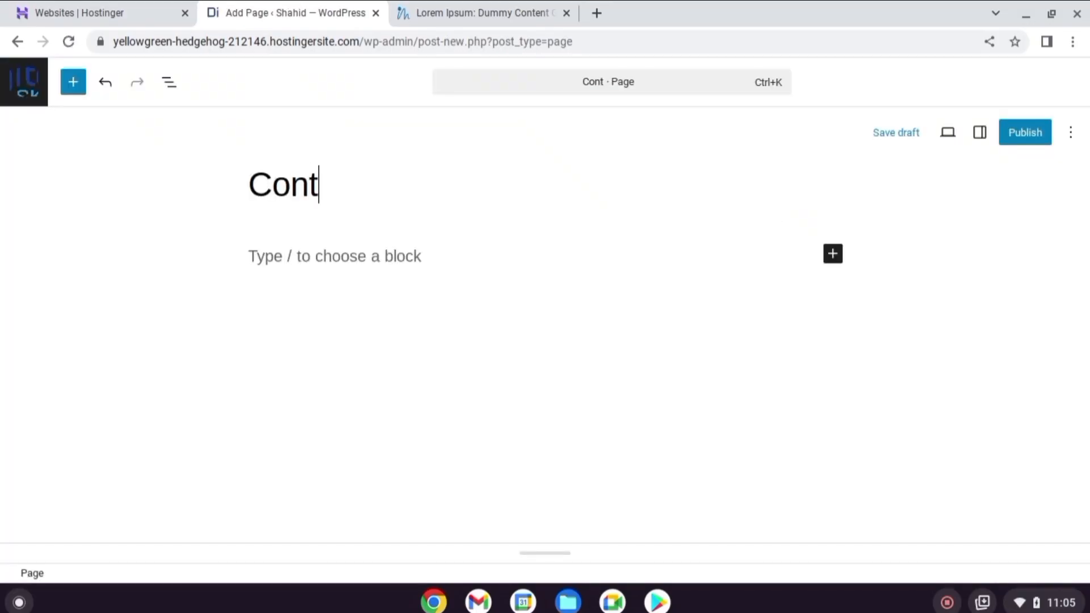
pyautogui.write('act')
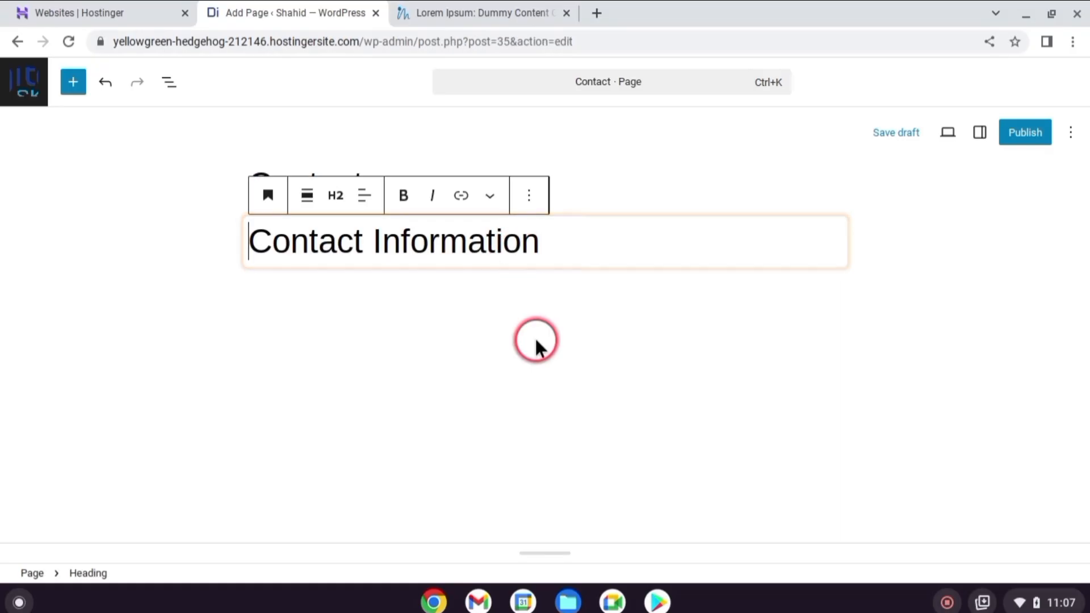
# Fill in the email, address and mobile number under Contact Information and turn the "Send a Message" paragraph into a heading
pyautogui.click(550, 310)
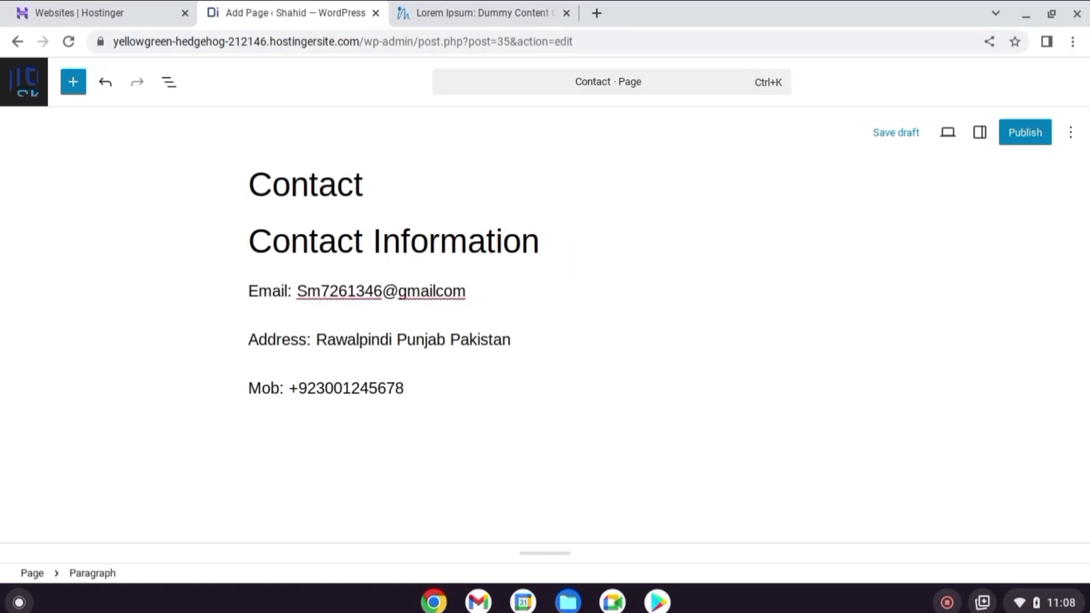
pyautogui.click(630, 486)
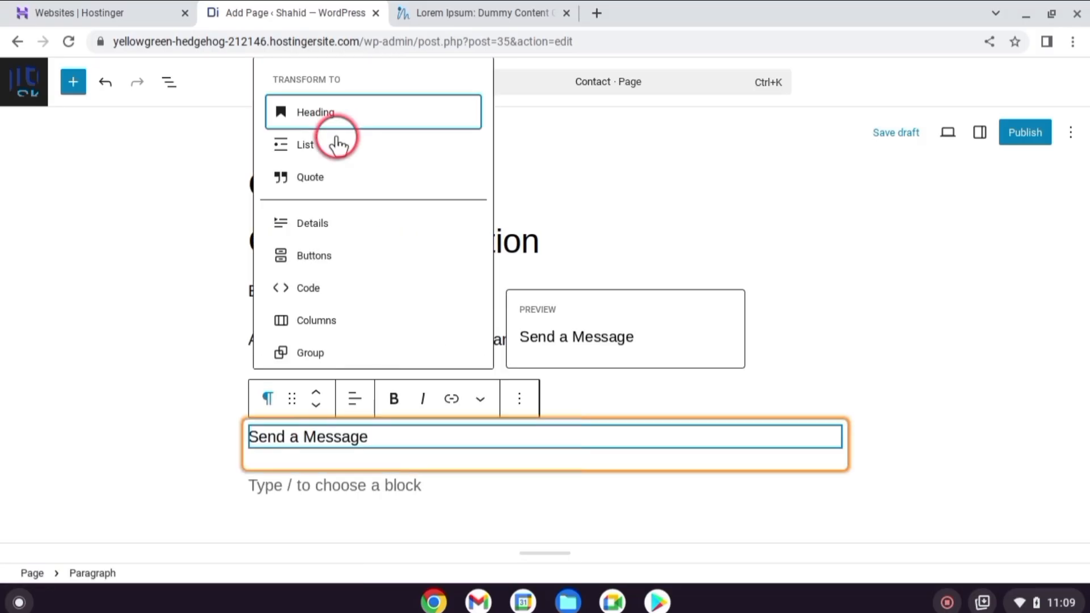
pyautogui.click(316, 111)
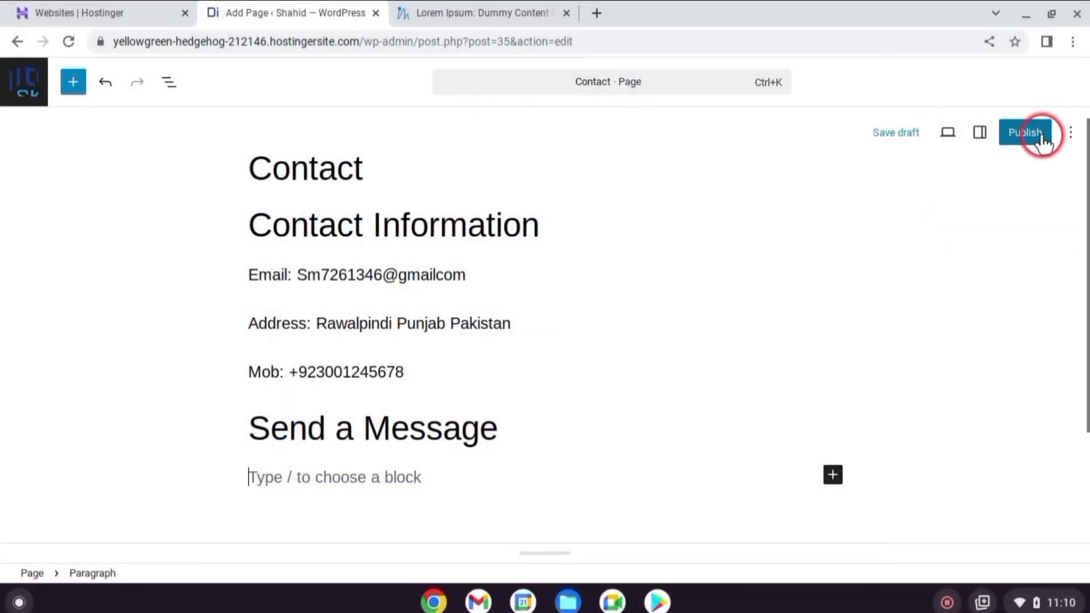
# Publish the Contact page and leave the page editor
pyautogui.click(1041, 138)
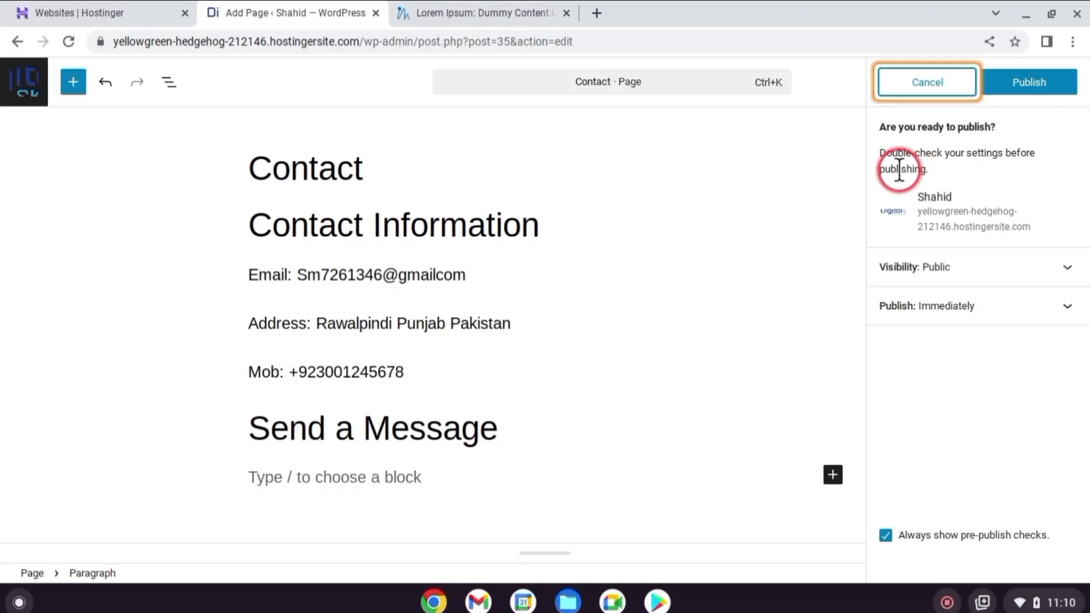
pyautogui.click(1019, 86)
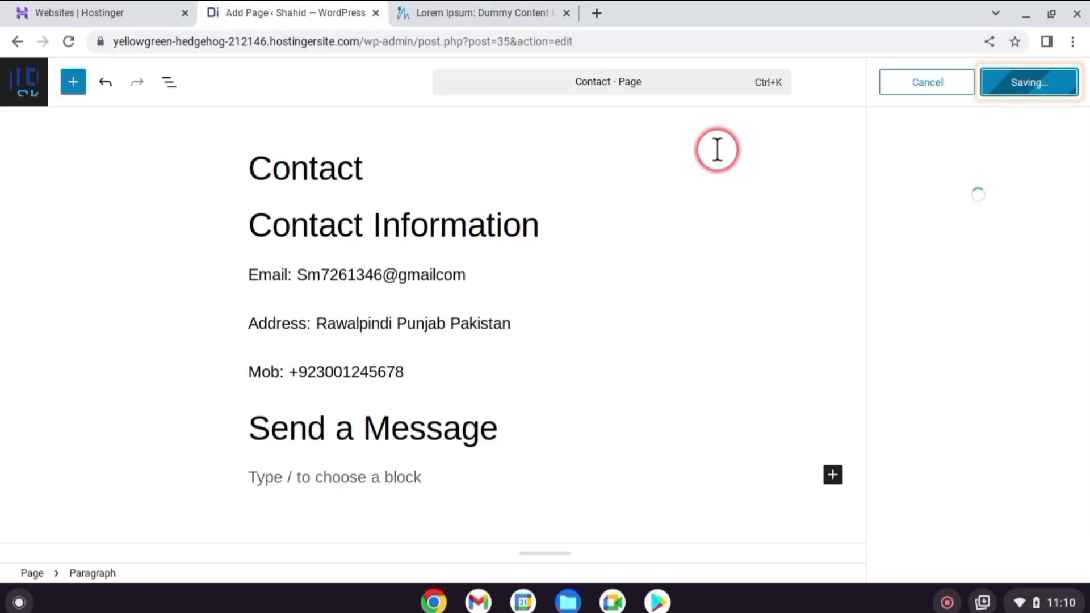
pyautogui.click(26, 83)
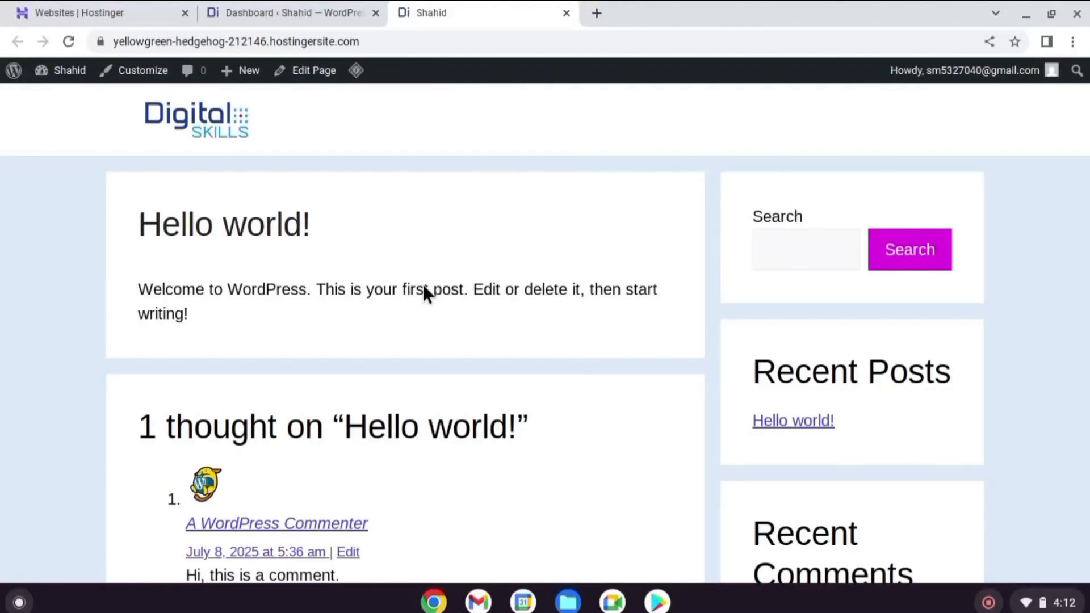
# Create a new navigation menu named "Primary Menu" and assign it to the Primary Menu display location
pyautogui.click(536, 249)
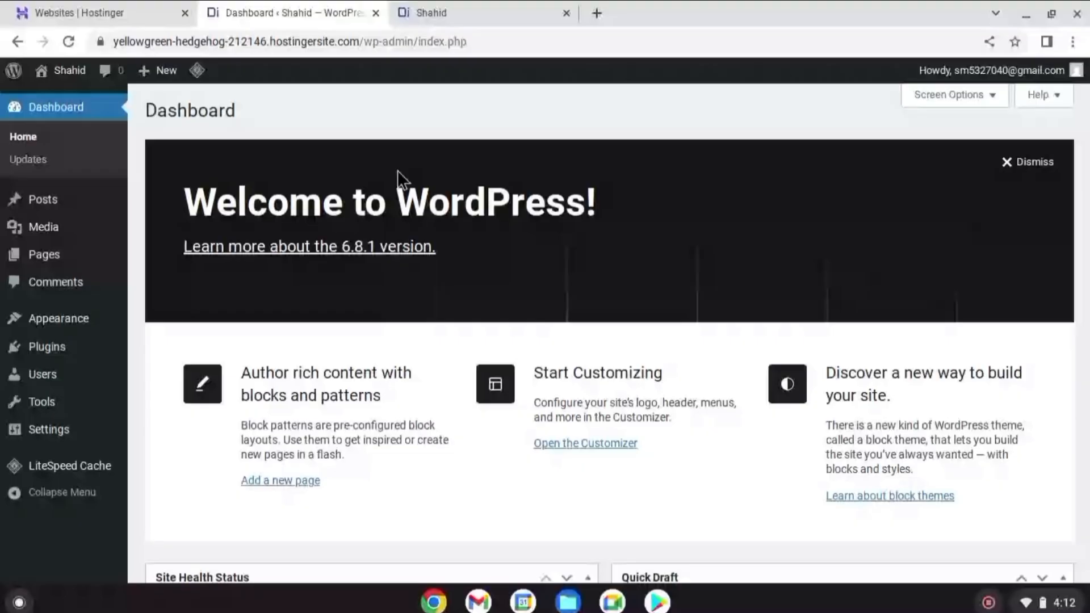
pyautogui.click(85, 318)
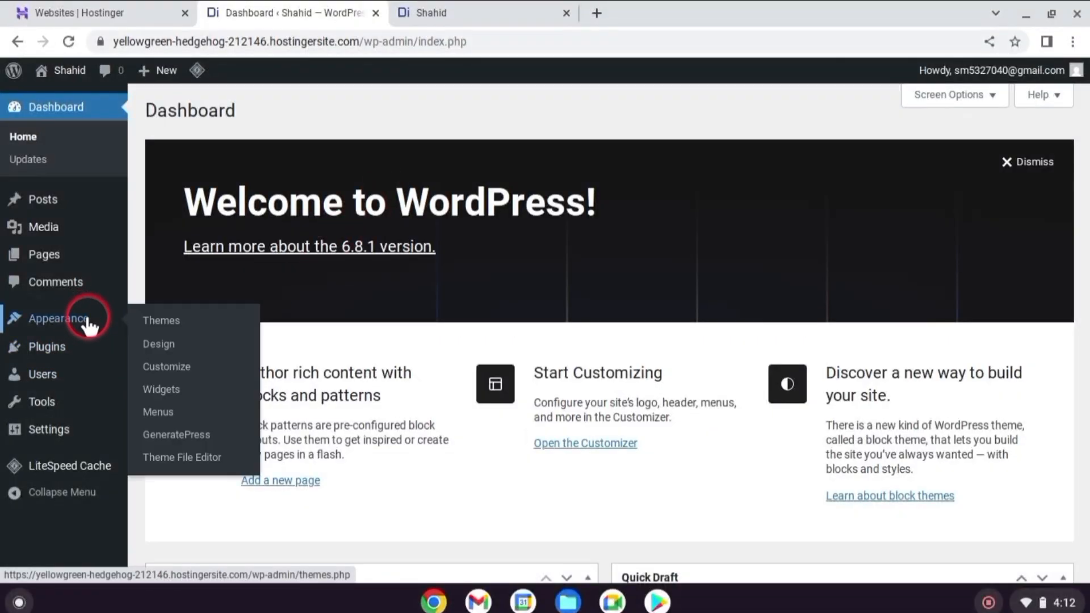
pyautogui.click(160, 412)
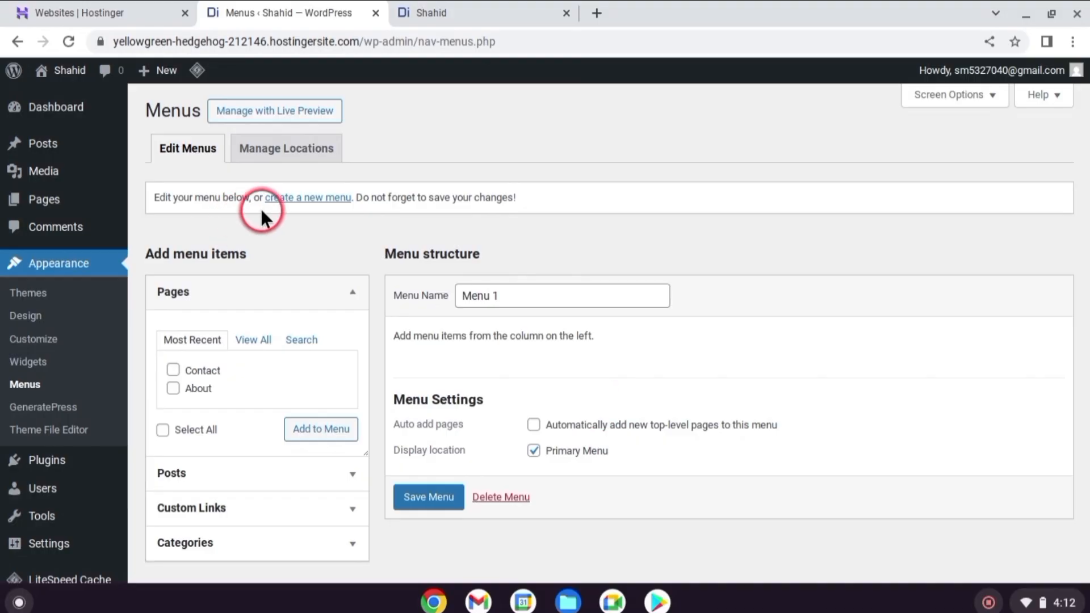
pyautogui.click(311, 198)
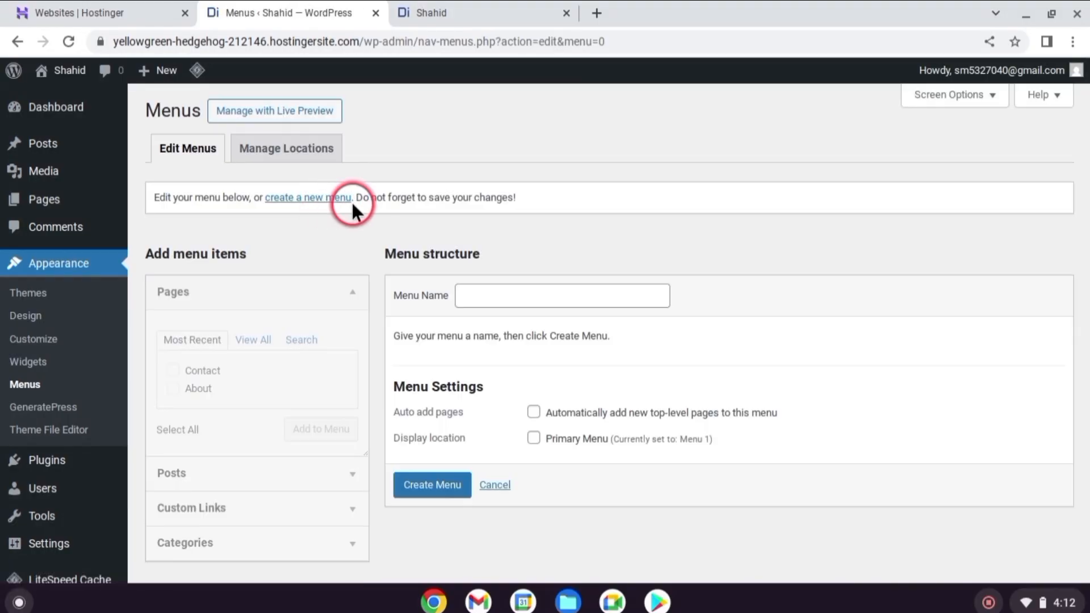
pyautogui.click(477, 295)
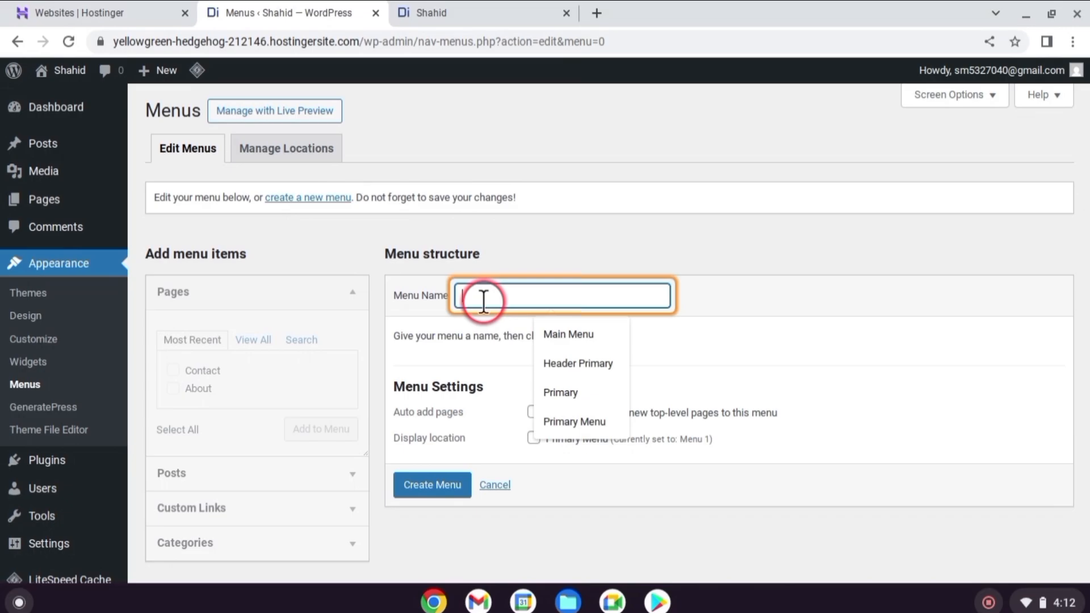
pyautogui.write('Primary Menu')
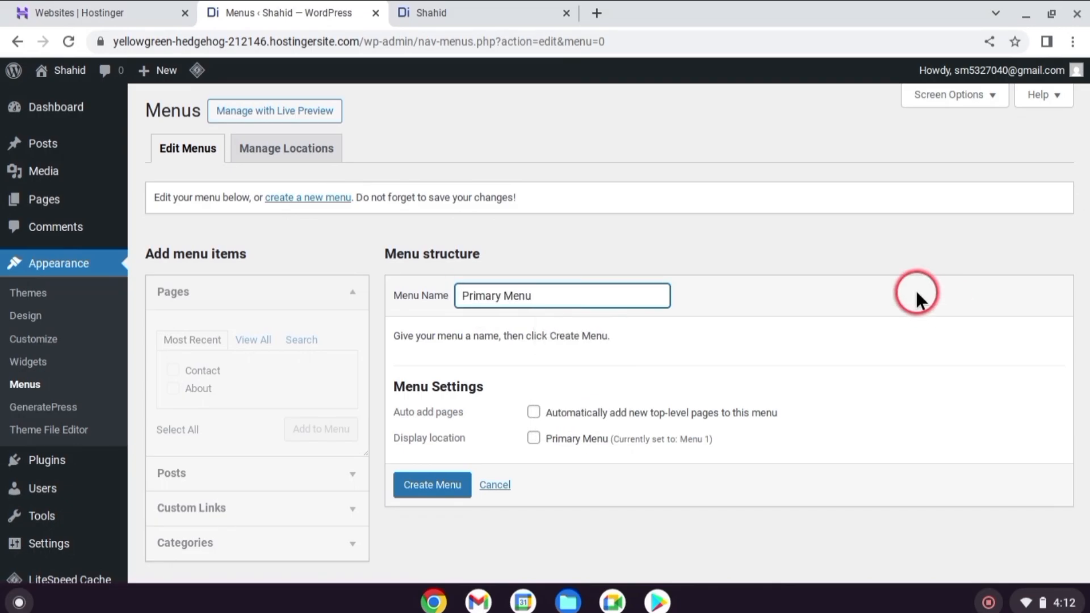
pyautogui.click(434, 480)
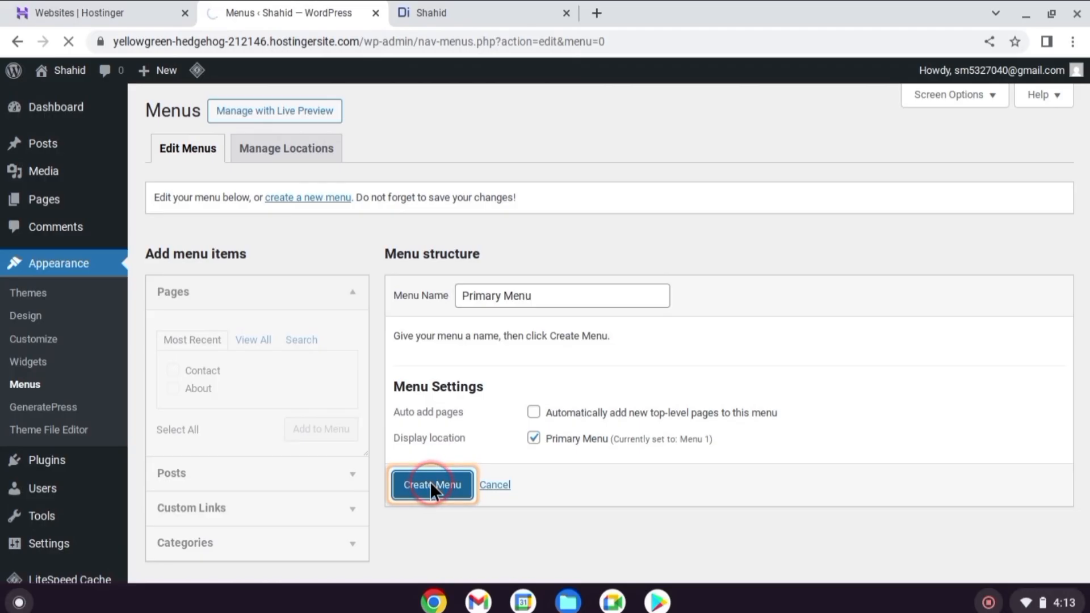
# Add the first Home entry plus the Privacy Policy, About and Contact pages to the Primary Menu
pyautogui.click(246, 335)
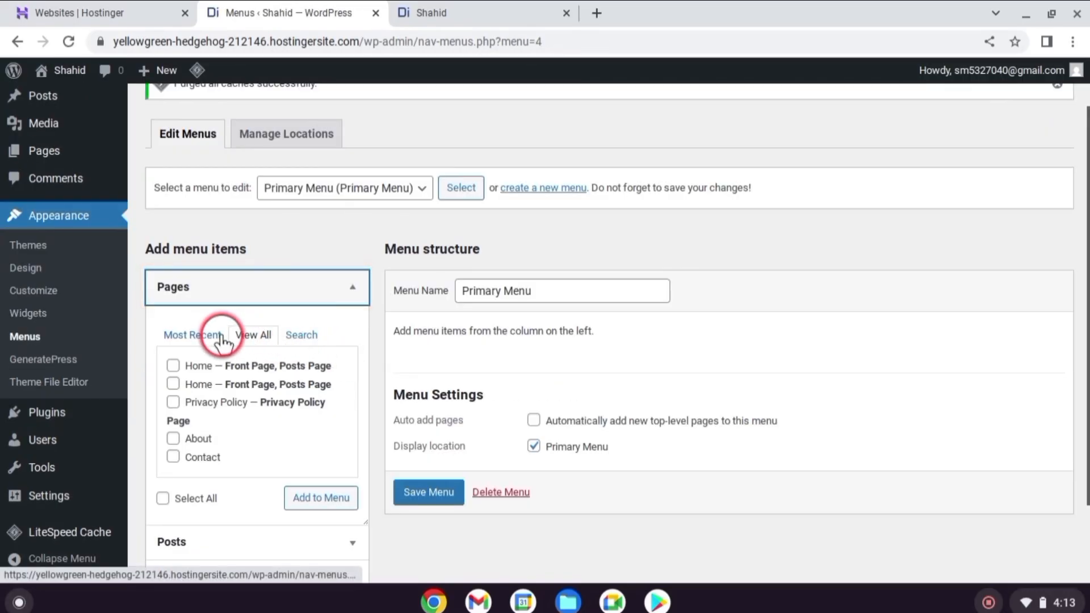
pyautogui.click(219, 336)
pyautogui.click(265, 336)
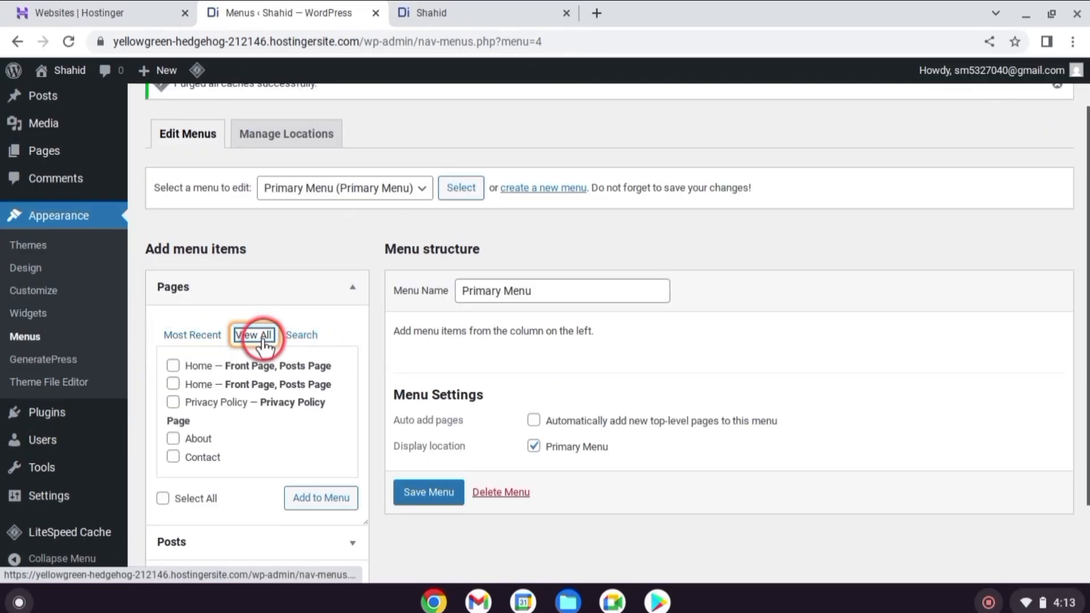
pyautogui.click(174, 366)
pyautogui.click(175, 365)
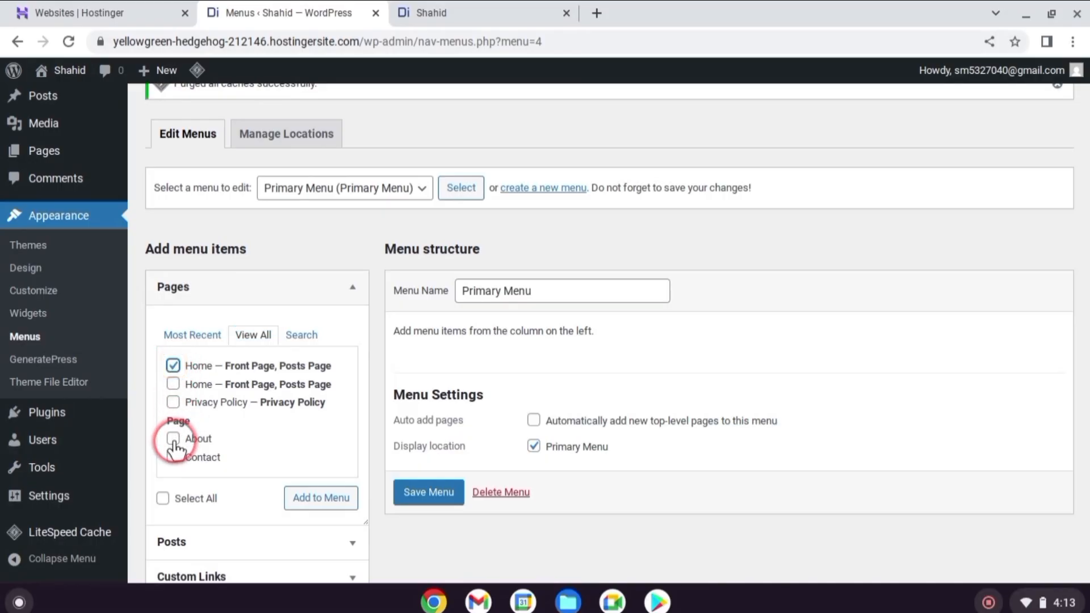
pyautogui.click(173, 403)
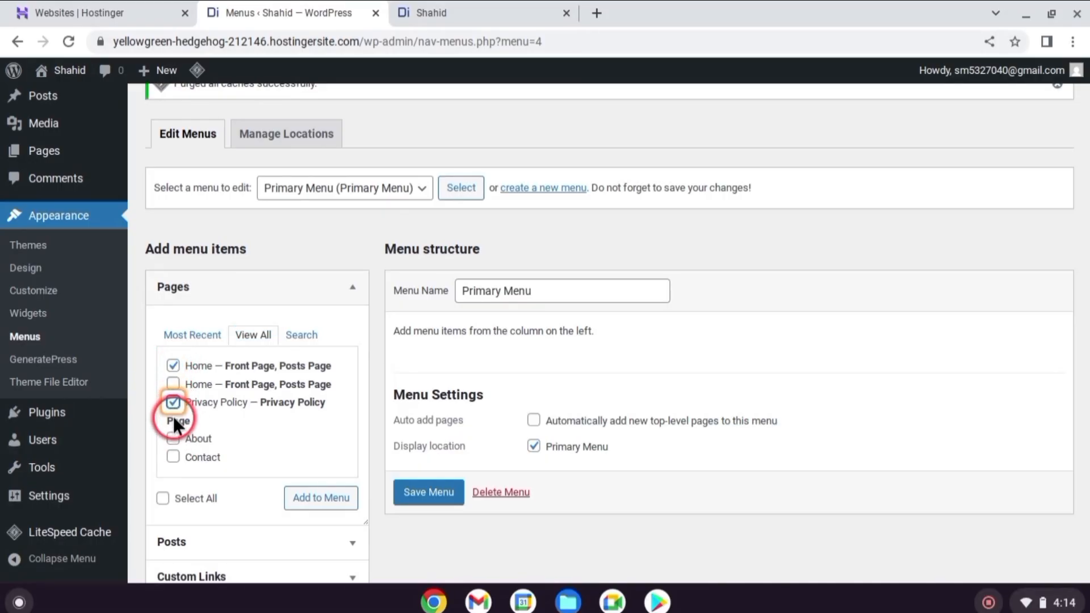
pyautogui.click(173, 439)
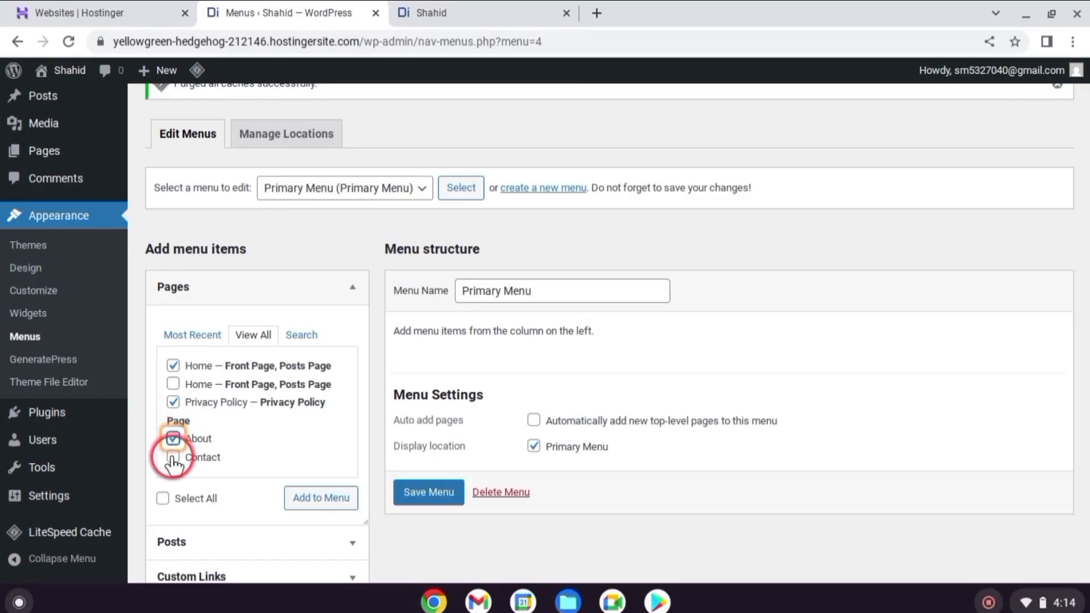
pyautogui.click(173, 457)
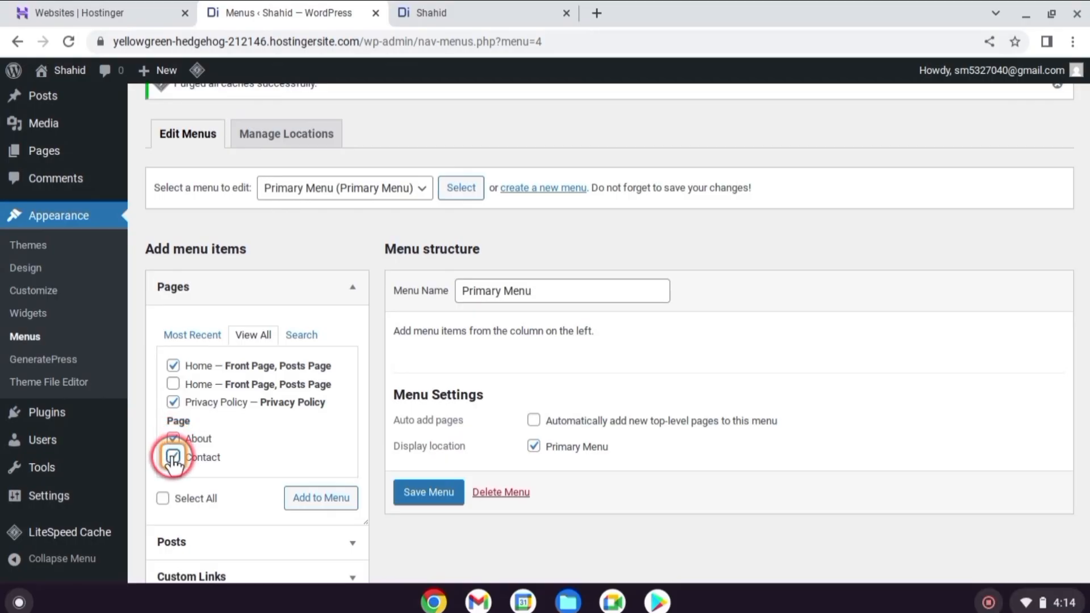
pyautogui.click(314, 498)
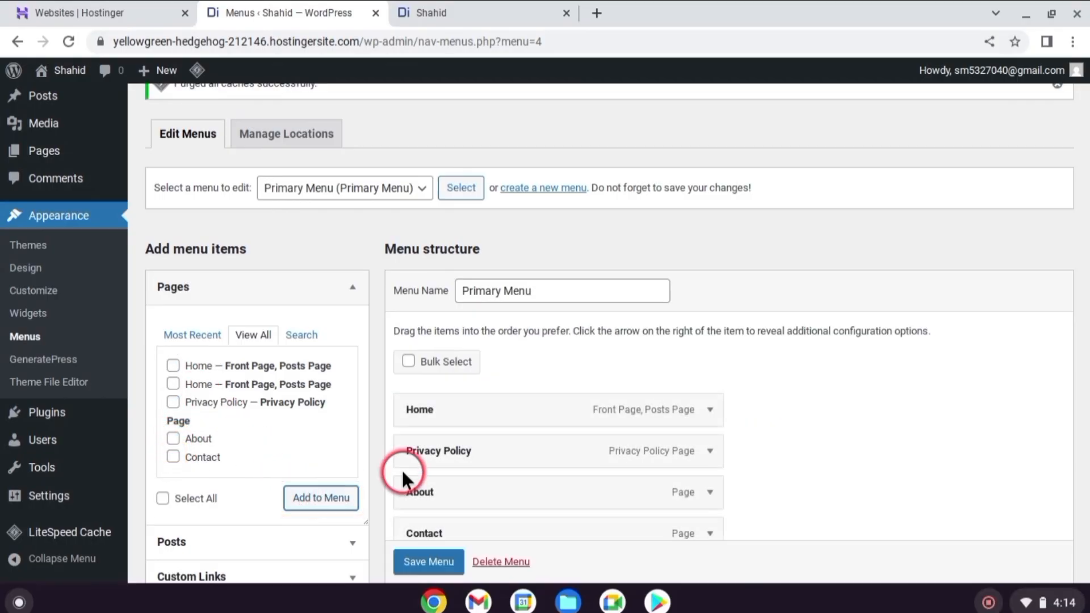
# Move Privacy Policy below About in the menu structure, keep Contact as a top-level item, and save the menu
pyautogui.scroll(-2, 620, 323)
pyautogui.moveTo(621, 323); pyautogui.dragTo(616, 367)
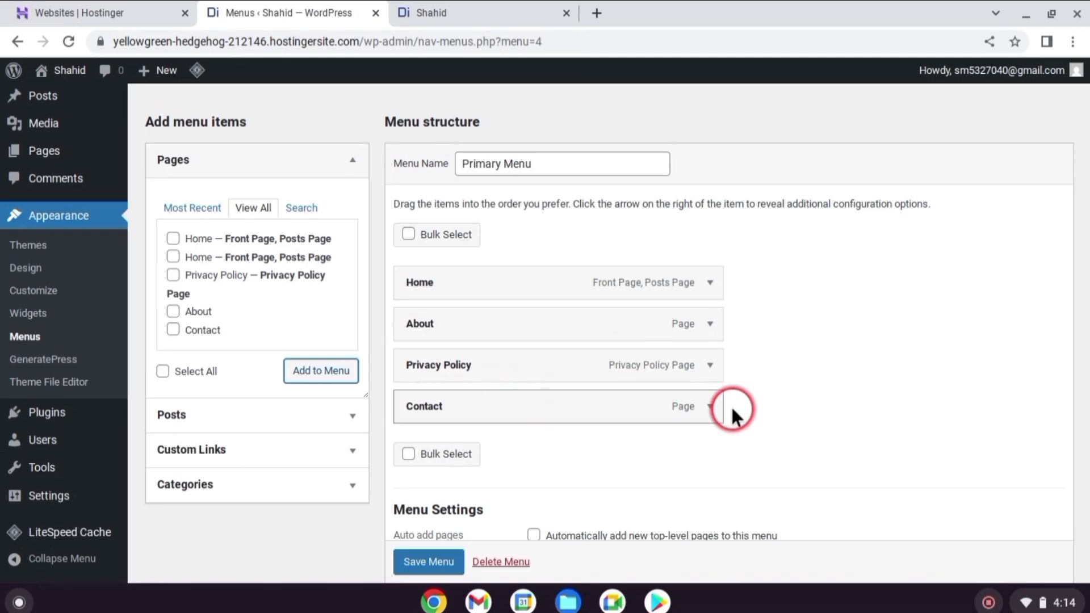
pyautogui.moveTo(484, 407); pyautogui.dragTo(512, 405)
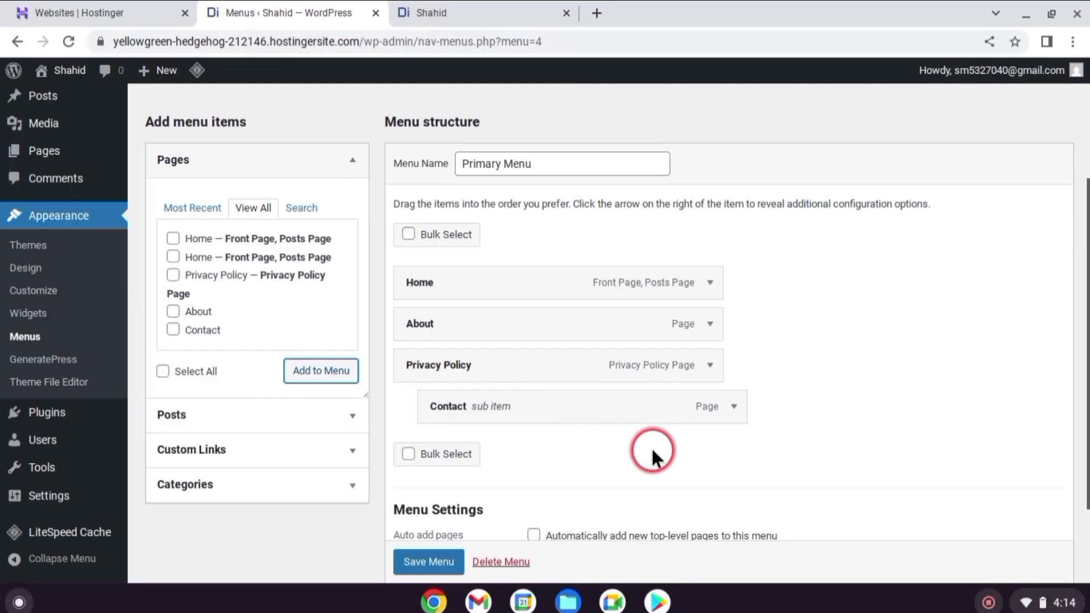
pyautogui.moveTo(605, 412)
pyautogui.mouseDown()
pyautogui.moveTo(596, 482)
pyautogui.moveTo(584, 414)
pyautogui.mouseUp()
pyautogui.scroll(-2, 776, 444)
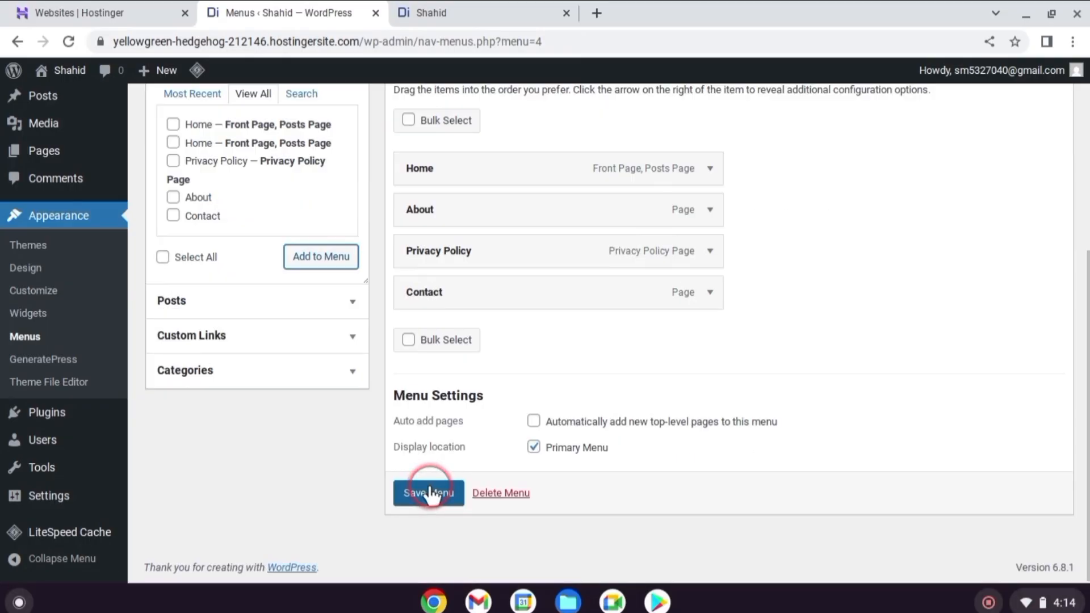
pyautogui.click(429, 490)
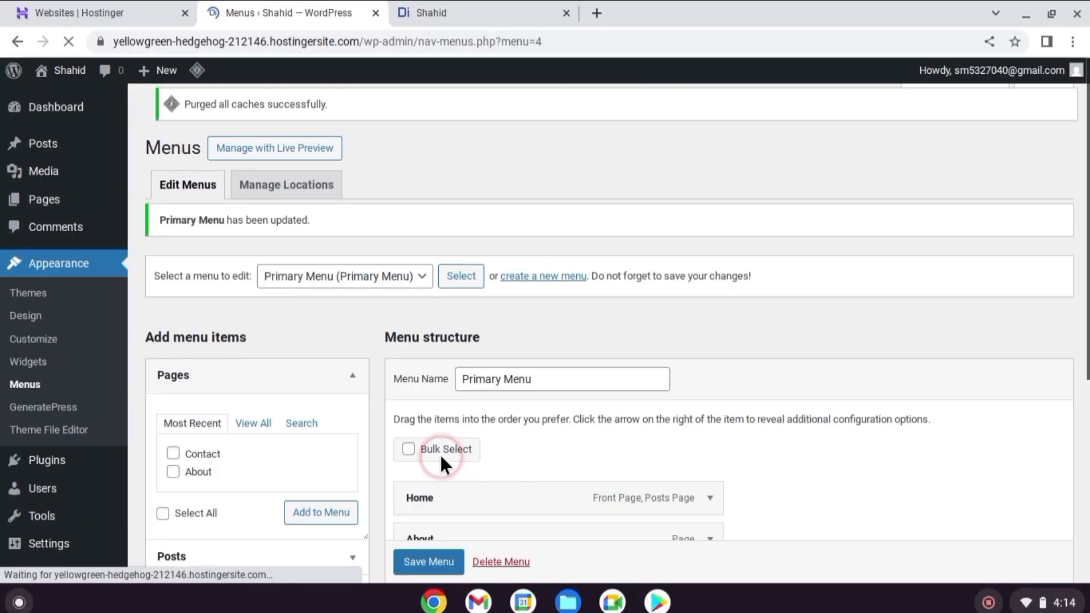
# Check the header navigation on the live site by visiting the Home, Privacy Policy and About pages
pyautogui.click(433, 14)
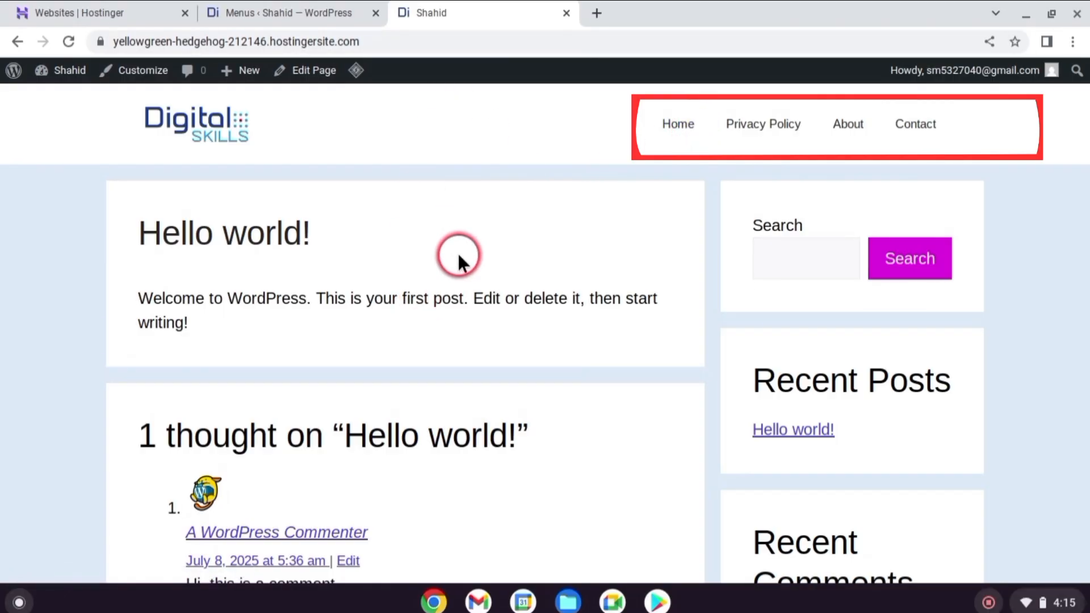
pyautogui.click(688, 126)
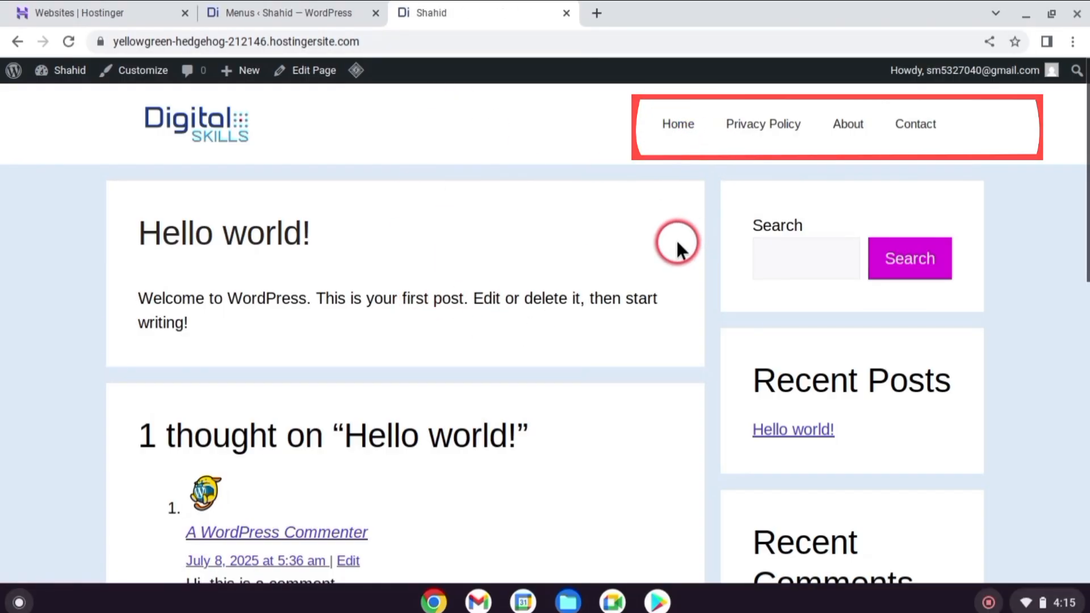
pyautogui.click(788, 129)
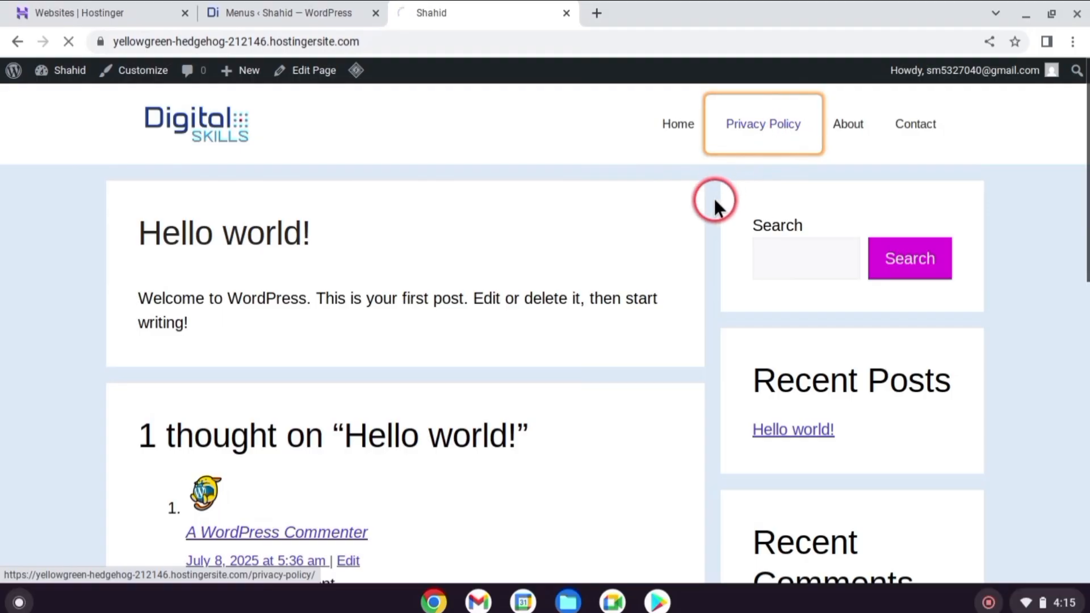
pyautogui.click(853, 128)
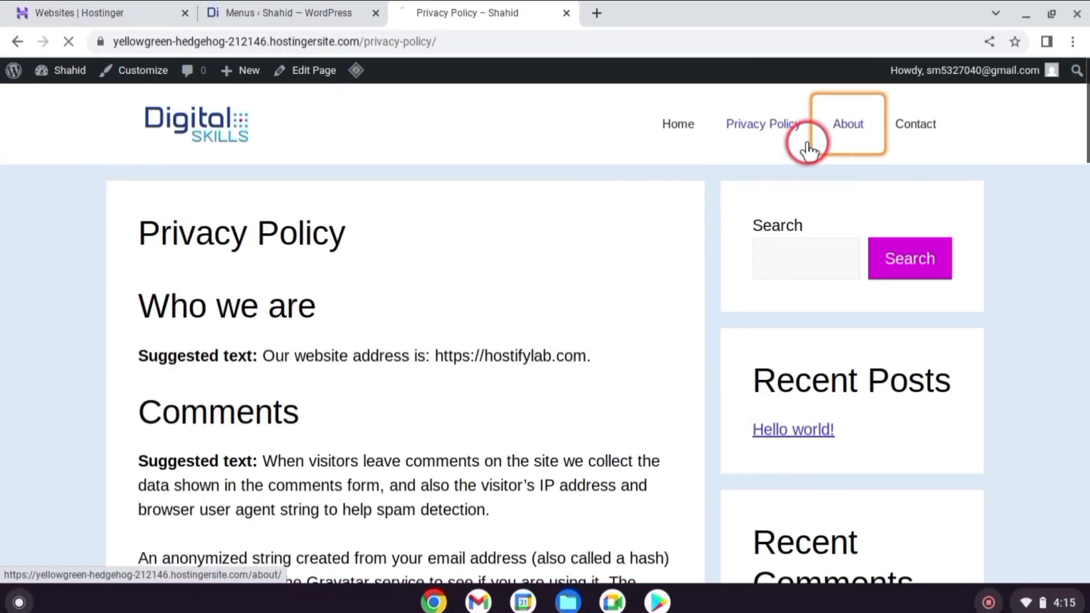
pyautogui.scroll(-5, 536, 249)
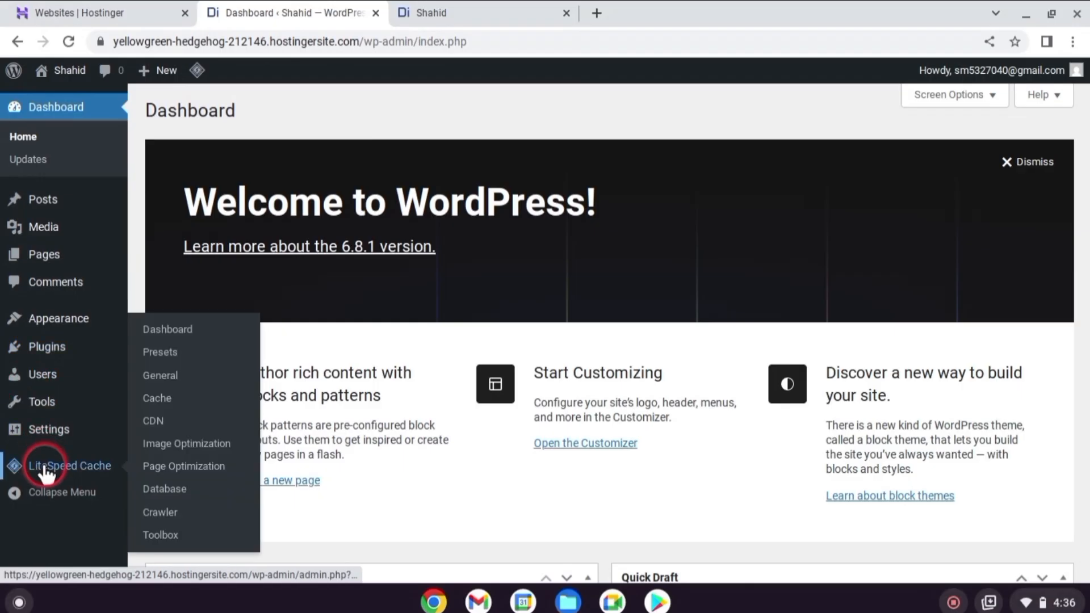
# Open the site's Reading settings and set the homepage to display a static page
pyautogui.click(49, 434)
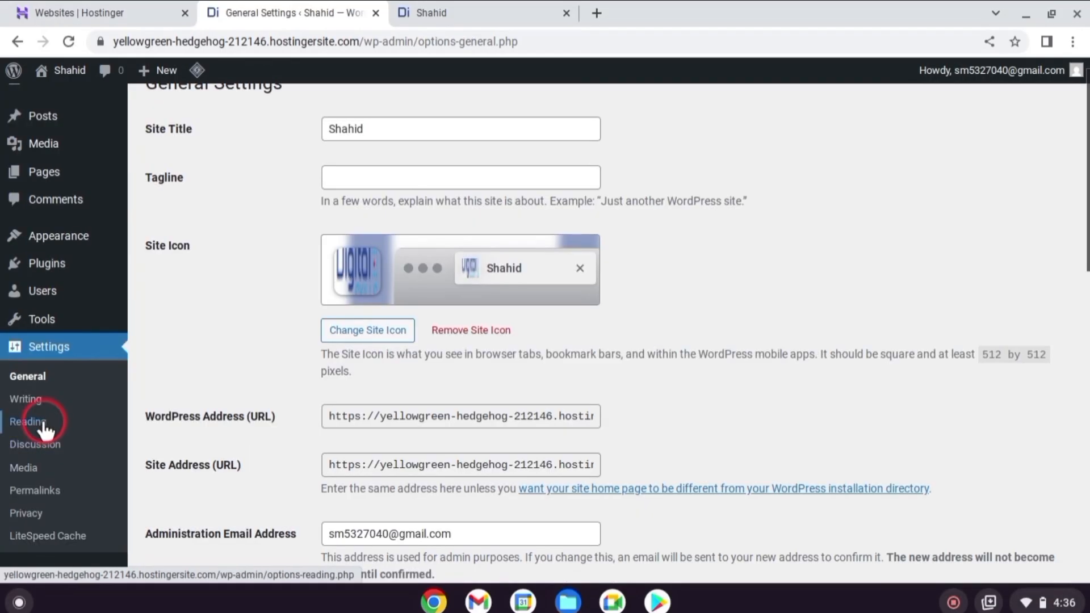
pyautogui.click(43, 421)
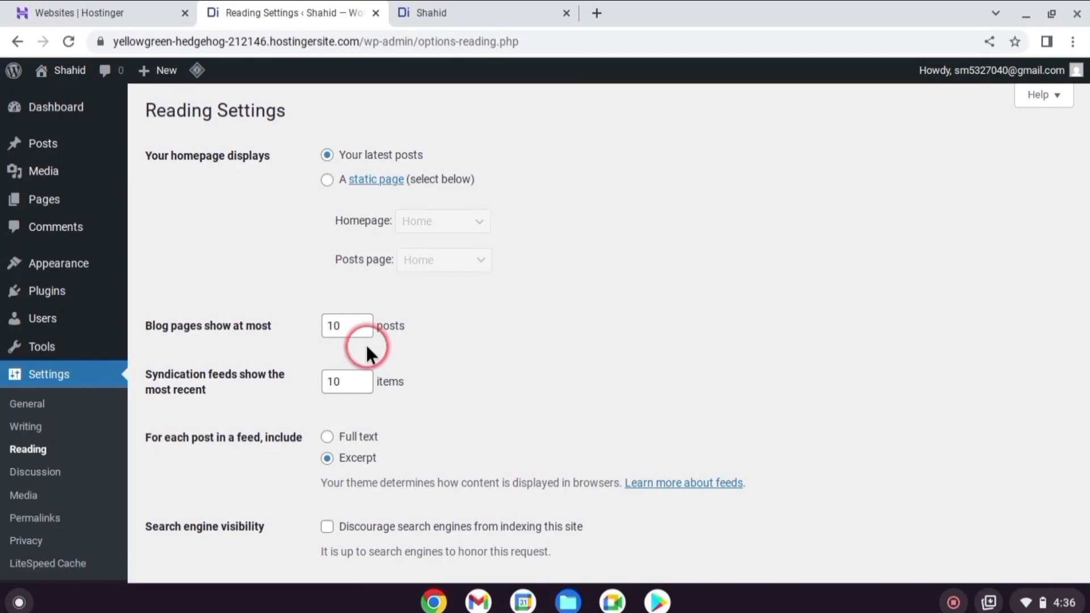
pyautogui.moveTo(150, 155); pyautogui.dragTo(259, 155)
pyautogui.click(274, 201)
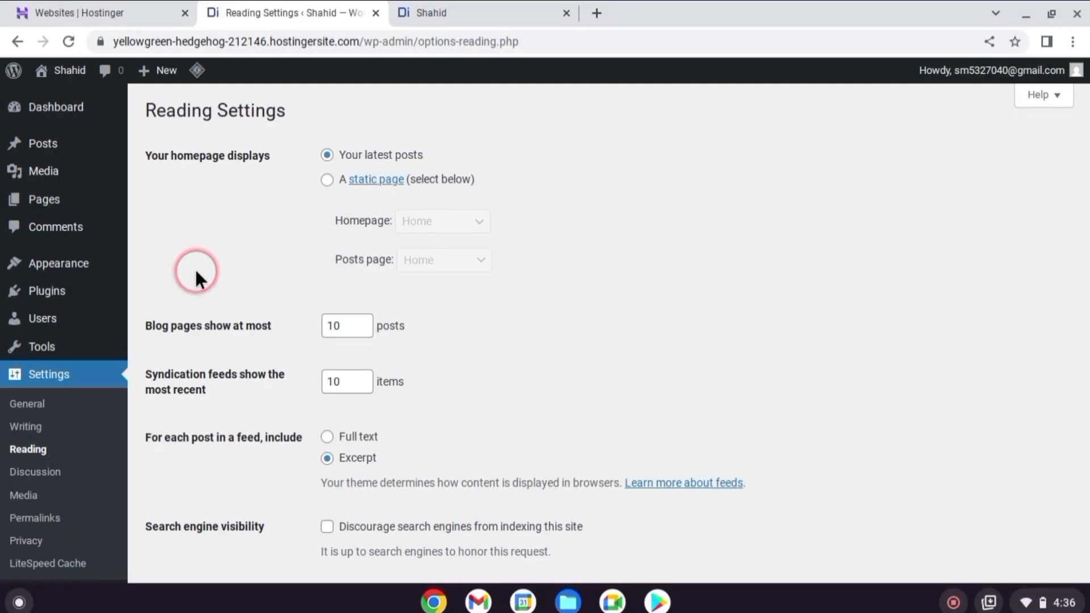
pyautogui.click(327, 181)
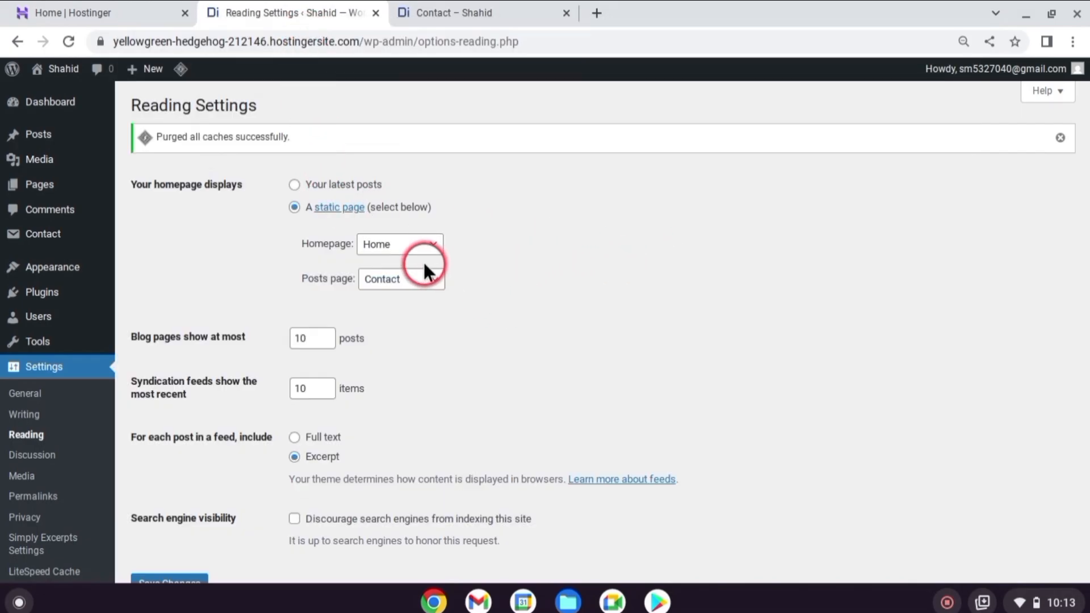
# Reset the Homepage choice to "— Select —", set the Posts page to Home, and save the reading settings
pyautogui.click(433, 244)
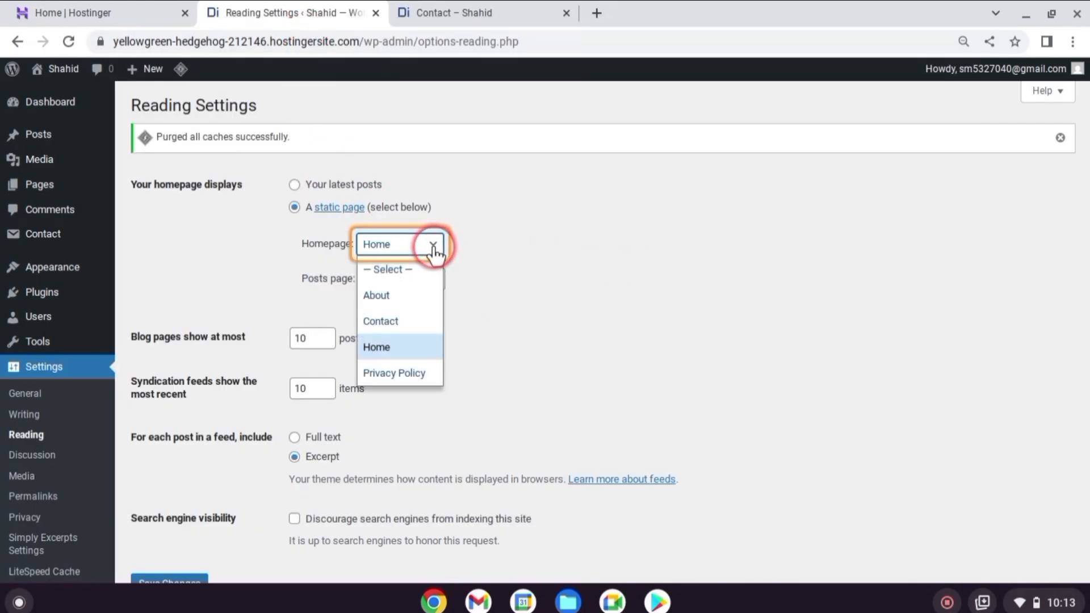
pyautogui.click(406, 269)
pyautogui.click(406, 277)
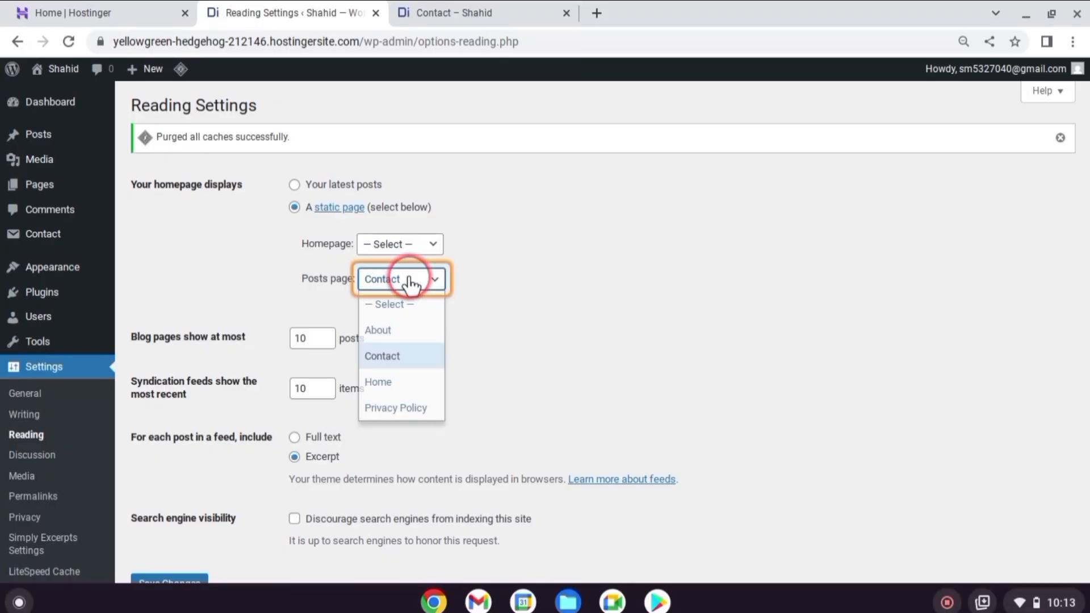
pyautogui.click(385, 377)
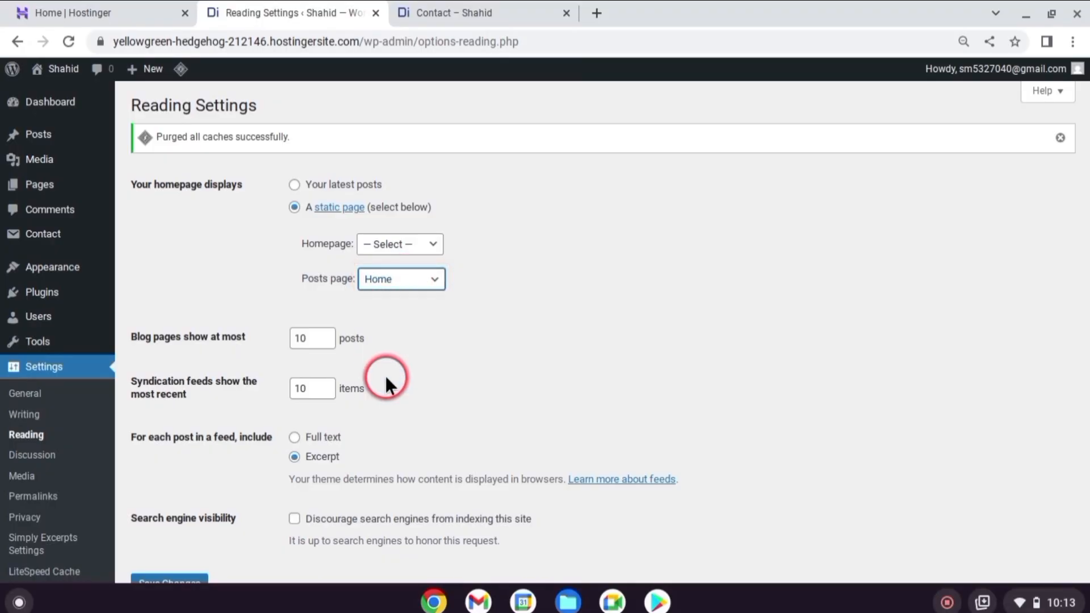
pyautogui.click(601, 290)
pyautogui.scroll(-3, 534, 293)
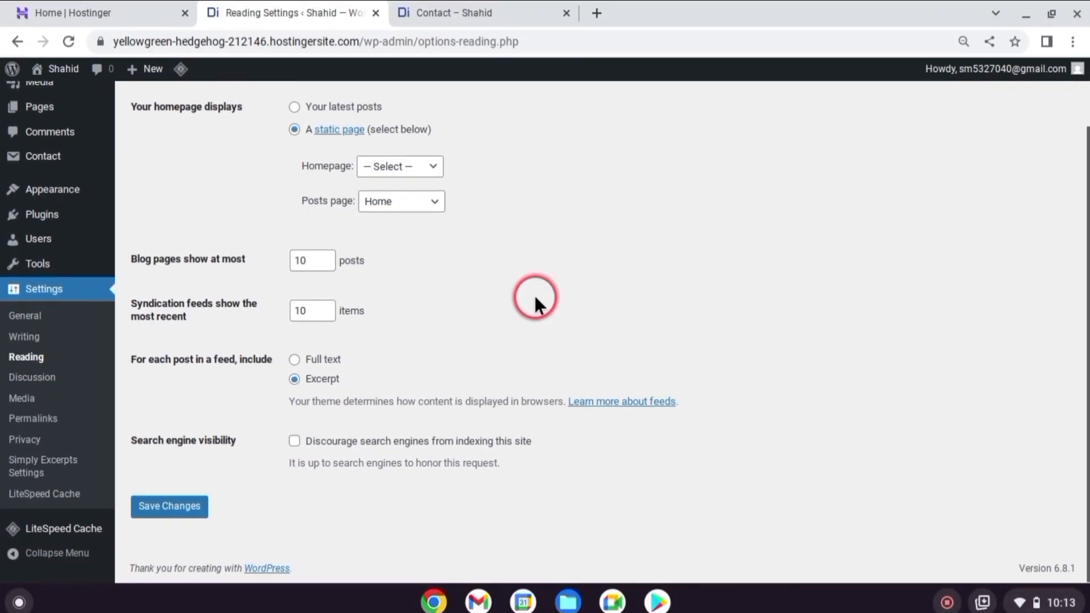
pyautogui.click(198, 504)
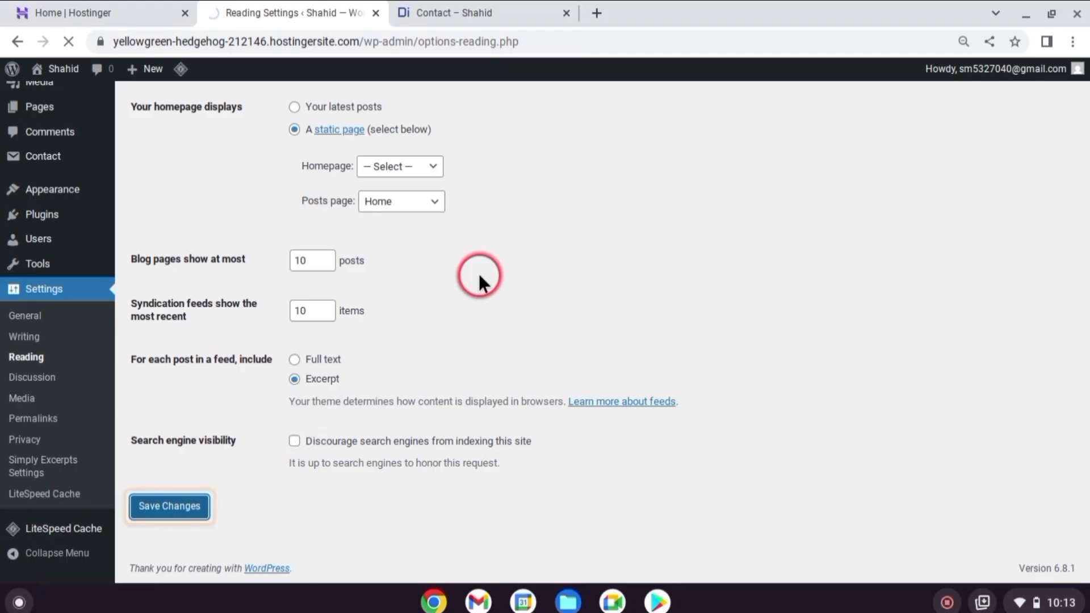
# View the live site's front page and look through the posts shown there
pyautogui.click(461, 12)
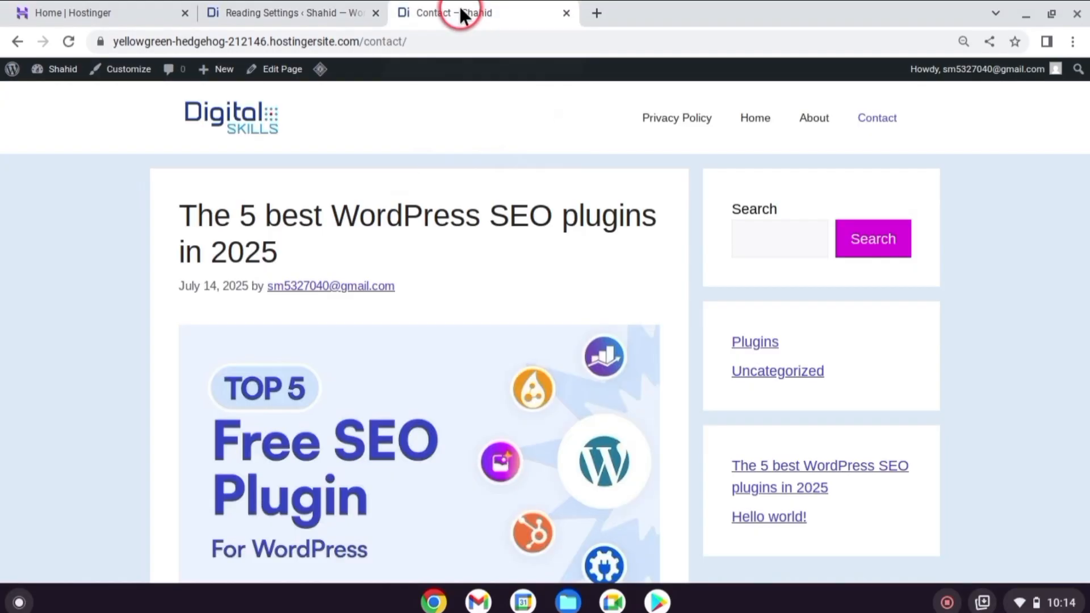
pyautogui.click(248, 121)
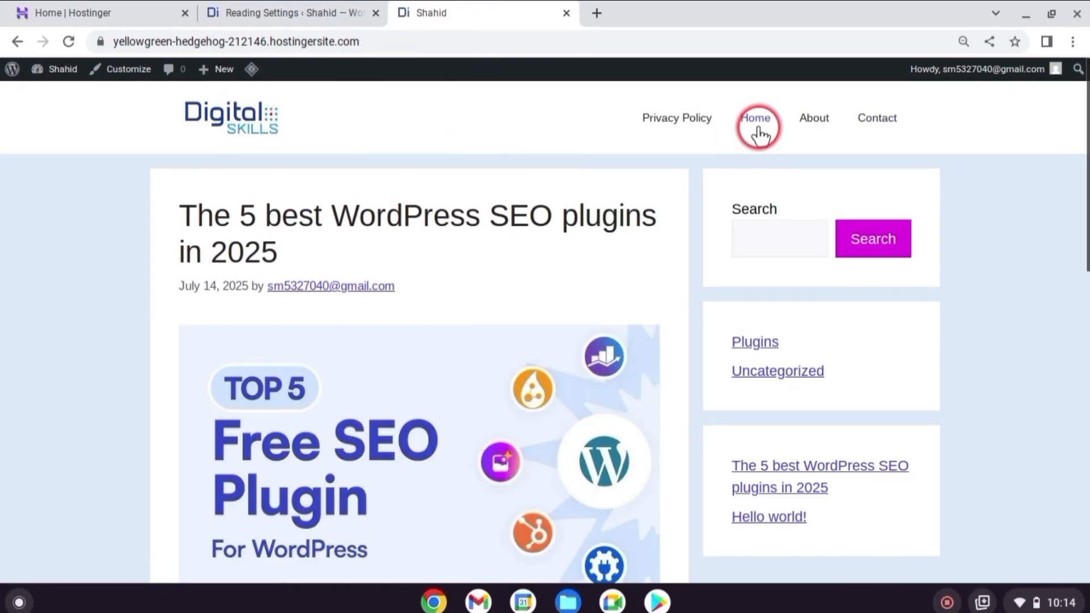
pyautogui.scroll(-3, 469, 342)
pyautogui.scroll(3, 471, 340)
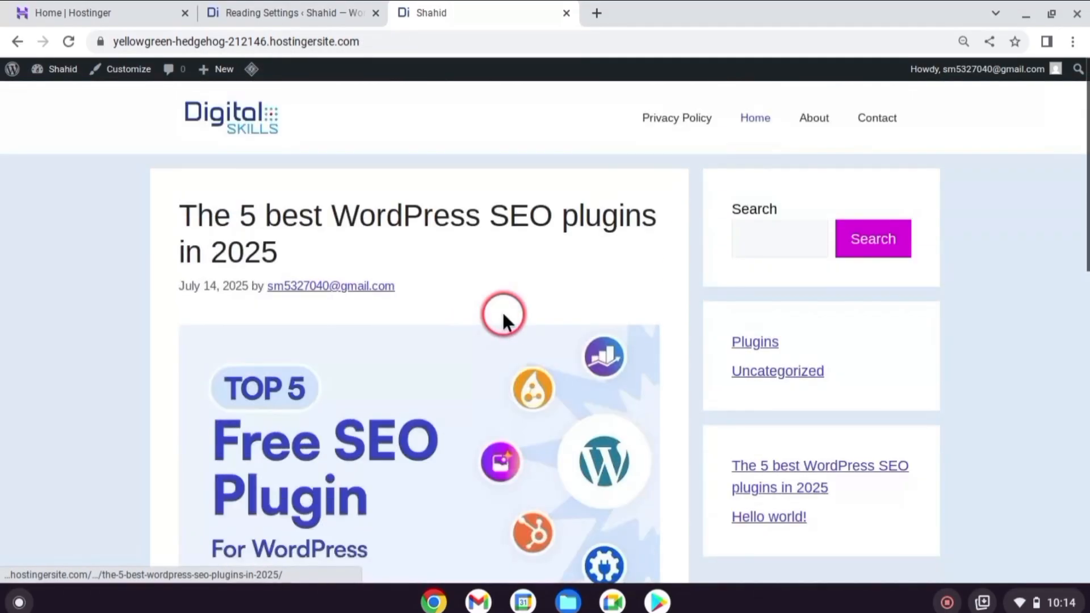
# Check the Contact and Home pages on the live site, then return to the WordPress admin
pyautogui.click(877, 118)
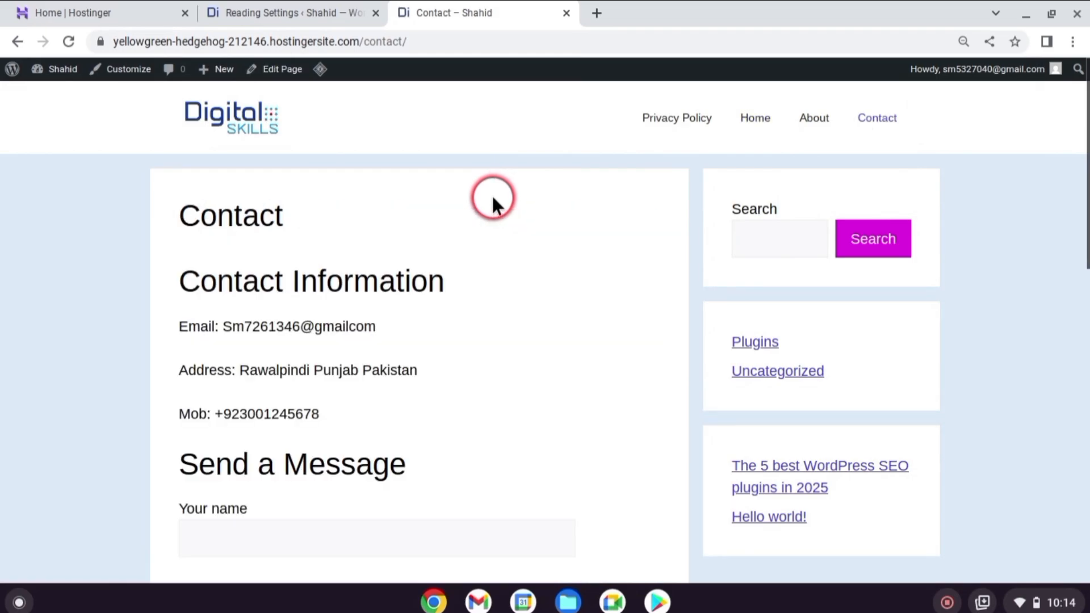
pyautogui.click(748, 119)
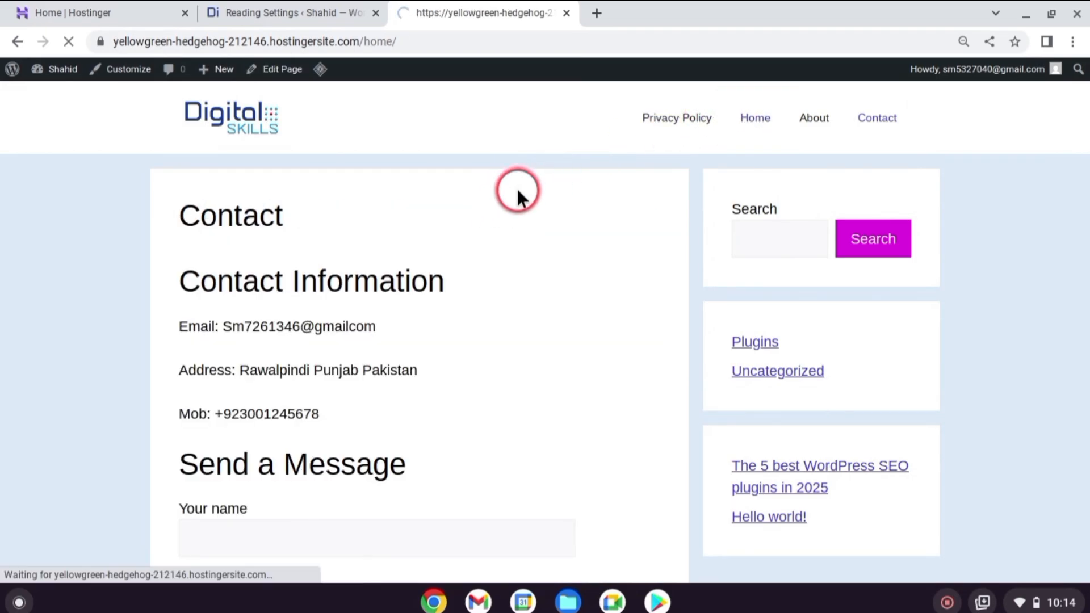
pyautogui.click(294, 8)
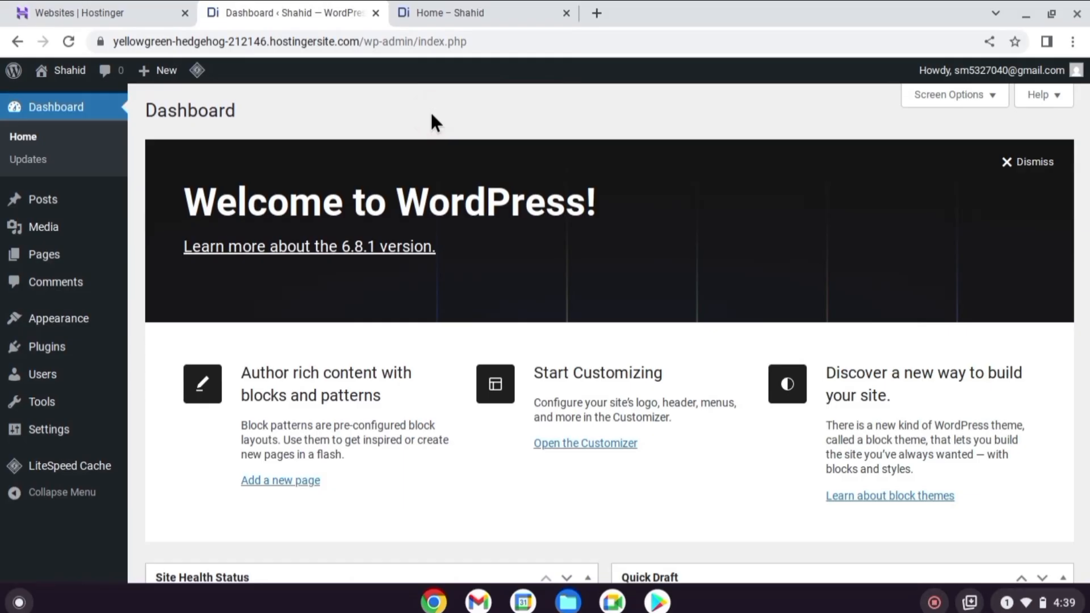
# Open the page for adding plugins and look through the featured ones
pyautogui.click(74, 360)
pyautogui.click(250, 111)
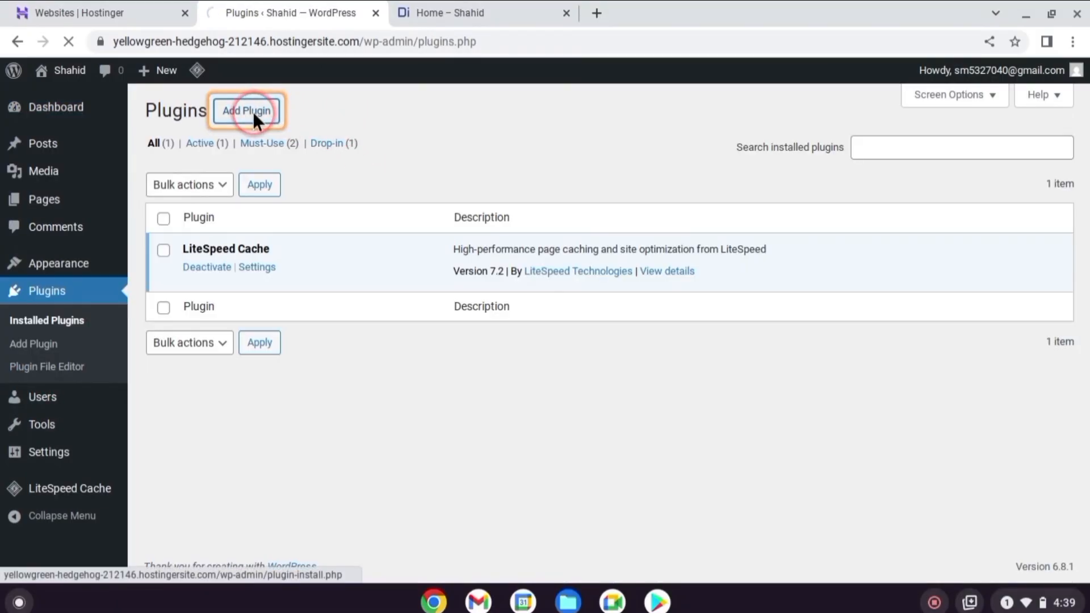
pyautogui.scroll(-2, 486, 257)
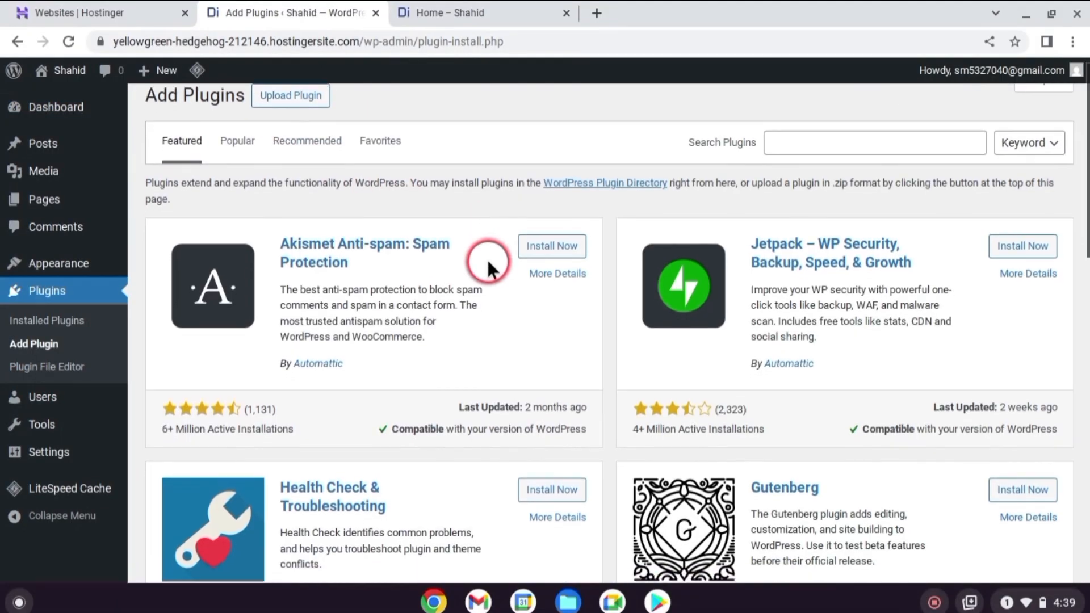
pyautogui.scroll(-10, 486, 258)
pyautogui.scroll(10, 488, 263)
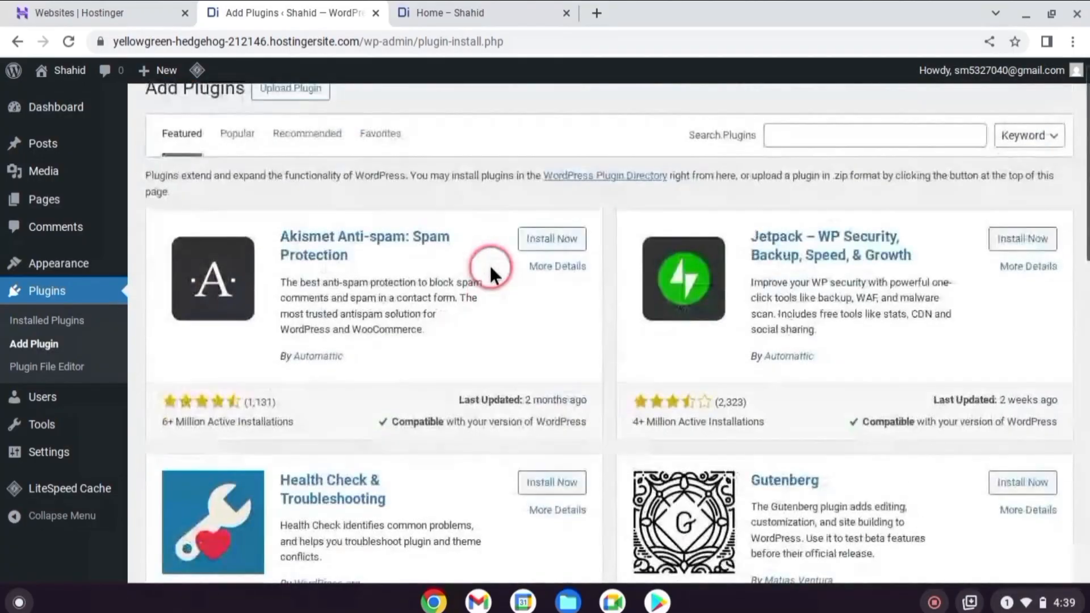
pyautogui.scroll(1, 489, 264)
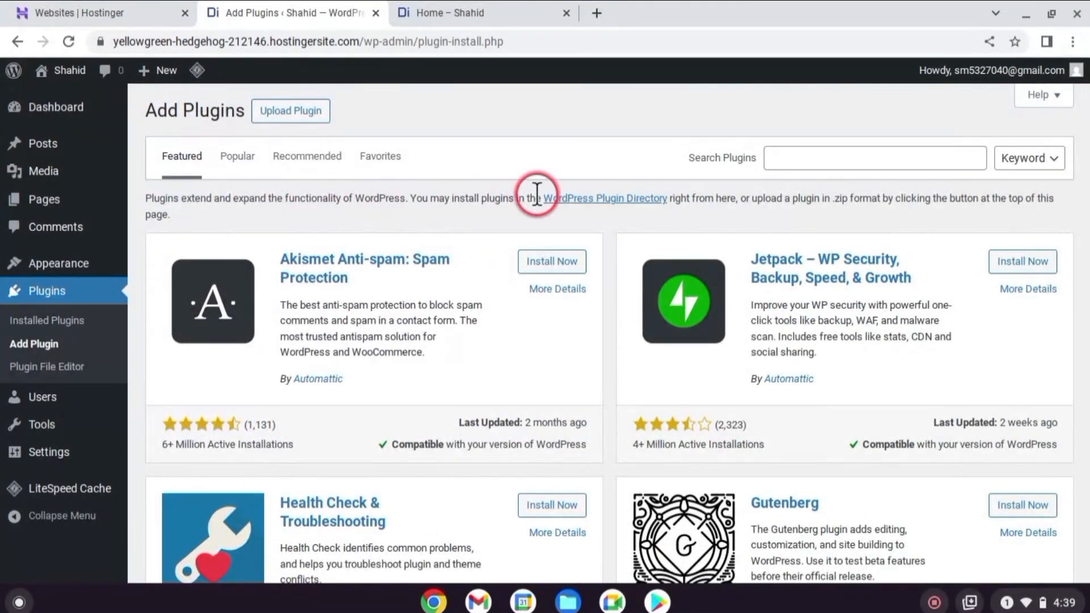
# Search the plugin directory for "contact form", then install and activate Contact Form 7
pyautogui.click(834, 160)
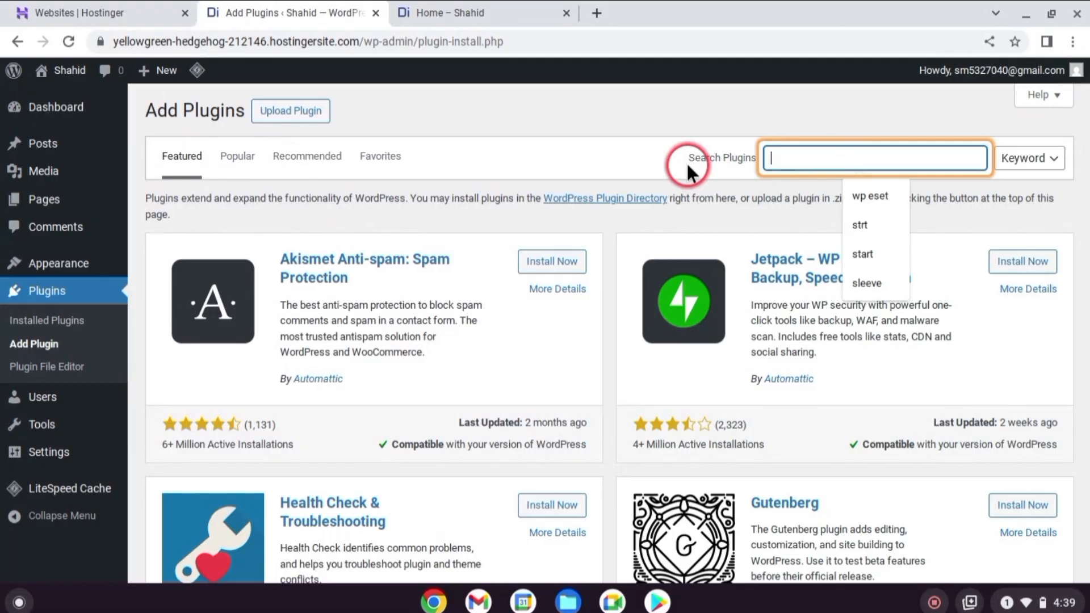
pyautogui.write('contact form')
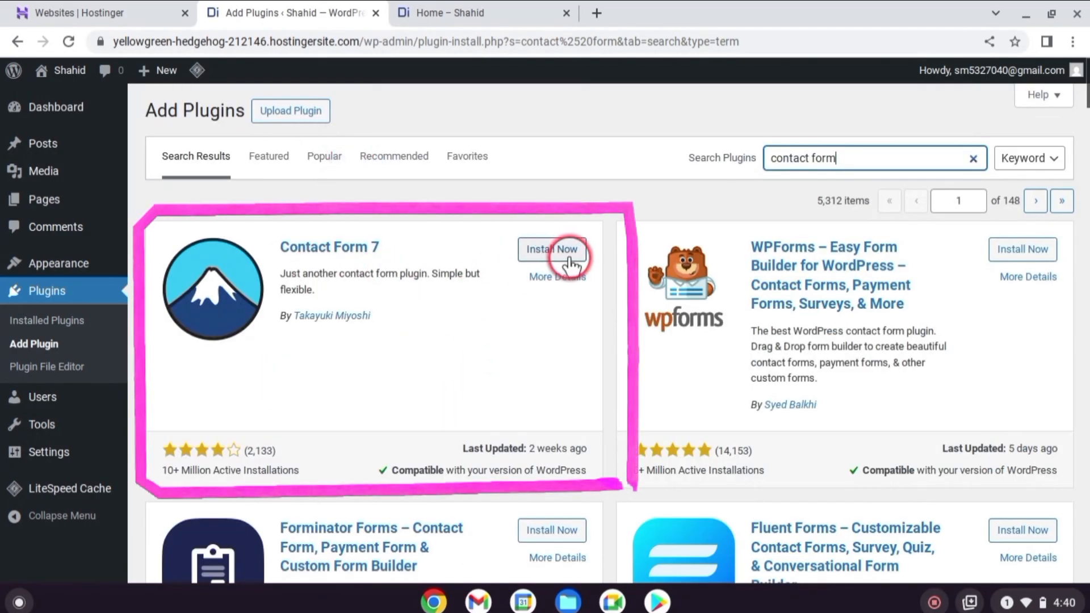
pyautogui.click(549, 250)
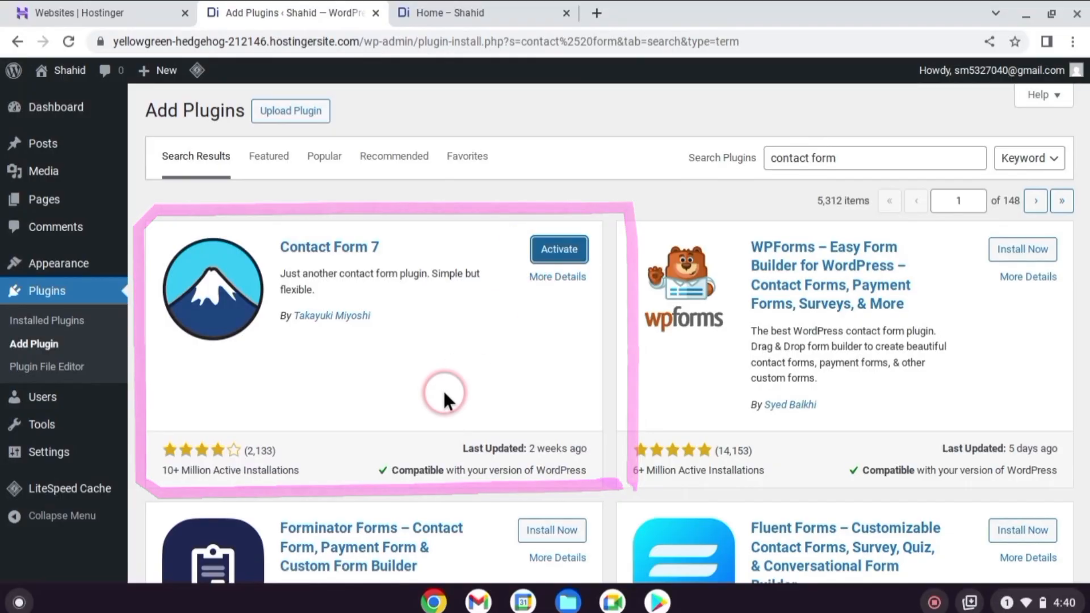
pyautogui.click(560, 249)
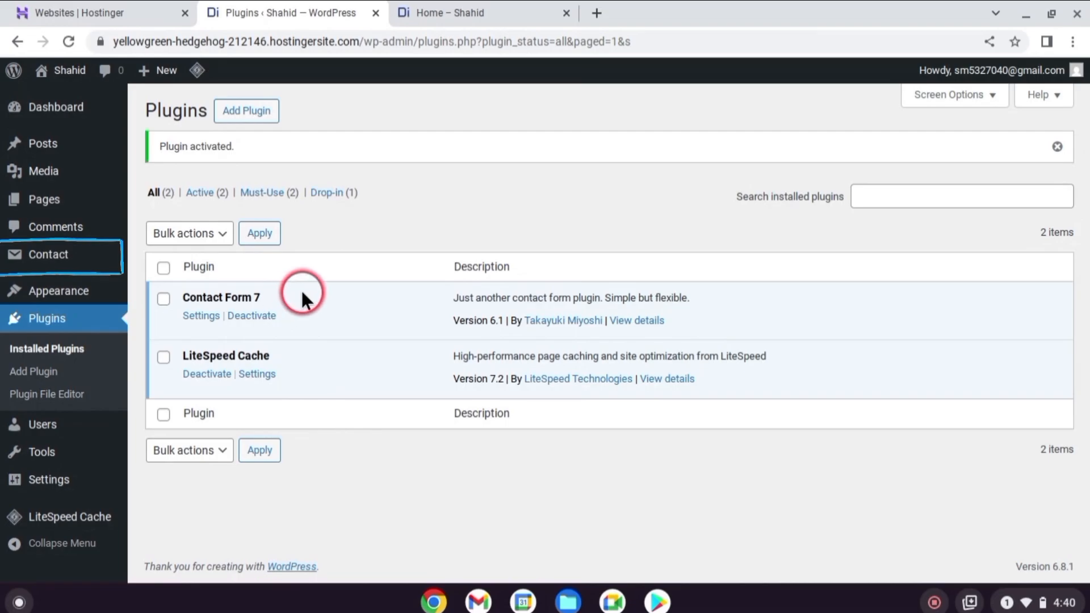
# View the list of contact forms, then return to the page for adding plugins
pyautogui.click(66, 261)
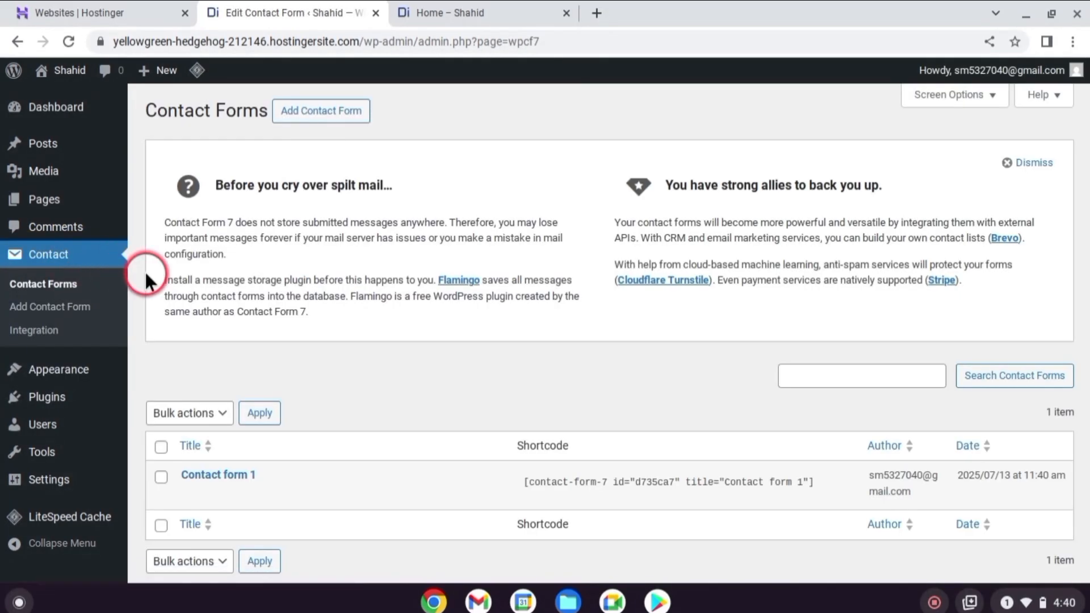
pyautogui.scroll(-1, 80, 374)
pyautogui.moveTo(72, 400)
pyautogui.click(192, 398)
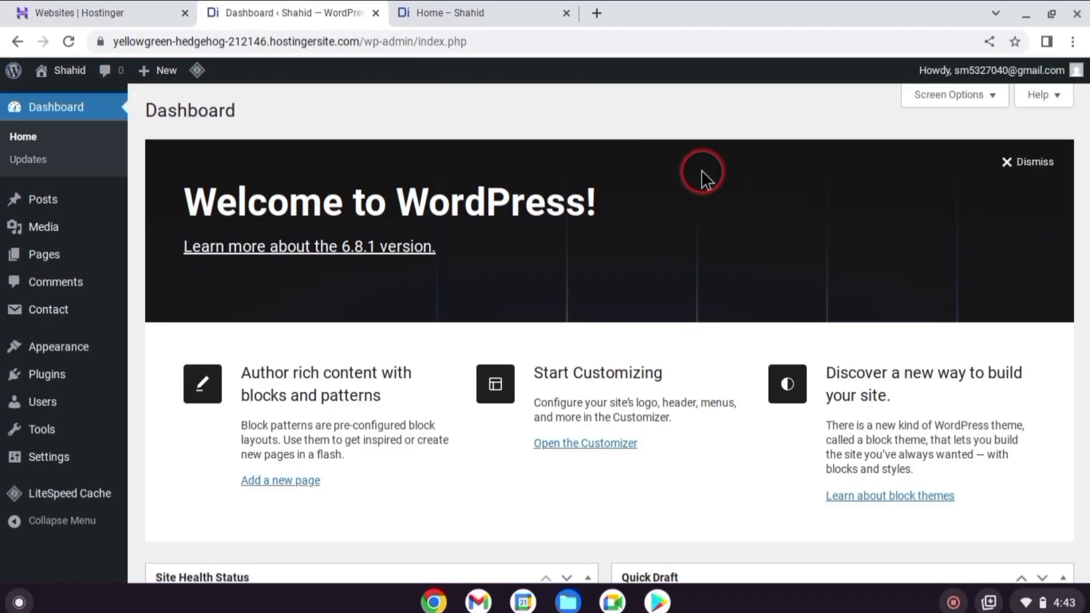
# Open the page for adding plugins and search the directory again for "contact form"
pyautogui.moveTo(29, 377)
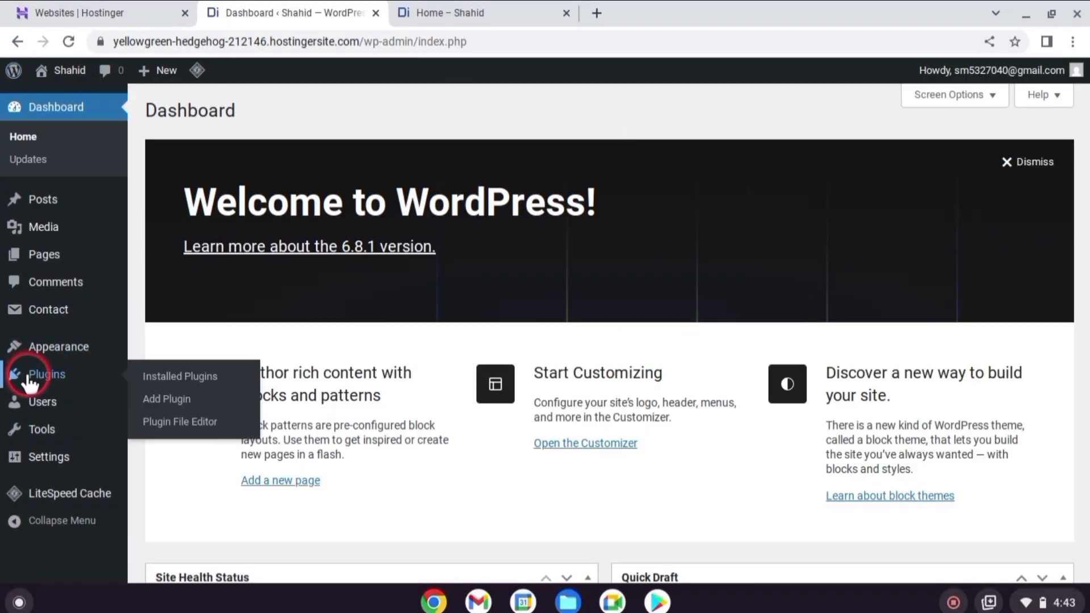
pyautogui.click(193, 401)
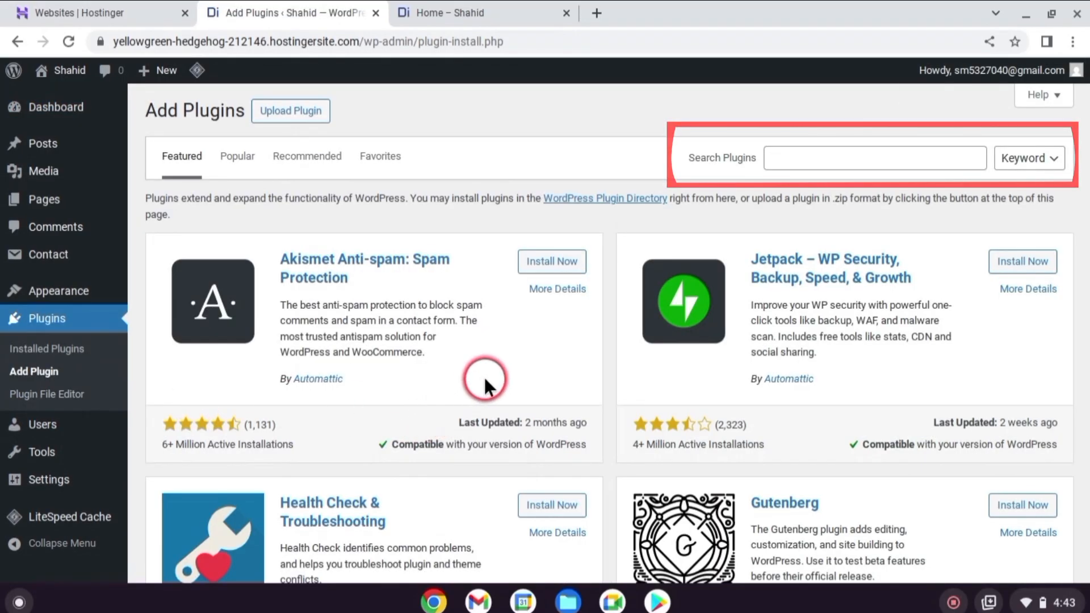
pyautogui.click(784, 157)
pyautogui.write('contact form')
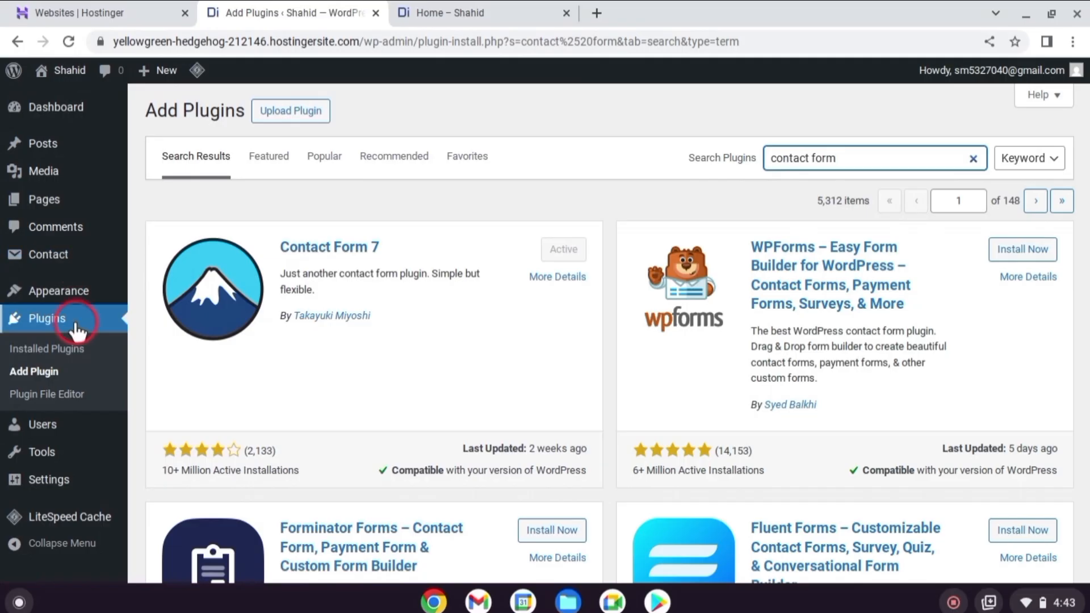
# Go to the contact forms list and open Contact form 1 for editing
pyautogui.moveTo(53, 254)
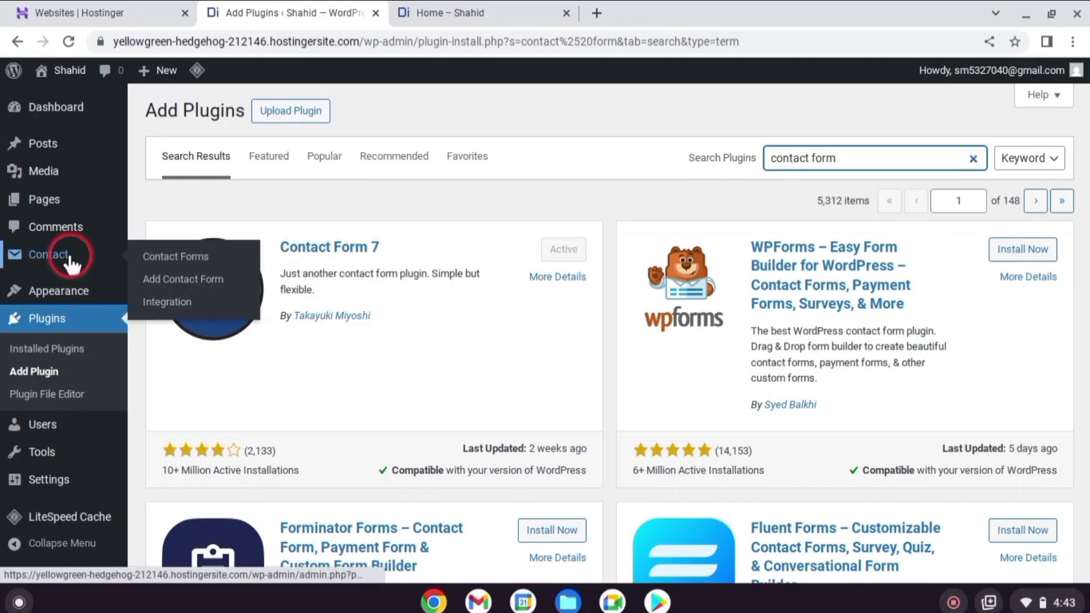
pyautogui.click(70, 254)
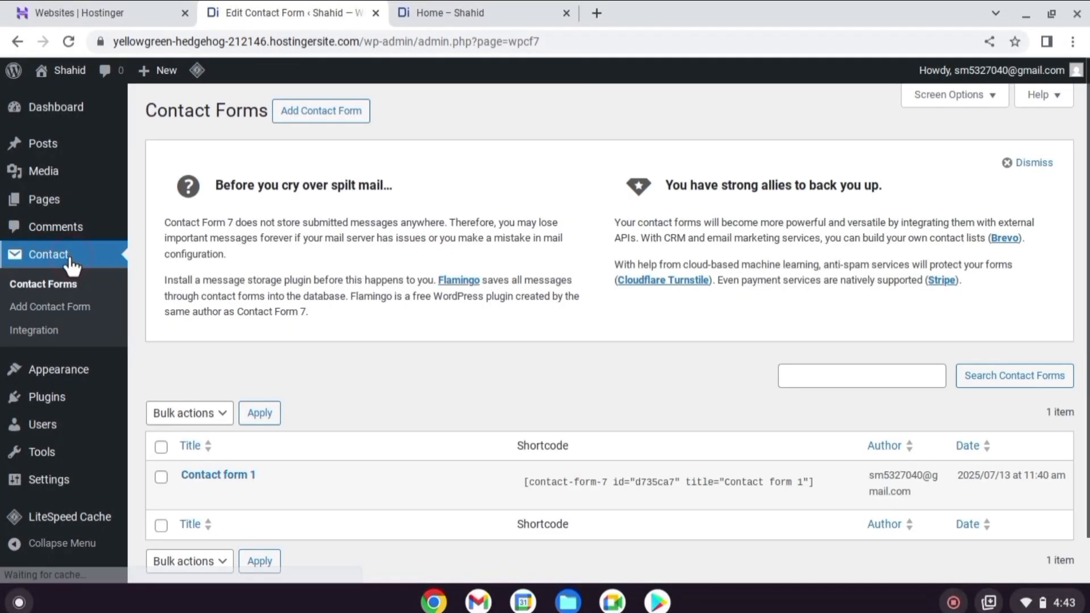
pyautogui.scroll(-2, 394, 220)
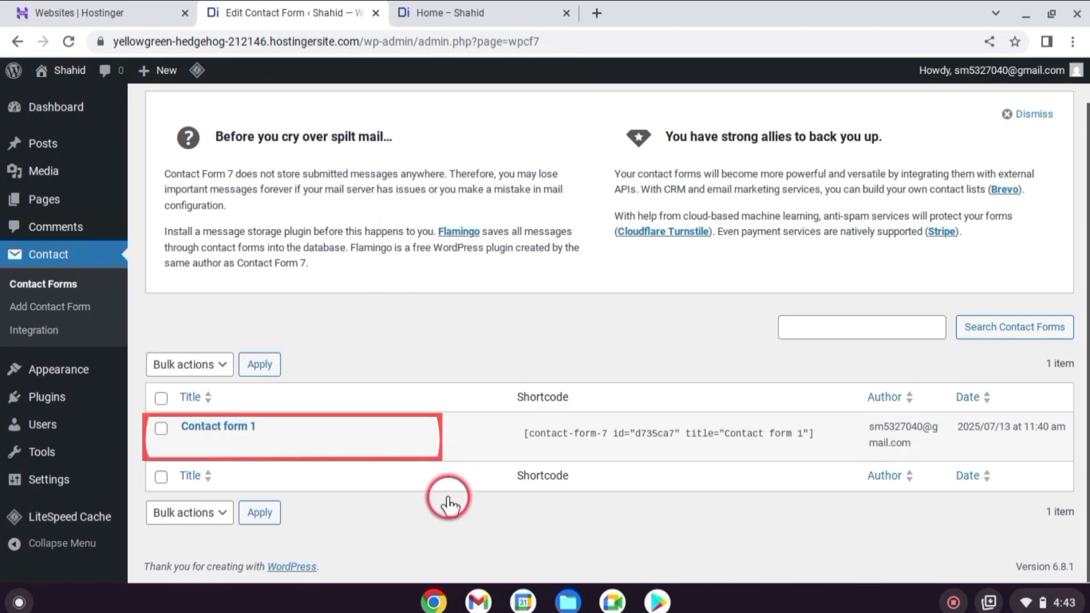
pyautogui.moveTo(253, 444)
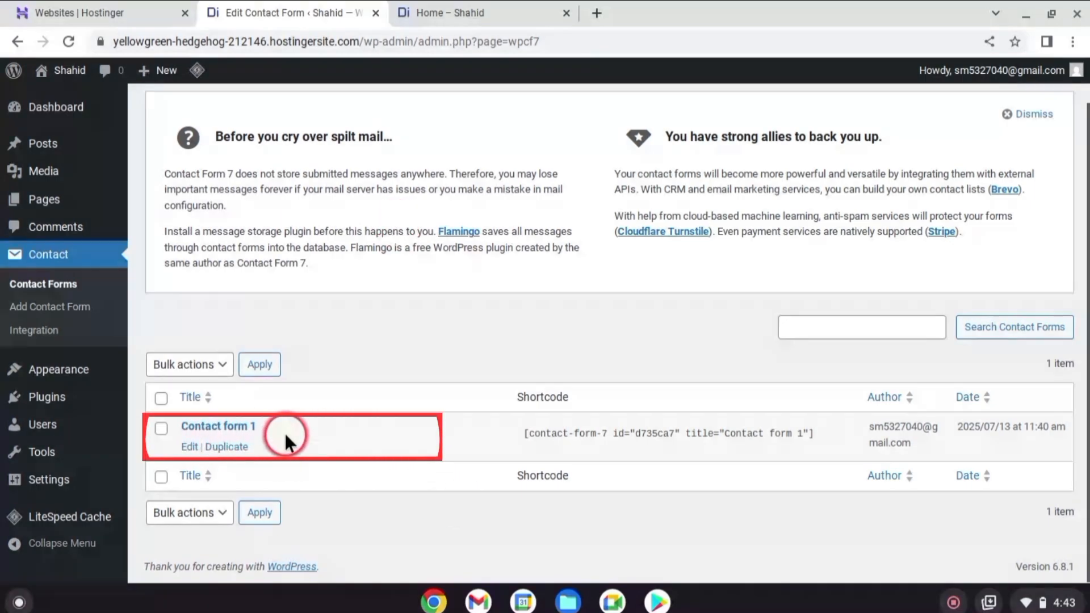
pyautogui.scroll(2, 401, 214)
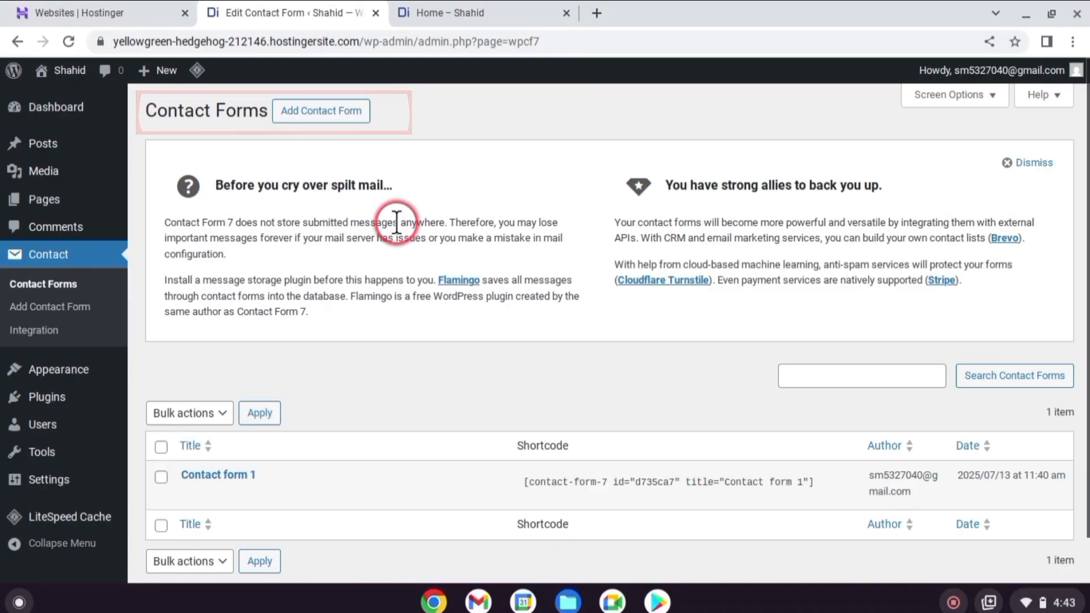
pyautogui.scroll(-2, 397, 222)
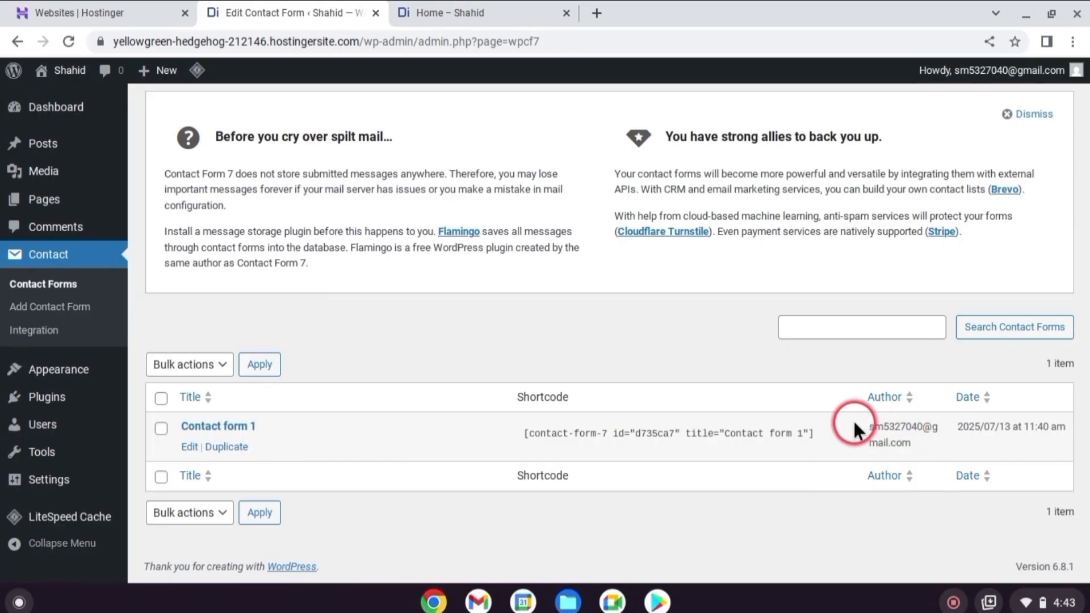
pyautogui.click(187, 447)
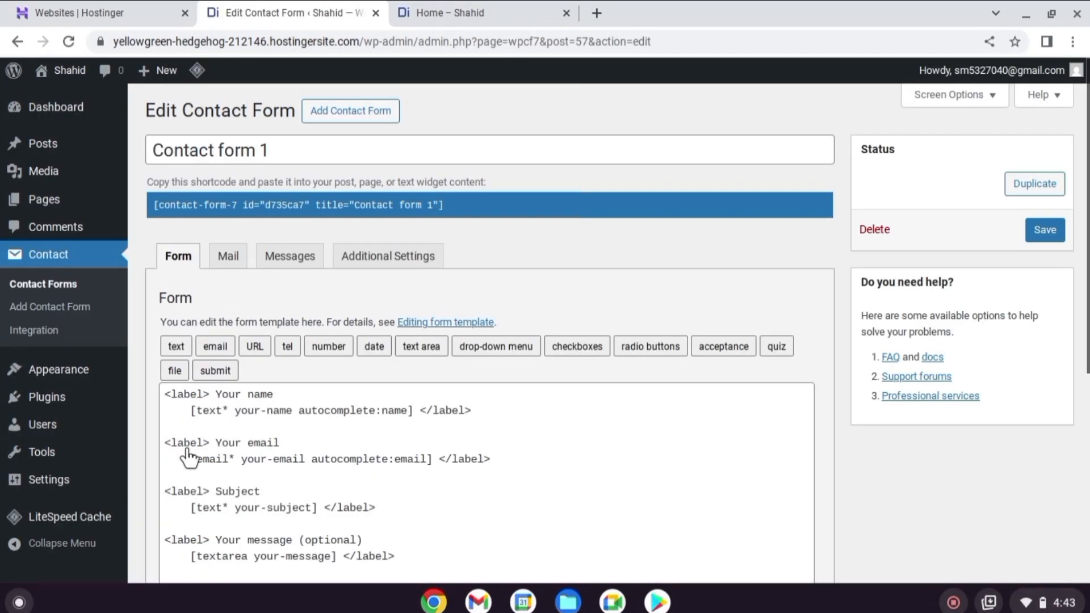
# Examine the form template of Contact form 1, from the name field to the submit tag
pyautogui.scroll(-2, 469, 315)
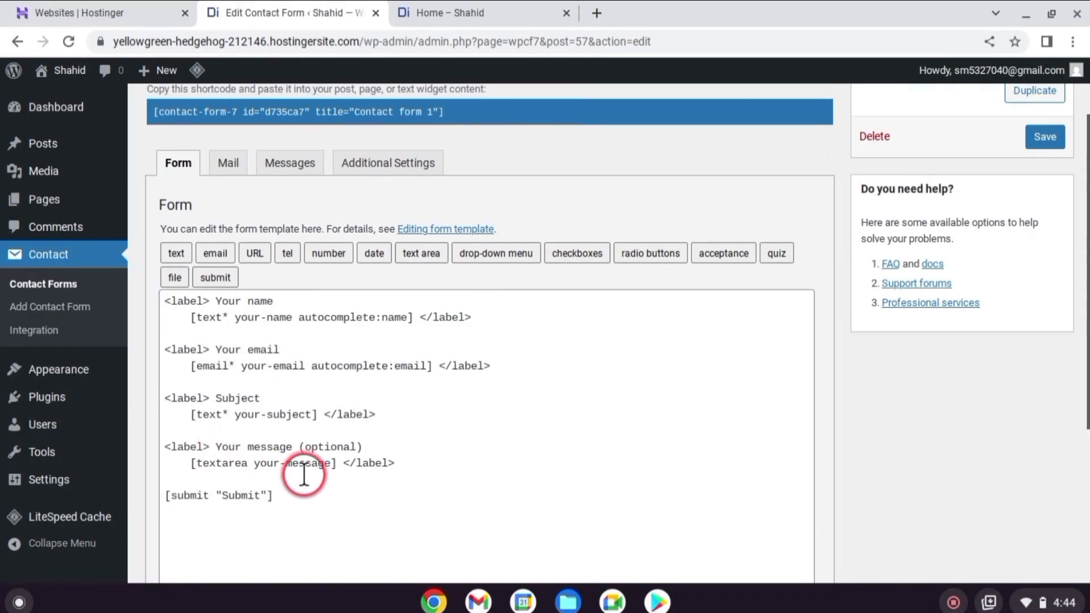
pyautogui.scroll(-1, 305, 475)
pyautogui.moveTo(284, 448); pyautogui.dragTo(221, 448)
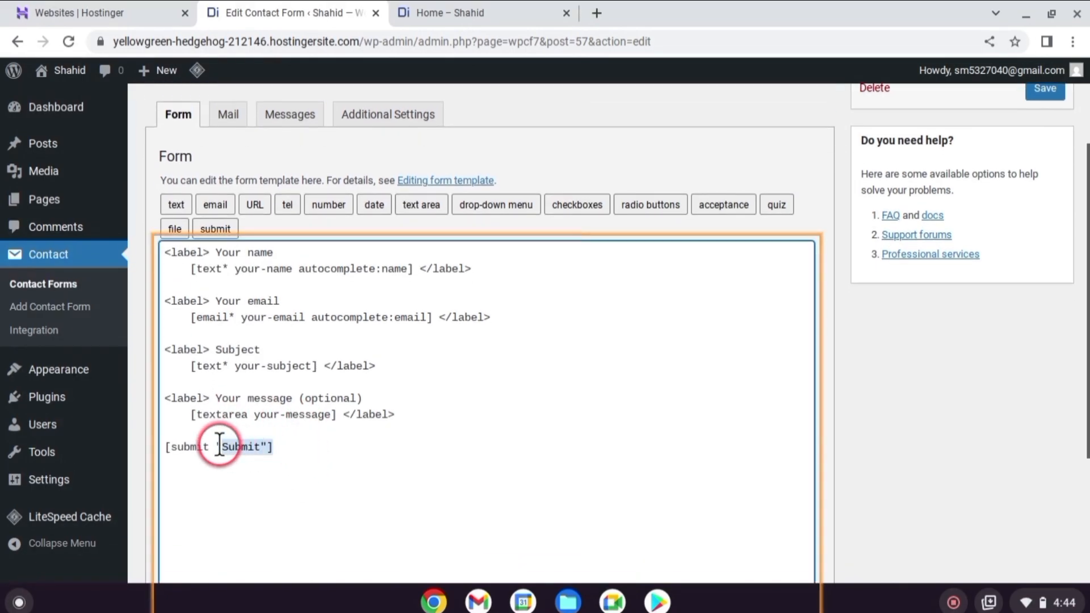
pyautogui.scroll(2, 676, 376)
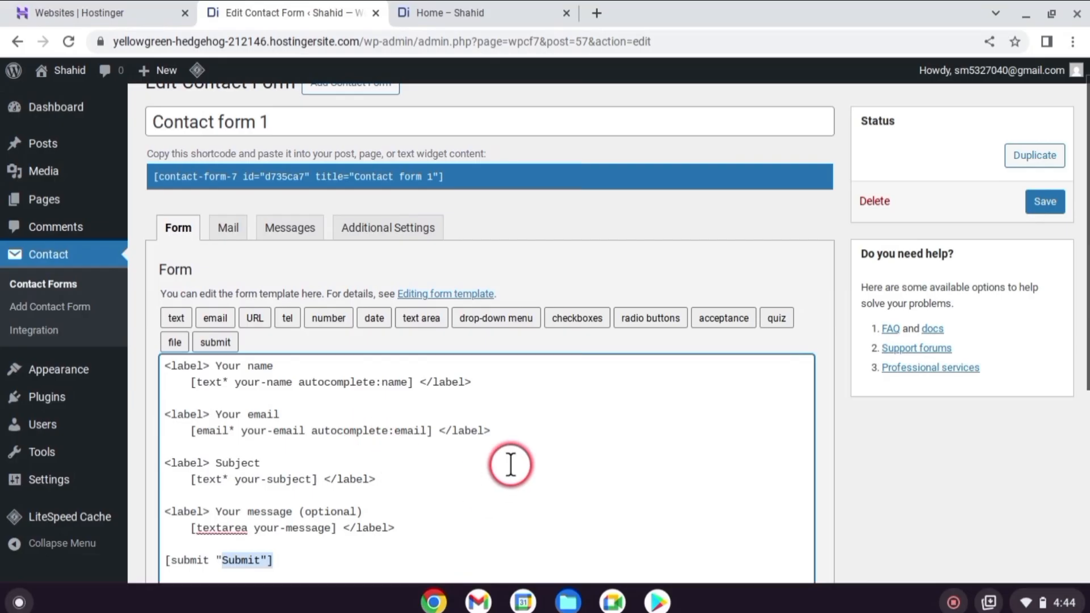
pyautogui.scroll(1, 511, 449)
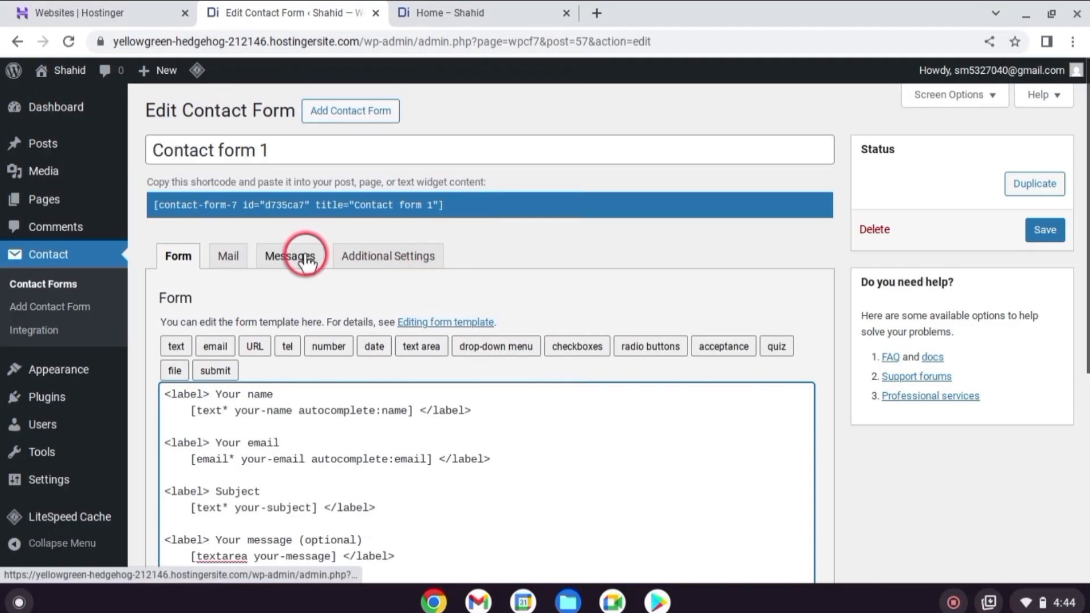
# Copy the full shortcode of Contact form 1
pyautogui.moveTo(440, 216); pyautogui.dragTo(146, 202)
pyautogui.rightClick(191, 208)
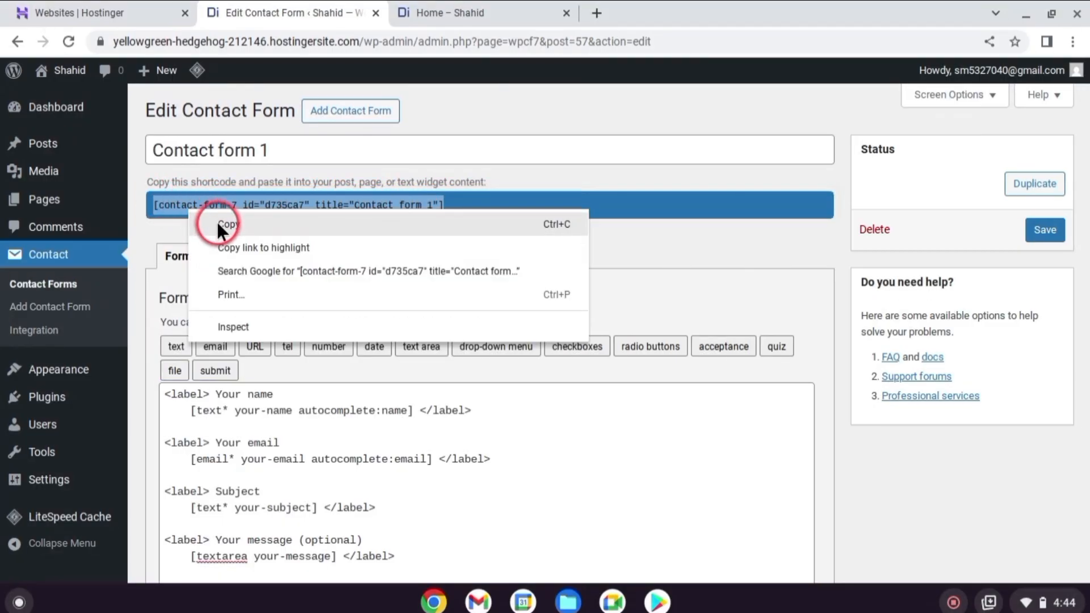
pyautogui.click(217, 223)
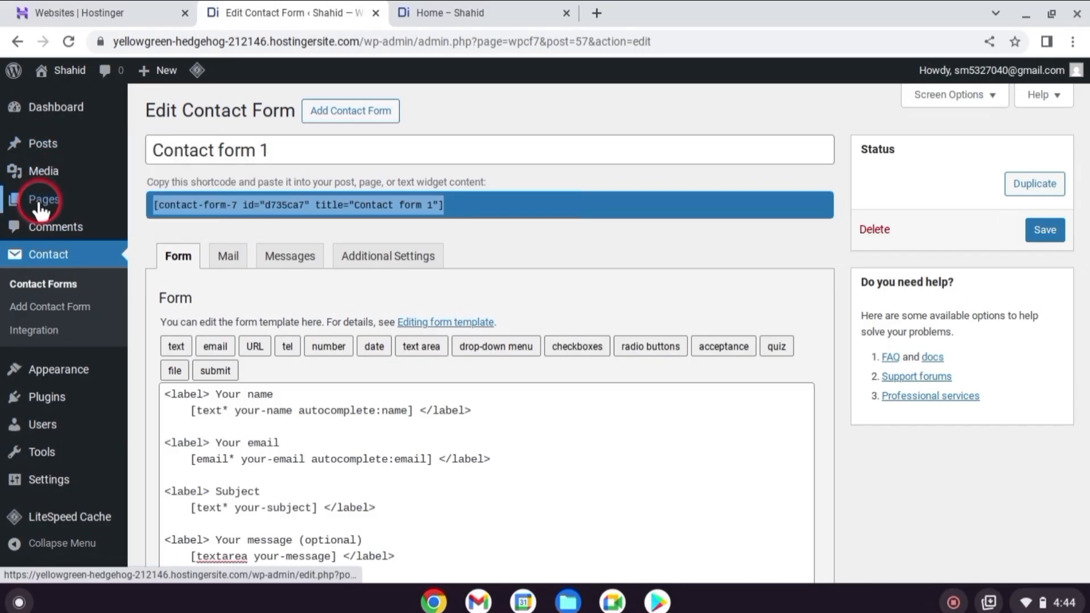
# Edit the Contact page, paste the Contact form 1 shortcode into the empty block under "Send a Message", and save the page
pyautogui.moveTo(42, 204)
pyautogui.click(179, 206)
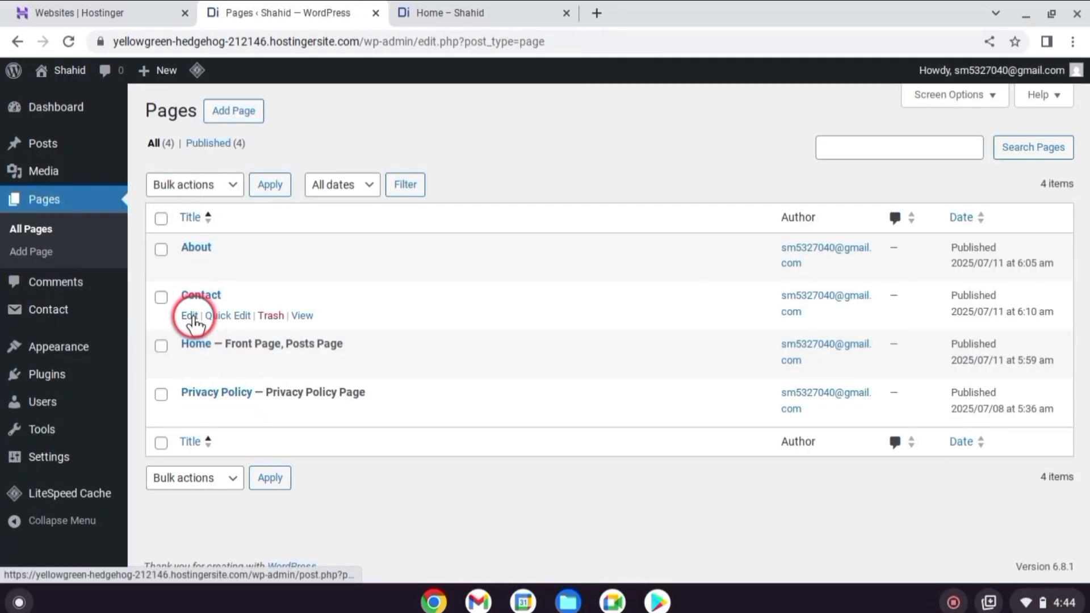
pyautogui.click(190, 316)
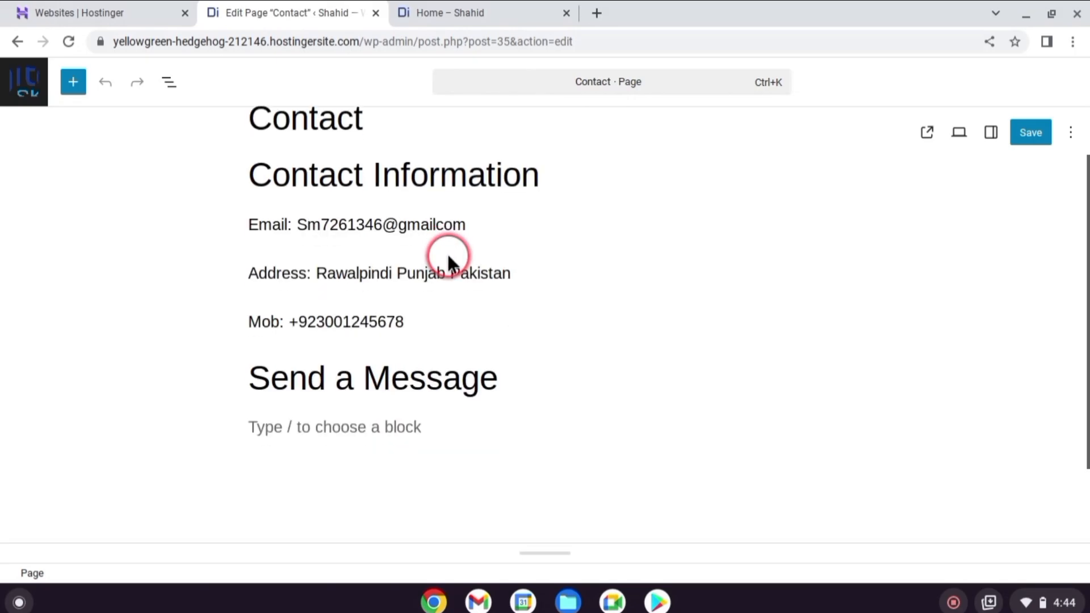
pyautogui.scroll(-3, 449, 255)
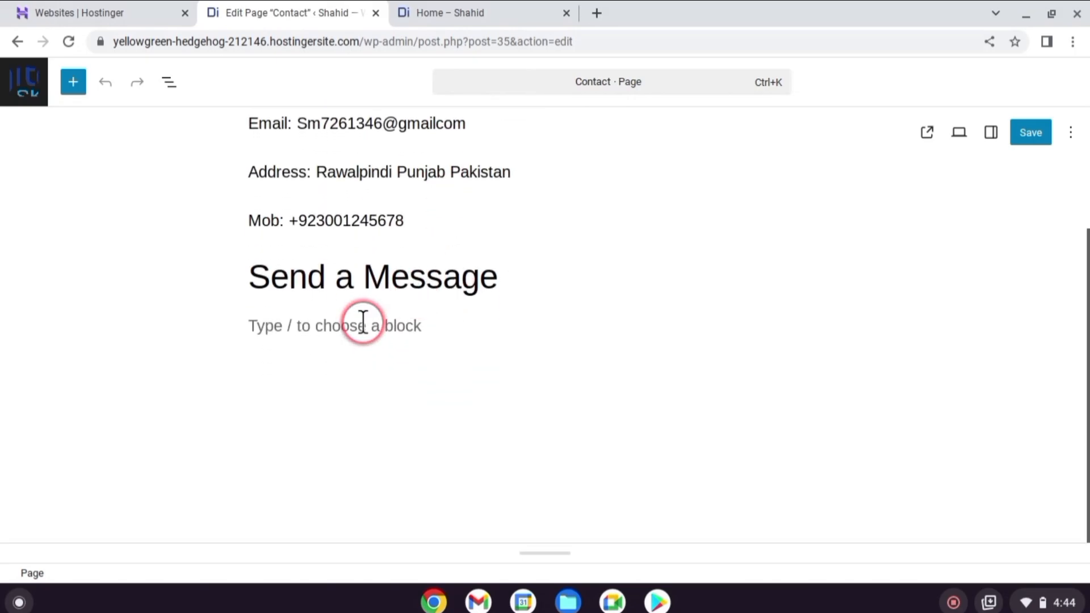
pyautogui.click(363, 323)
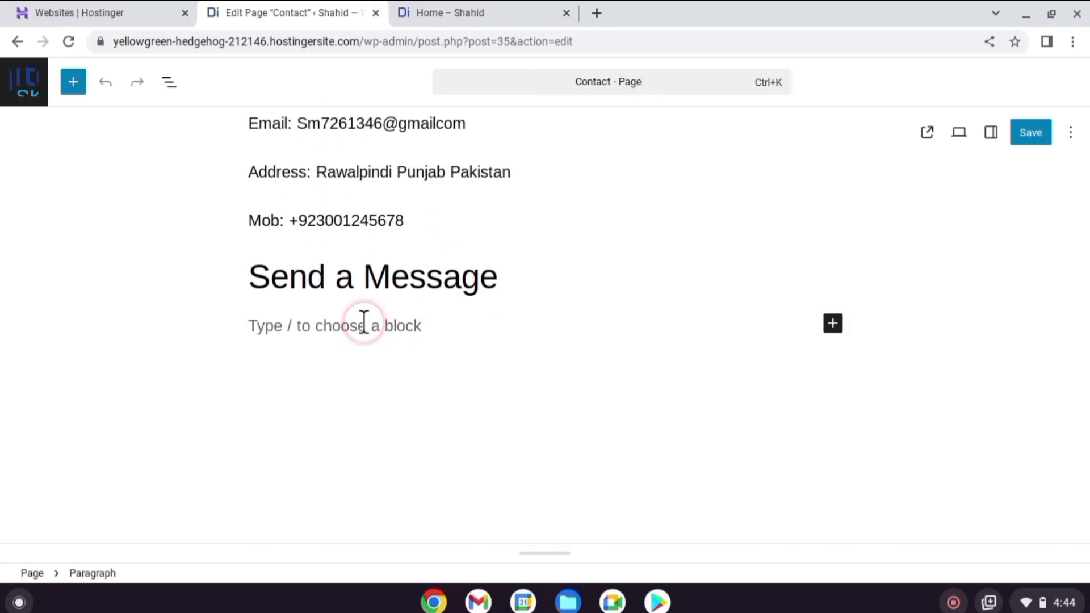
pyautogui.hotkey('ctrl', 'v')
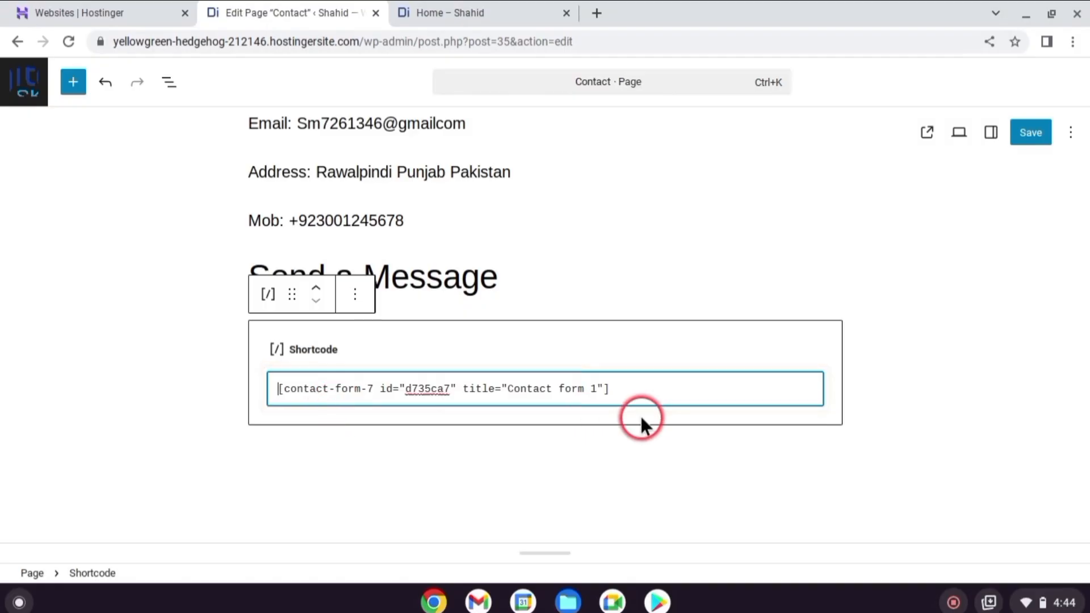
pyautogui.click(1034, 136)
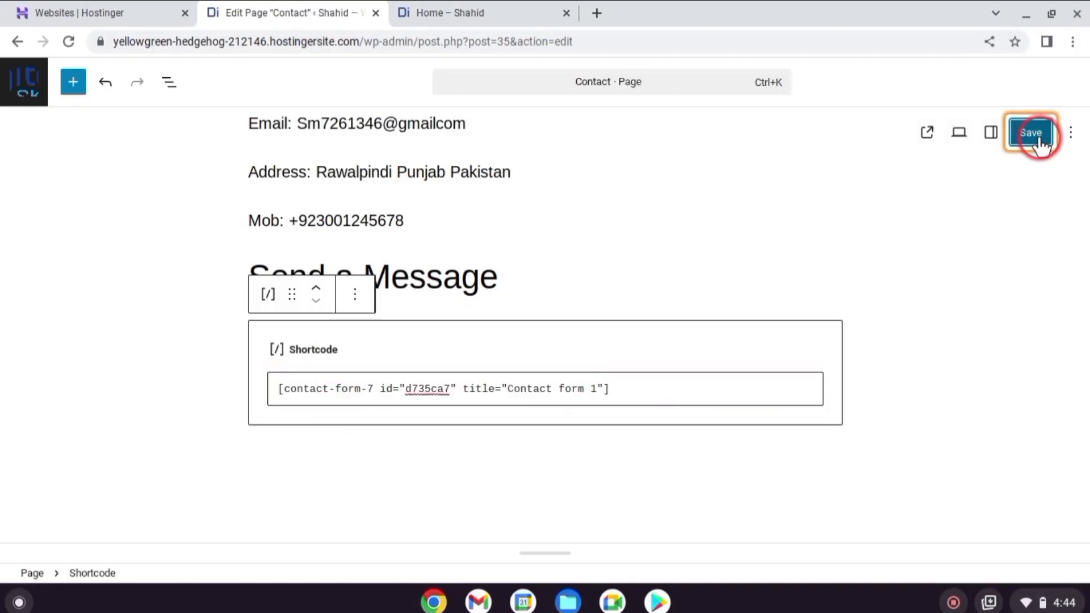
# Leave the page editor and open the Contact page on the live site to view its message form
pyautogui.click(40, 79)
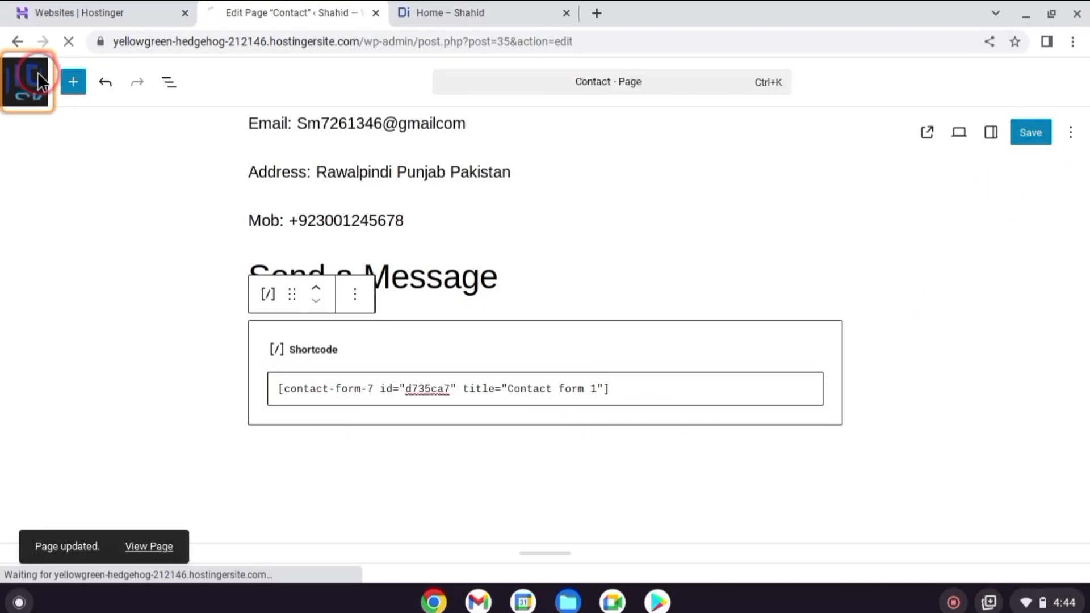
pyautogui.click(517, 12)
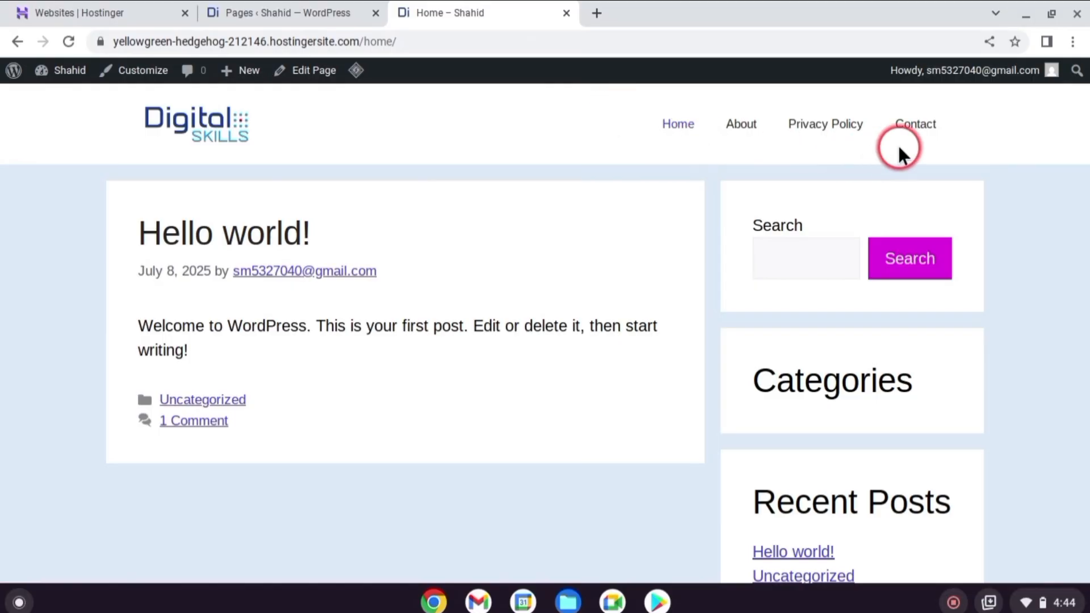
pyautogui.click(911, 129)
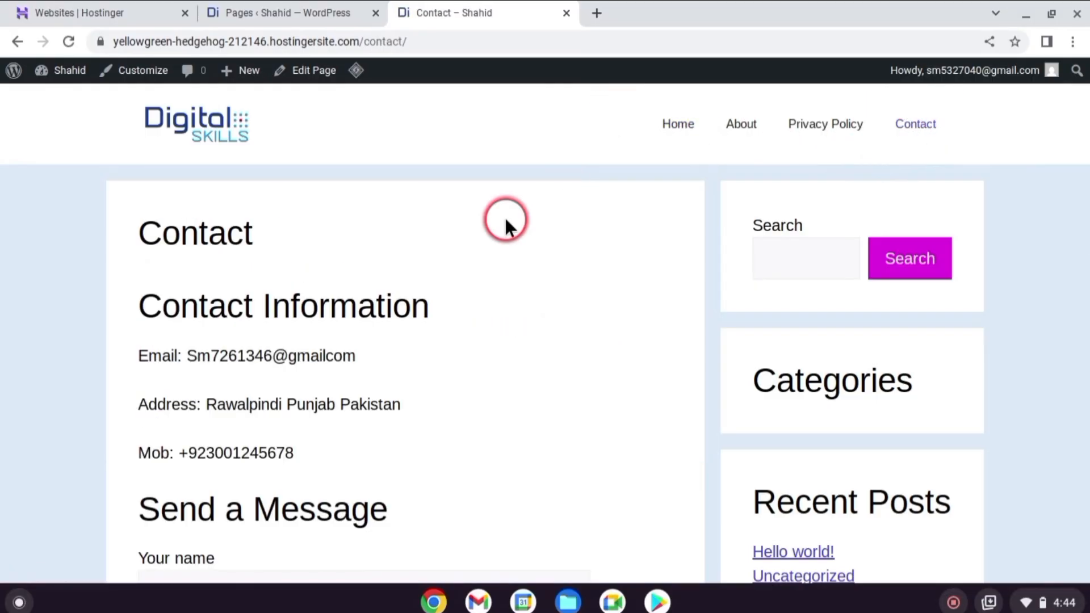
pyautogui.scroll(-6, 502, 218)
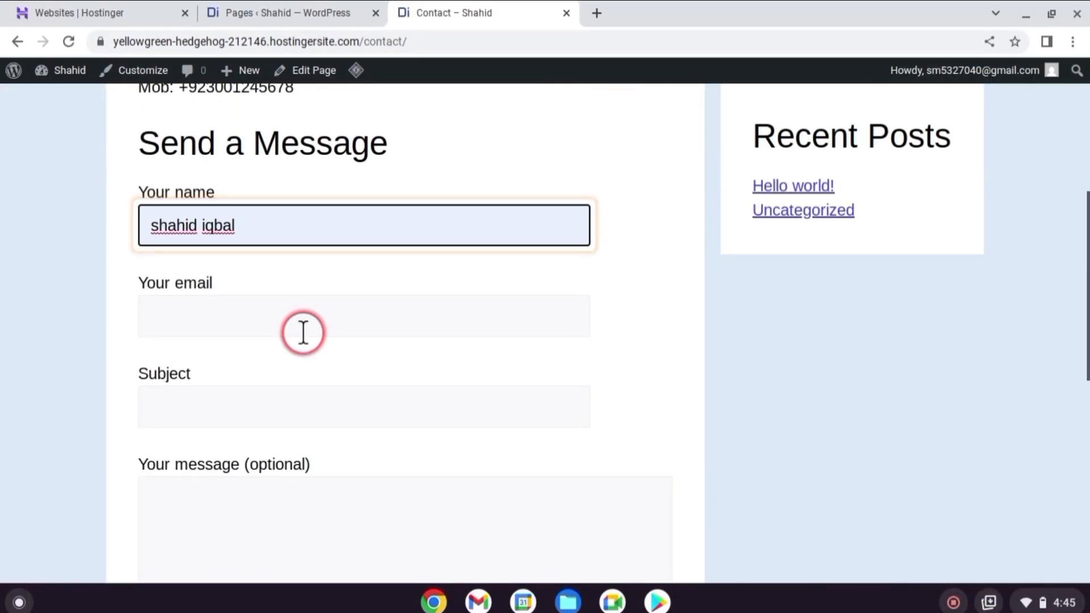
# Fill in the Contact page form with a name, email, subject and the message "hello", and submit it
pyautogui.click(303, 329)
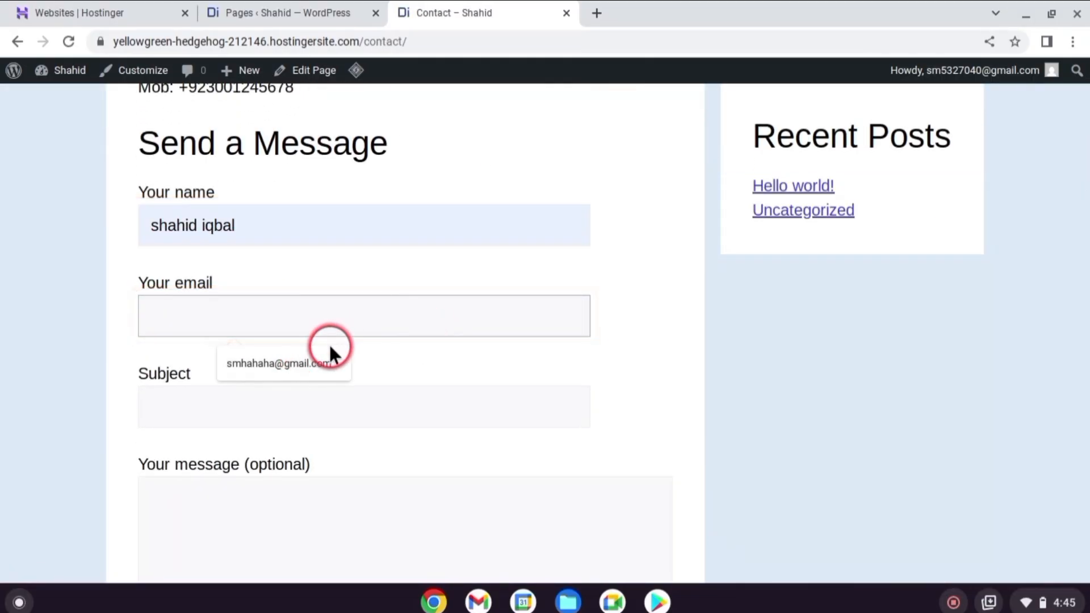
pyautogui.click(329, 362)
pyautogui.click(283, 401)
pyautogui.press('Down')
pyautogui.press('Return')
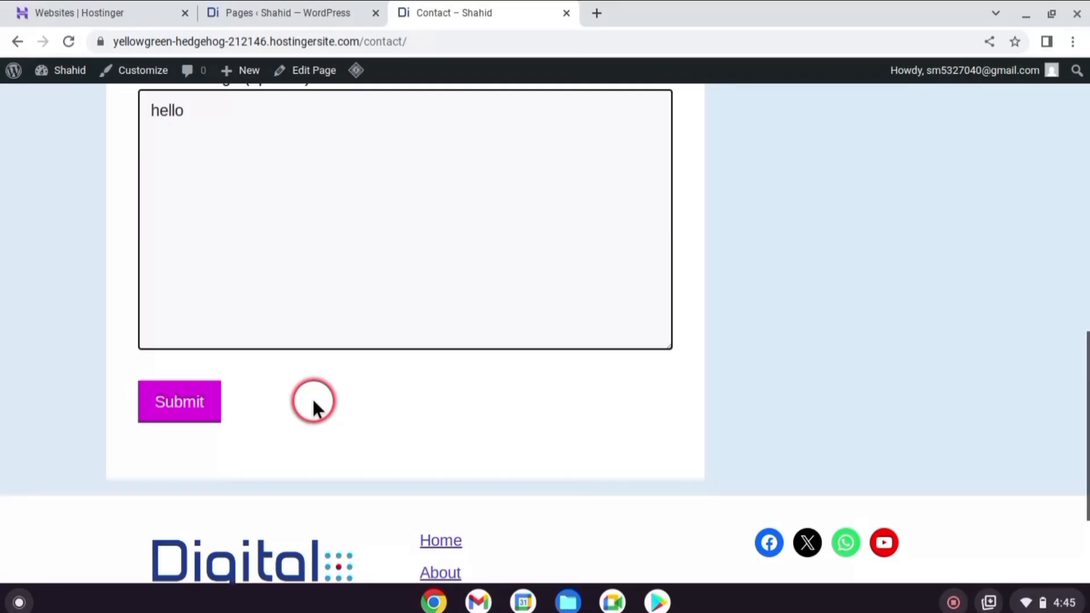
pyautogui.press('Tab')
pyautogui.press('Return')
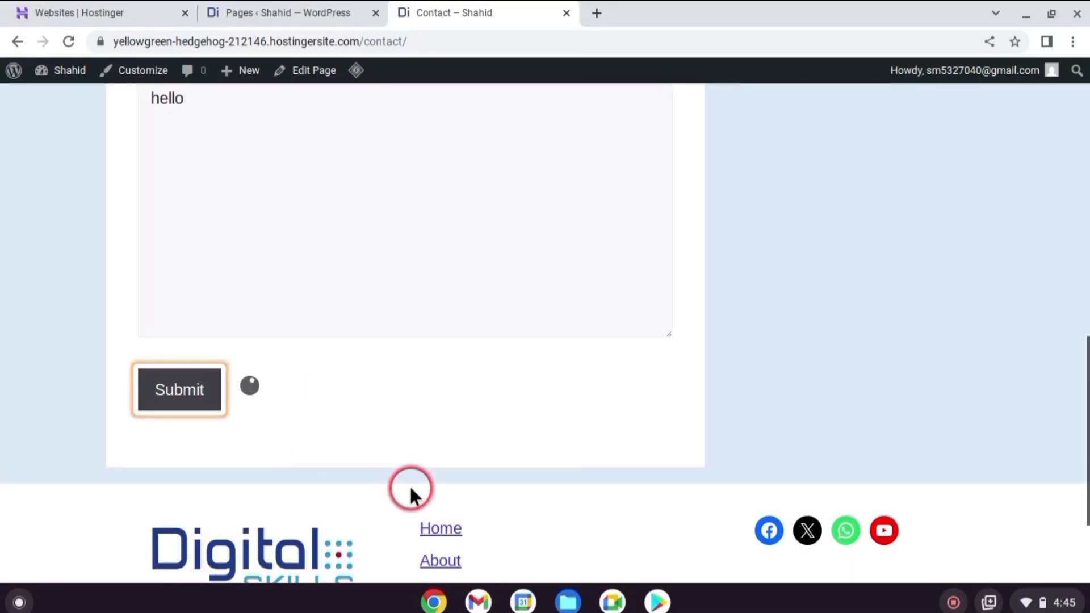
pyautogui.scroll(1, 392, 482)
pyautogui.scroll(-1, 390, 475)
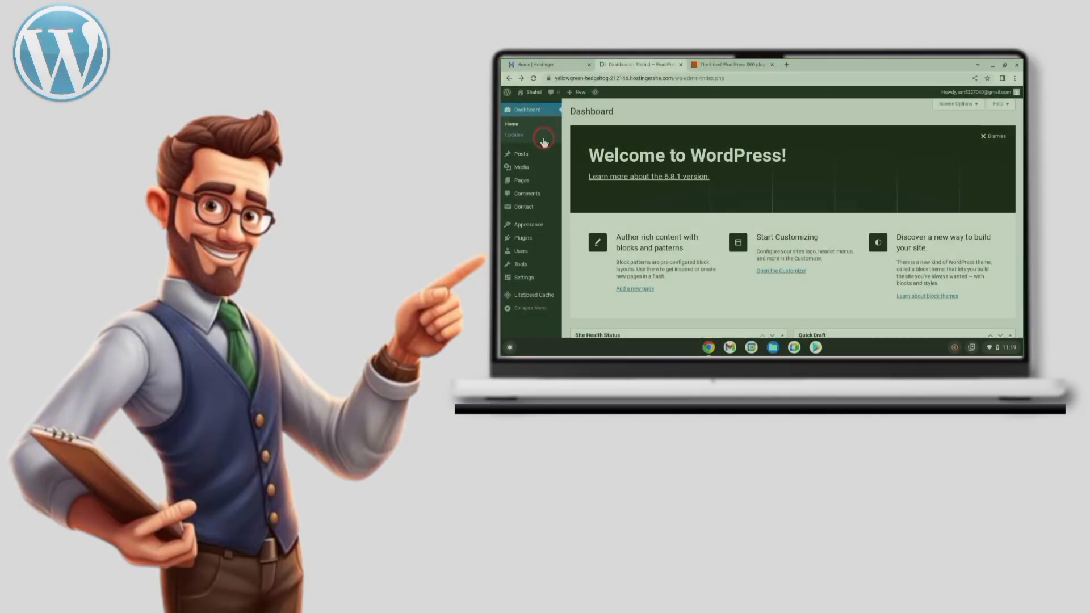
pyautogui.moveTo(517, 154)
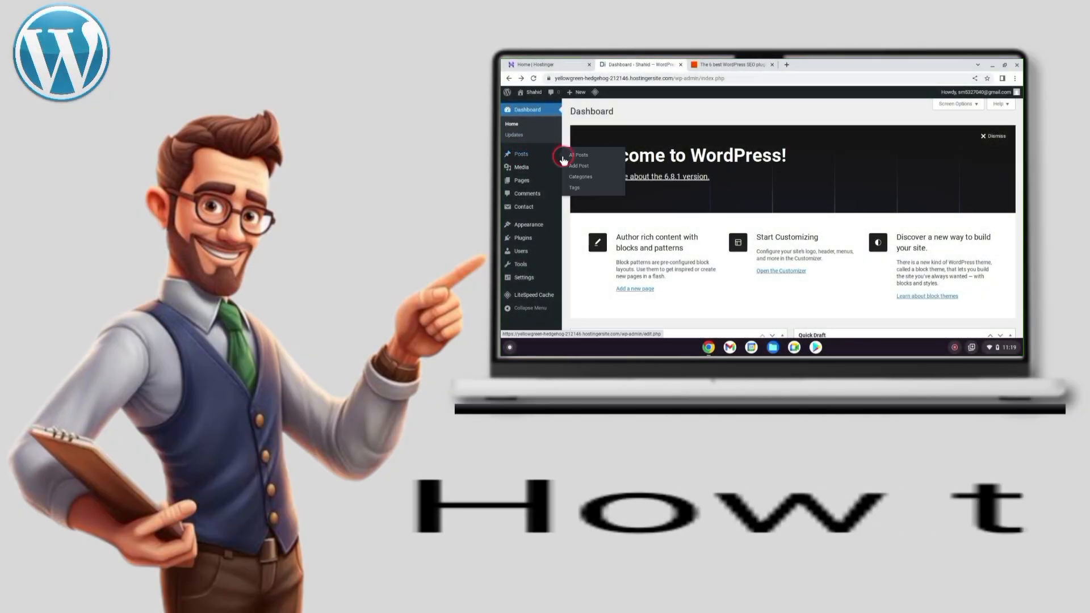
pyautogui.click(589, 178)
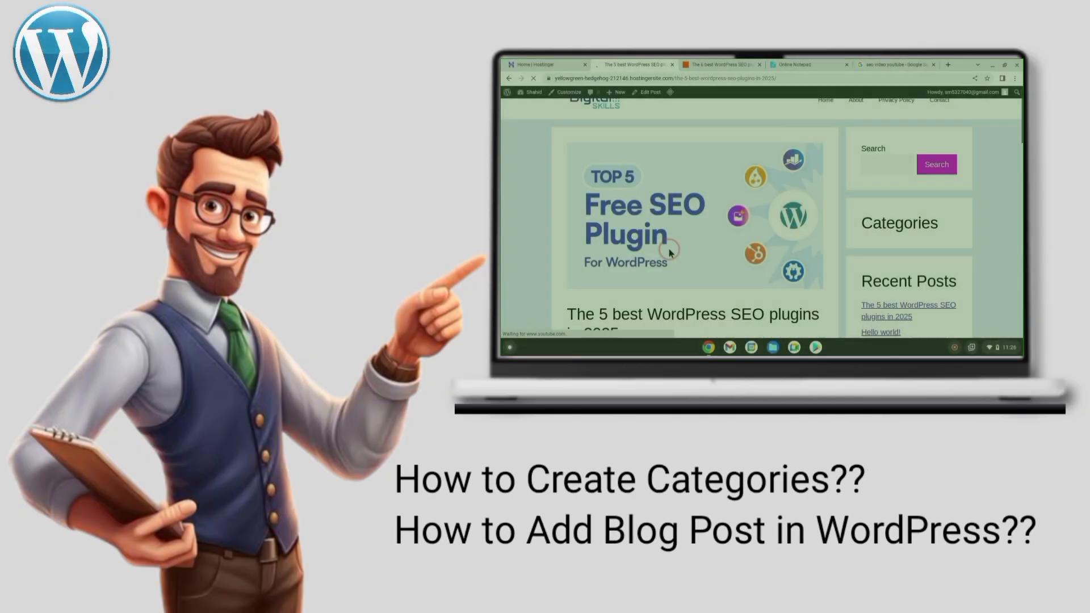
pyautogui.scroll(-2, 670, 246)
pyautogui.scroll(-3, 670, 246)
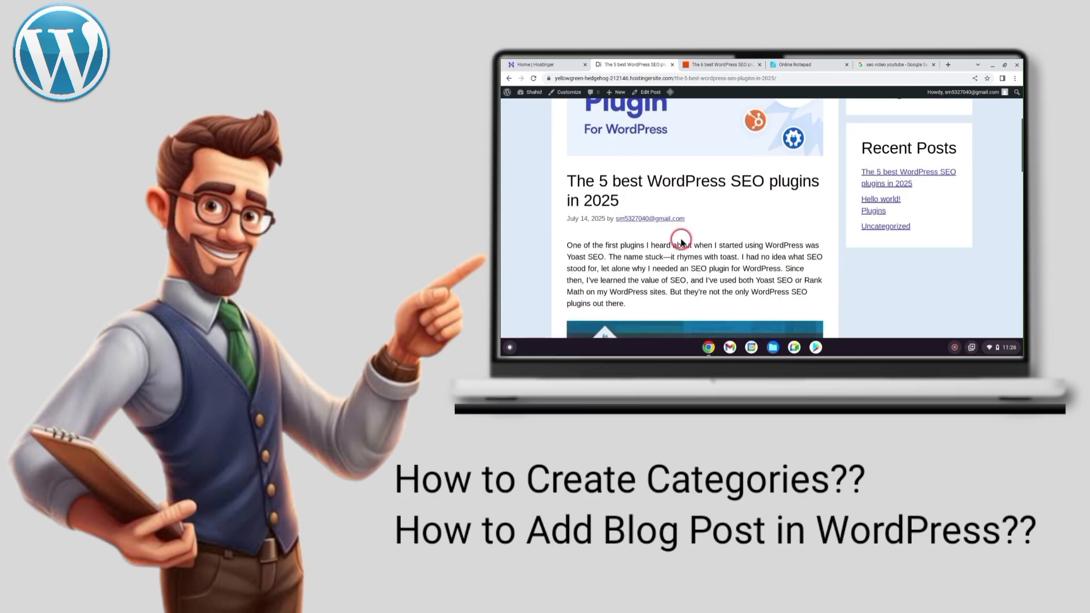
pyautogui.scroll(-2, 708, 233)
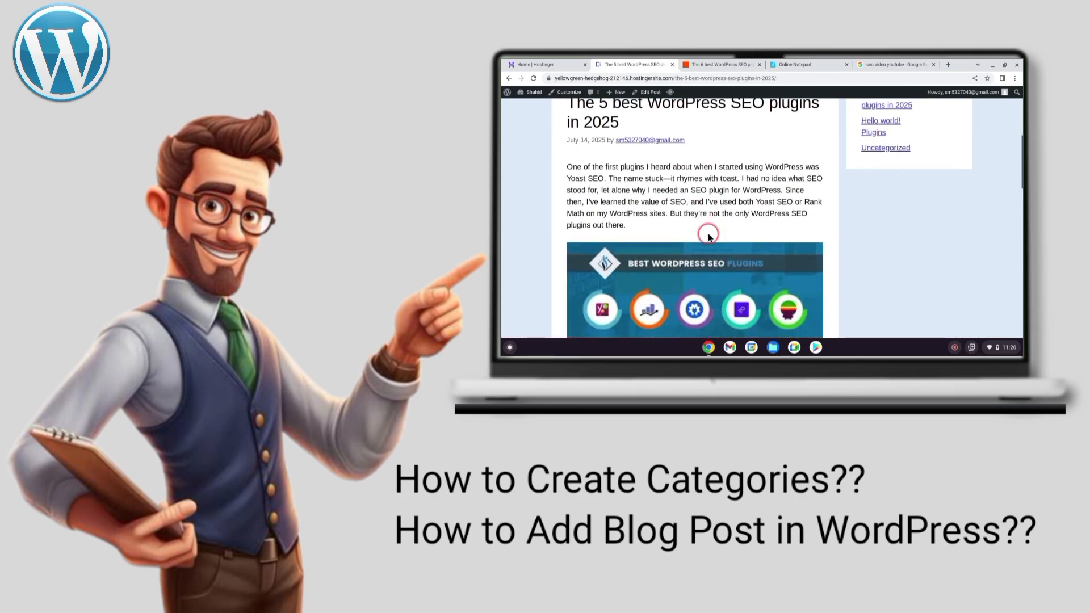
pyautogui.scroll(-5, 708, 236)
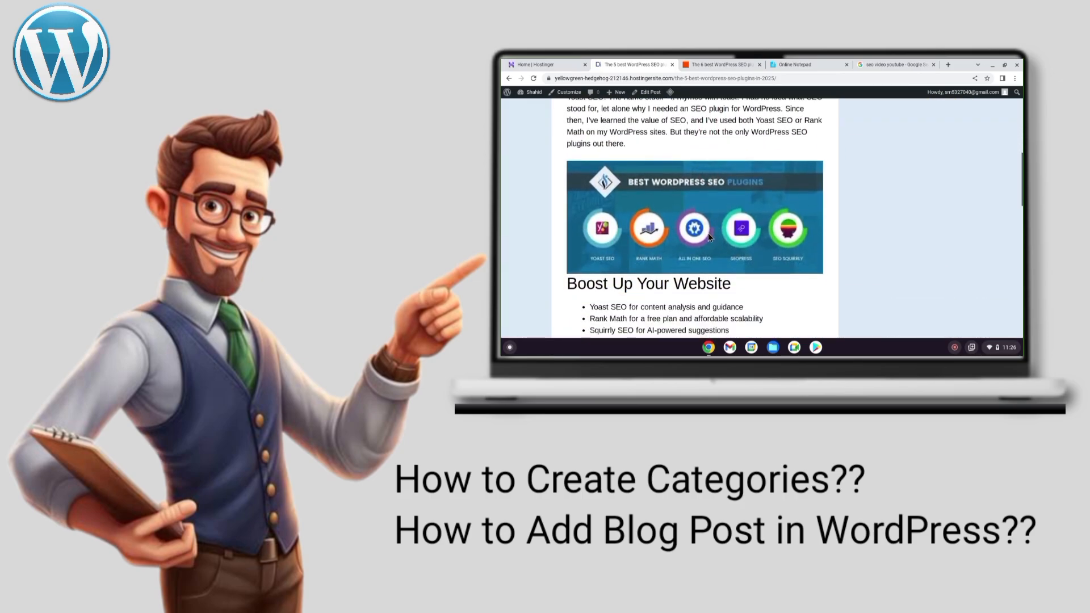
pyautogui.scroll(-10, 708, 236)
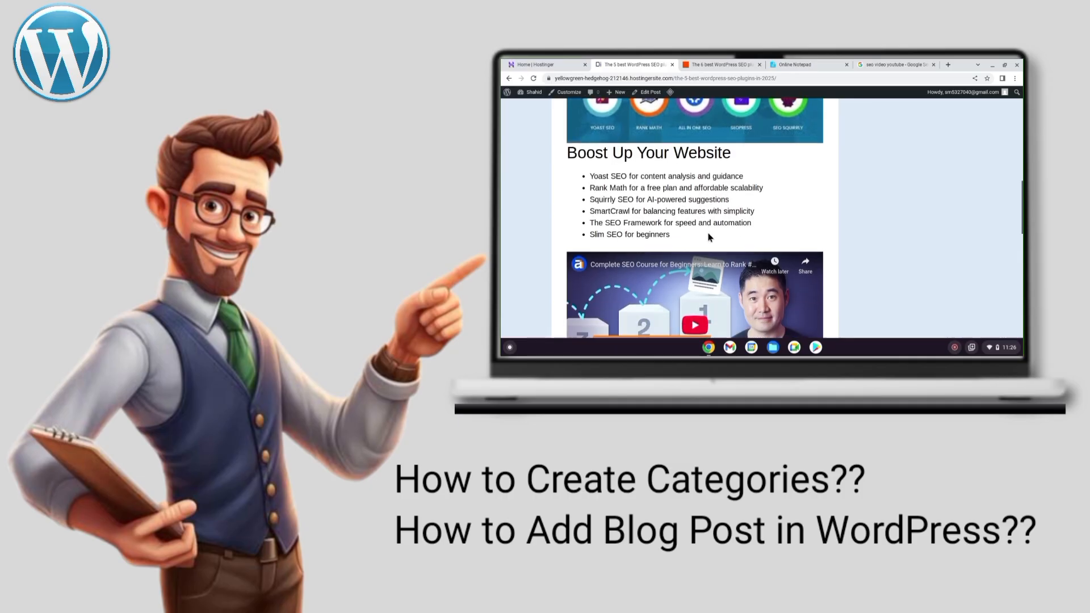
# Add a post category named Plugins with the slug Plugins
pyautogui.click(41, 205)
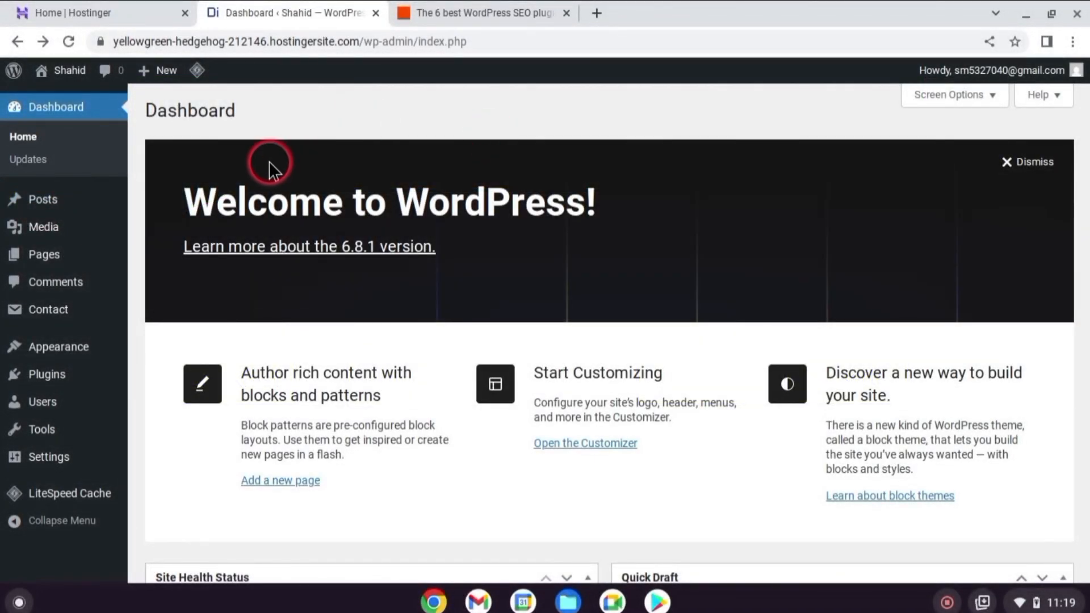
pyautogui.moveTo(42, 211)
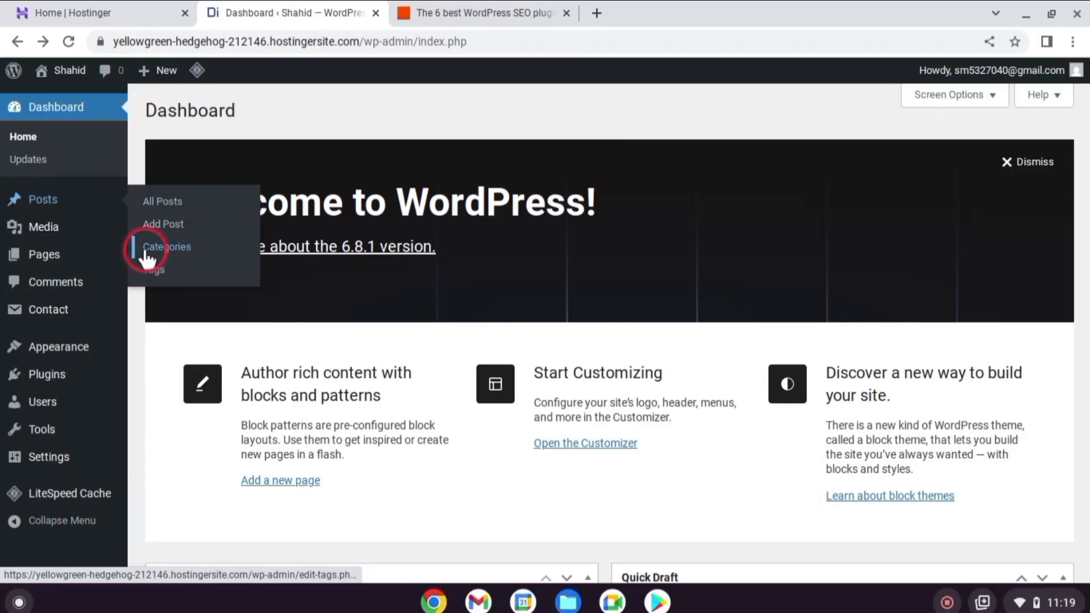
pyautogui.click(185, 248)
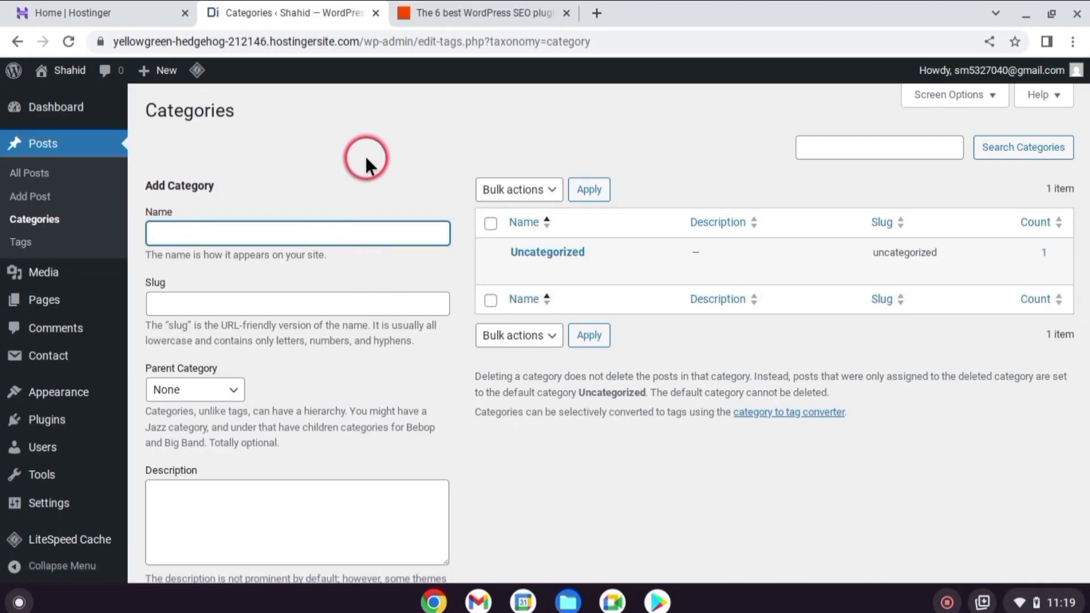
pyautogui.write('Plugins')
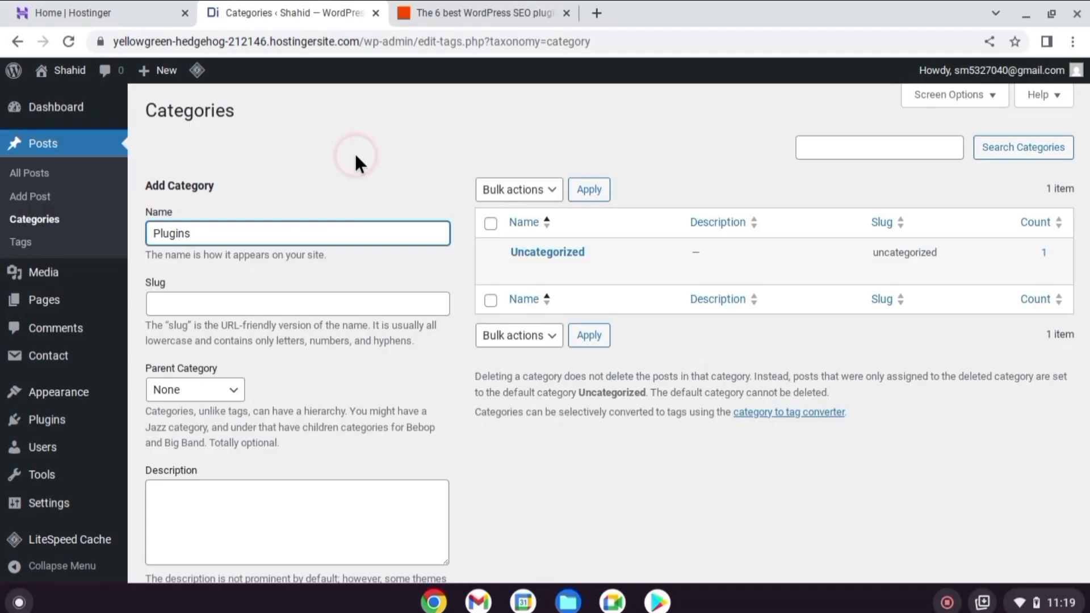
pyautogui.click(183, 294)
pyautogui.write('Plugins')
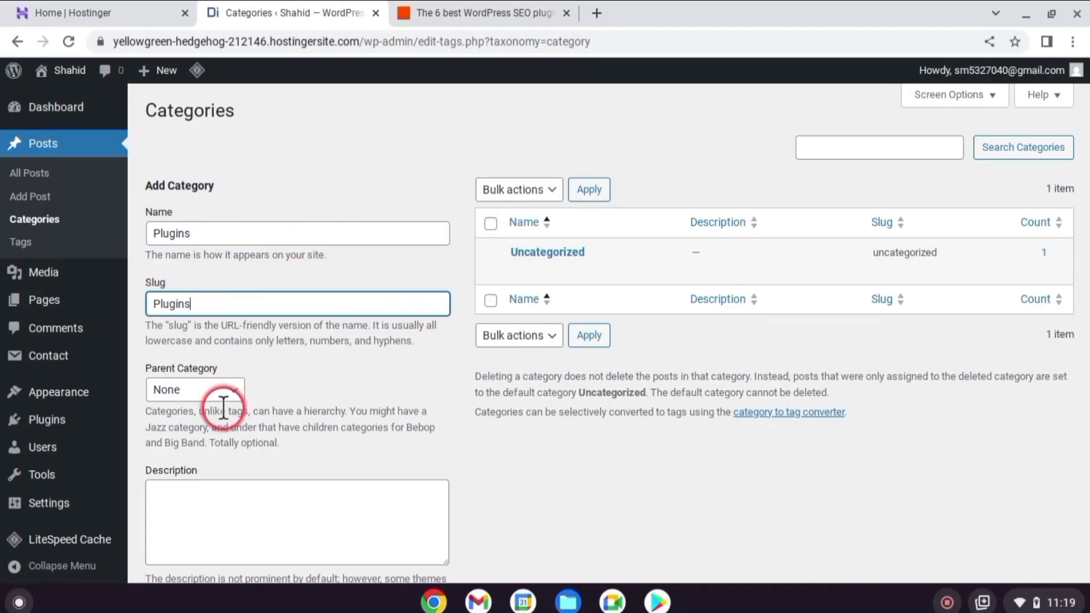
pyautogui.scroll(-2, 223, 408)
pyautogui.click(193, 499)
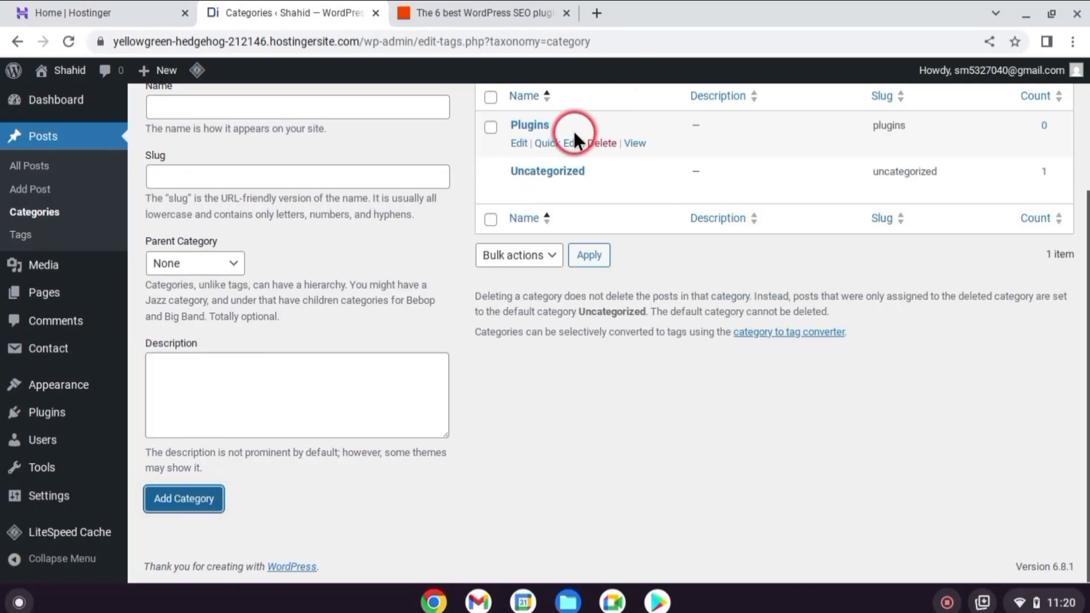
# Add another post category named Themes with the slug Themes
pyautogui.scroll(2, 574, 139)
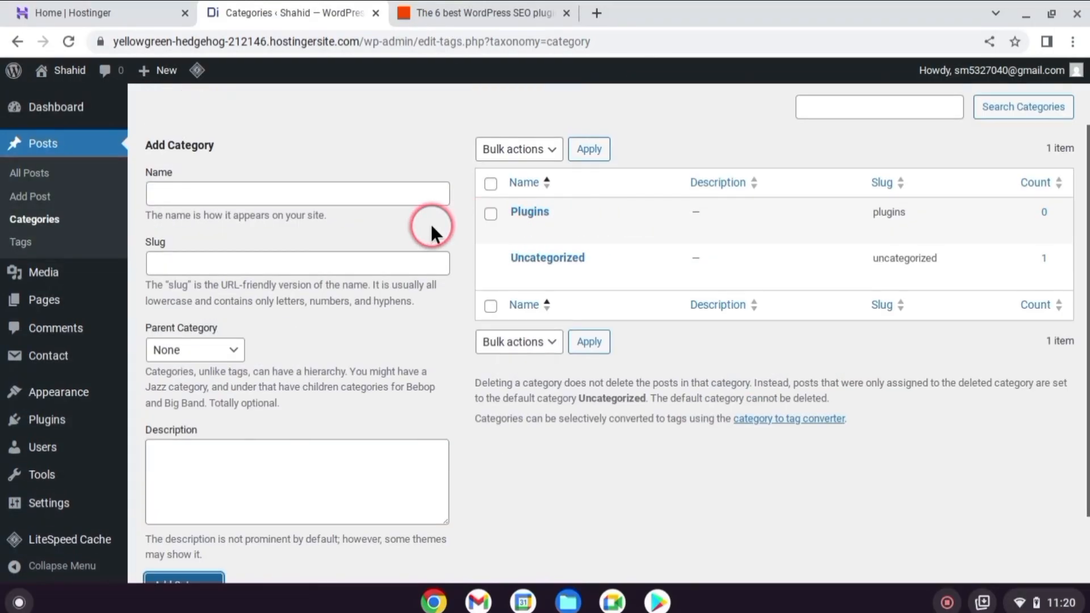
pyautogui.click(406, 194)
pyautogui.write('Themes')
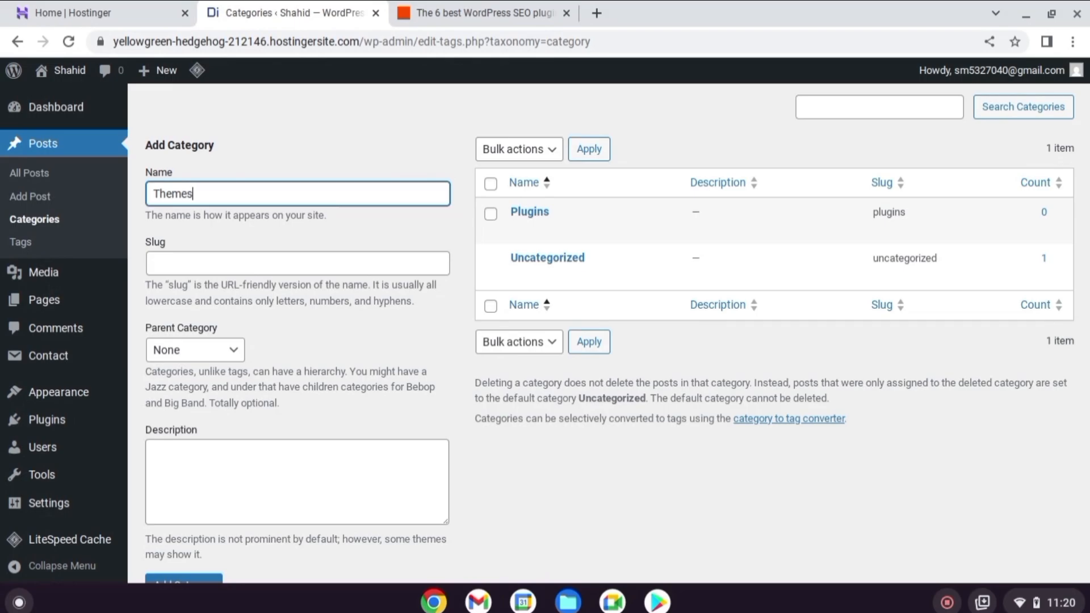
pyautogui.click(199, 256)
pyautogui.write('Themes')
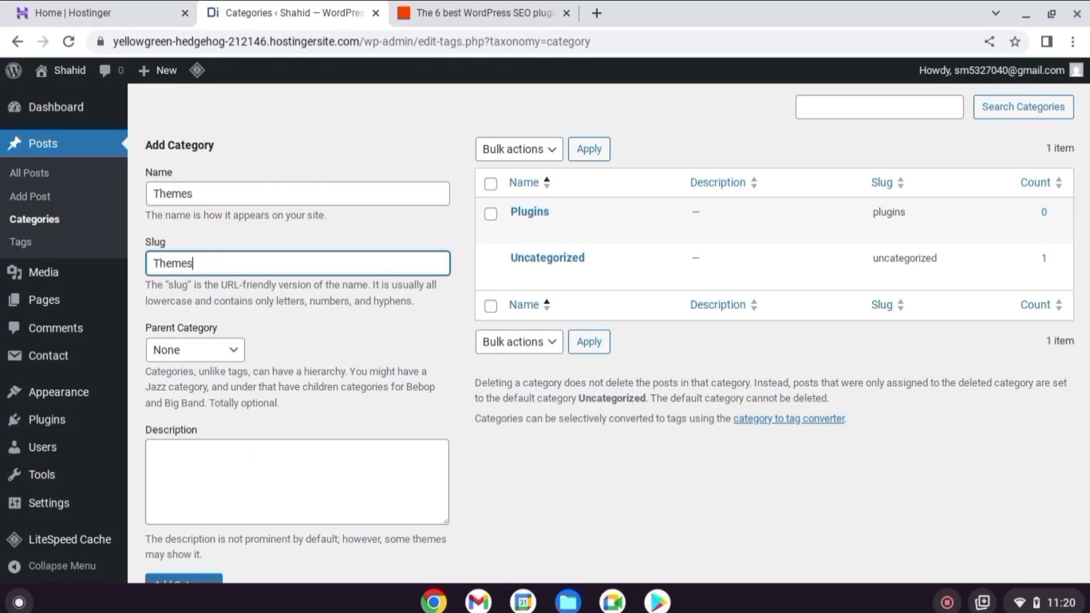
pyautogui.scroll(-2, 182, 335)
pyautogui.click(184, 497)
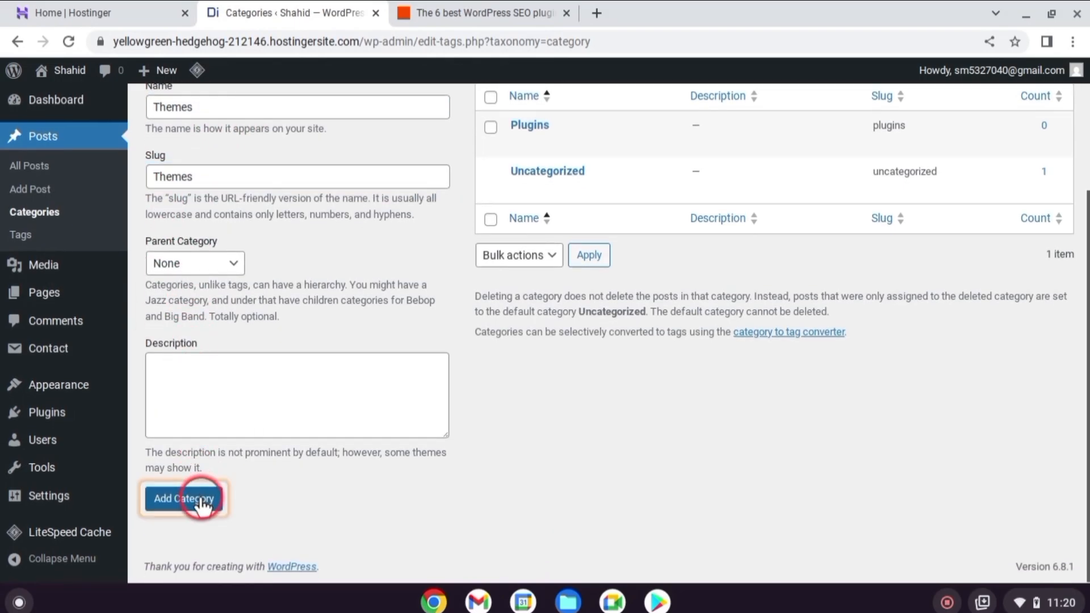
# Start a new post titled "The 5 best WordPress SEO plugins in 2025" and paste the copied introductory paragraph beginning "One of the first plugins" below it
pyautogui.scroll(2, 512, 264)
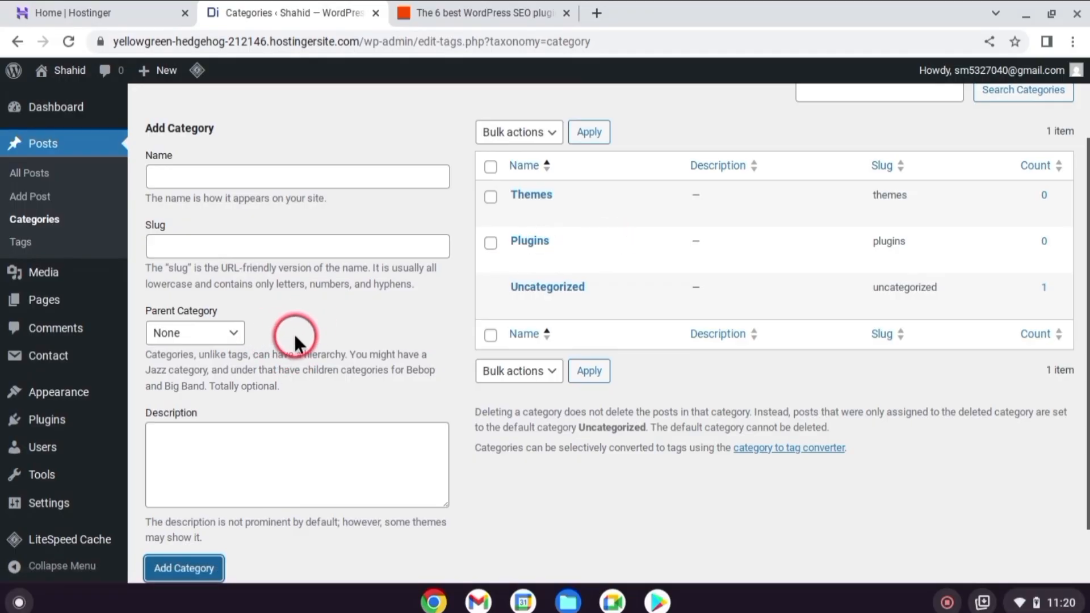
pyautogui.scroll(2, 294, 332)
pyautogui.scroll(1, 301, 272)
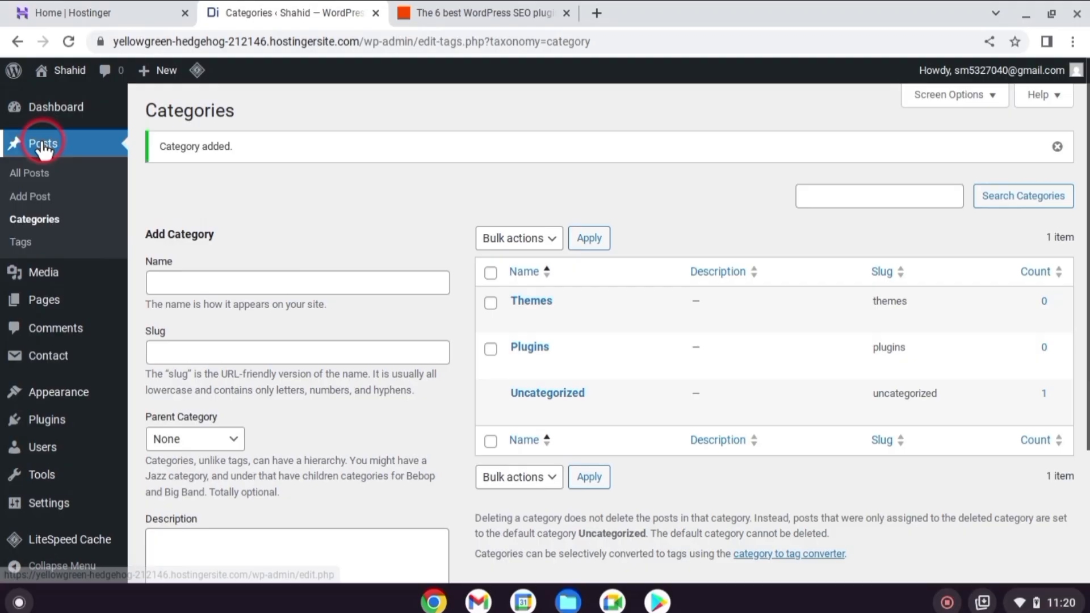
pyautogui.click(52, 197)
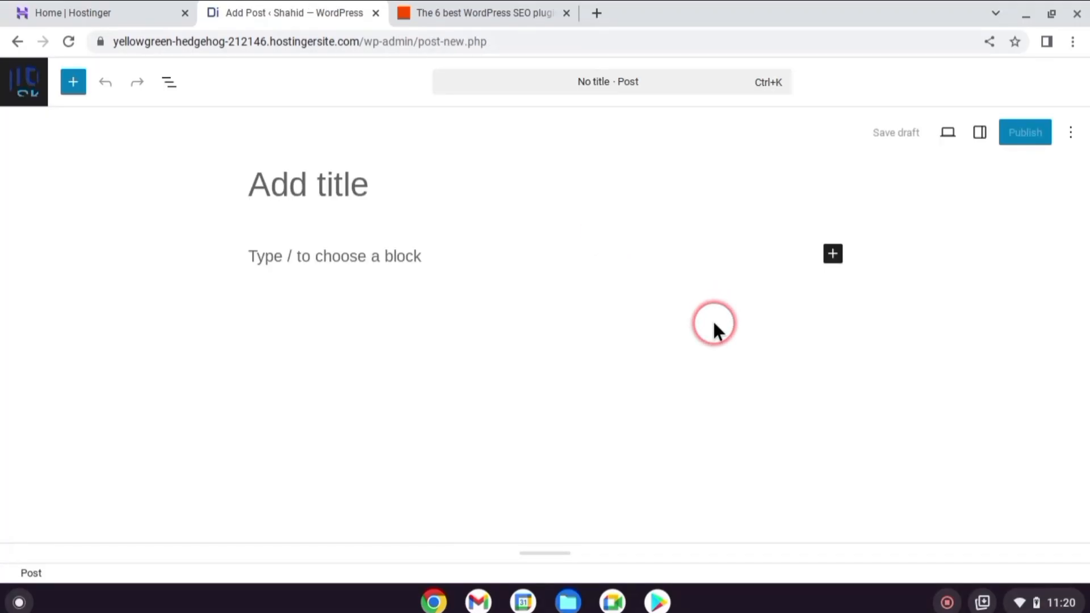
pyautogui.write('The 5 best WordPress SEO plugins in 2025')
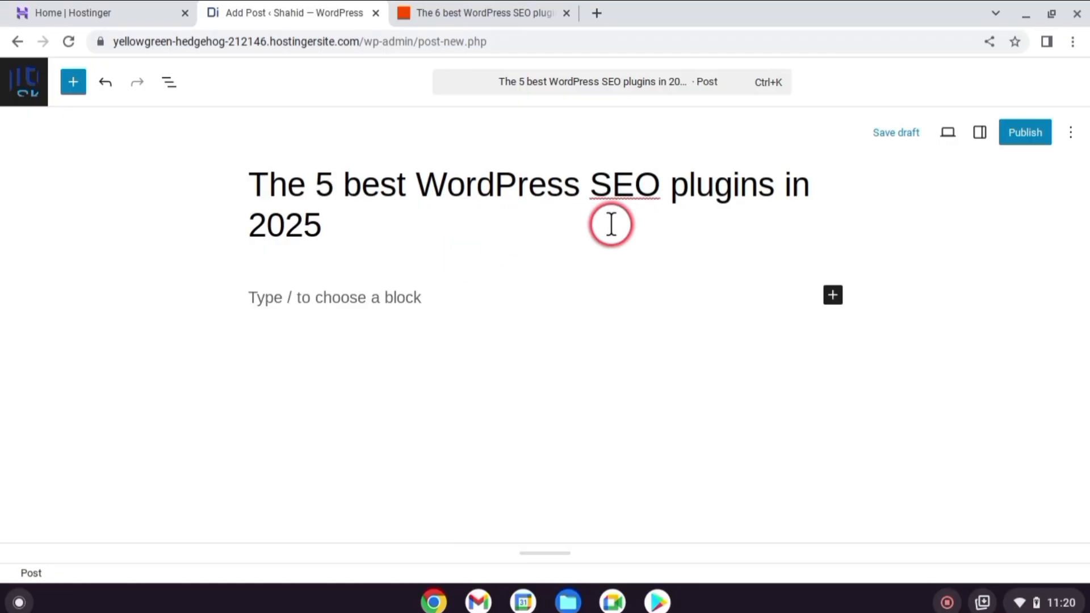
pyautogui.click(455, 299)
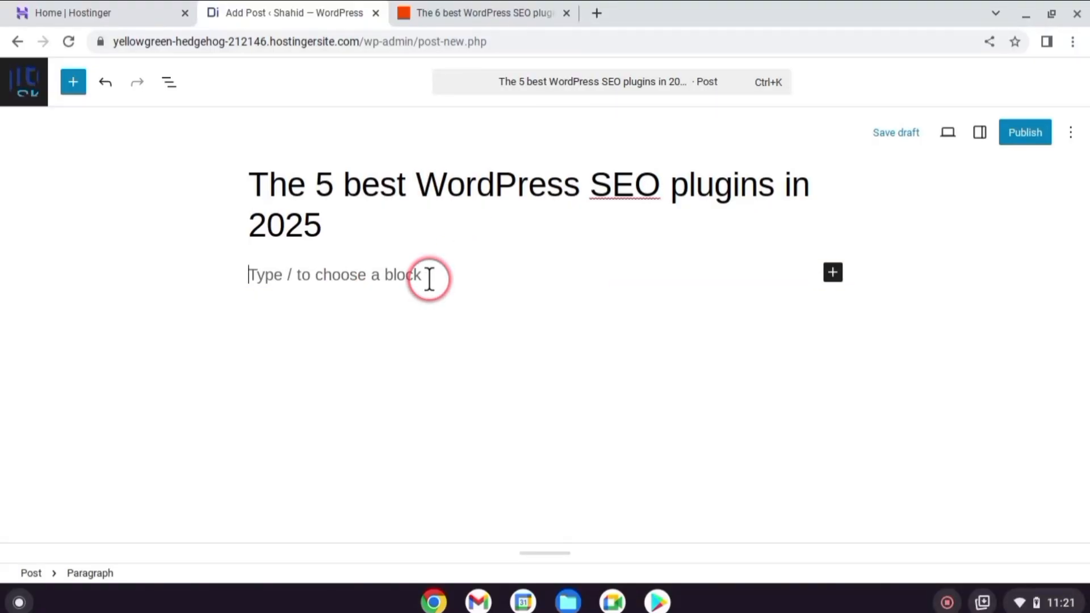
pyautogui.write("One of the first plugins I heard about when I started using WordPress was Yoast SEO. The name stuck—it rhymes with toast. I had no idea what SEO stood for, let alone why I needed an SEO plugin for WordPress. Since then, I've learned the value of SEO, and I've used both Yoast SEO or Rank Math on my WordPress sites. But they're not the only WordPress SEO plugins out there.")
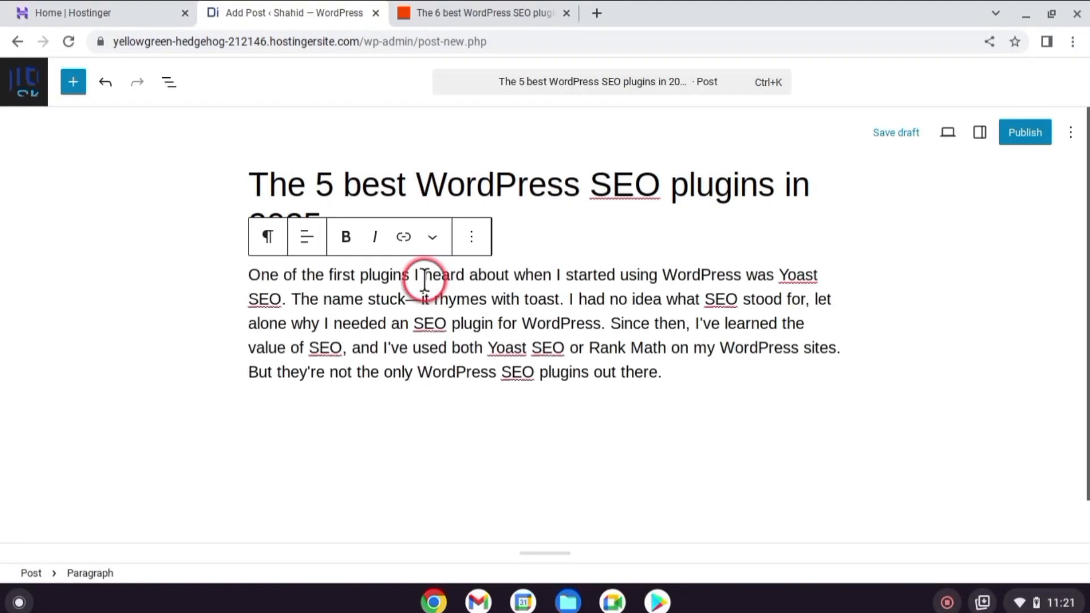
# Insert a gallery below the introductory paragraph containing the "Best WordPress SEO Plugins" image
pyautogui.press('Return')
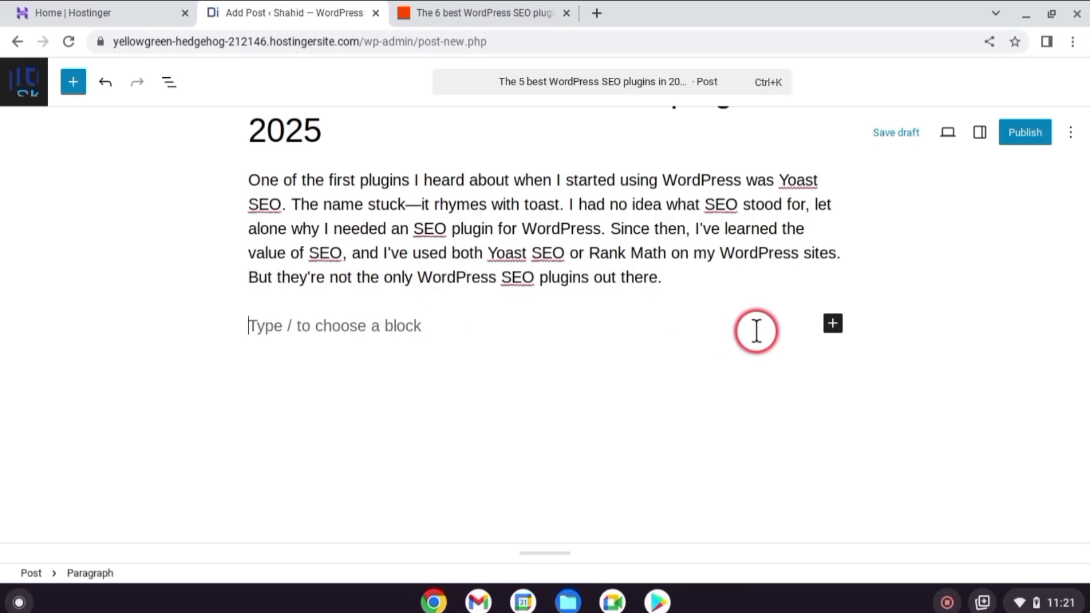
pyautogui.click(833, 325)
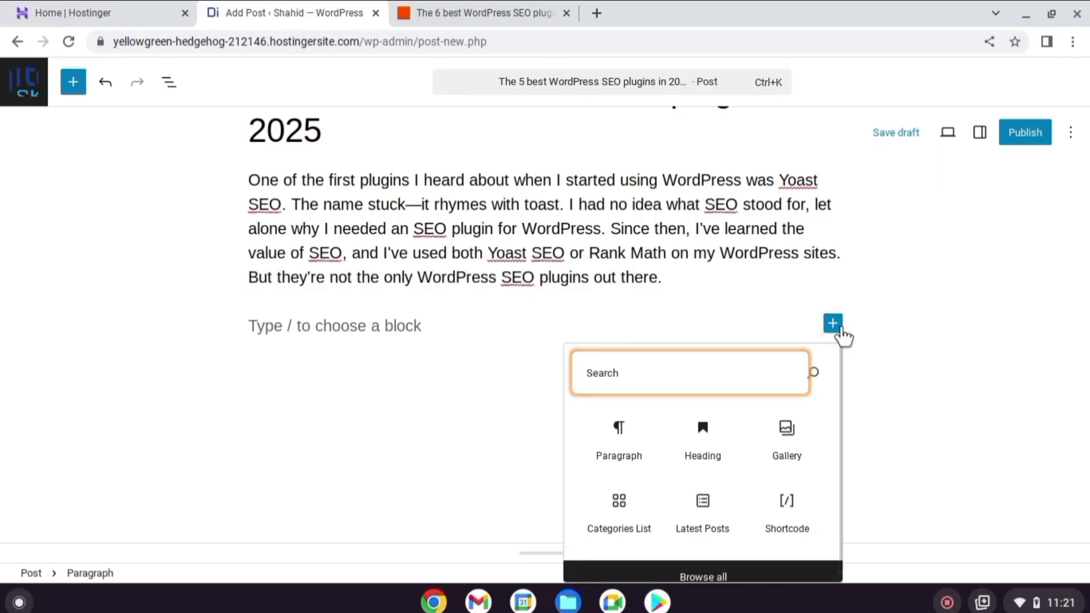
pyautogui.click(796, 450)
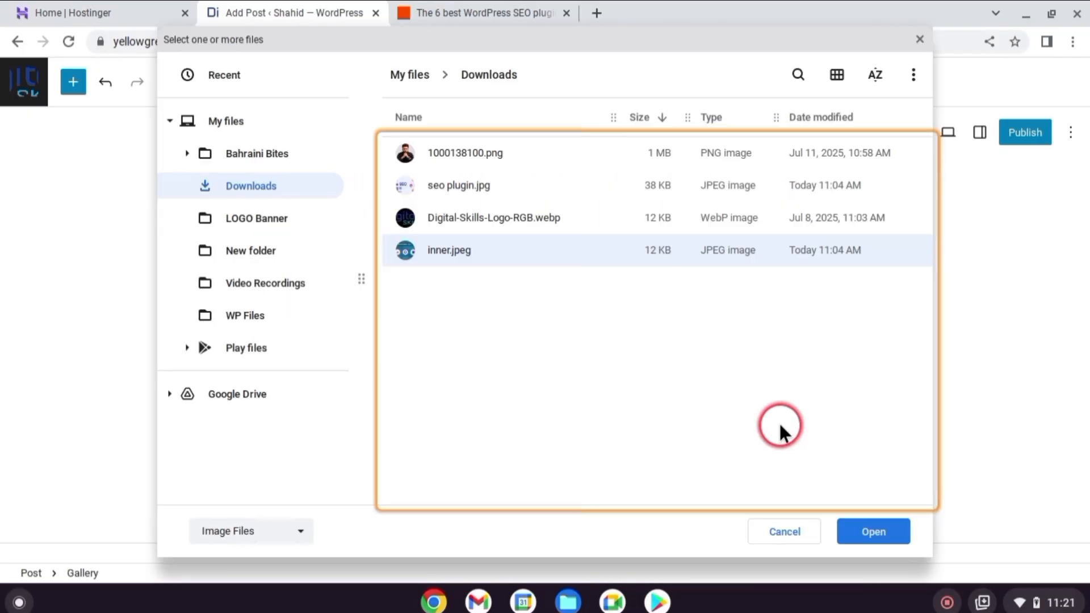
pyautogui.click(888, 533)
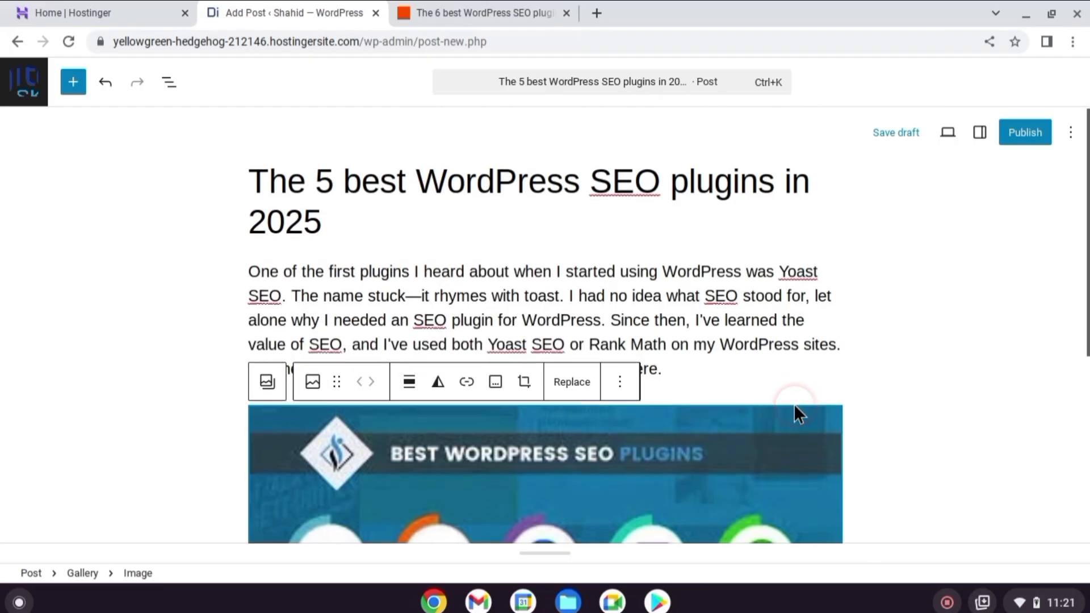
# Paste "Boost Up Your Website" into a new block below the gallery and convert it to a level 2 heading
pyautogui.scroll(-5, 793, 404)
pyautogui.click(685, 453)
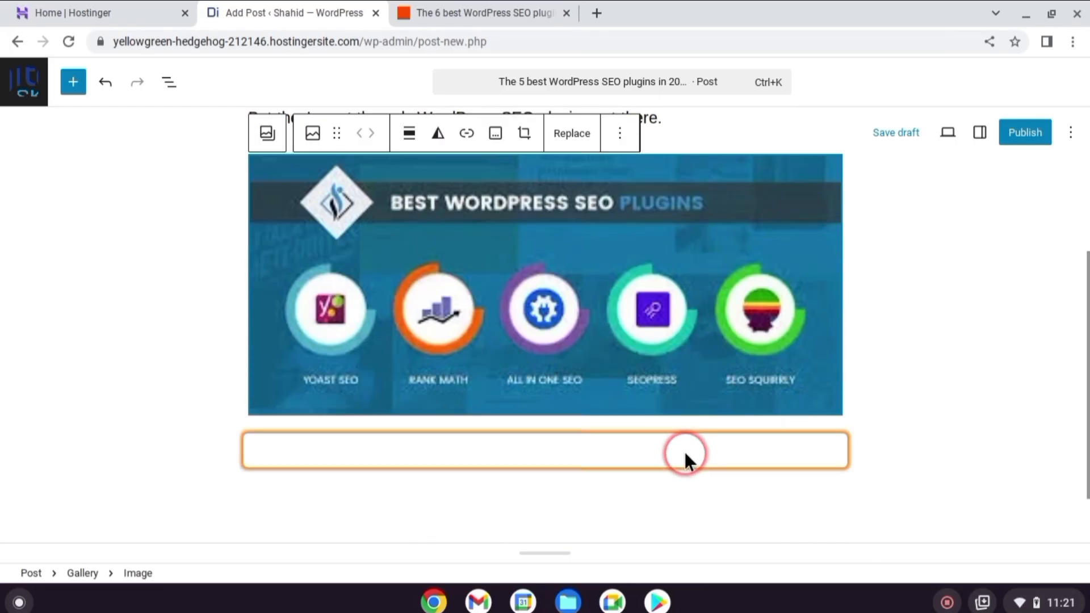
pyautogui.write('Boost Up Your Website')
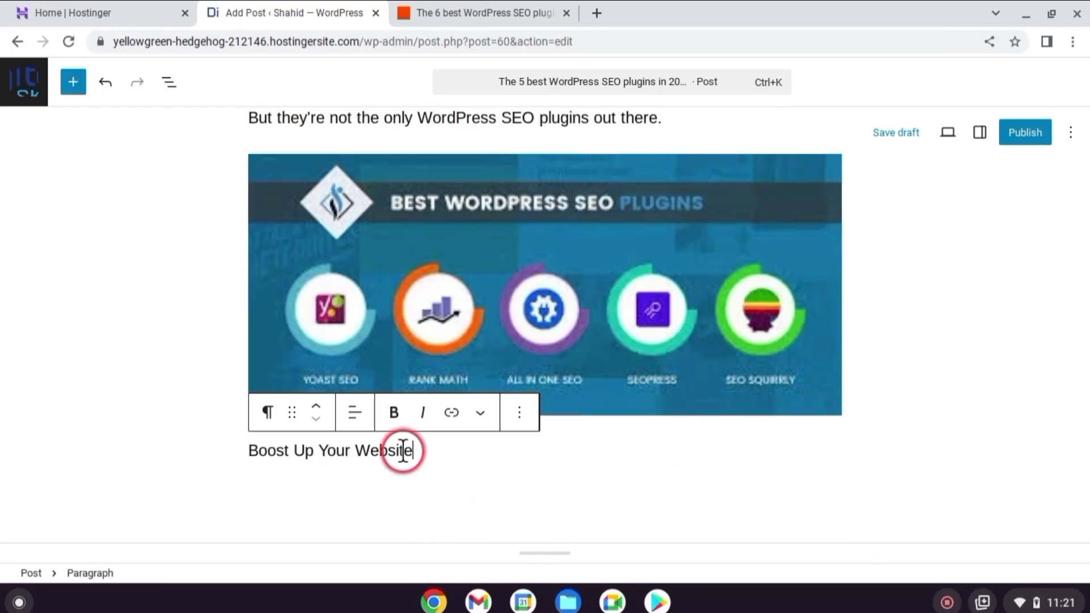
pyautogui.click(268, 415)
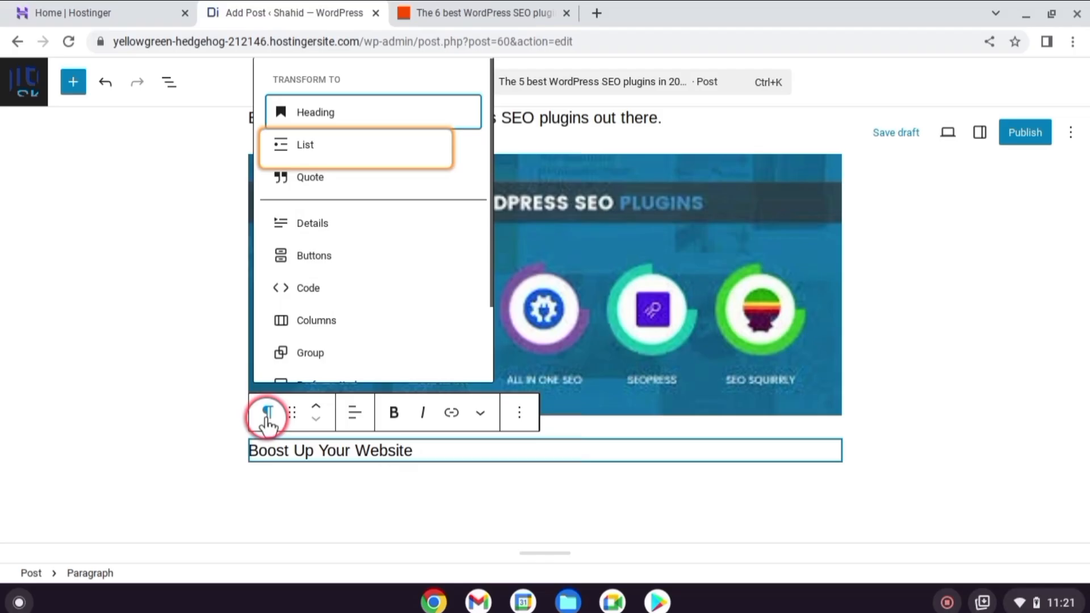
pyautogui.click(321, 116)
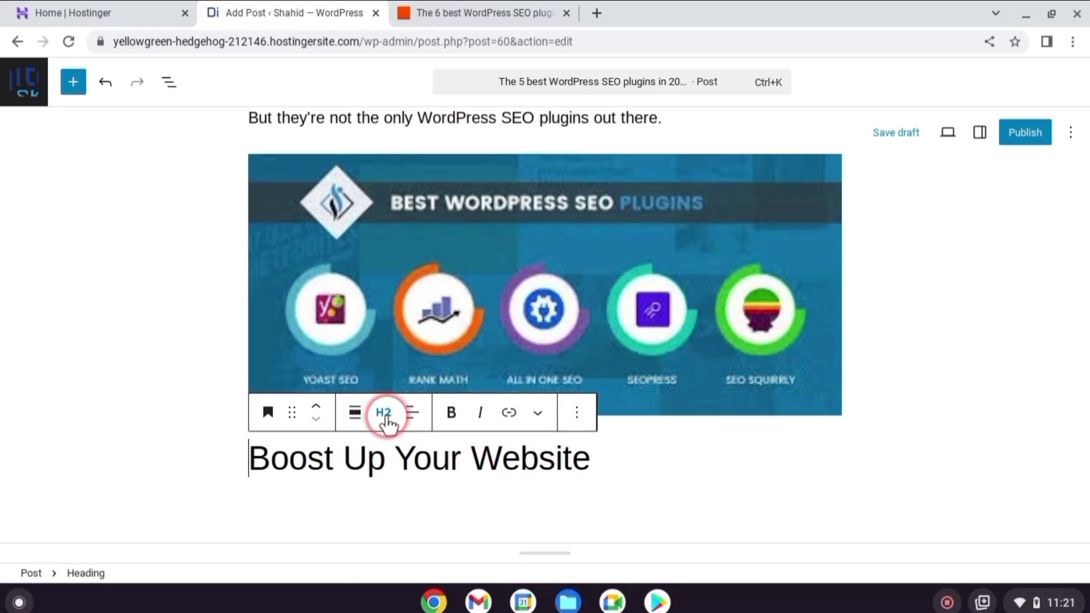
pyautogui.click(385, 420)
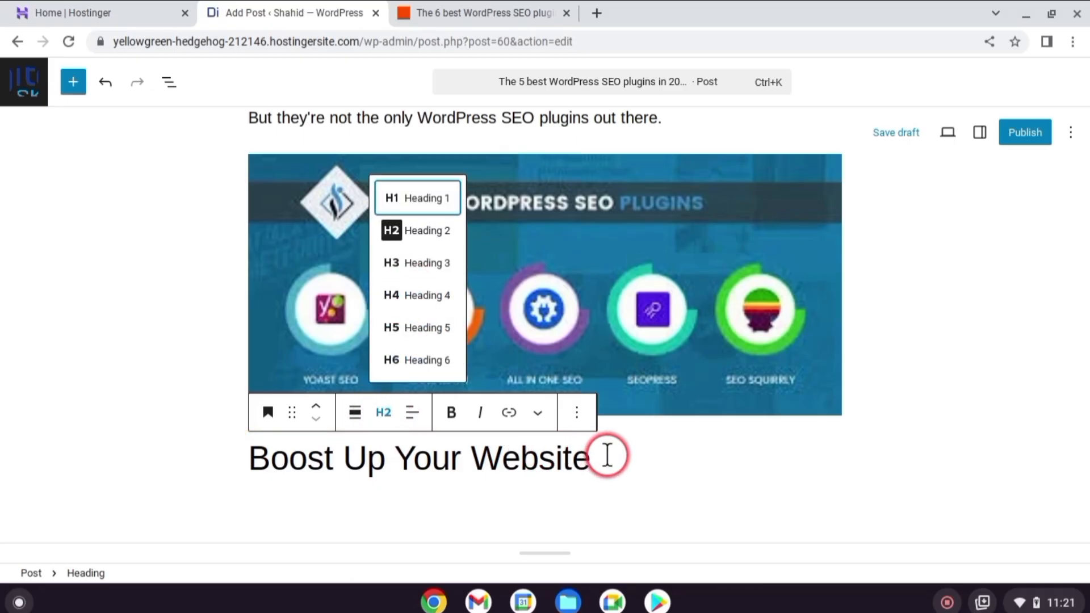
pyautogui.click(606, 456)
# Paste the copied SEO plugin lines, from Yoast SEO to Slim SEO, below the heading and convert them to a bulleted list
pyautogui.scroll(-3, 606, 456)
pyautogui.click(568, 366)
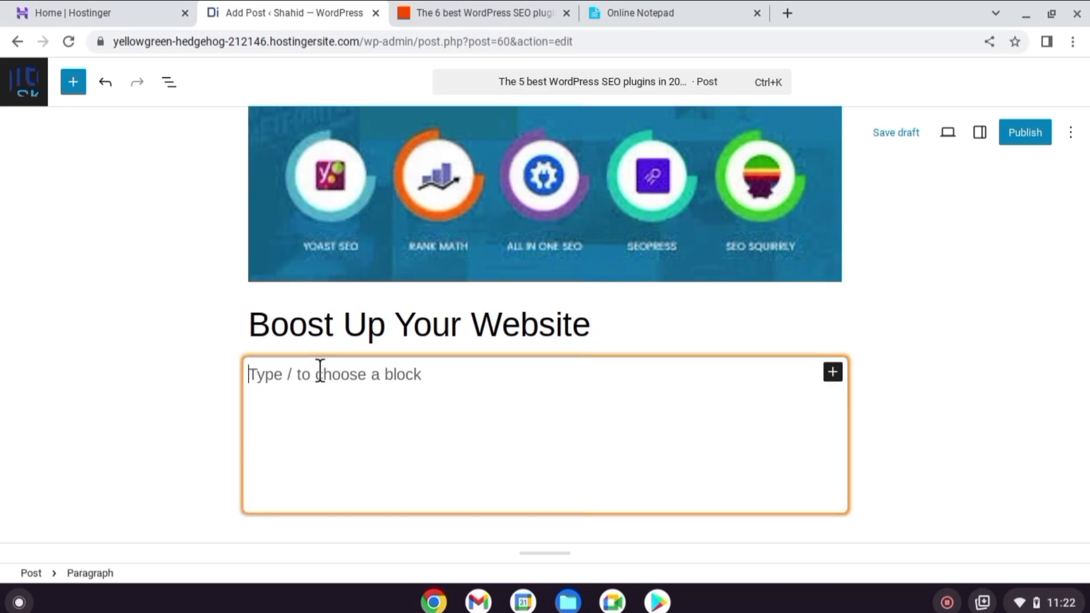
pyautogui.write('Yoast SEO for content analysis and guidance Rank Math for a free plan and affordable scalability Squirrly SEO for AI-powered suggestions SmartCrawl for balancing features with simplicity The SEO Framework for speed and automation Slim SEO for beginners')
pyautogui.moveTo(243, 250); pyautogui.dragTo(419, 382)
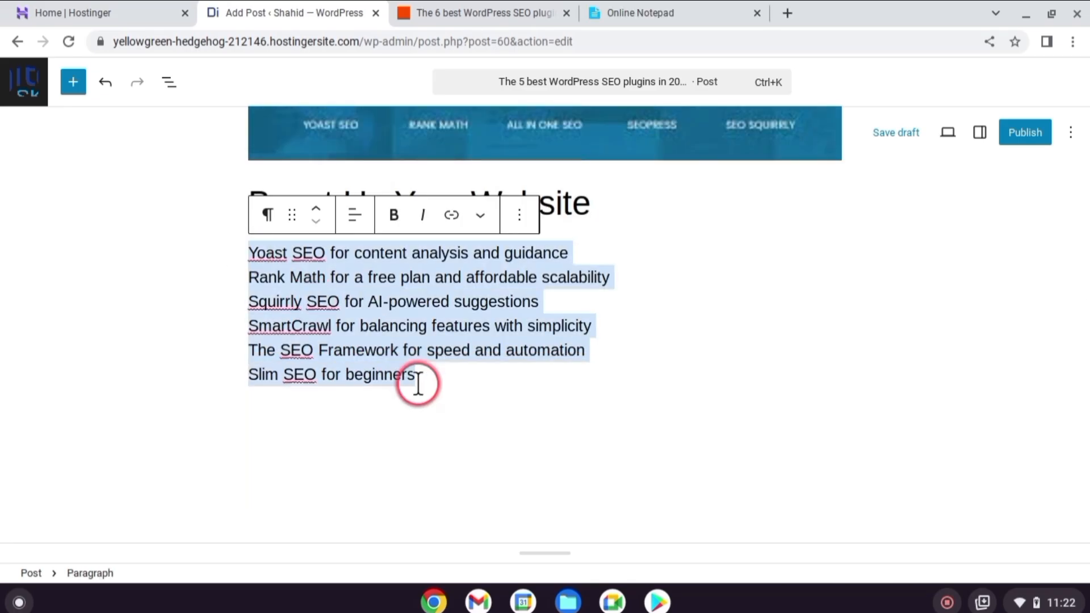
pyautogui.click(269, 217)
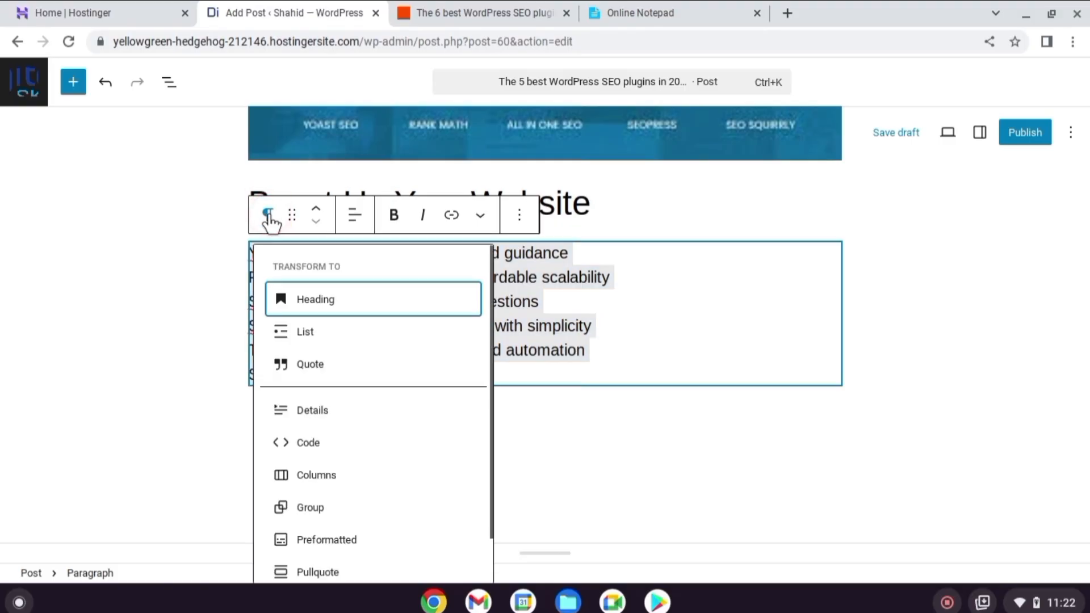
pyautogui.click(301, 333)
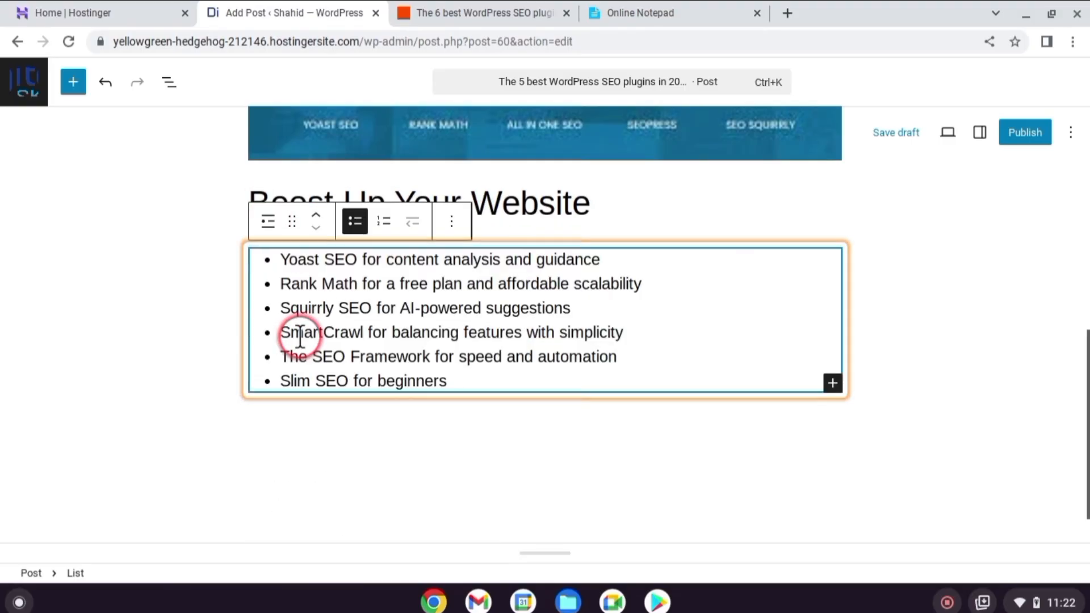
pyautogui.click(513, 410)
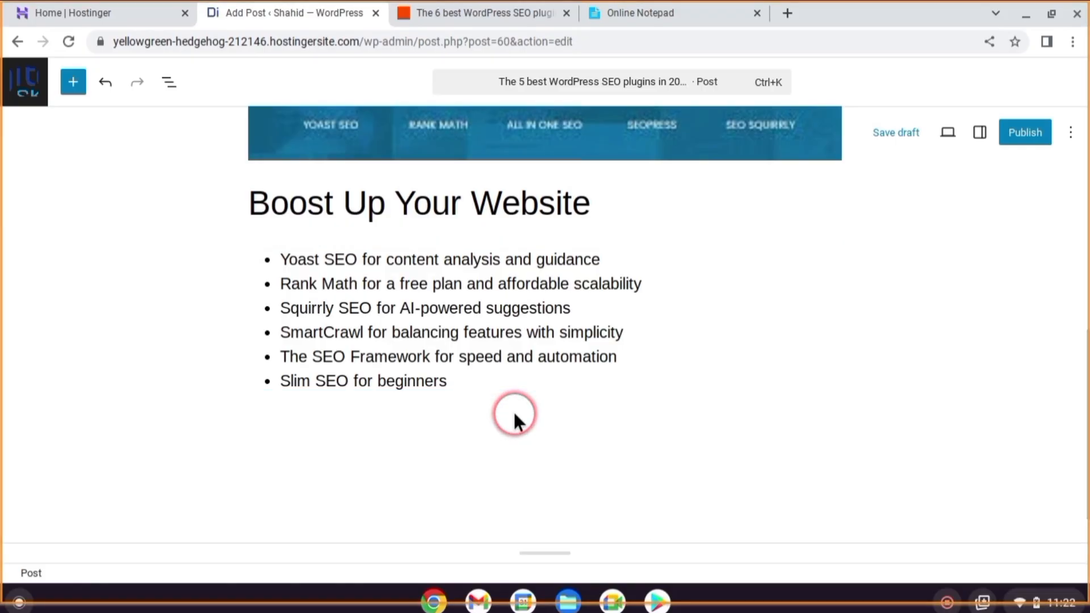
# Insert a video block below the list and embed the "Complete SEO Course for Beginners" YouTube video from its copied URL
pyautogui.click(316, 350)
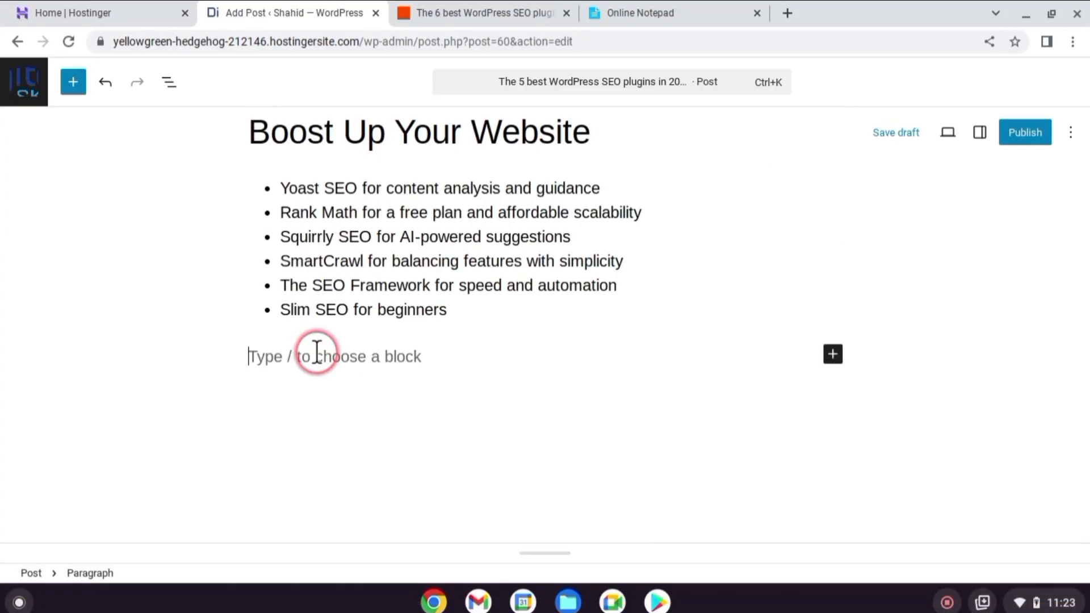
pyautogui.click(833, 354)
pyautogui.write('vide')
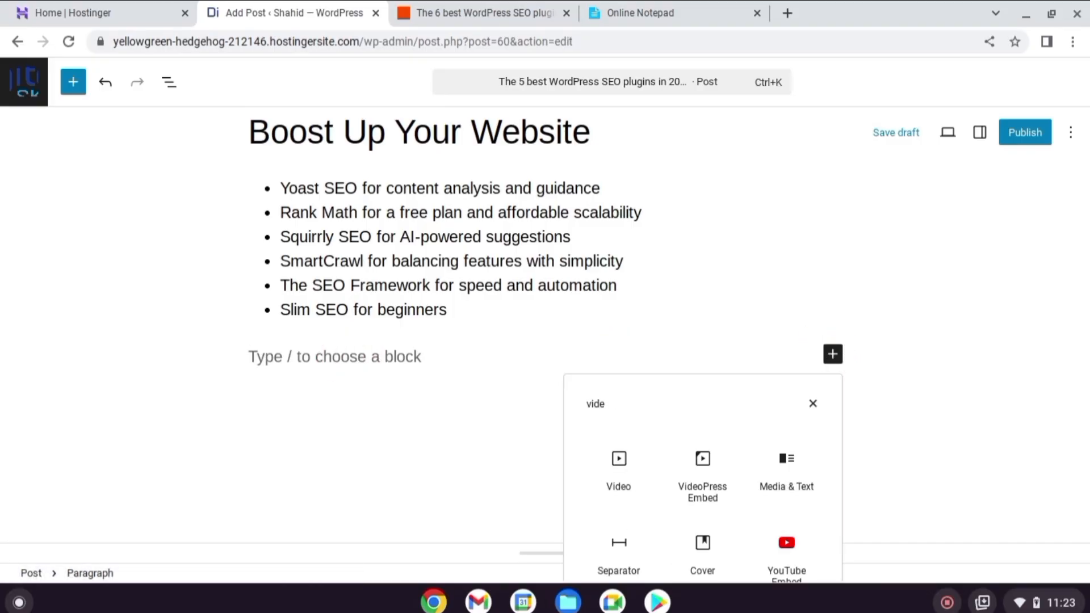
pyautogui.click(623, 462)
pyautogui.click(456, 306)
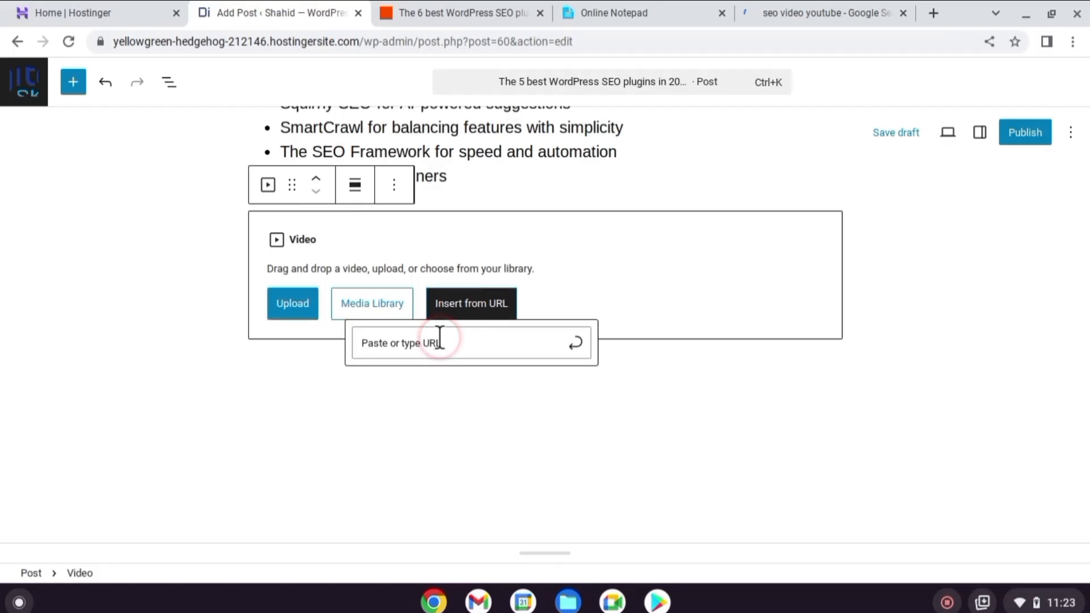
pyautogui.write('https://www.youtube.com/watch?v=xsVTqzratPs')
pyautogui.click(576, 343)
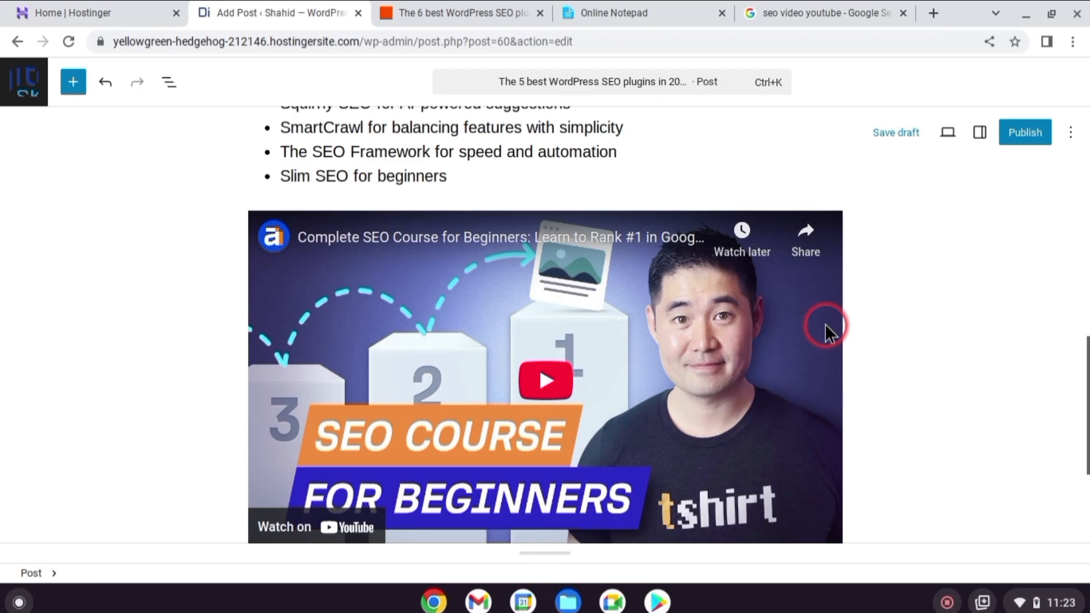
# Set the "Top 5 Free SEO Plugin For WordPress" picture as the post's featured image
pyautogui.scroll(-2, 827, 324)
pyautogui.click(980, 132)
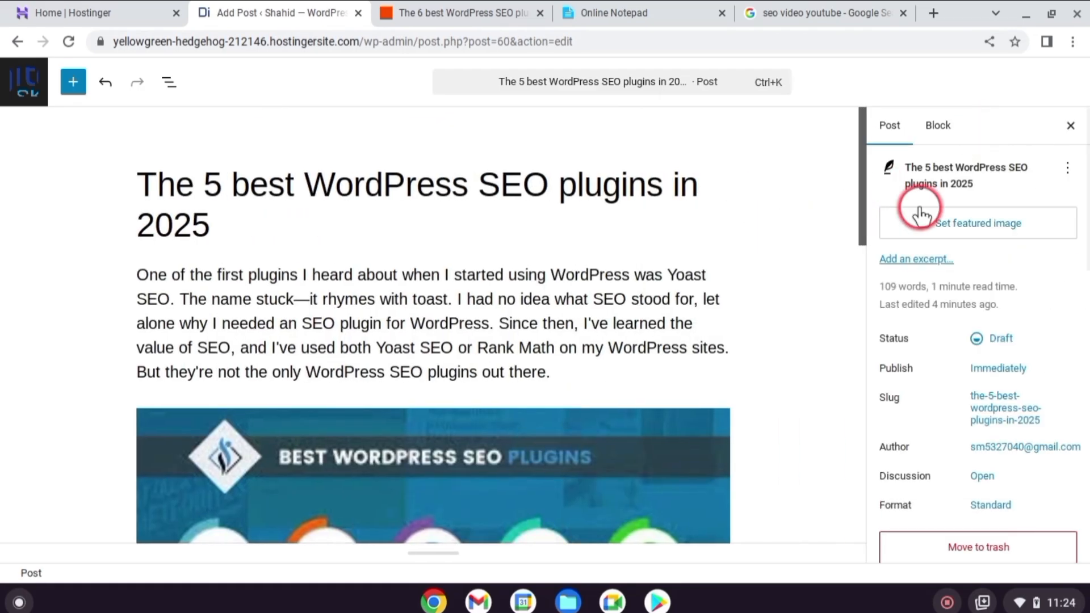
pyautogui.click(1002, 227)
pyautogui.click(993, 536)
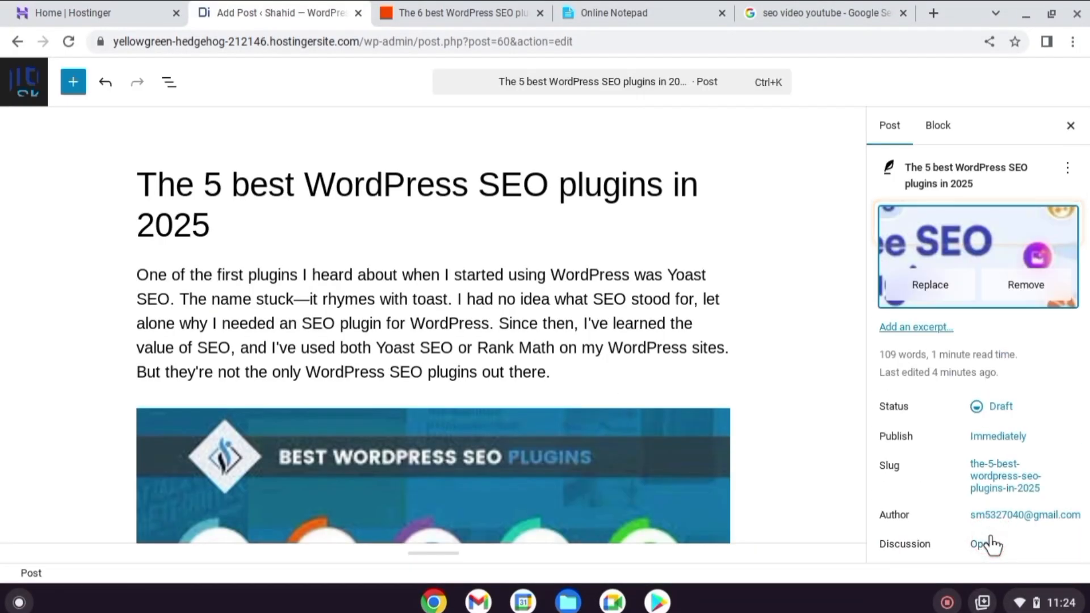
# Assign the post to the Plugins category in the post settings
pyautogui.scroll(-5, 918, 340)
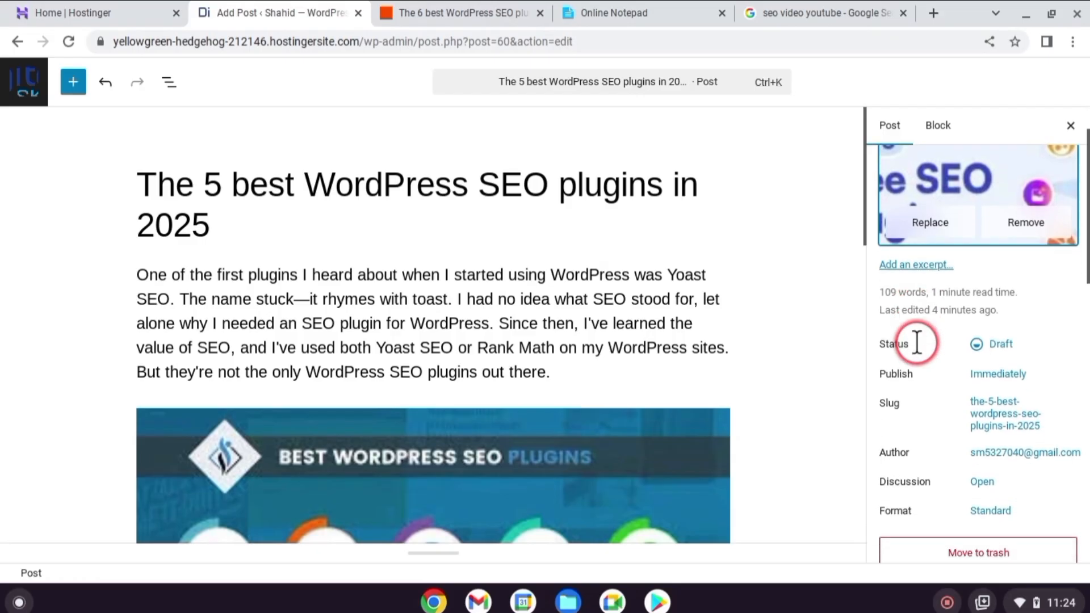
pyautogui.scroll(-7, 917, 337)
pyautogui.click(1063, 307)
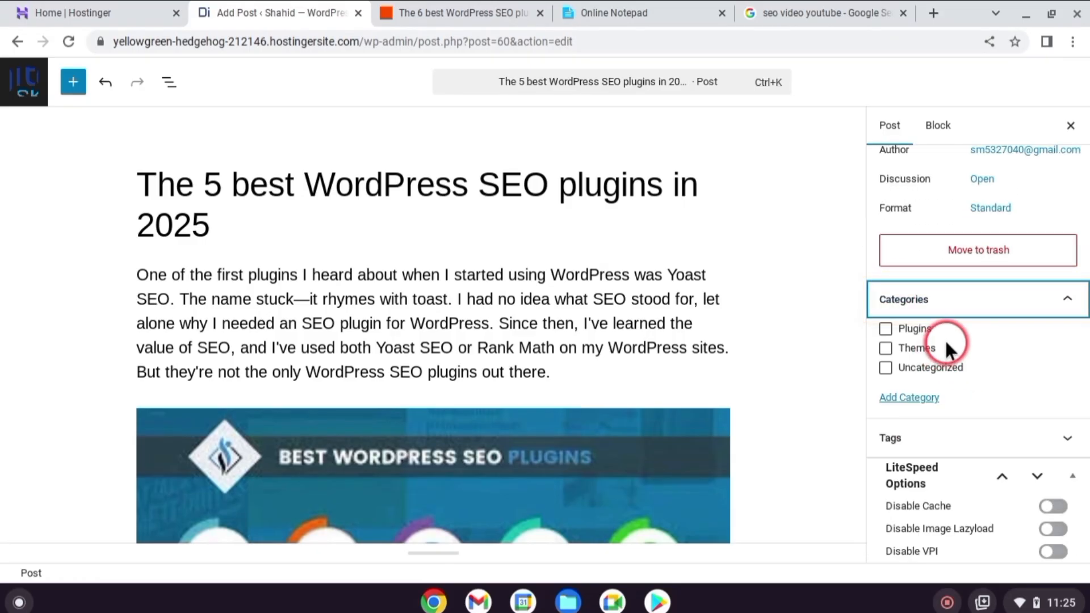
pyautogui.click(886, 329)
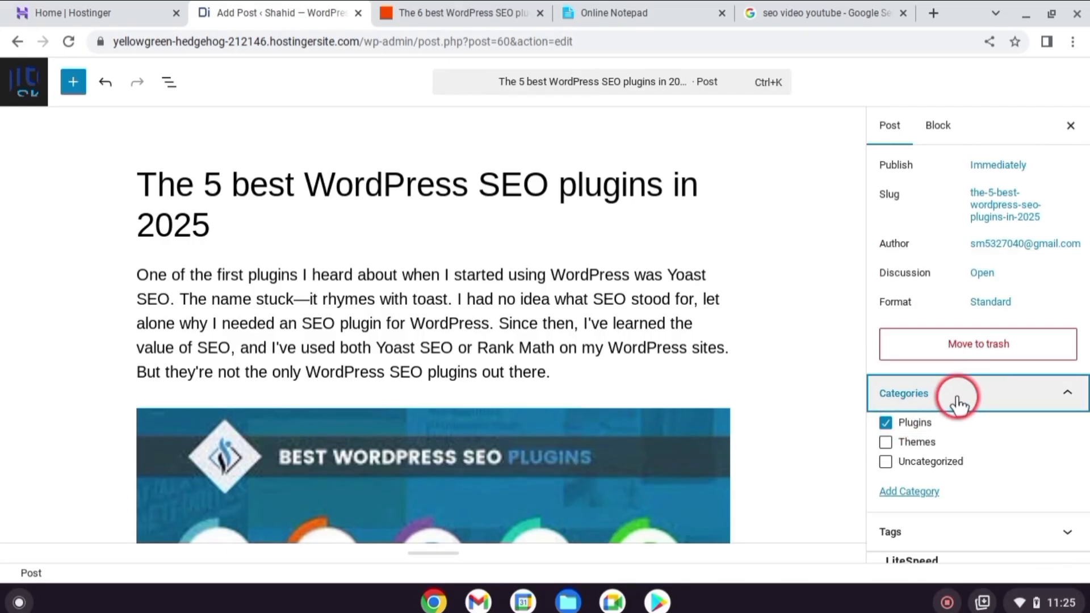
# Add the tags "plugins" and "best plugins 2025" to the post
pyautogui.scroll(-3, 959, 396)
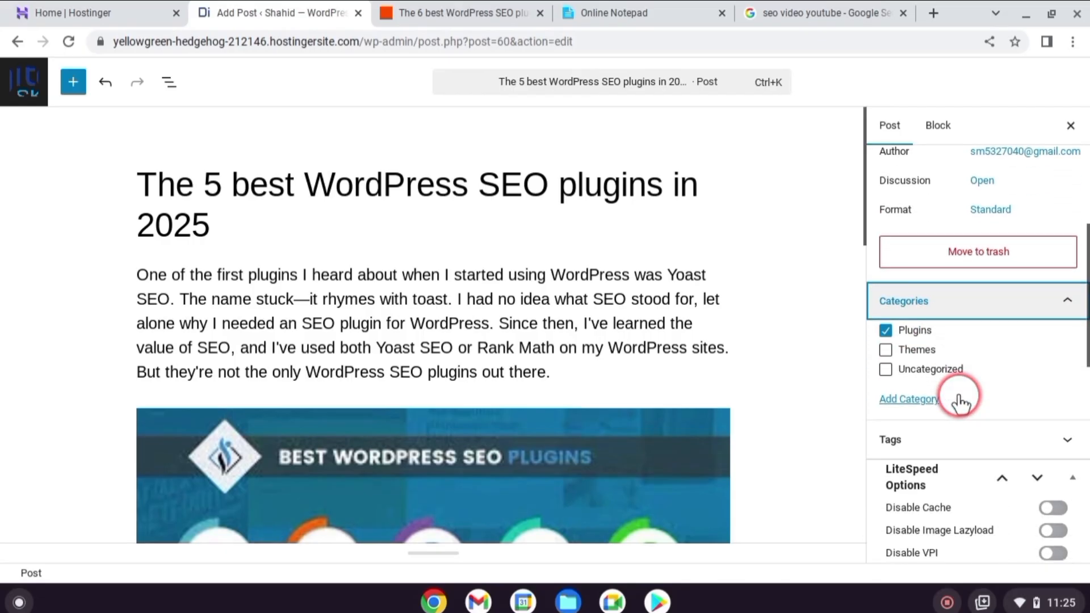
pyautogui.scroll(-3, 959, 402)
pyautogui.click(972, 362)
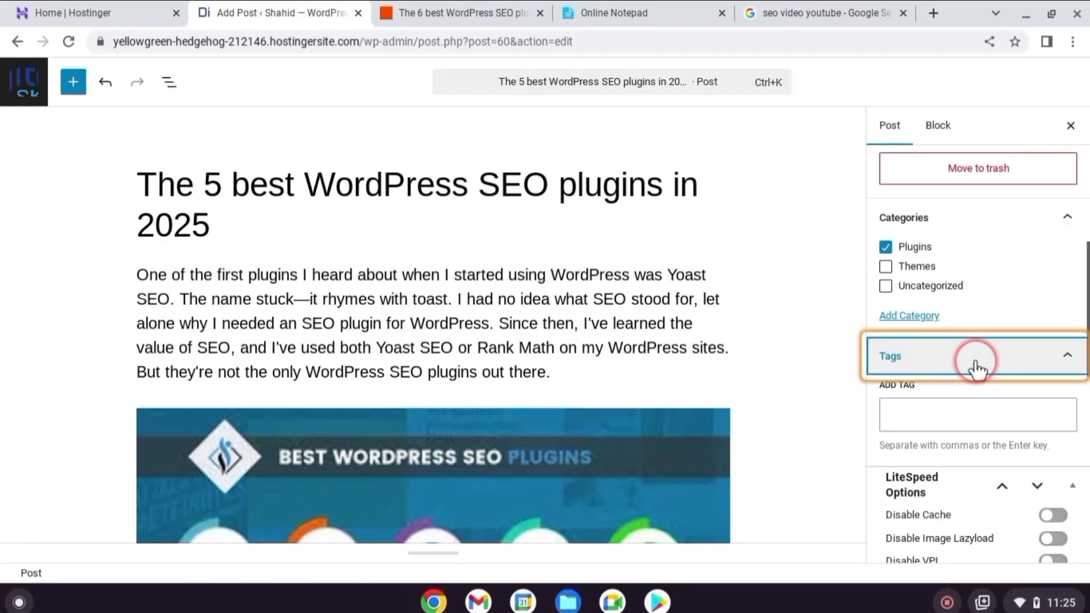
pyautogui.click(938, 411)
pyautogui.write('plugins')
pyautogui.press('Return')
pyautogui.write('best WordPress SEO plugins in 2')
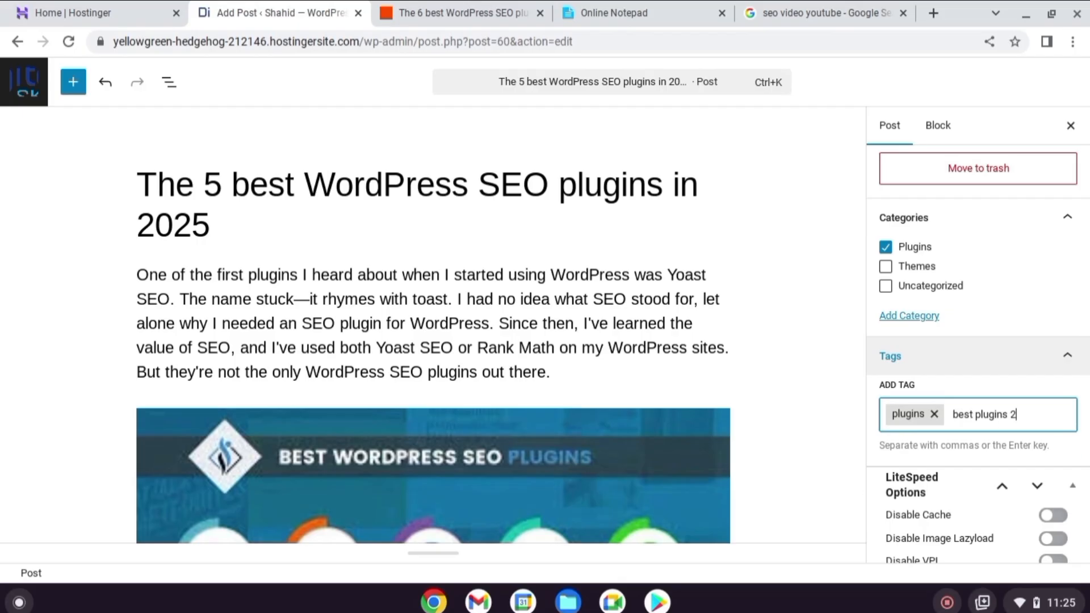
pyautogui.write('025')
pyautogui.press('Return')
pyautogui.press('BackSpace')
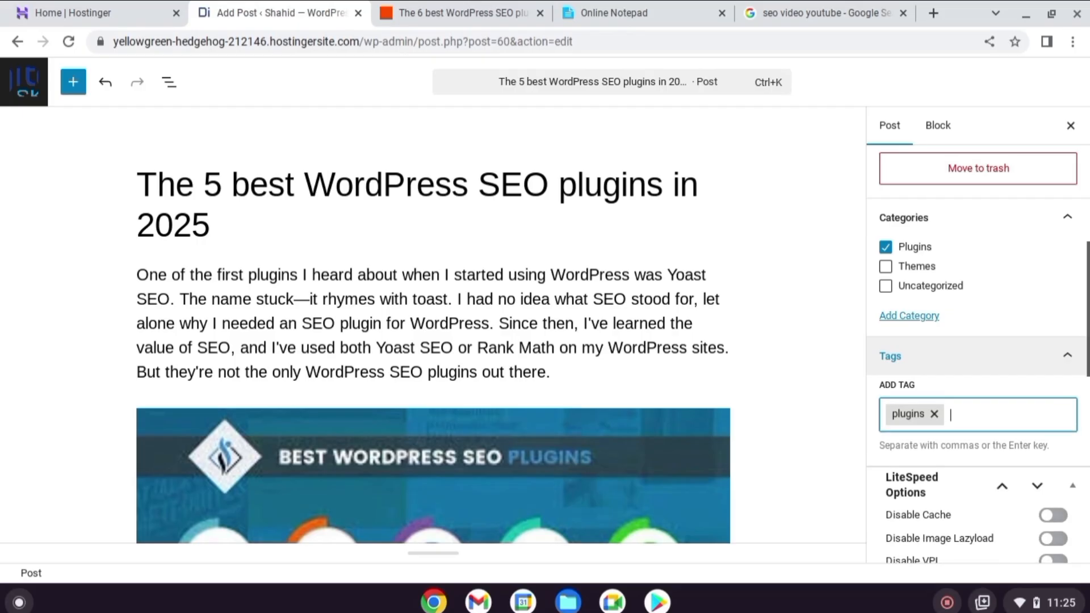
pyautogui.scroll(-1, 968, 422)
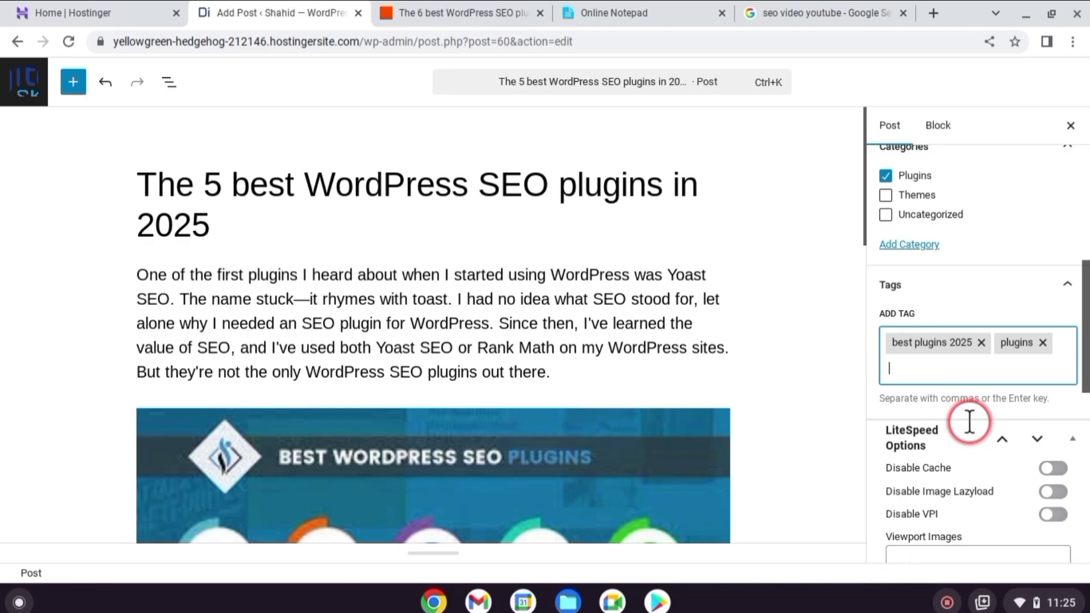
# Close the post settings and publish the SEO plugins post
pyautogui.scroll(10, 959, 408)
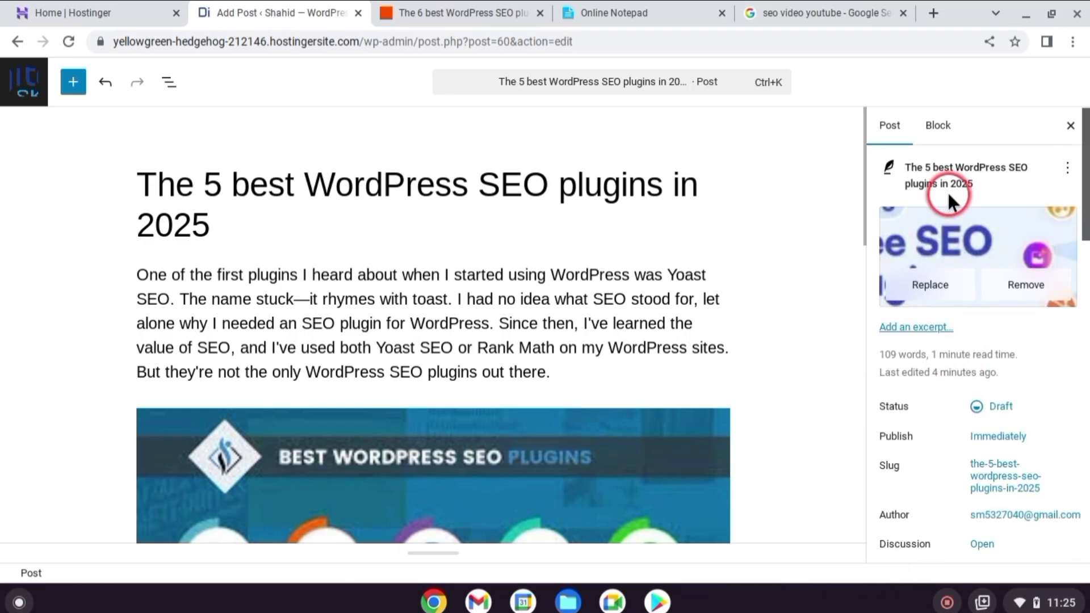
pyautogui.click(1070, 126)
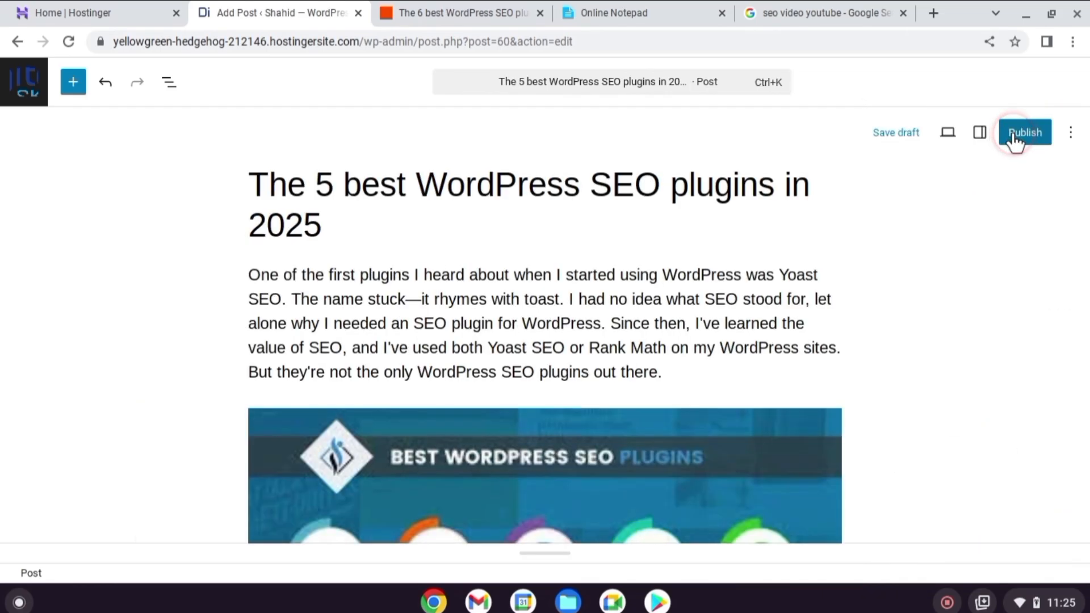
pyautogui.click(1013, 132)
pyautogui.click(1024, 83)
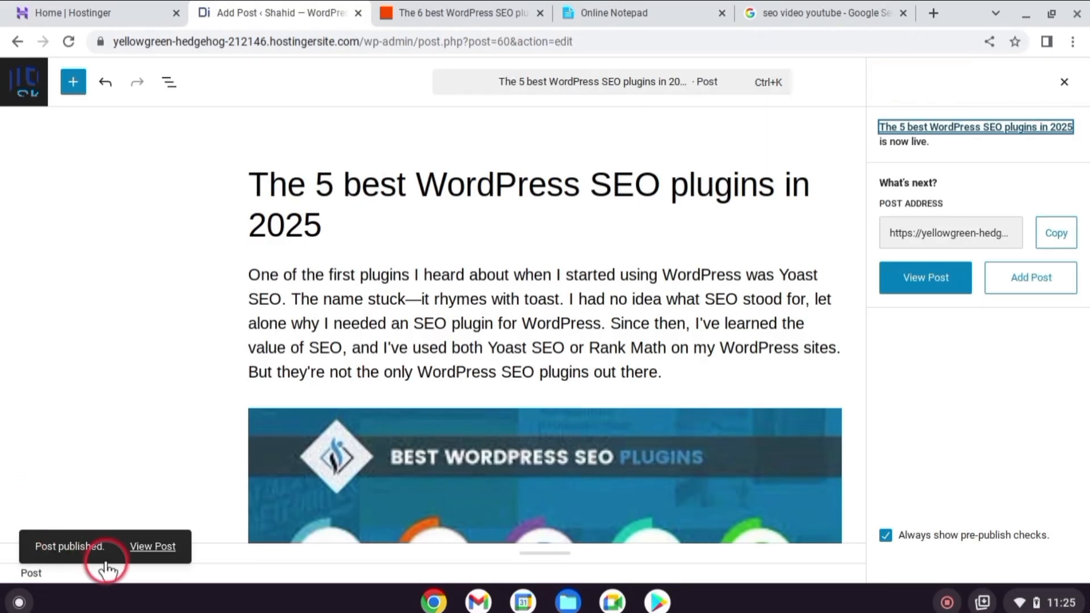
# View the published post and check its featured image, text, list, video, category, tags and comment form
pyautogui.click(139, 547)
pyautogui.scroll(-5, 350, 398)
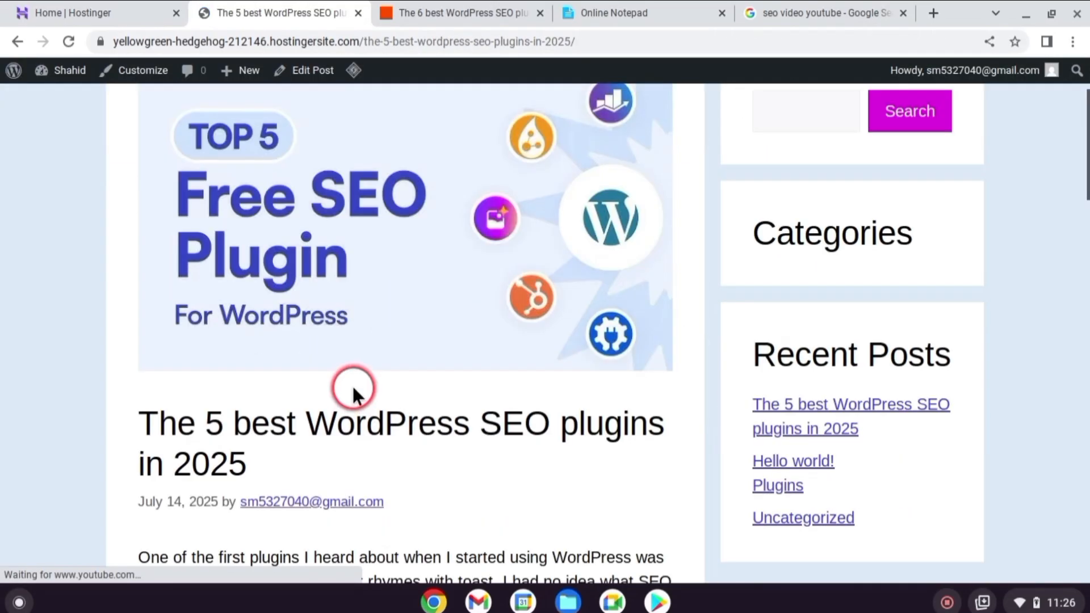
pyautogui.scroll(-3, 432, 366)
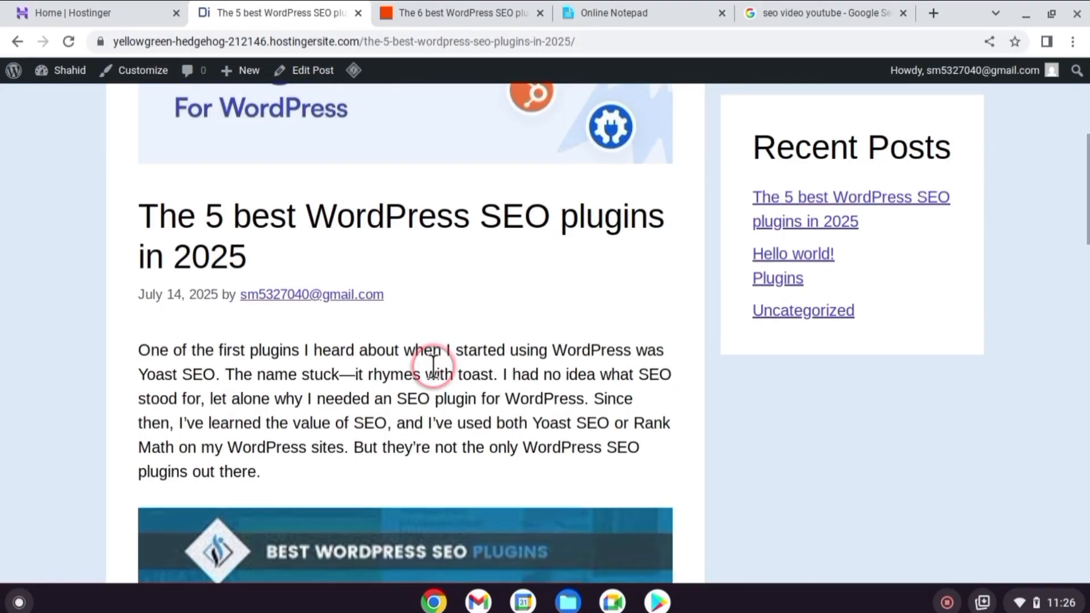
pyautogui.scroll(-1, 432, 372)
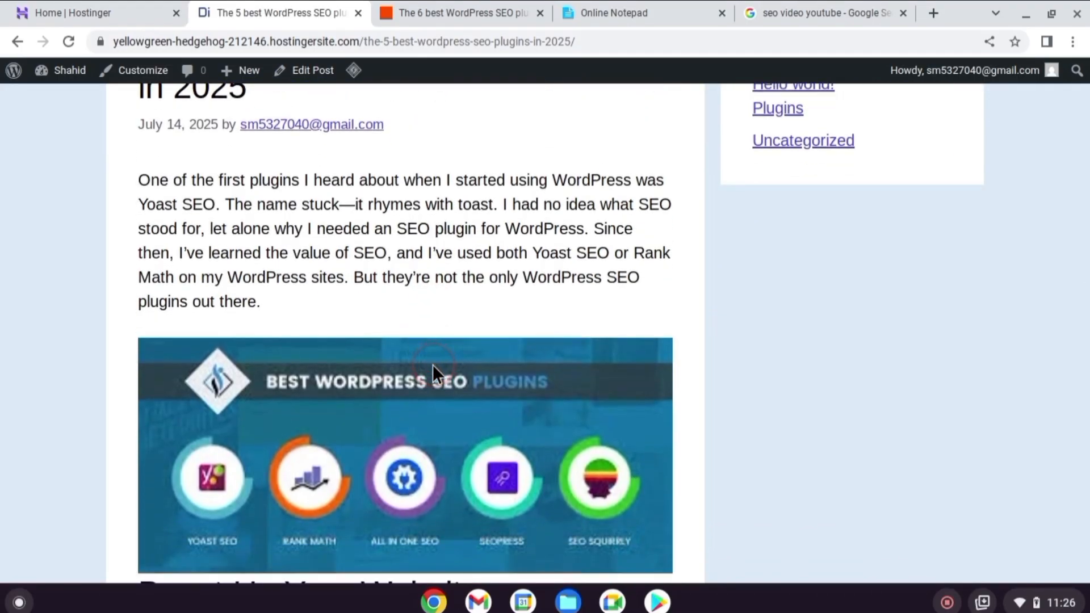
pyautogui.scroll(-5, 433, 366)
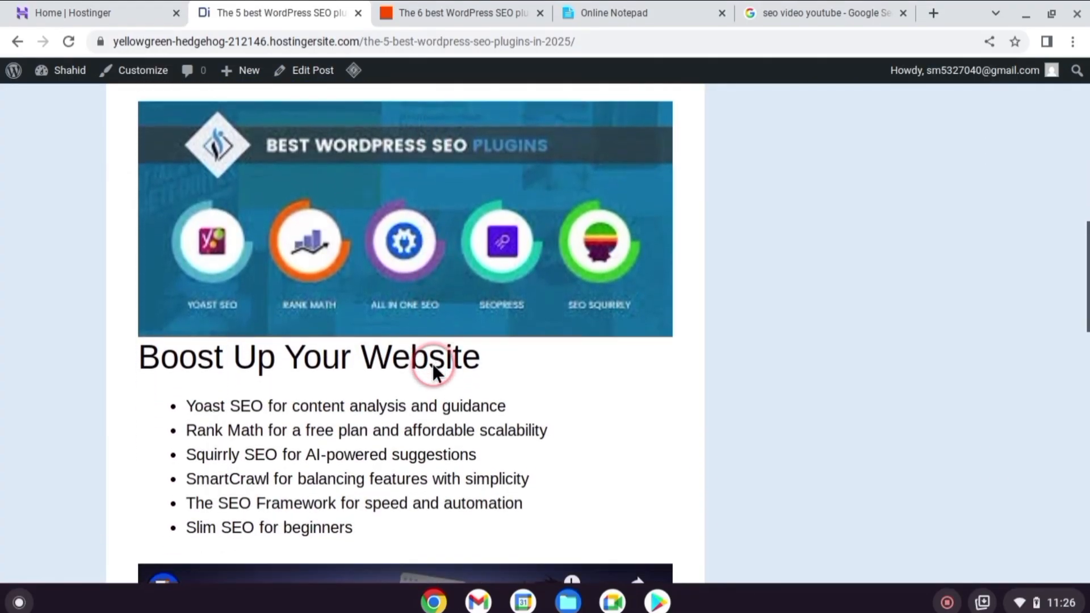
pyautogui.scroll(-10, 432, 368)
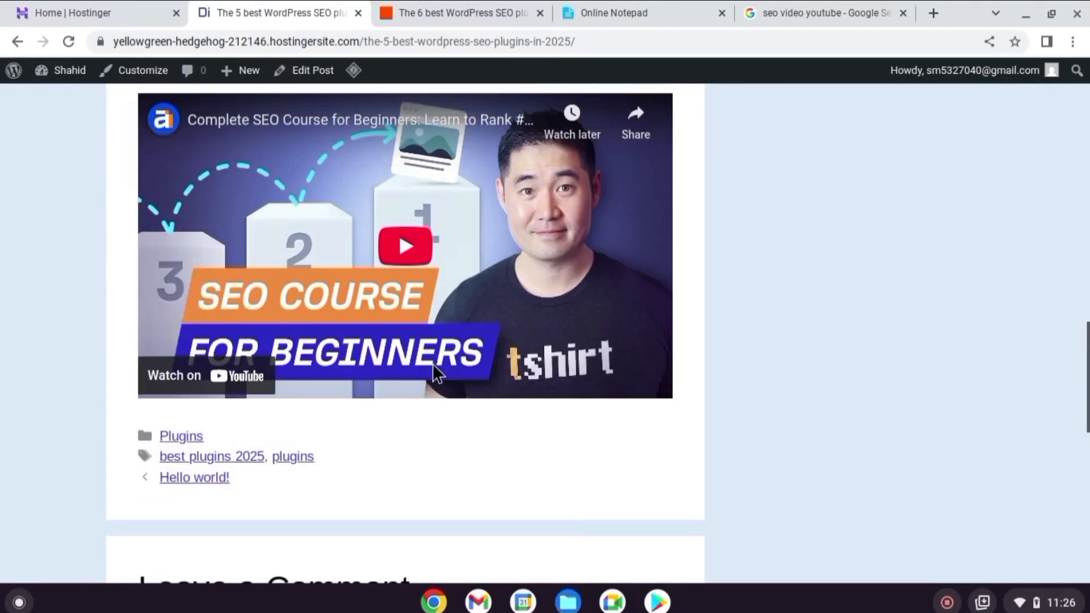
pyautogui.scroll(-11, 432, 371)
pyautogui.scroll(2, 432, 369)
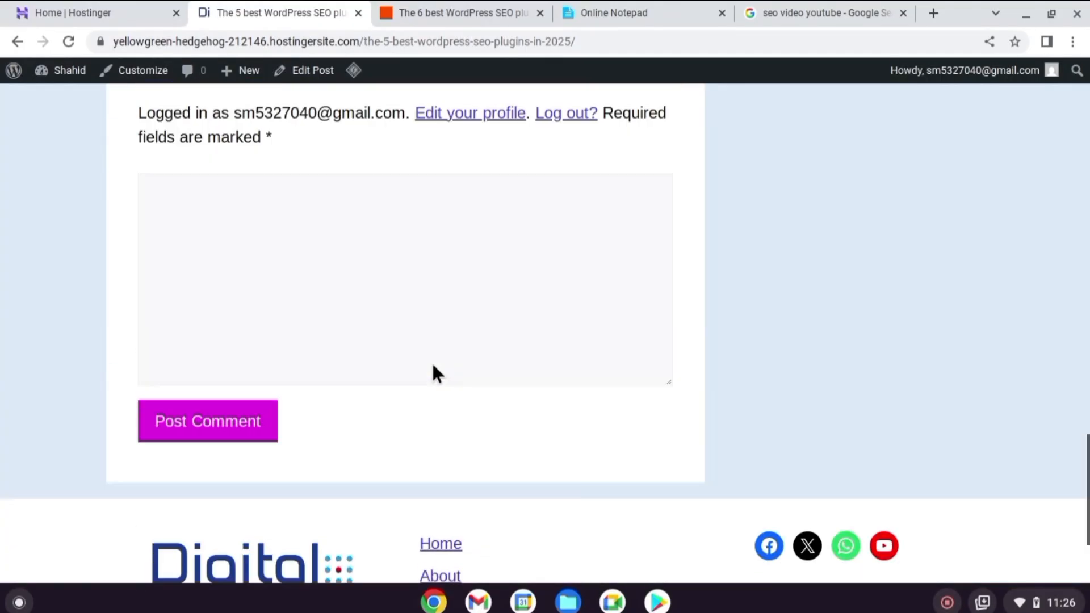
pyautogui.scroll(2, 433, 367)
pyautogui.click(429, 304)
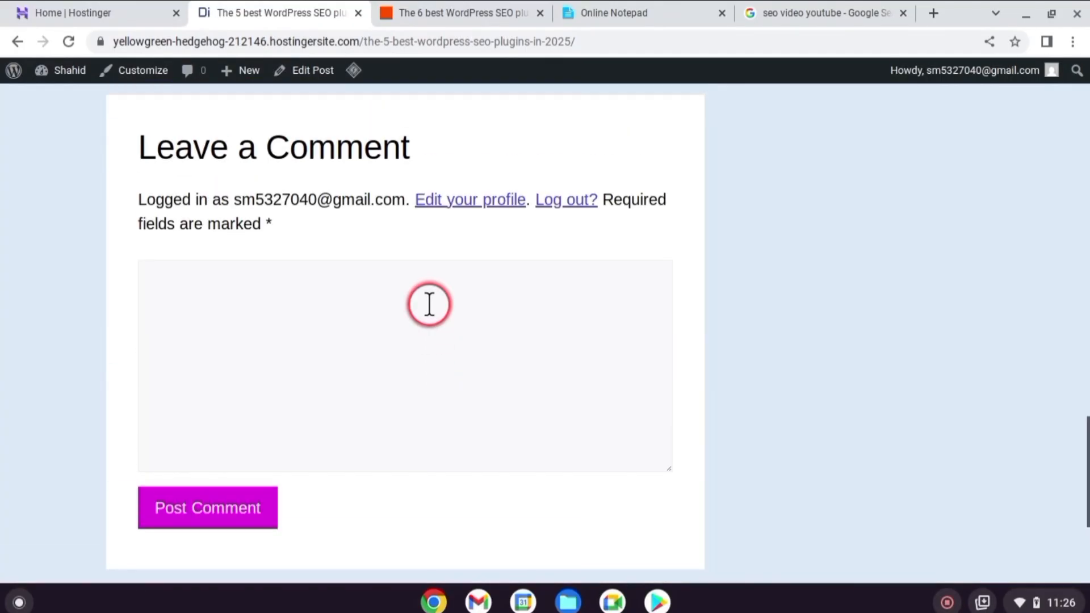
pyautogui.scroll(-4, 429, 304)
pyautogui.scroll(20, 429, 307)
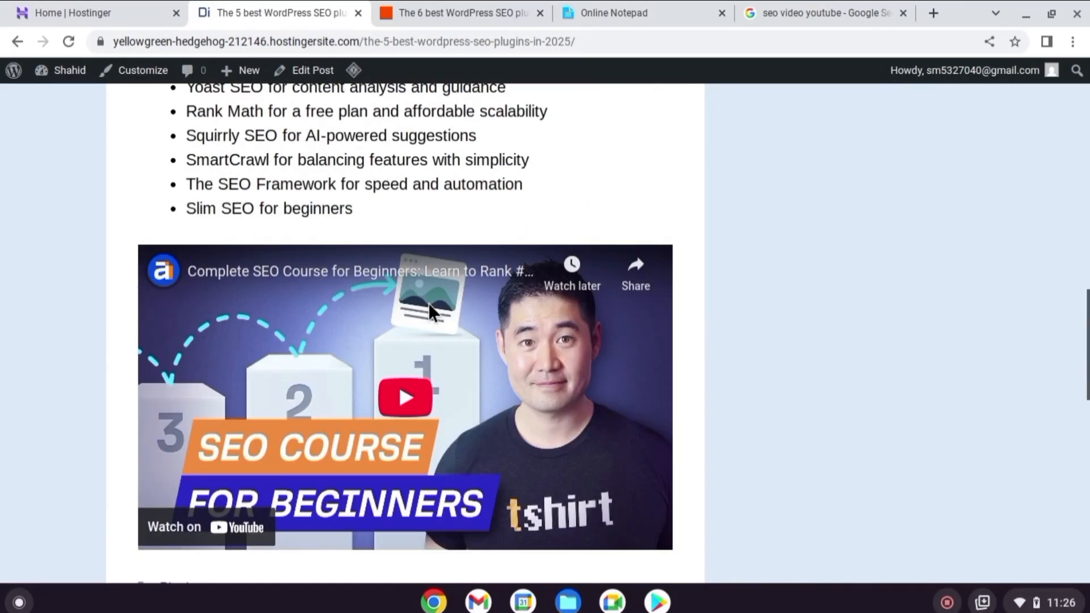
pyautogui.scroll(10, 430, 338)
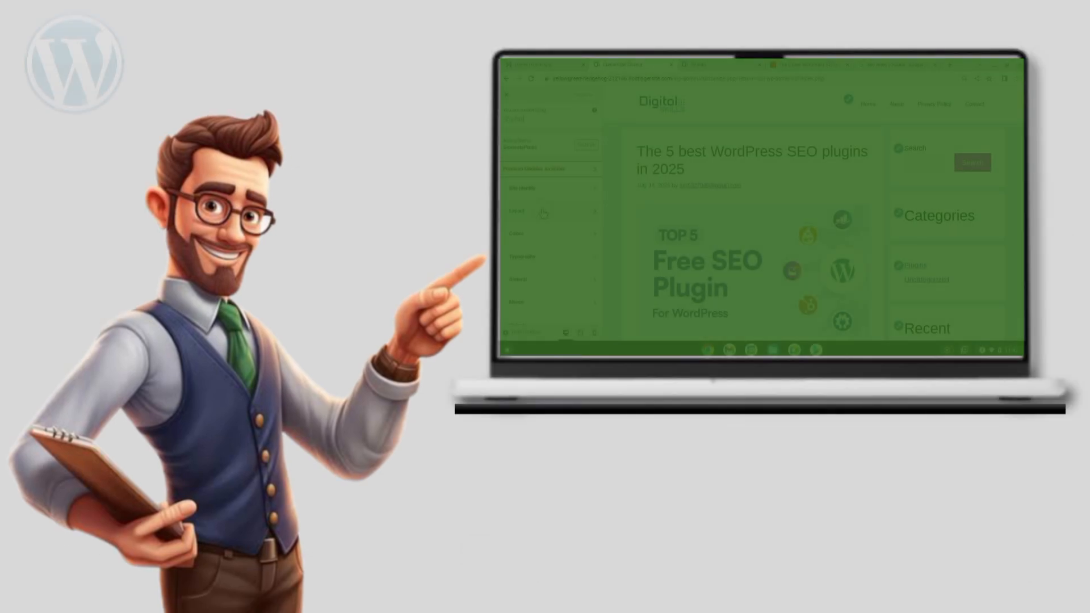
pyautogui.click(538, 269)
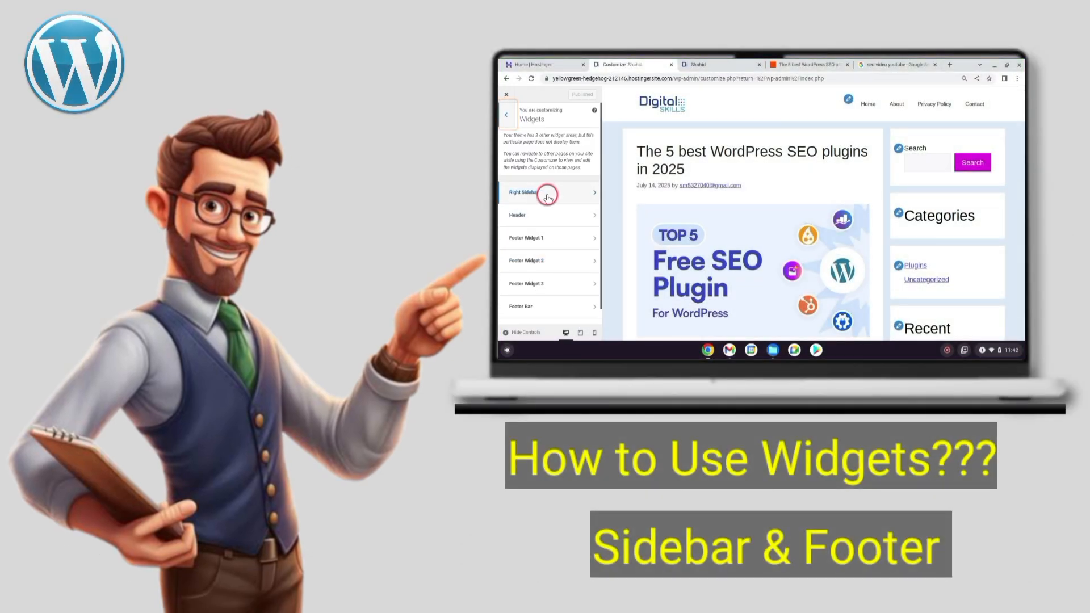
pyautogui.click(577, 193)
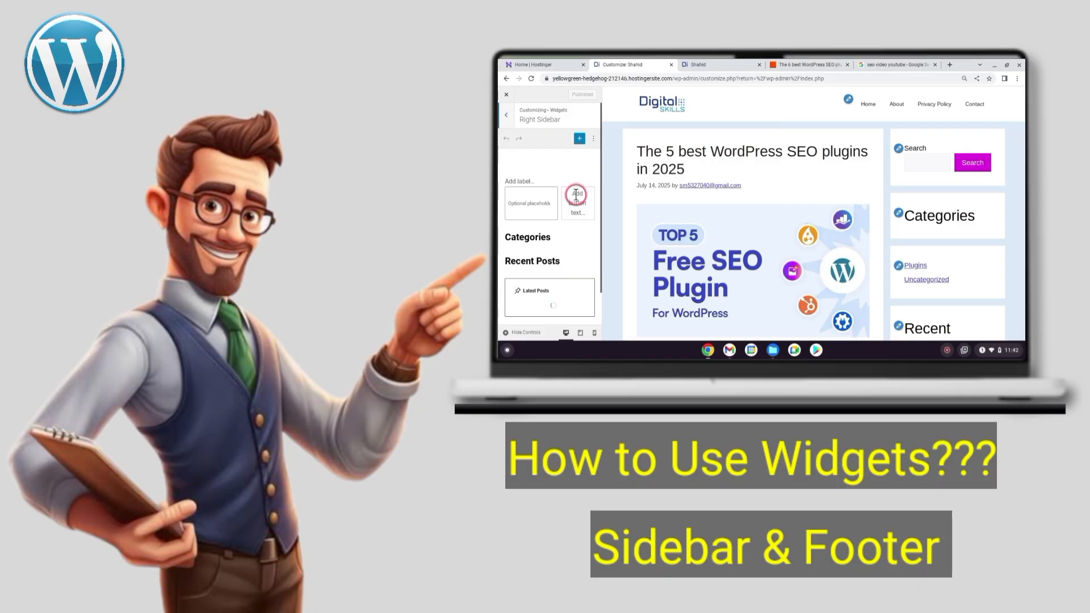
pyautogui.click(537, 202)
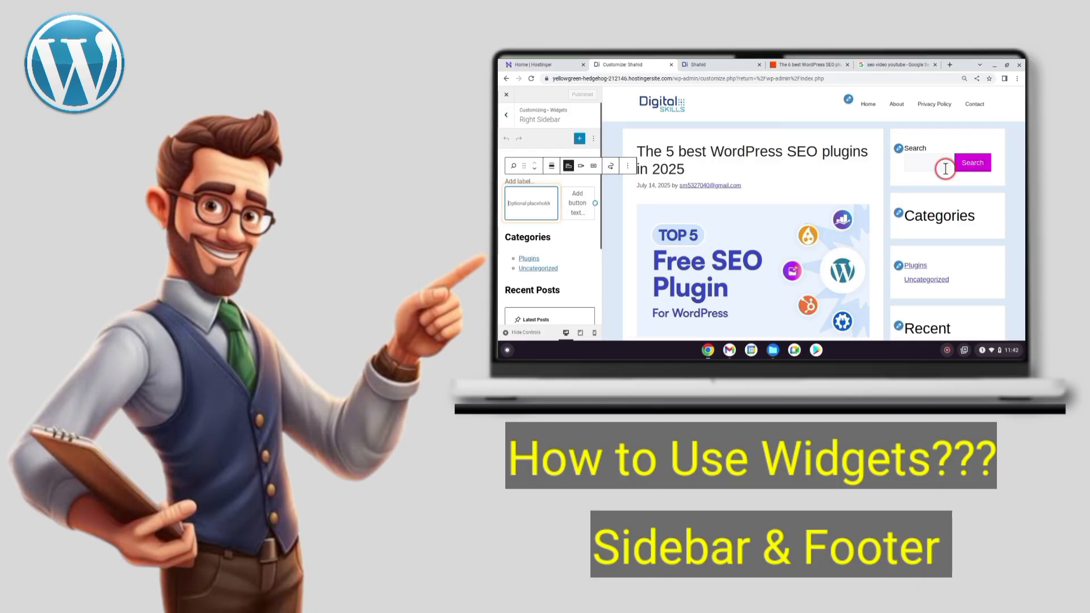
pyautogui.click(627, 166)
pyautogui.scroll(-1, 642, 250)
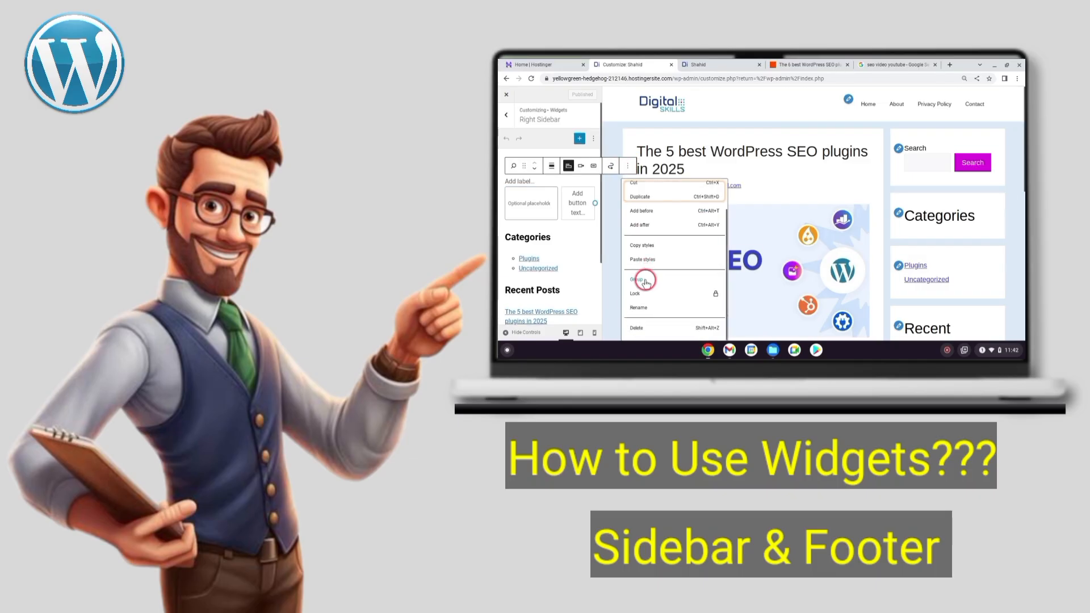
pyautogui.click(643, 328)
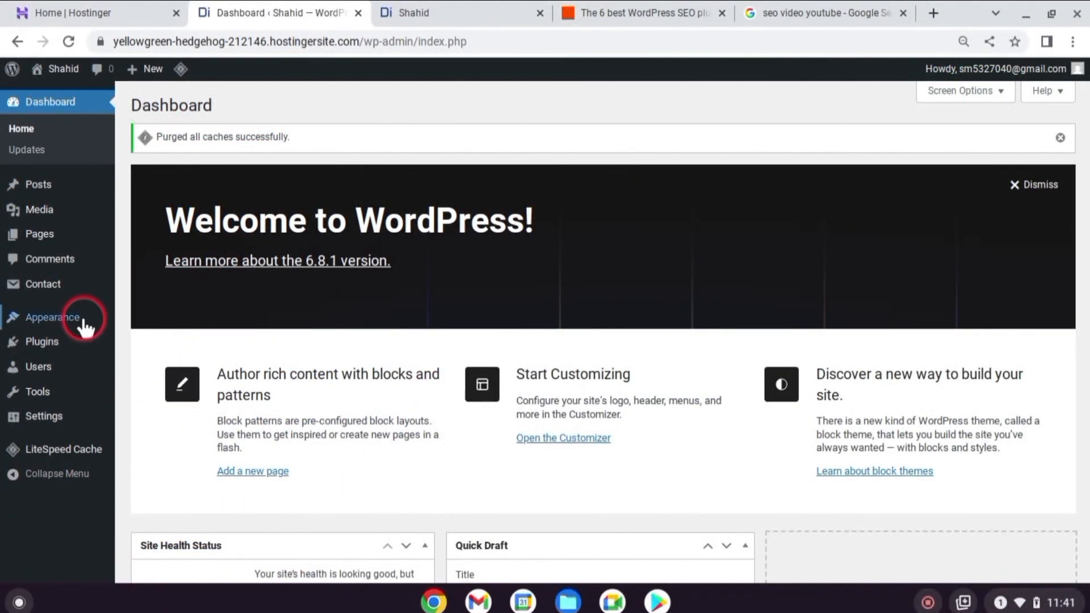
# Open the theme Customizer from the WordPress dashboard and go to its Widgets section
pyautogui.moveTo(63, 314)
pyautogui.click(173, 358)
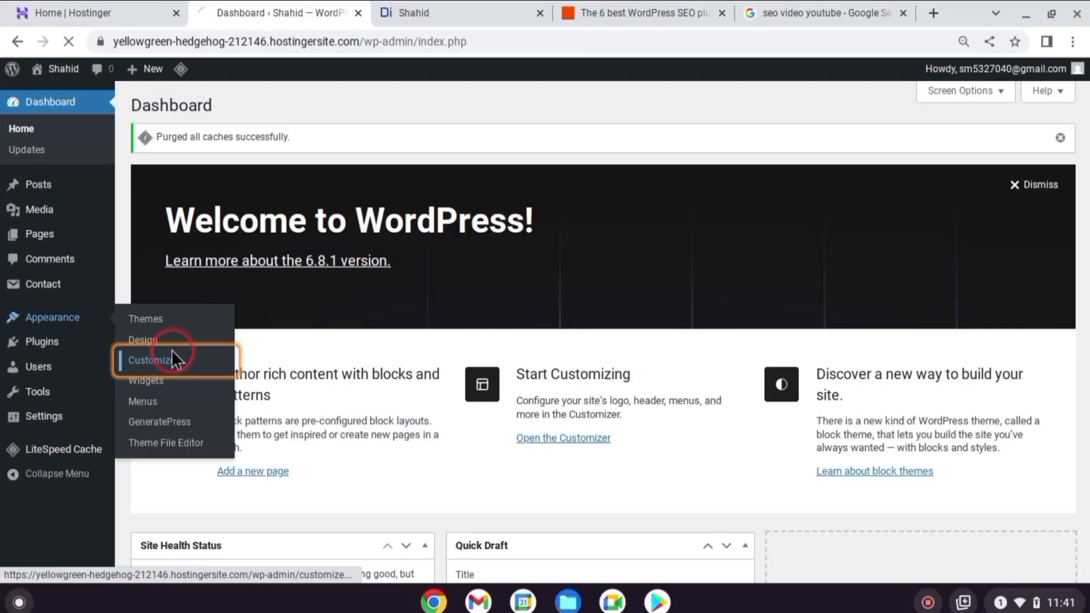
pyautogui.scroll(-3, 949, 406)
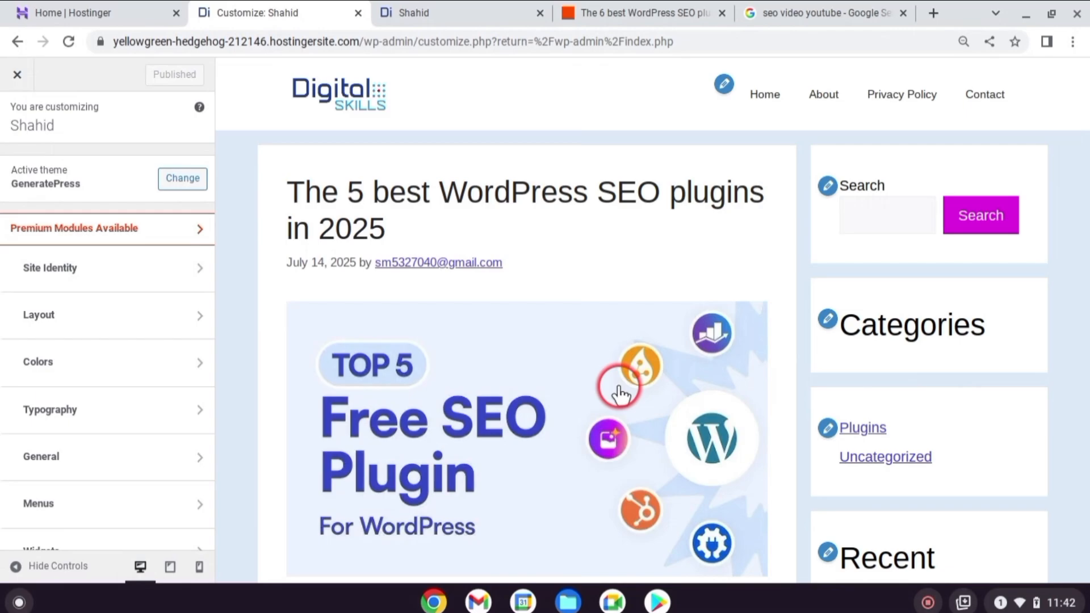
pyautogui.scroll(-2, 85, 431)
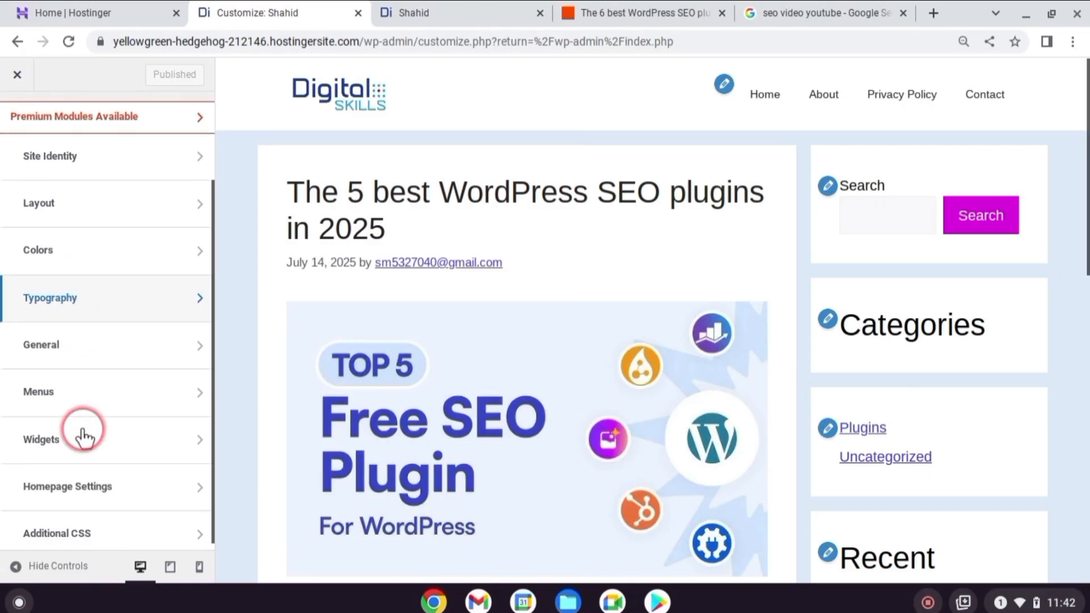
pyautogui.click(146, 434)
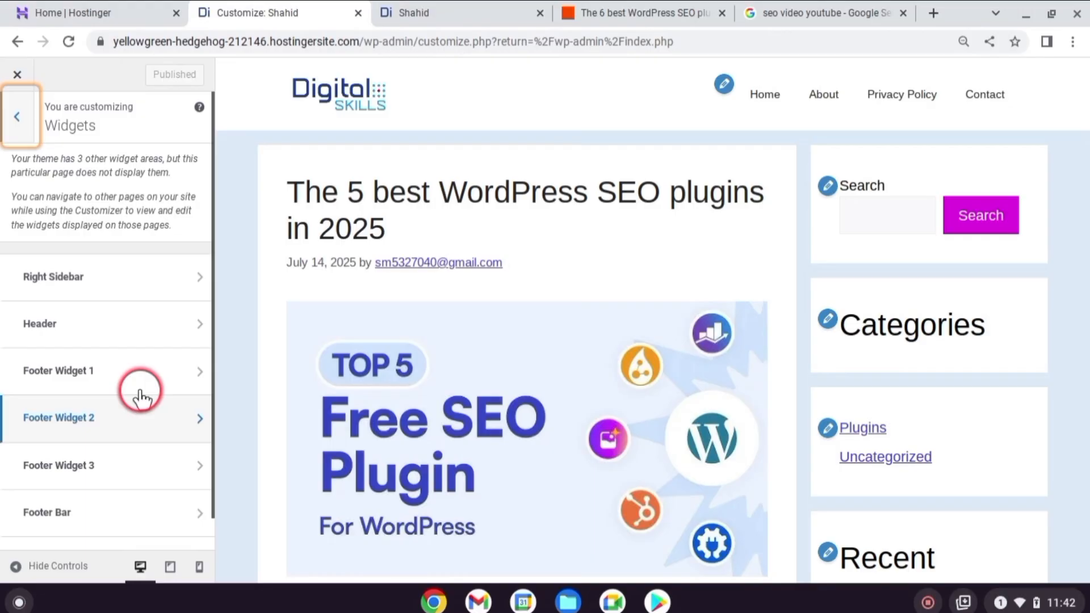
# Open the Right Sidebar widget area, try deleting its Search block, and restore that block
pyautogui.click(162, 279)
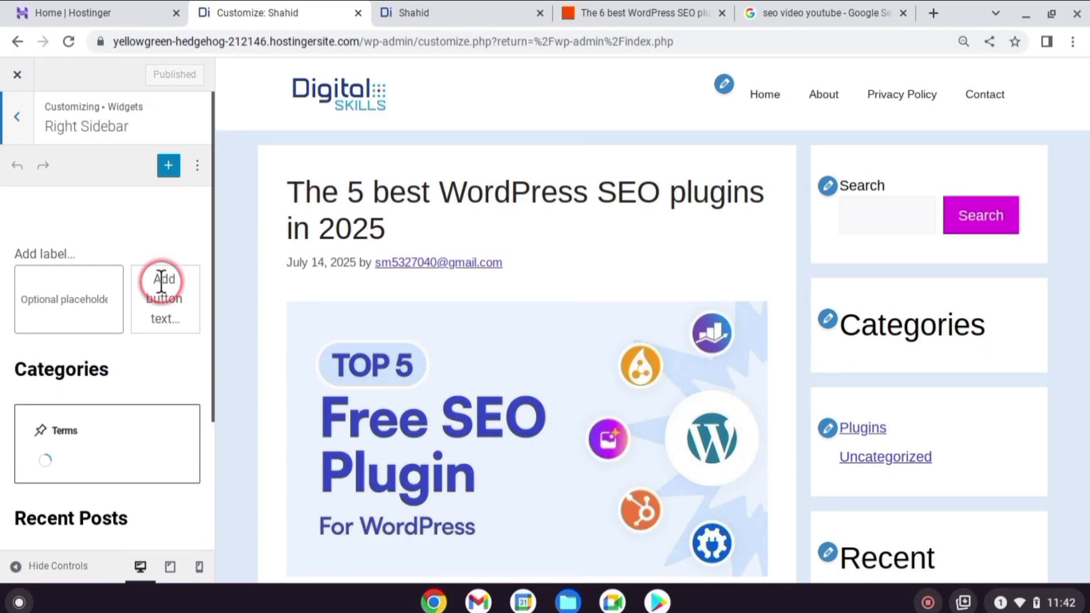
pyautogui.click(81, 297)
pyautogui.click(81, 296)
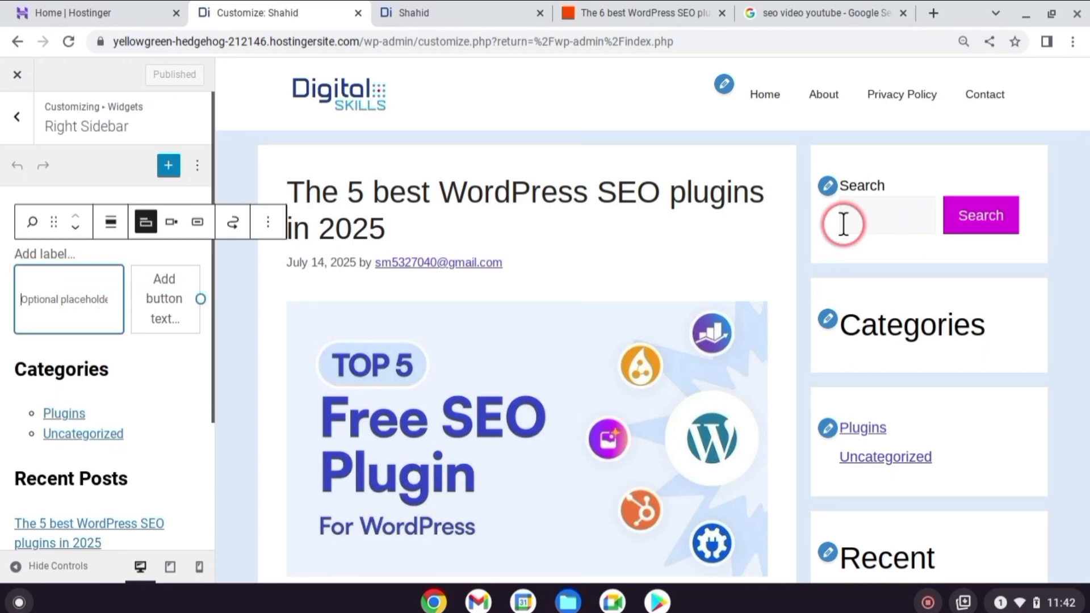
pyautogui.click(267, 226)
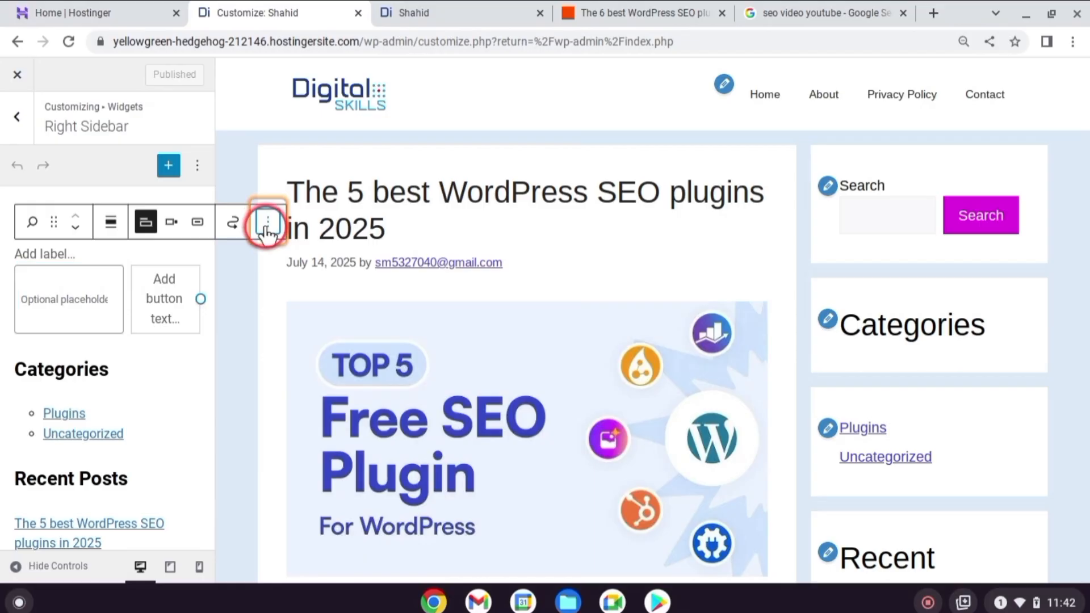
pyautogui.scroll(-1, 301, 482)
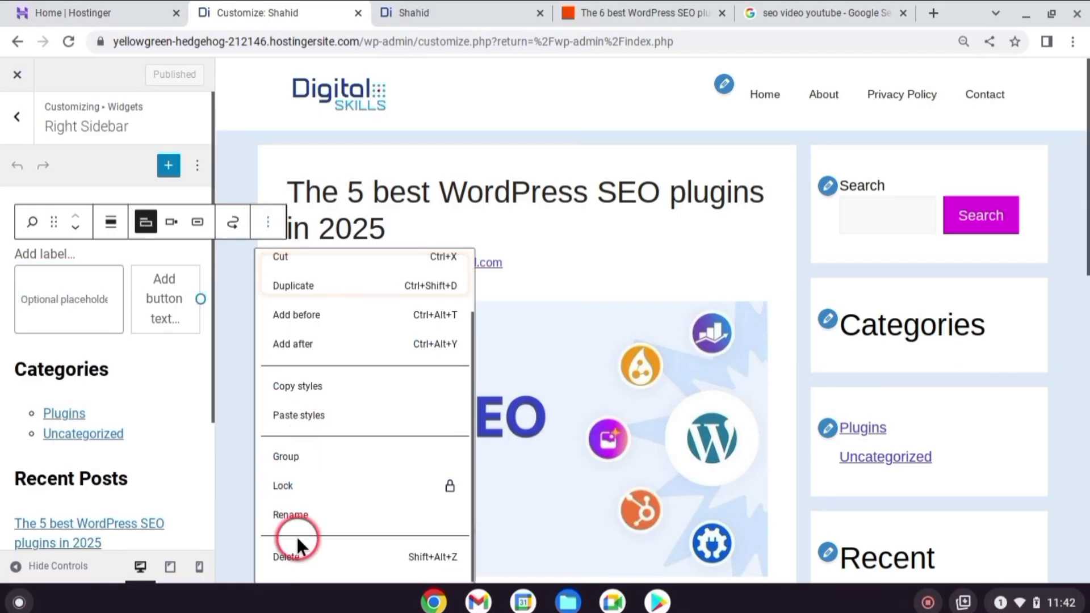
pyautogui.click(299, 557)
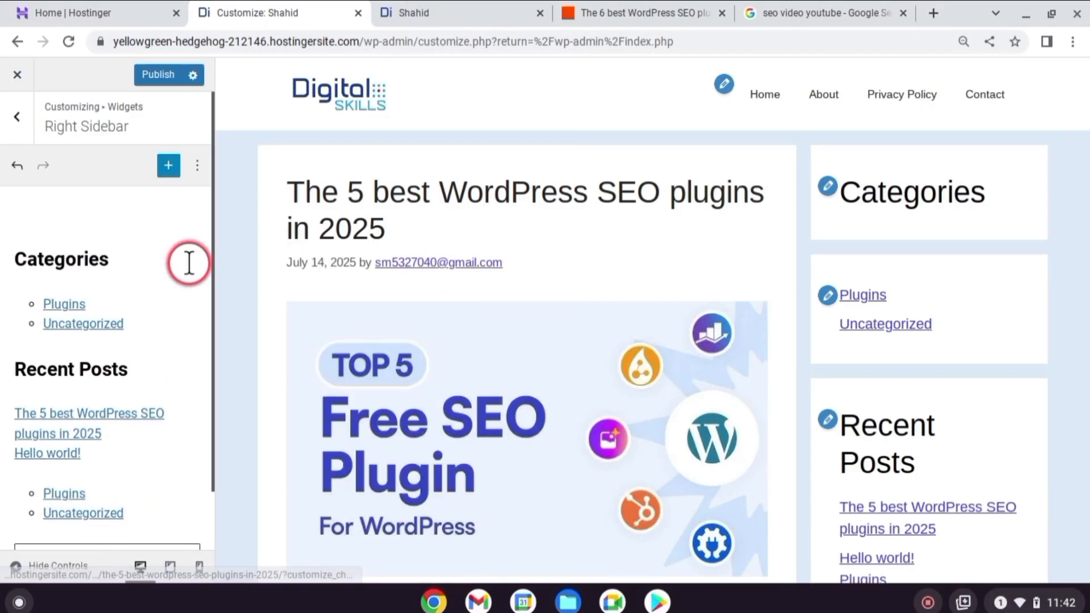
pyautogui.hotkey('ctrl', 'z')
# Delete the Search block, the Categories heading and the first category list from the right sidebar
pyautogui.click(321, 293)
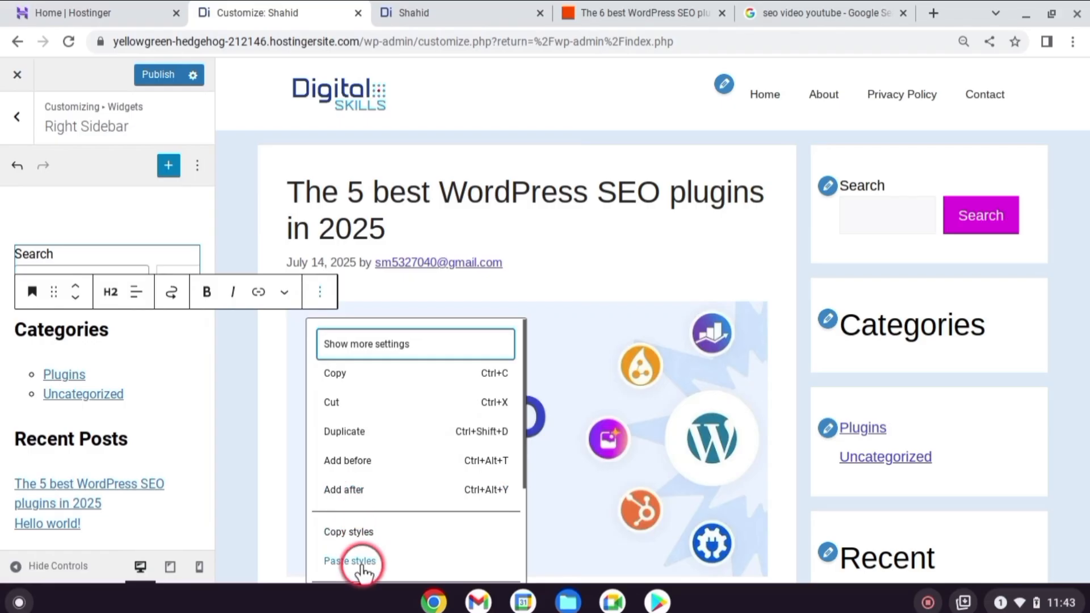
pyautogui.scroll(-2, 363, 528)
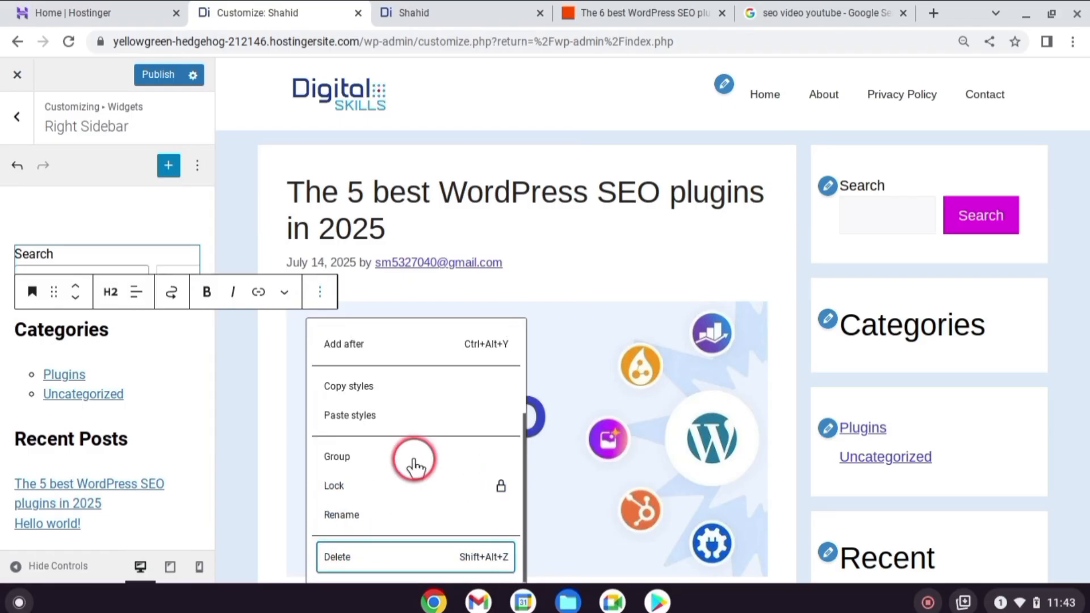
pyautogui.click(387, 557)
pyautogui.click(142, 267)
pyautogui.click(184, 221)
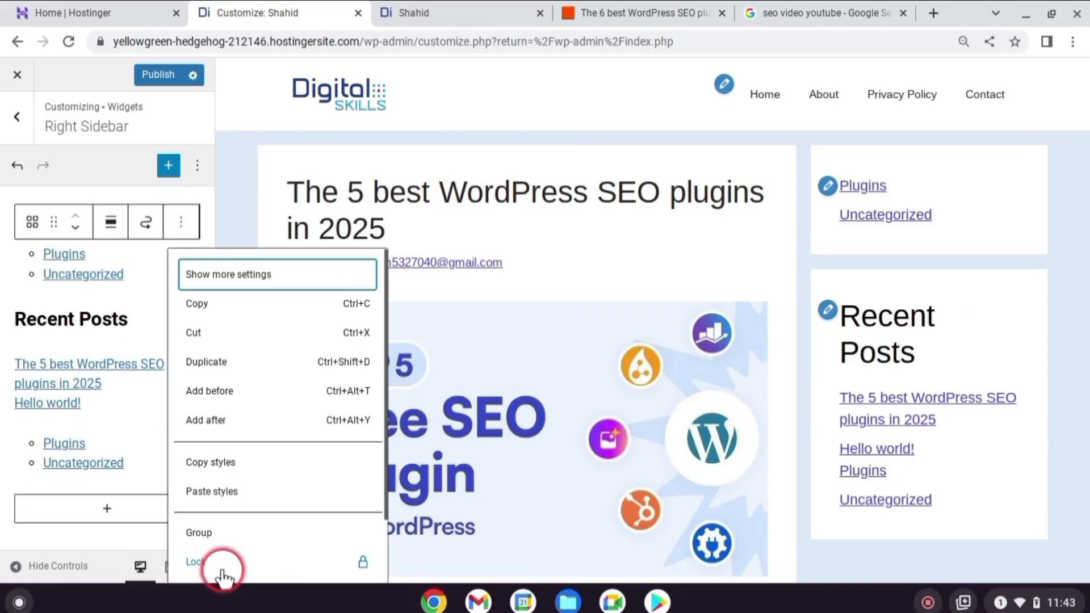
pyautogui.click(223, 557)
# Delete the Recent Posts blocks and the last remaining category list to empty the right sidebar
pyautogui.click(102, 255)
pyautogui.click(361, 222)
pyautogui.click(391, 559)
pyautogui.click(103, 222)
pyautogui.scroll(-2, 144, 501)
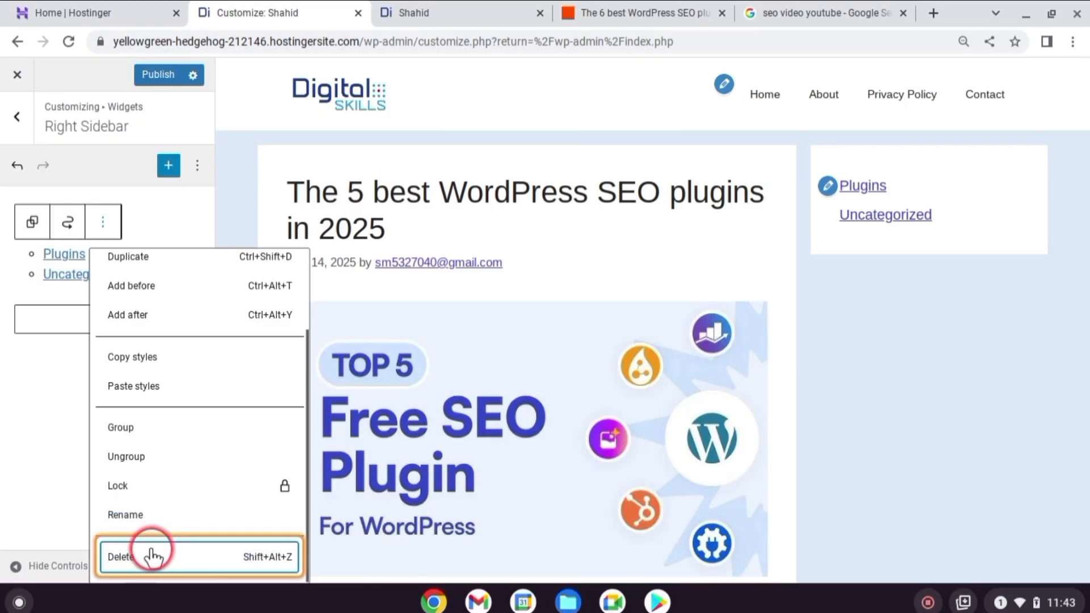
pyautogui.click(152, 553)
# Search the blocks for "search" and add a Search block to the empty right sidebar
pyautogui.click(95, 316)
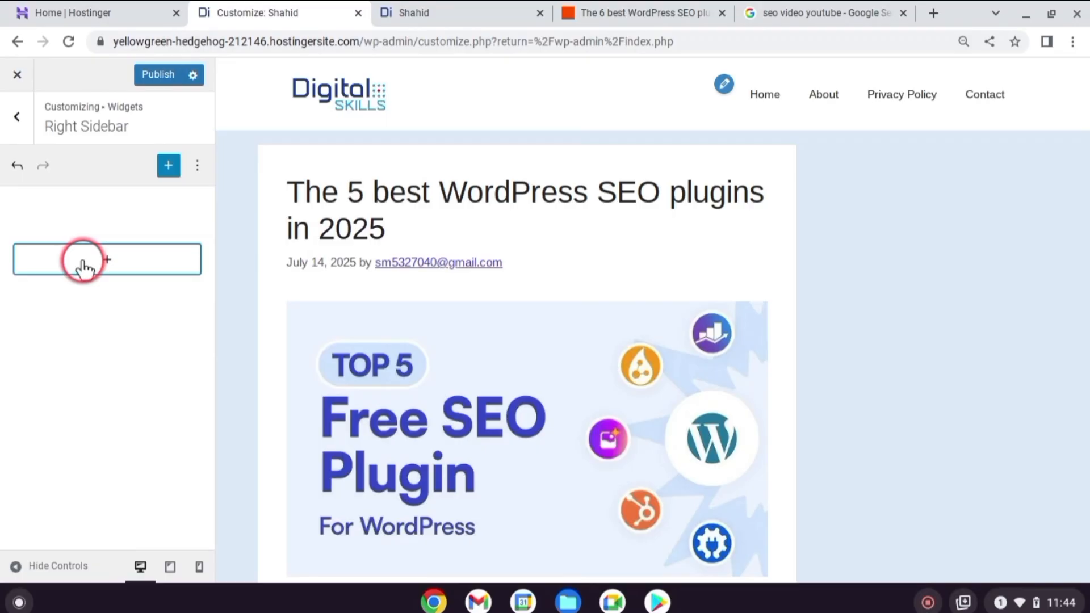
pyautogui.click(84, 267)
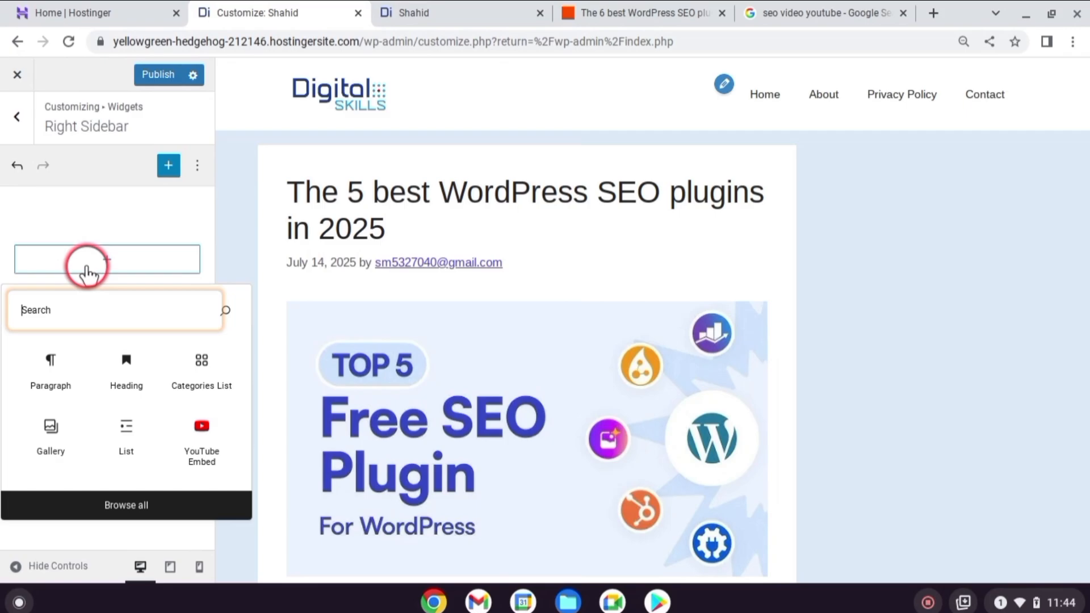
pyautogui.write('search')
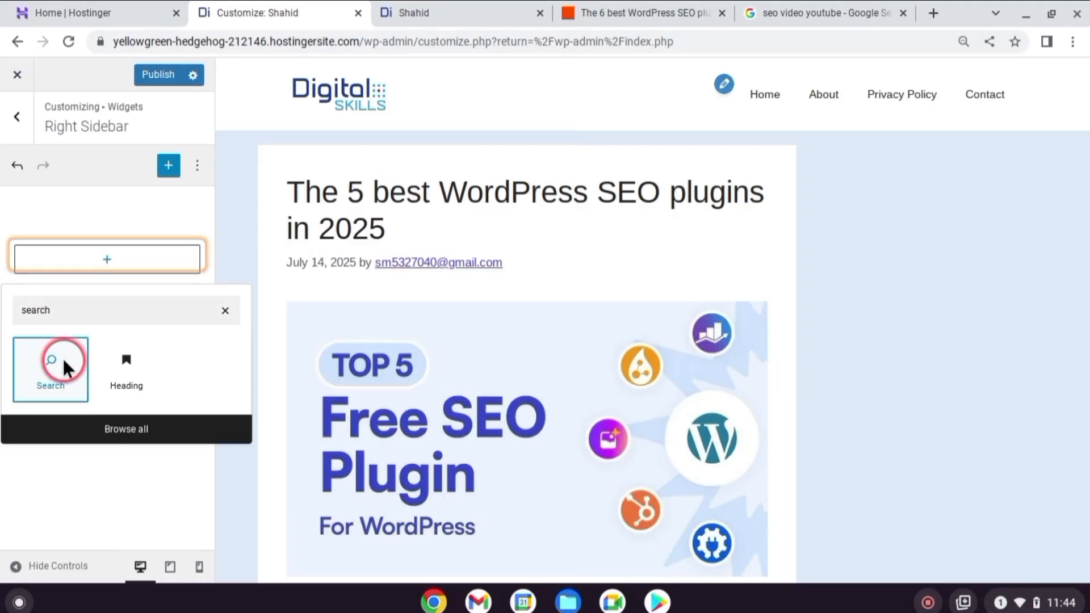
pyautogui.click(62, 367)
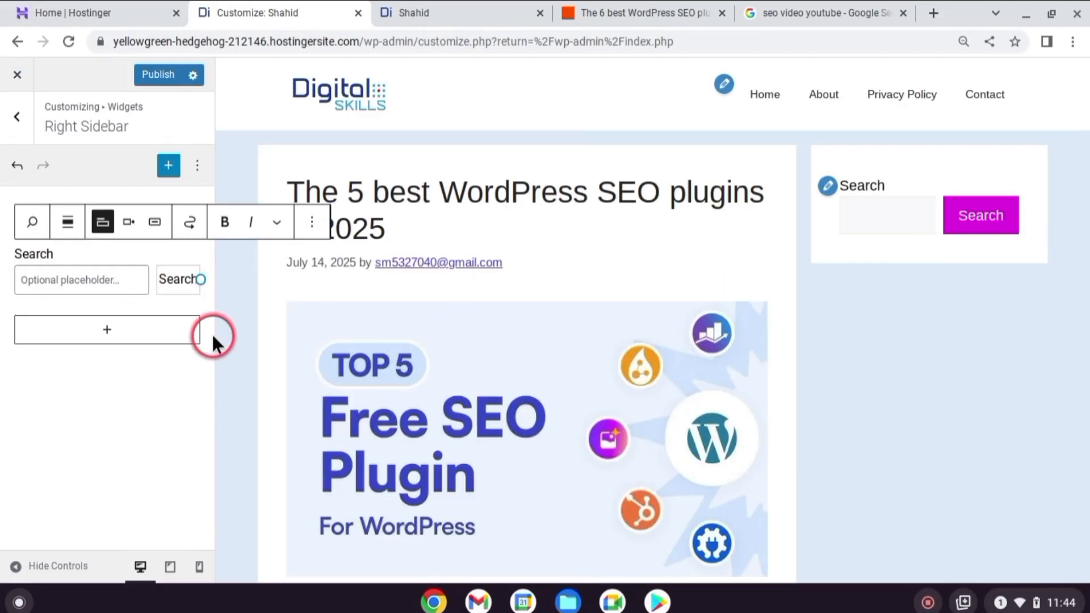
# Add a Categories List block and a Latest Posts block below the Search block in the right sidebar
pyautogui.click(115, 336)
pyautogui.click(115, 336)
pyautogui.write('categ')
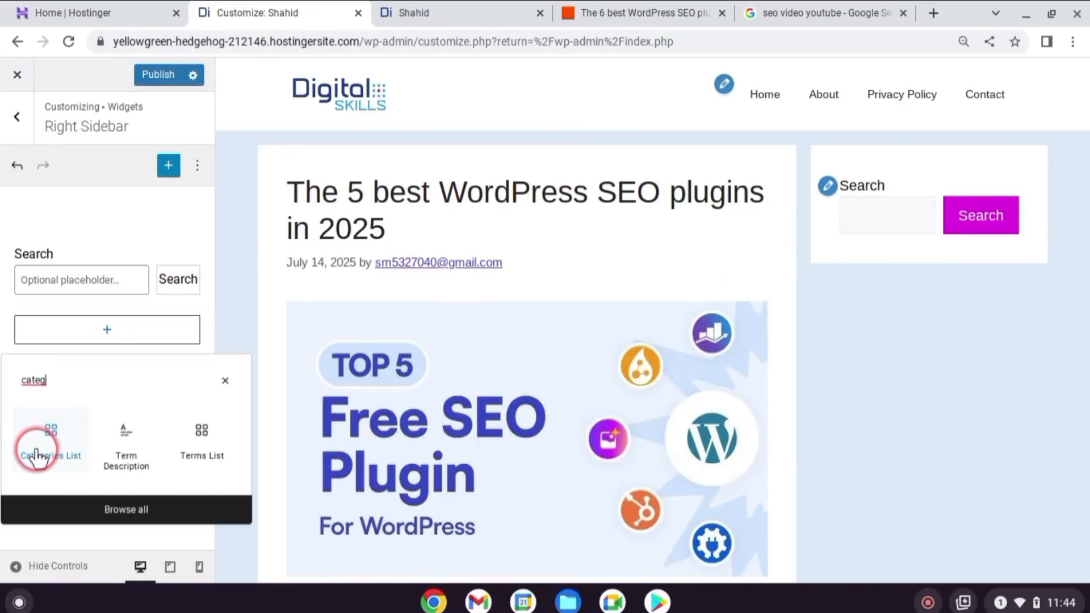
pyautogui.click(37, 454)
pyautogui.click(97, 398)
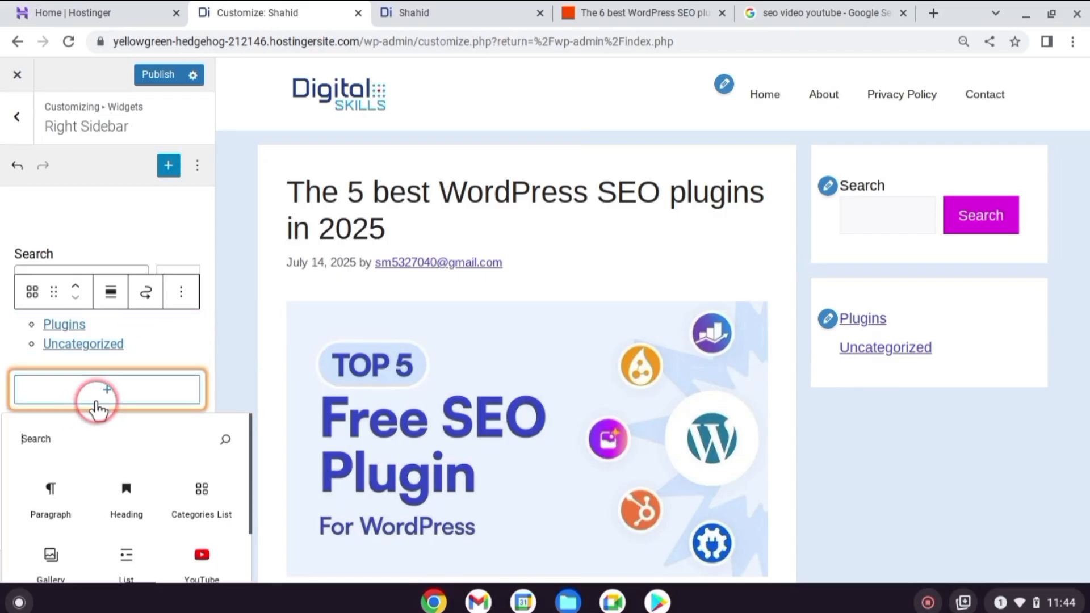
pyautogui.write('posts')
pyautogui.click(49, 498)
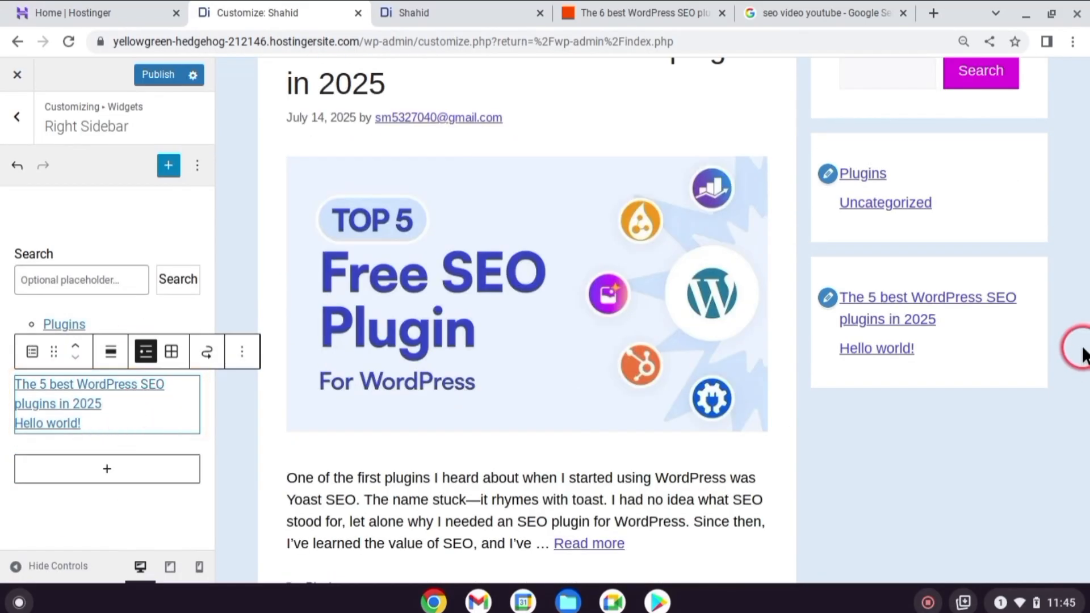
# Review the right sidebar in the preview, publish the changes and check the sidebar on the live site
pyautogui.scroll(3, 1055, 320)
pyautogui.scroll(-3, 995, 309)
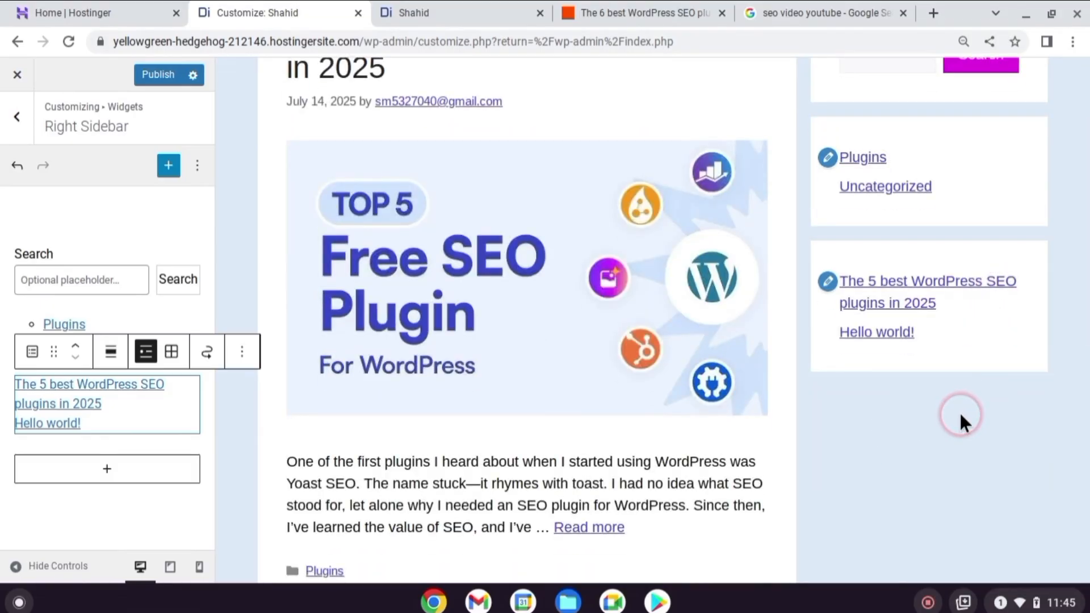
pyautogui.scroll(3, 961, 416)
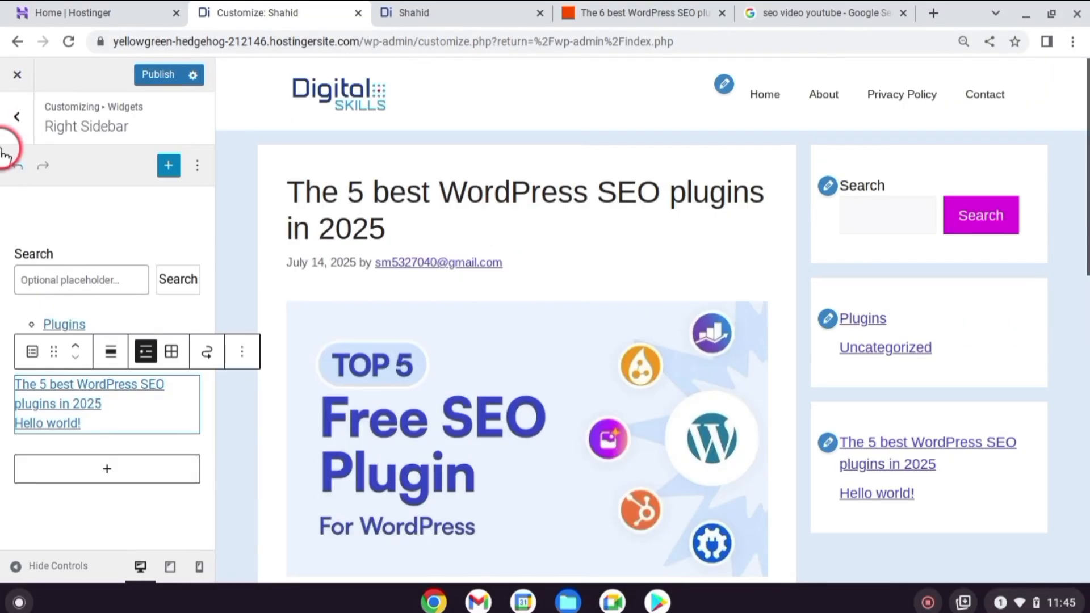
pyautogui.click(154, 74)
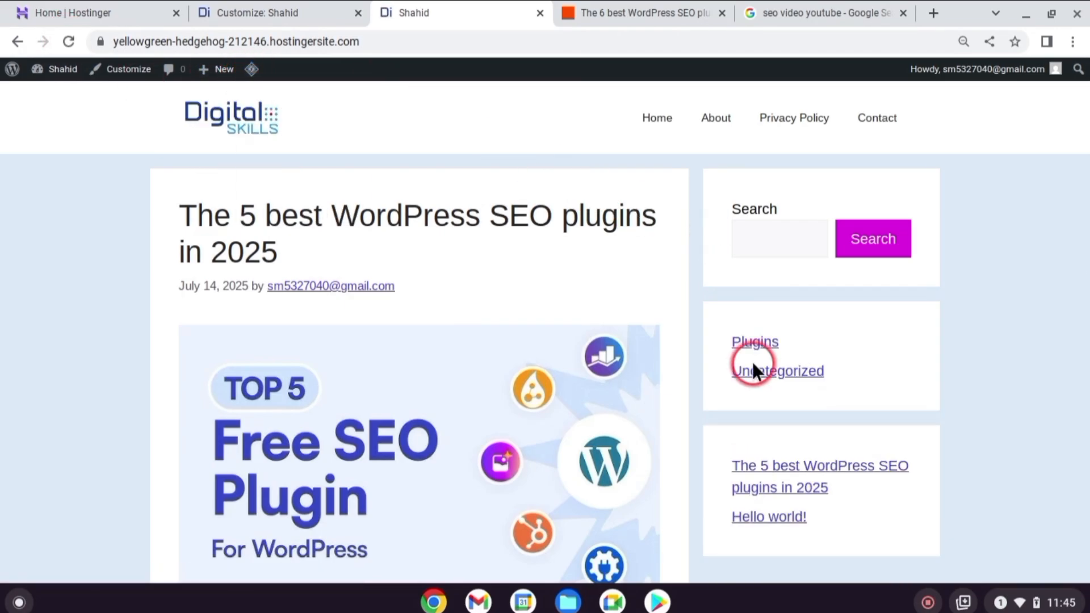
pyautogui.click(258, 13)
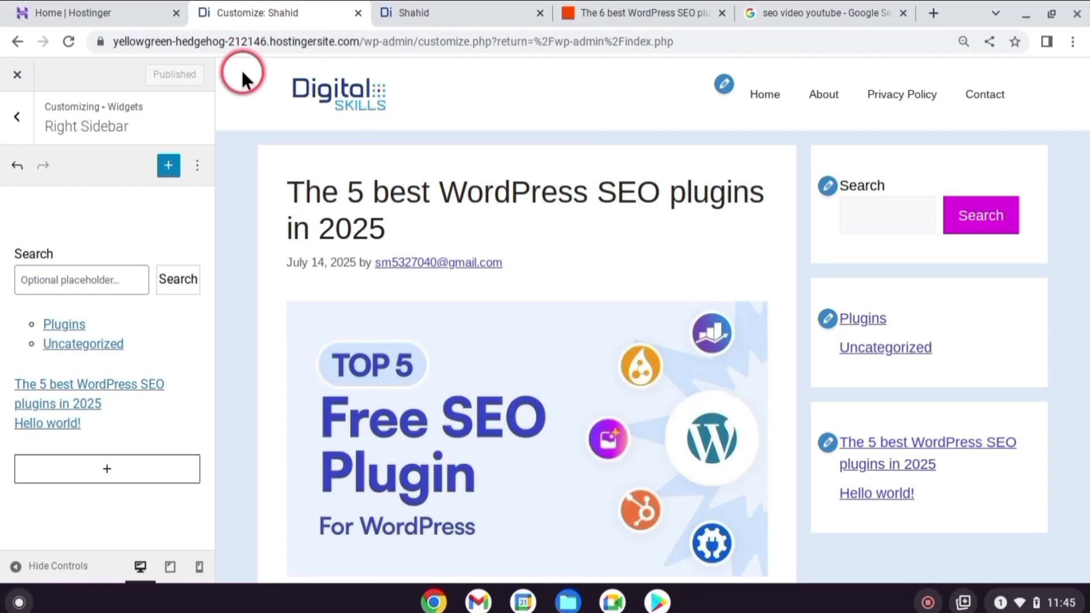
# Add a gallery containing the Digital Skills logo to the Footer Widget 1 area
pyautogui.click(13, 115)
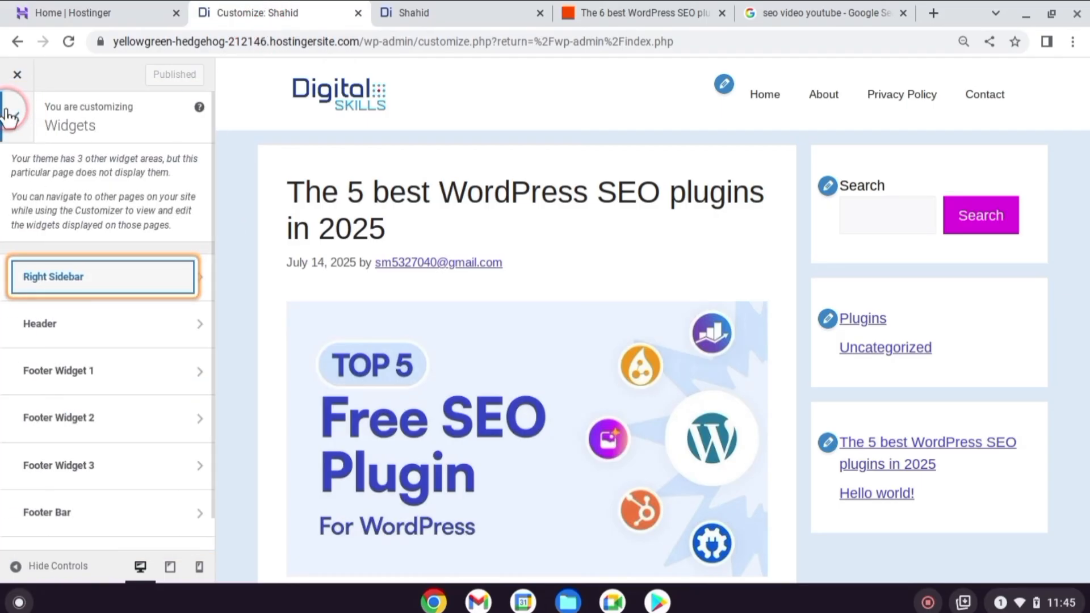
pyautogui.scroll(-1, 125, 366)
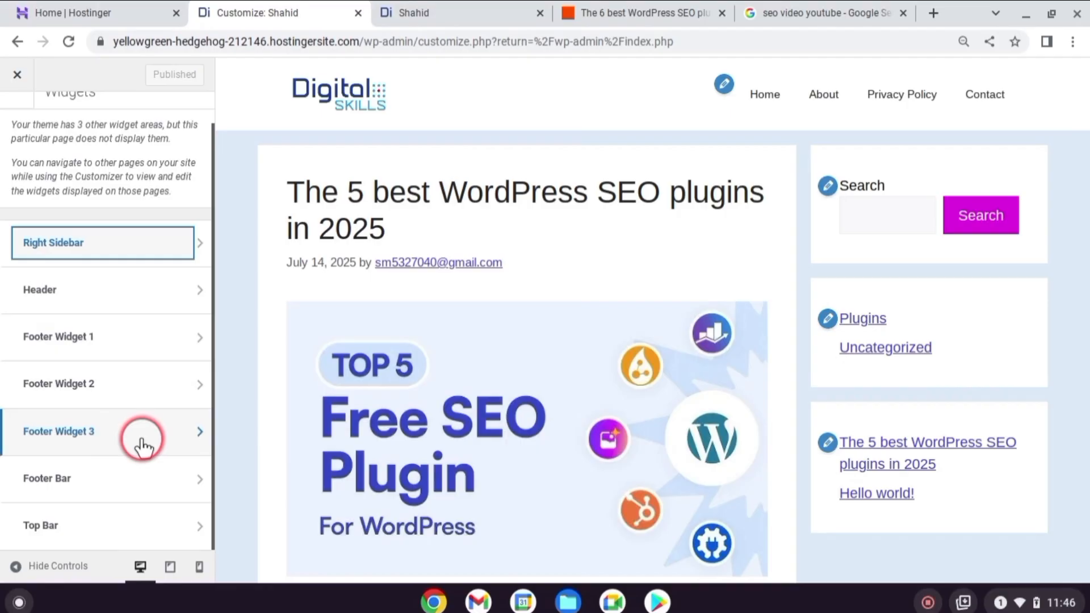
pyautogui.scroll(2, 130, 358)
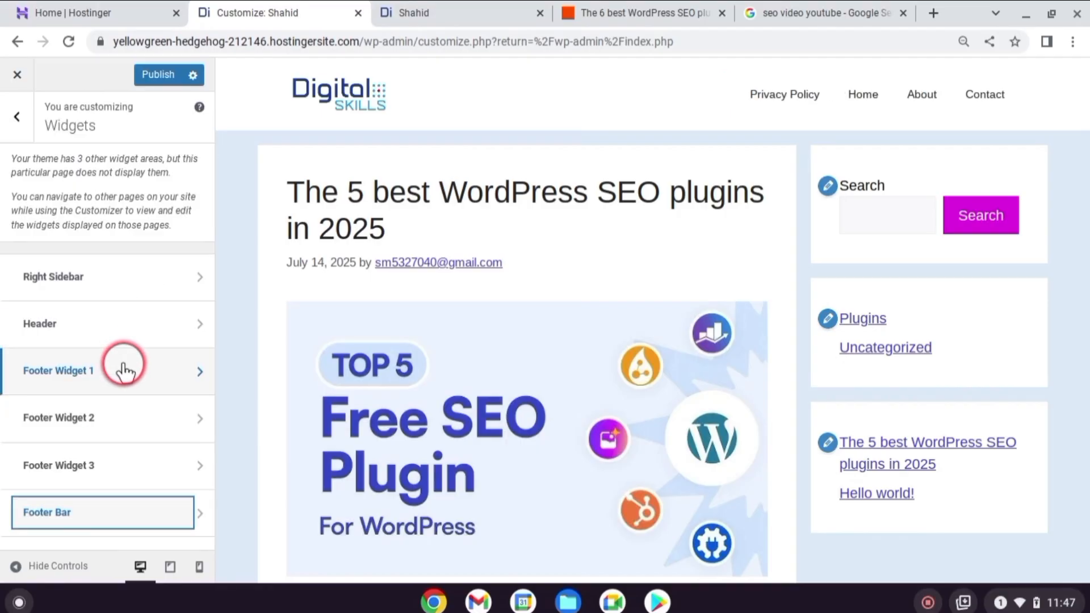
pyautogui.click(123, 372)
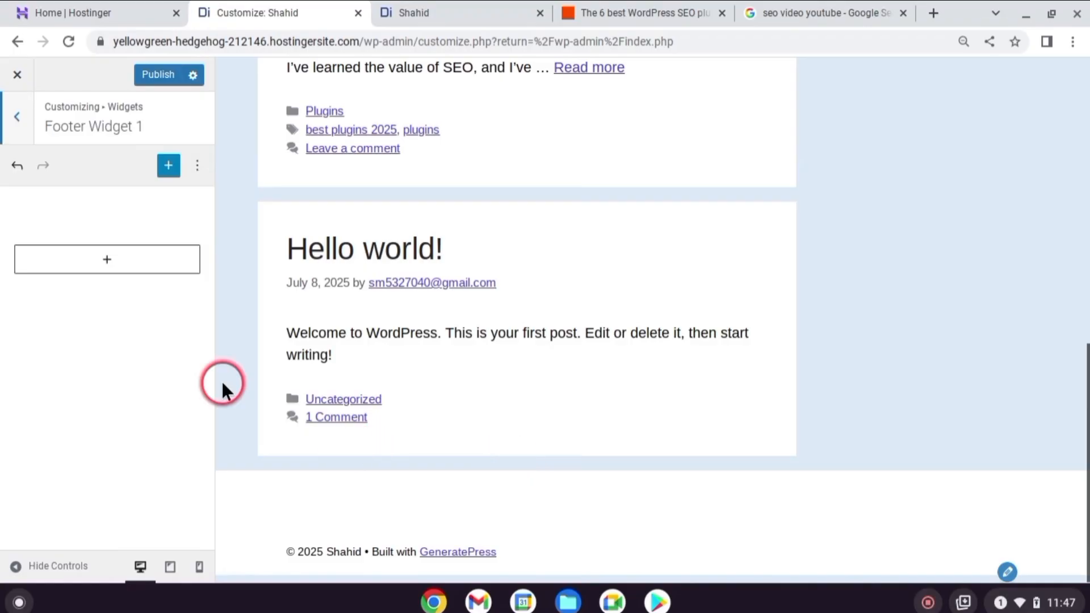
pyautogui.click(132, 257)
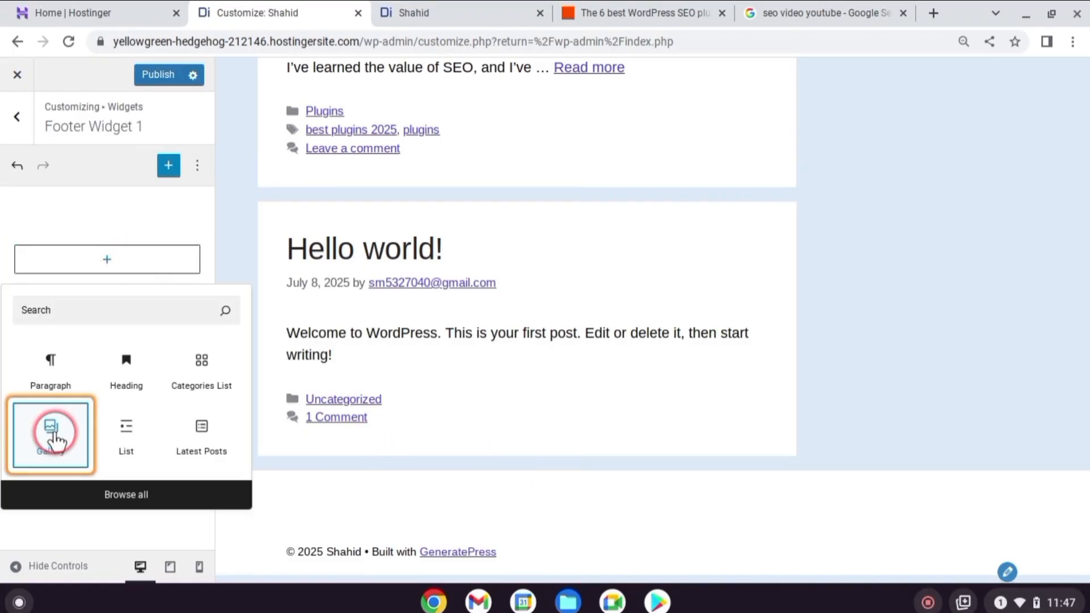
pyautogui.click(55, 440)
pyautogui.click(104, 347)
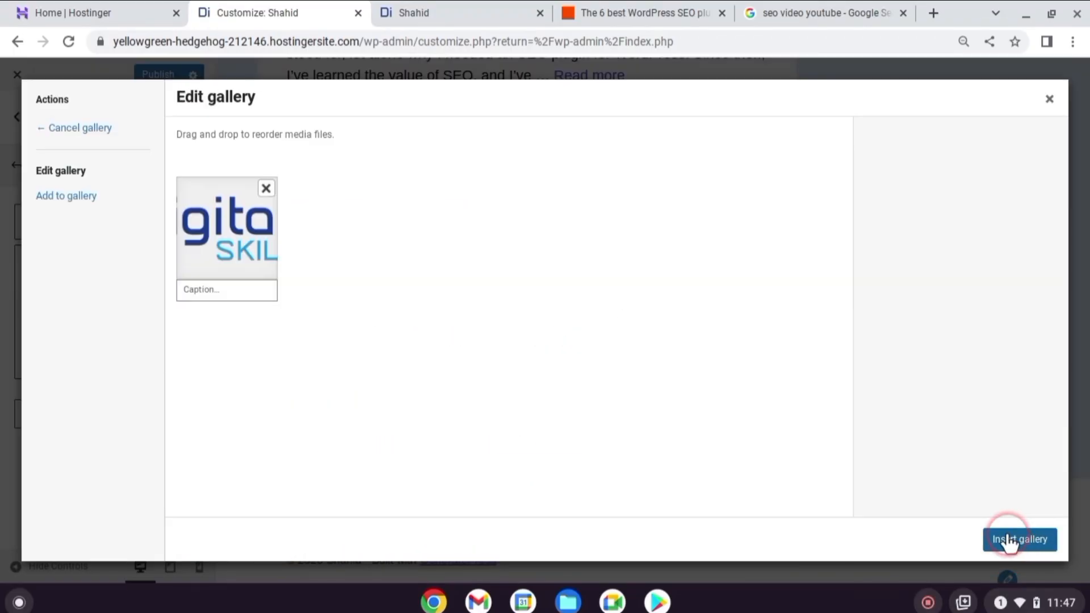
pyautogui.click(1007, 541)
pyautogui.scroll(-2, 612, 446)
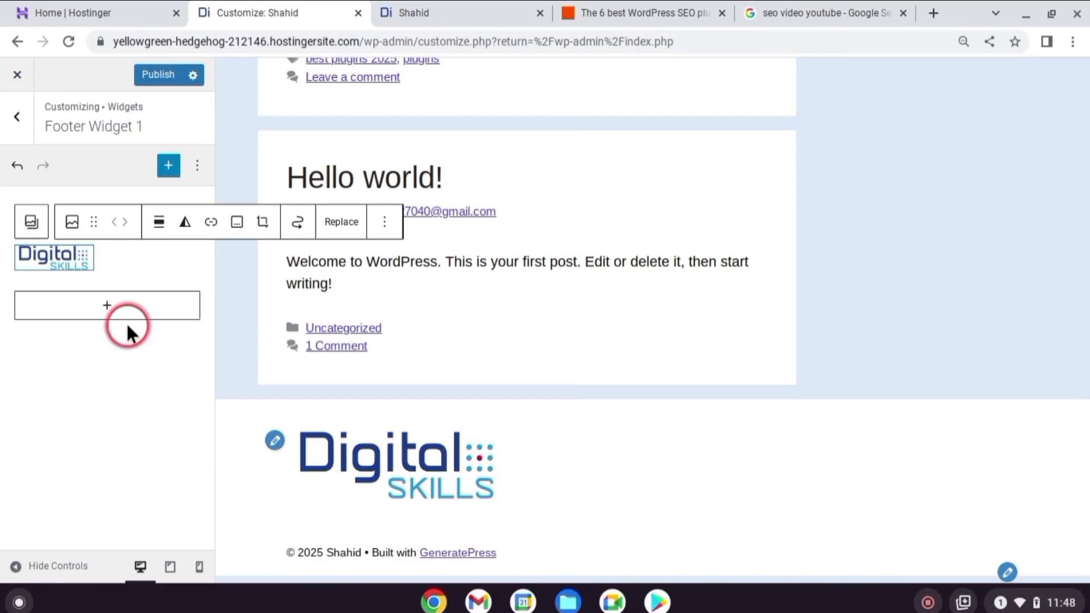
# Add a Page List block to the Footer Widget 2 area
pyautogui.click(17, 116)
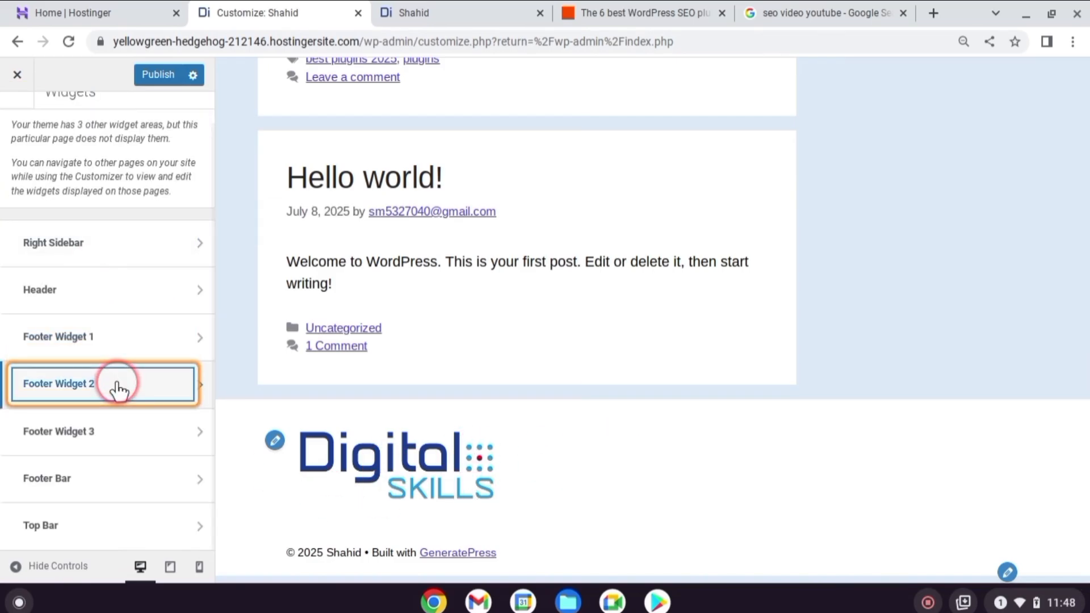
pyautogui.click(118, 389)
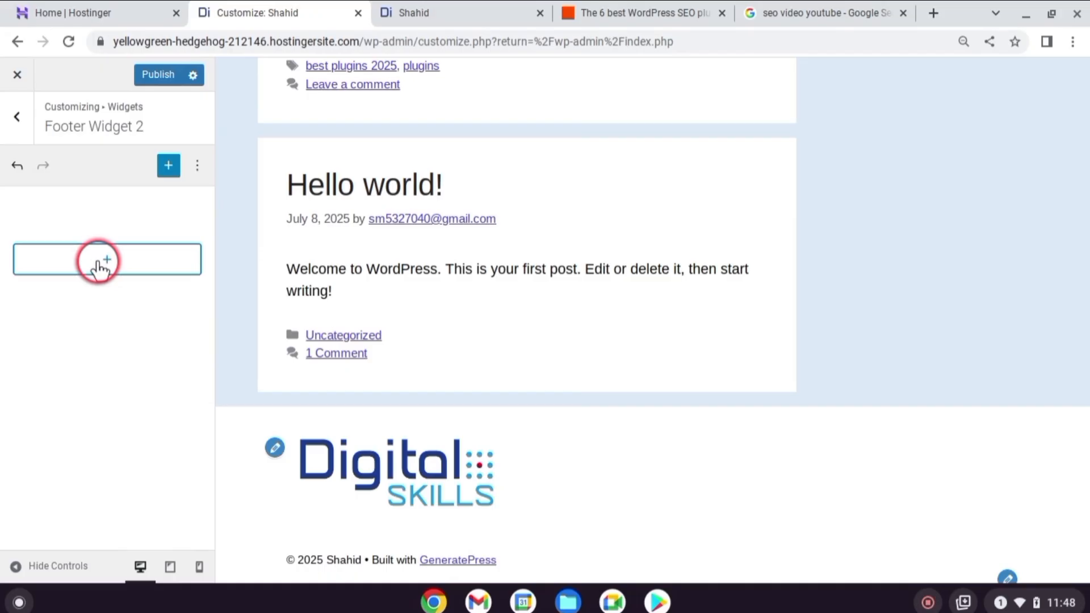
pyautogui.click(98, 263)
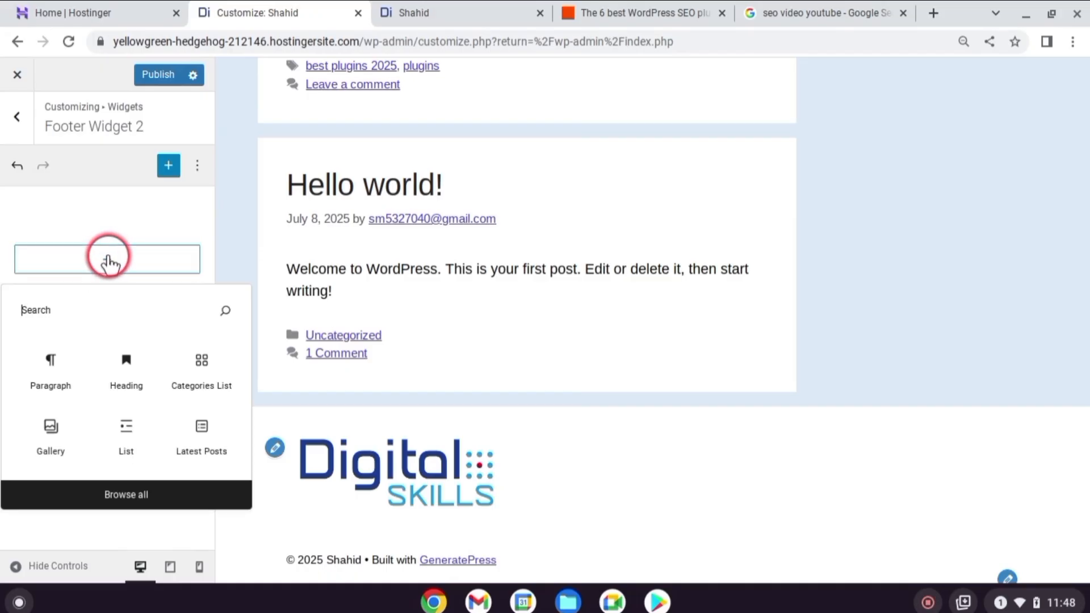
pyautogui.write('pag')
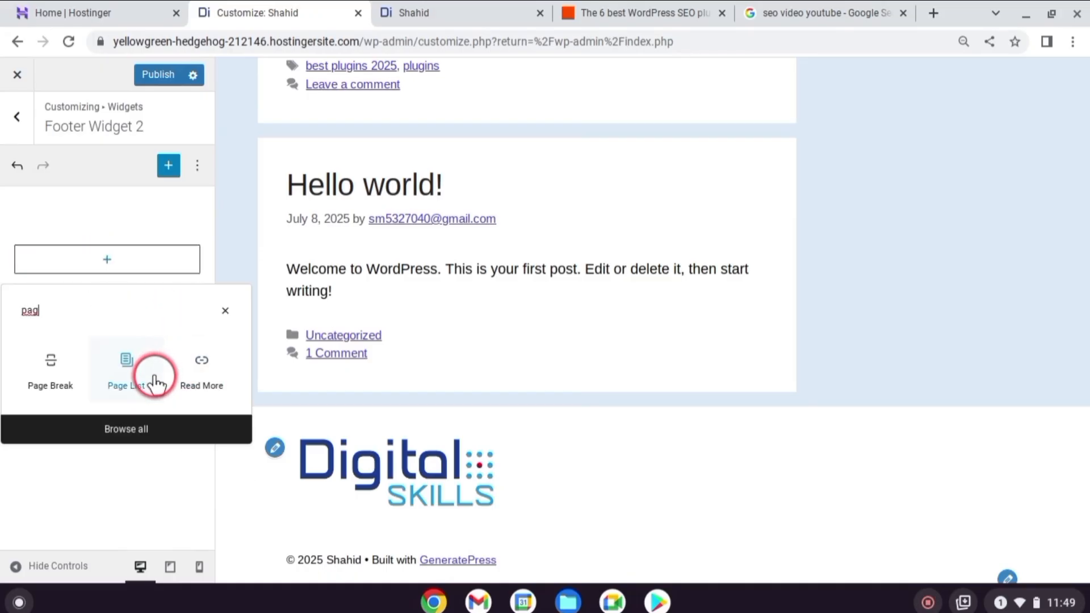
pyautogui.click(156, 383)
# Add a Social Icons block to the Footer Widget 3 area
pyautogui.click(17, 116)
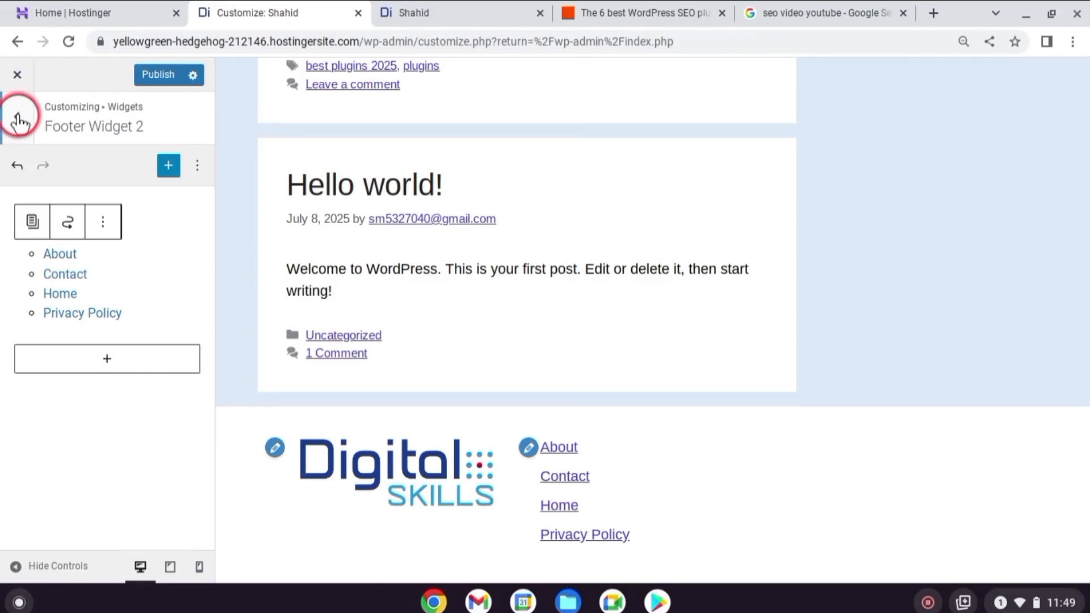
pyautogui.click(79, 432)
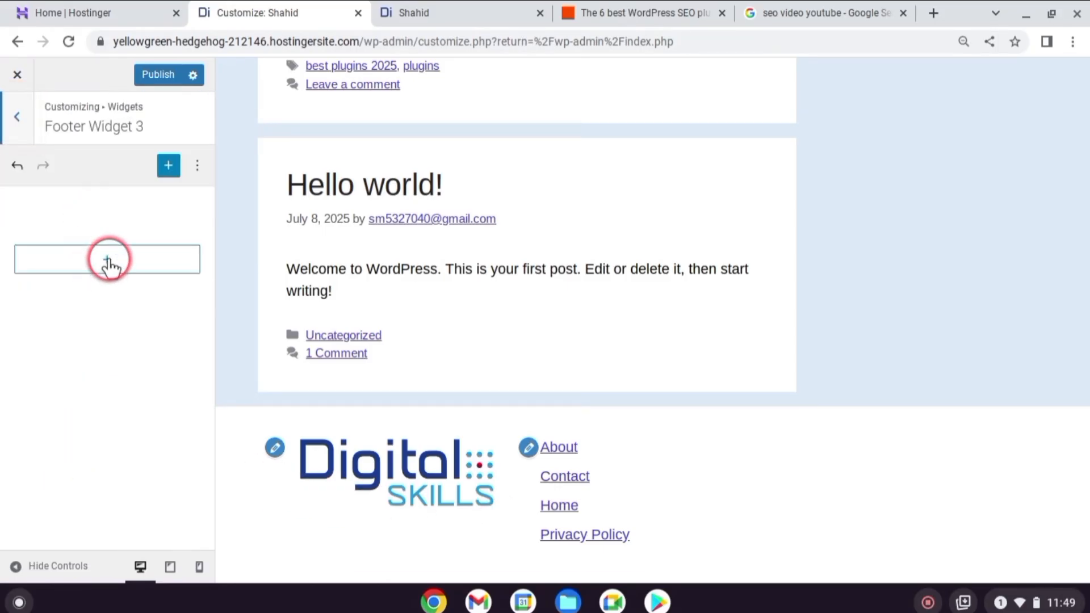
pyautogui.click(108, 260)
pyautogui.write('soci')
pyautogui.click(50, 368)
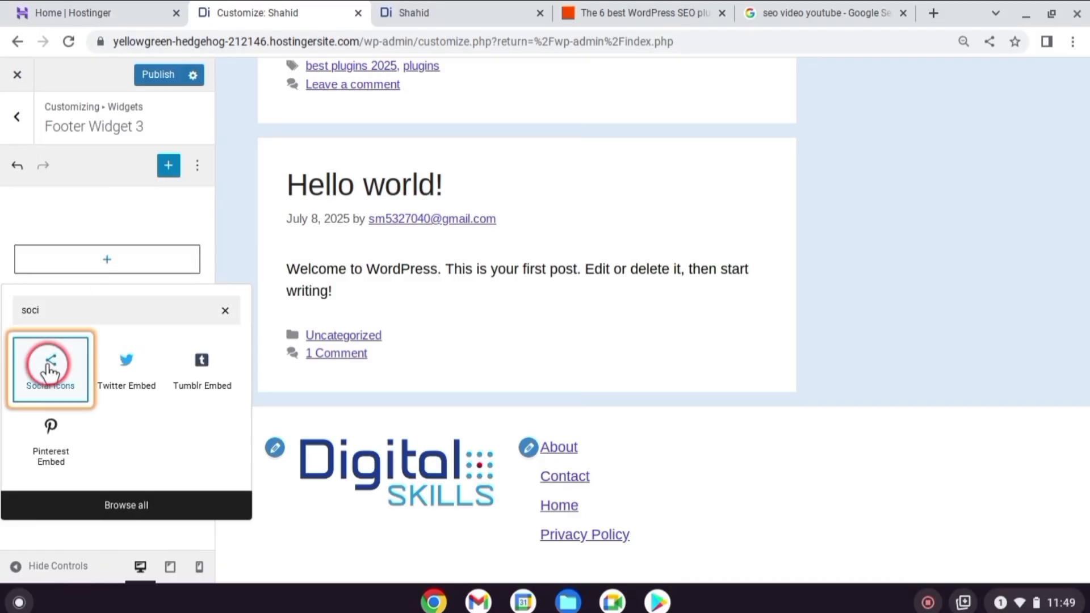
# Add a YouTube icon to the Social Icons block and set its link to #
pyautogui.click(27, 259)
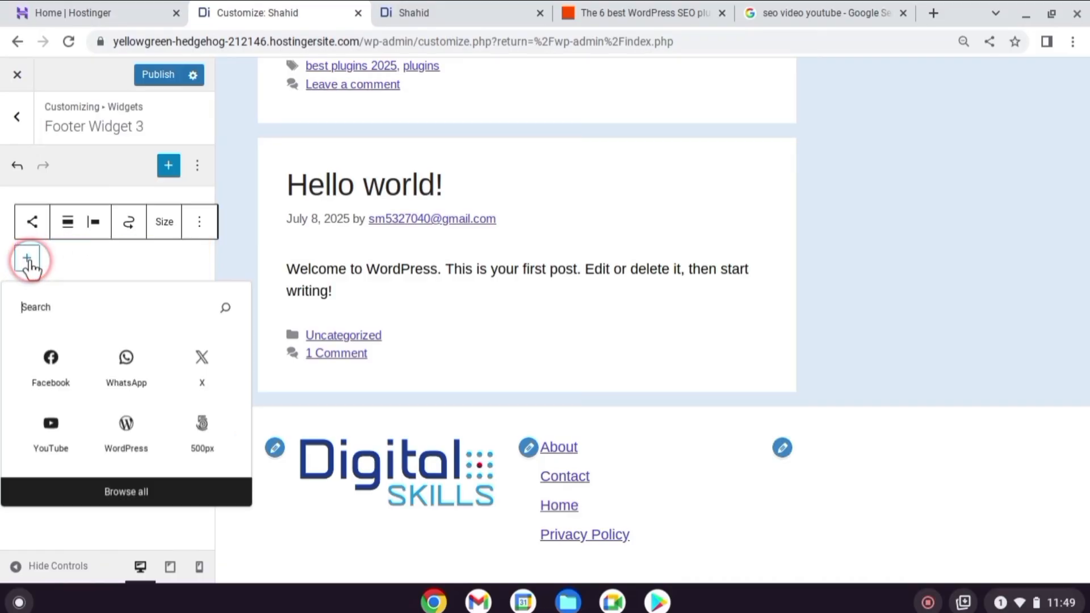
pyautogui.click(31, 306)
pyautogui.write('you')
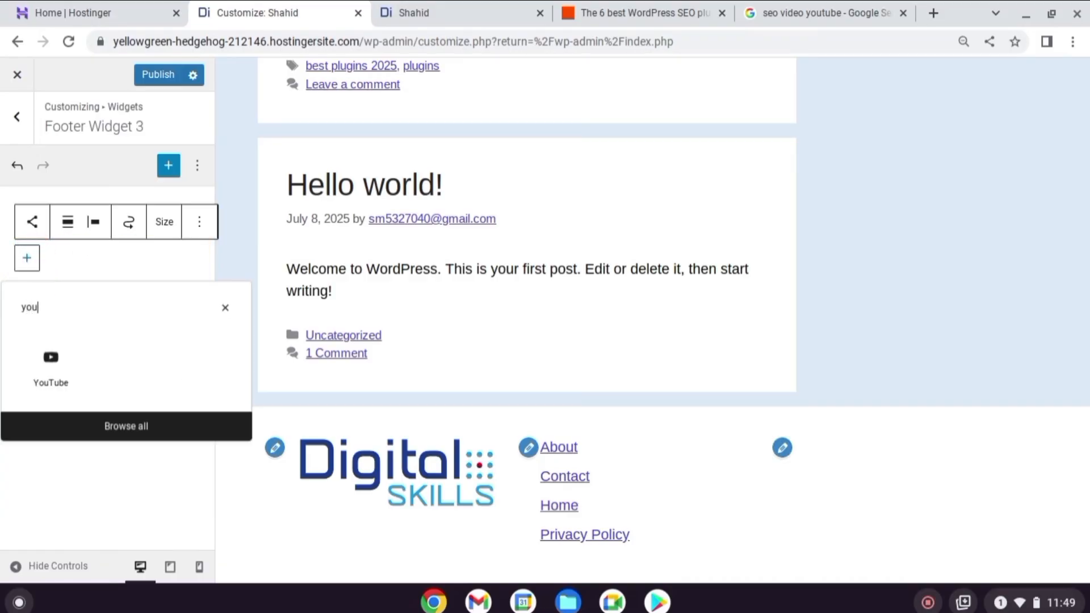
pyautogui.click(50, 364)
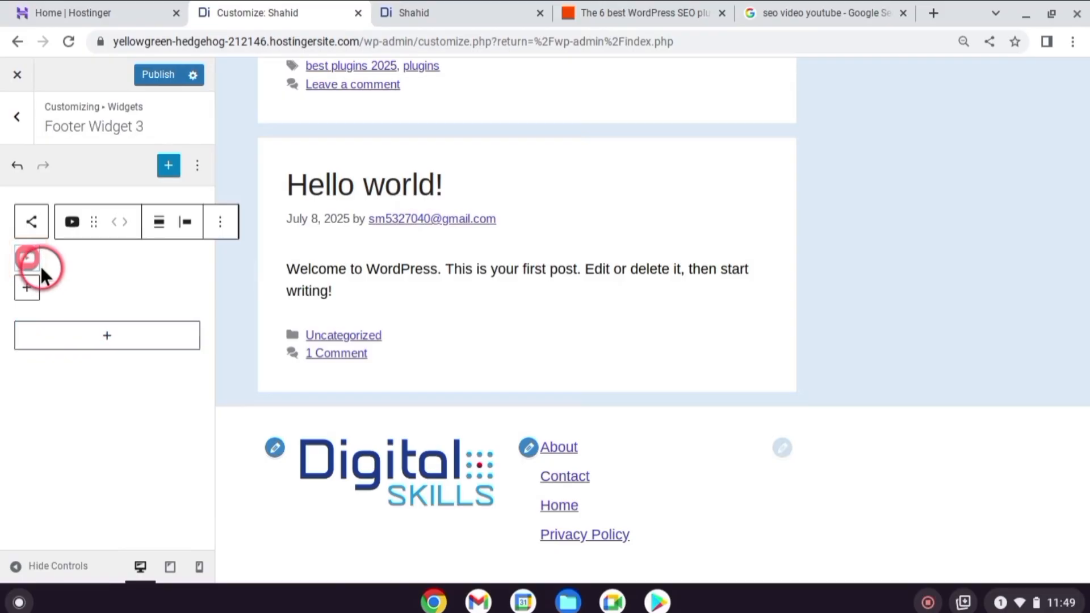
pyautogui.click(30, 260)
pyautogui.write('#')
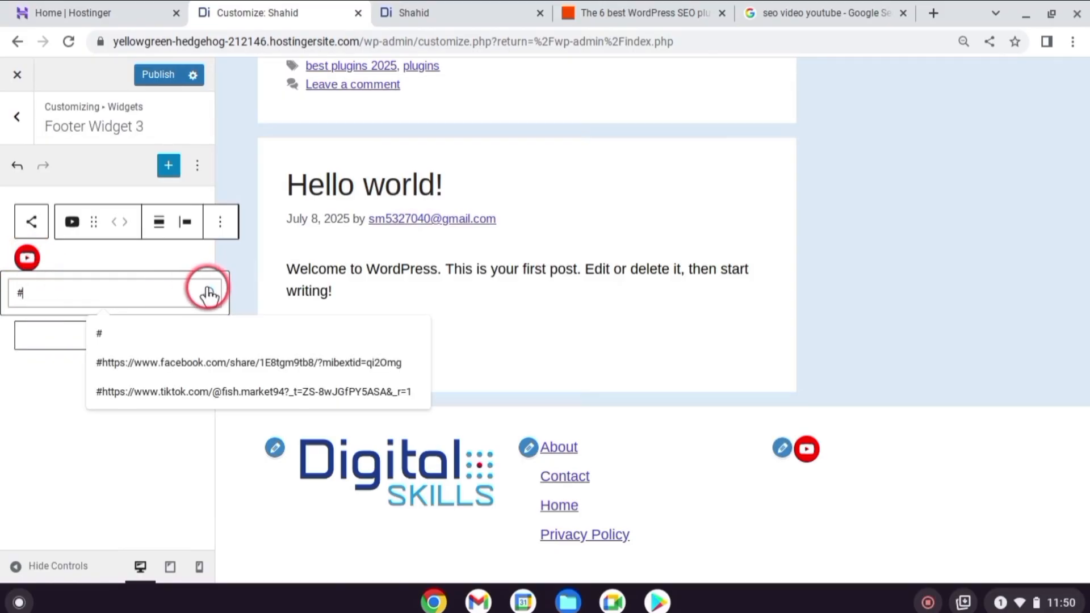
pyautogui.click(207, 292)
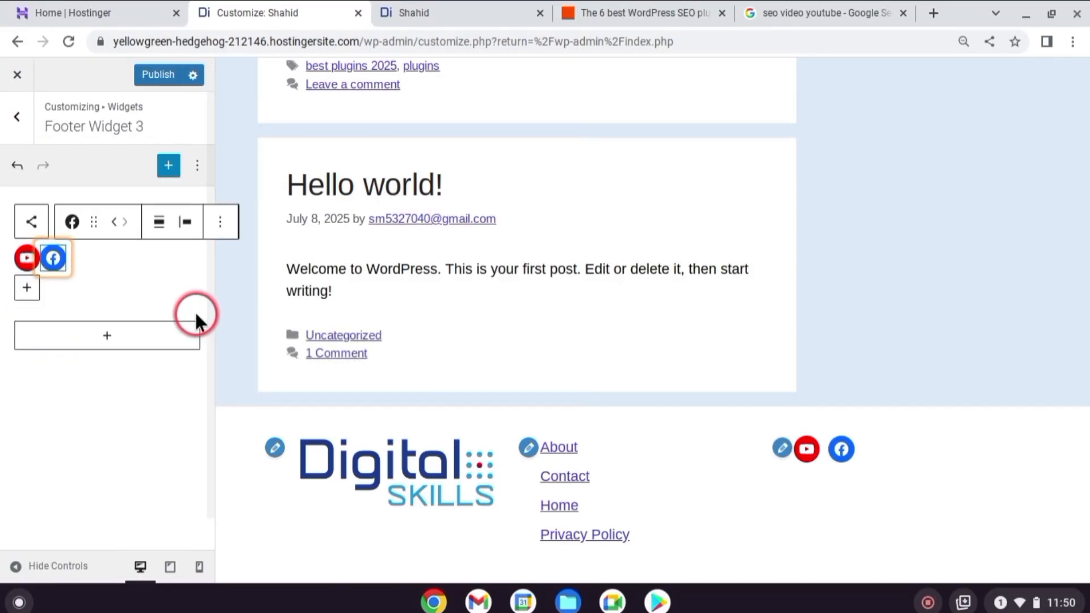
# Add linked Facebook, WhatsApp and LinkedIn icons after the YouTube icon and center the row of icons
pyautogui.click(27, 288)
pyautogui.click(199, 386)
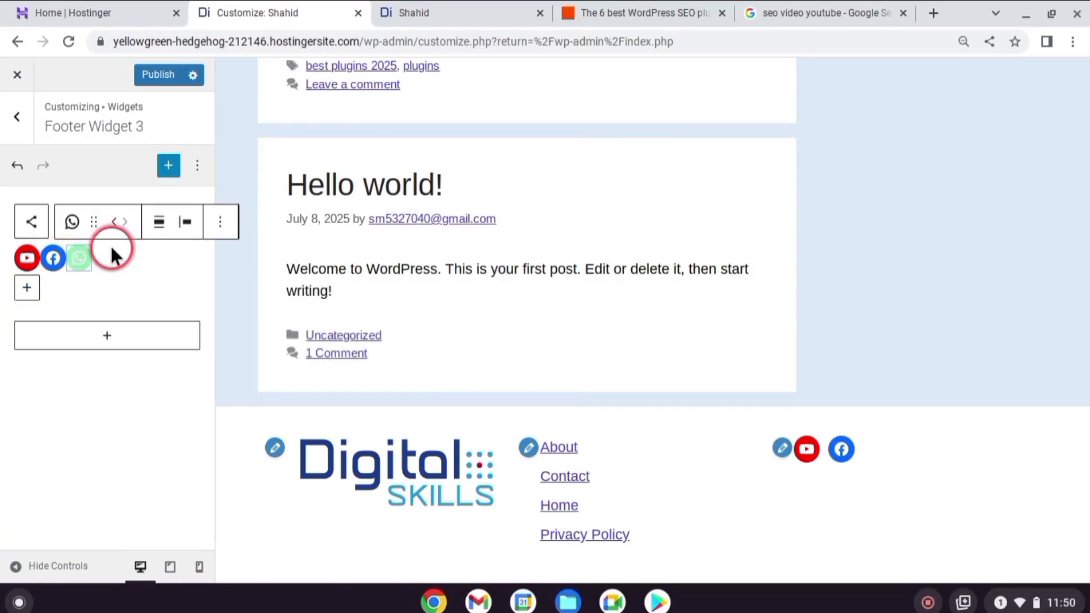
pyautogui.click(69, 264)
pyautogui.click(204, 293)
pyautogui.click(27, 287)
pyautogui.write('lin')
pyautogui.click(110, 394)
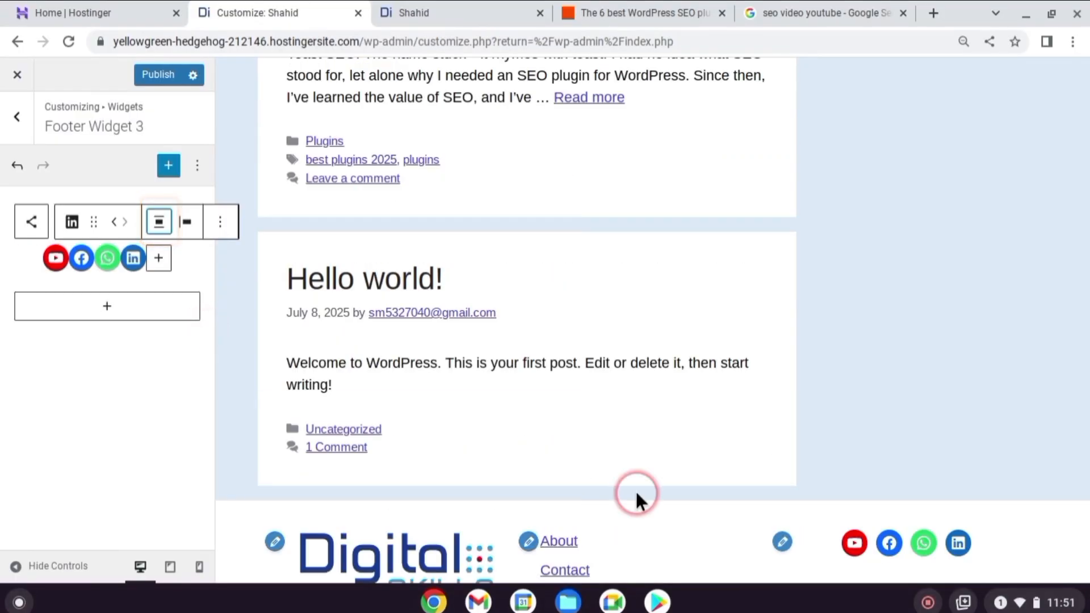
# Add a paragraph reading "This Website is Made By HostifyLab" to the Footer Bar area
pyautogui.scroll(-2, 870, 545)
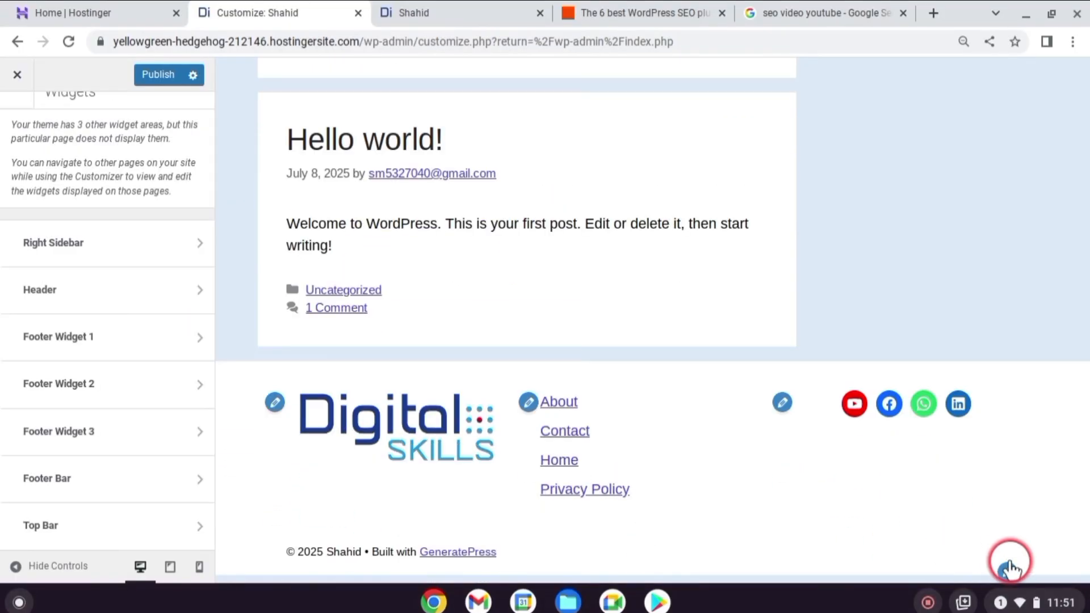
pyautogui.click(1008, 570)
pyautogui.click(84, 251)
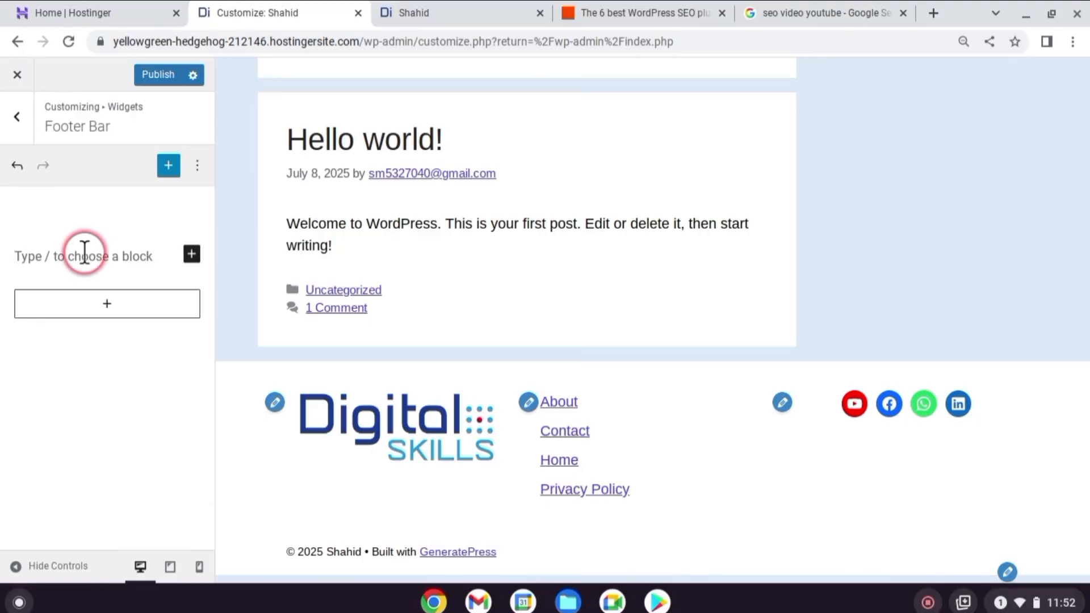
pyautogui.click(191, 253)
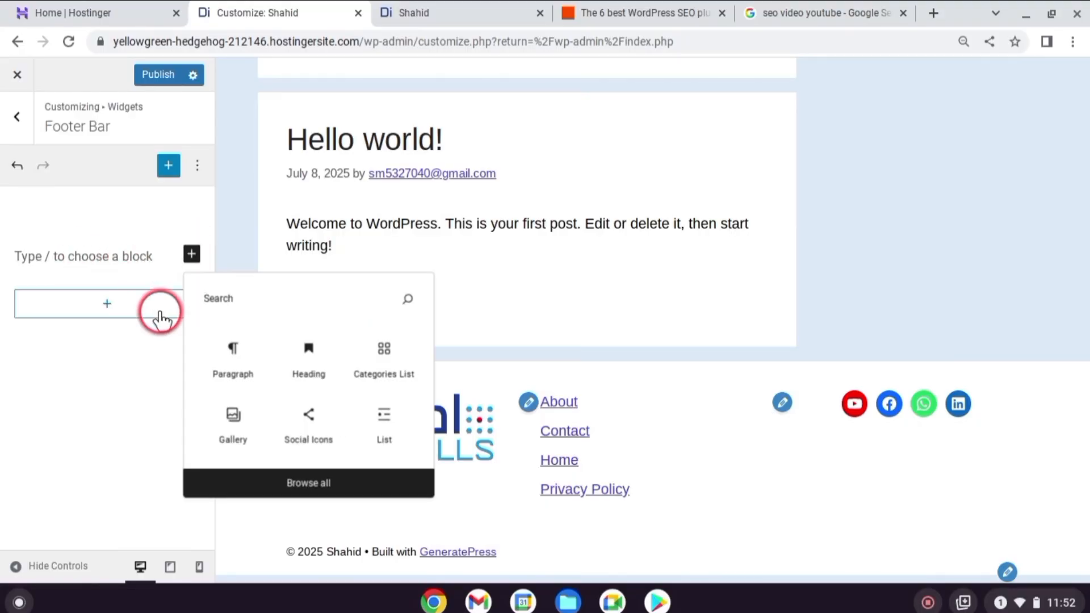
pyautogui.click(224, 358)
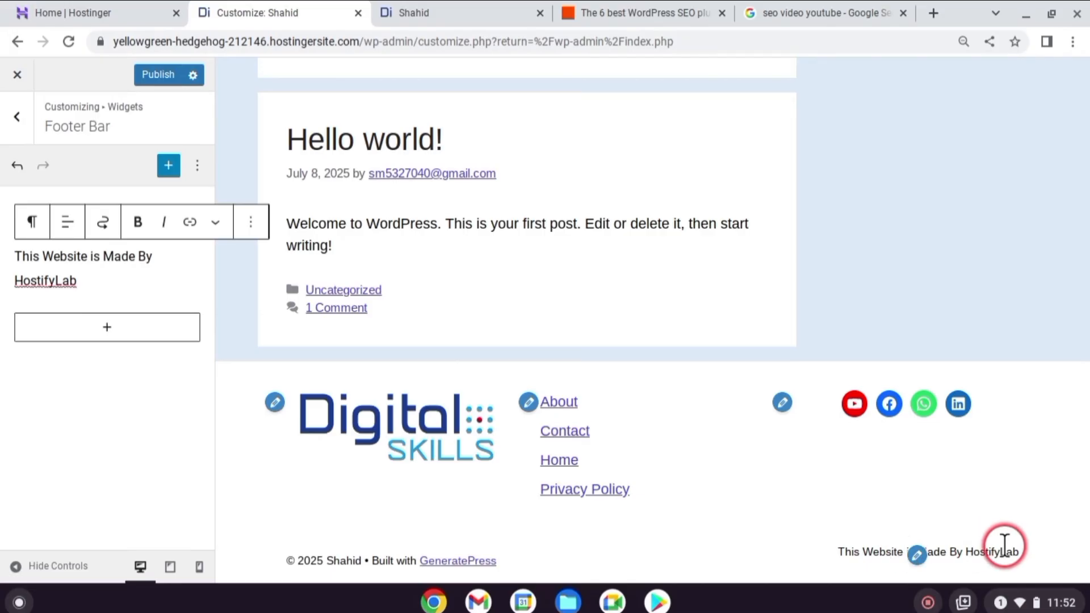
pyautogui.click(129, 413)
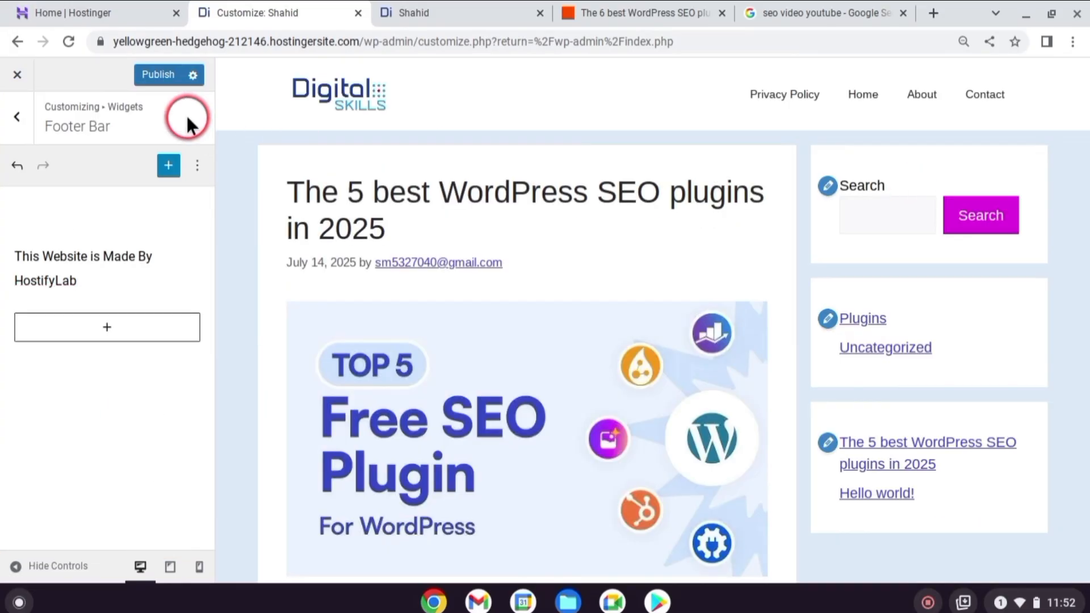
# Publish the footer changes, reload the live site and check its footer
pyautogui.click(156, 74)
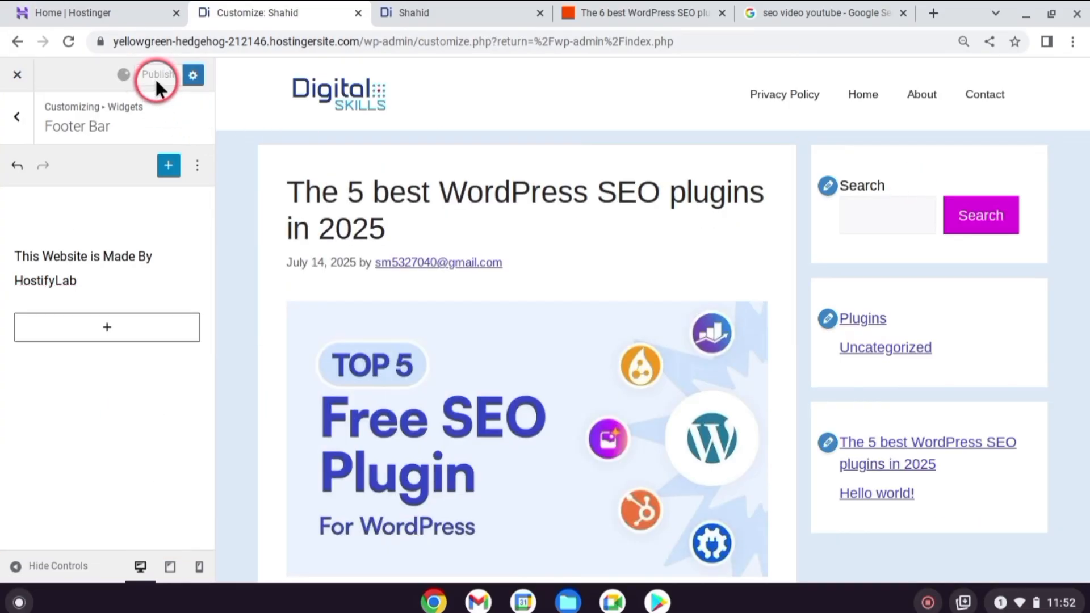
pyautogui.click(462, 11)
pyautogui.click(68, 42)
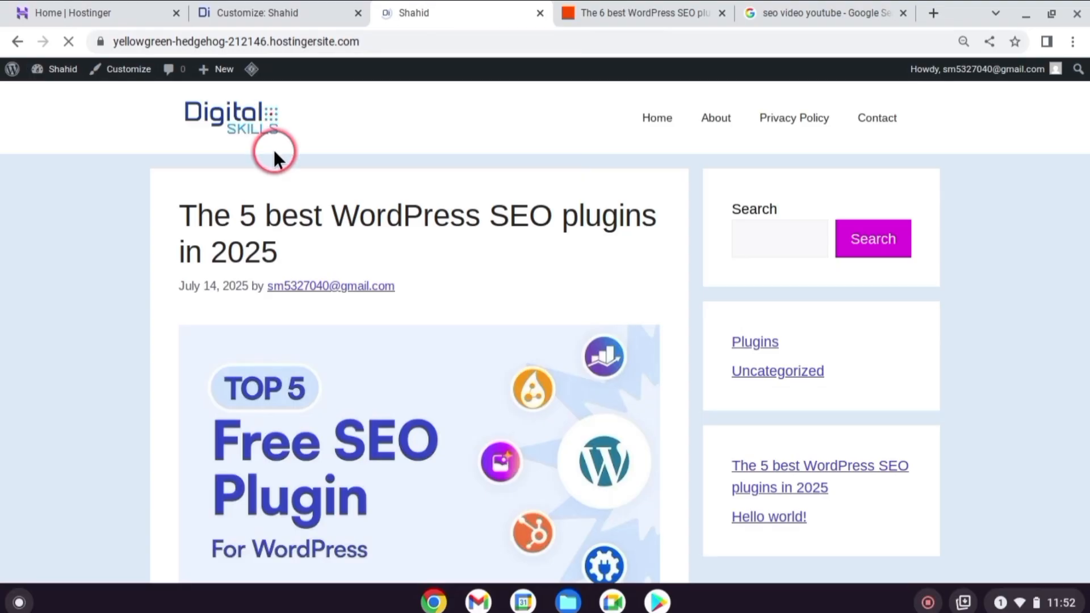
pyautogui.scroll(-15, 175, 143)
pyautogui.scroll(-3, 178, 140)
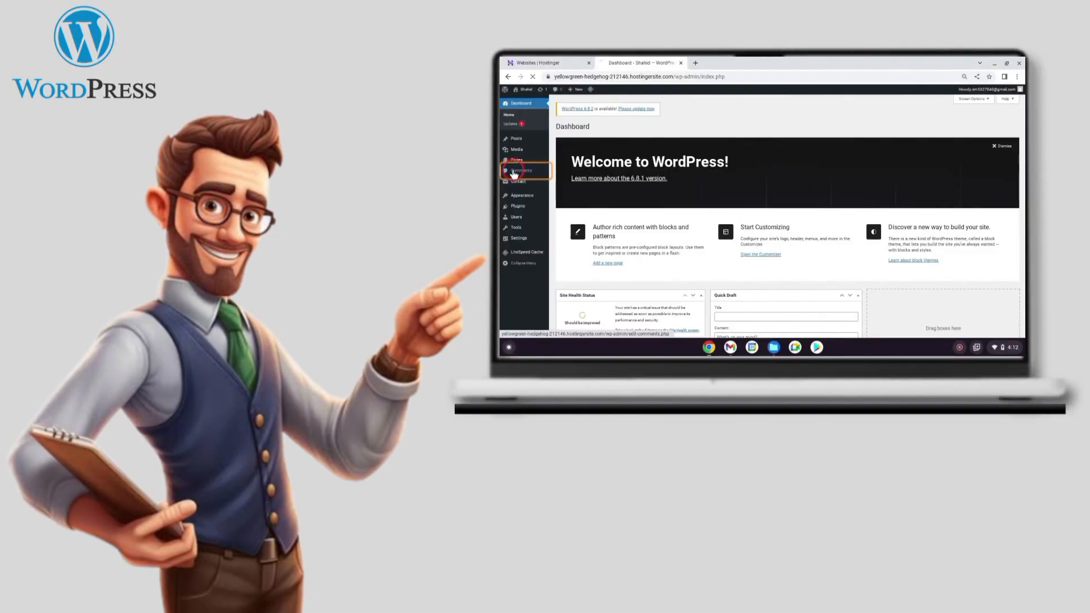
pyautogui.click(521, 149)
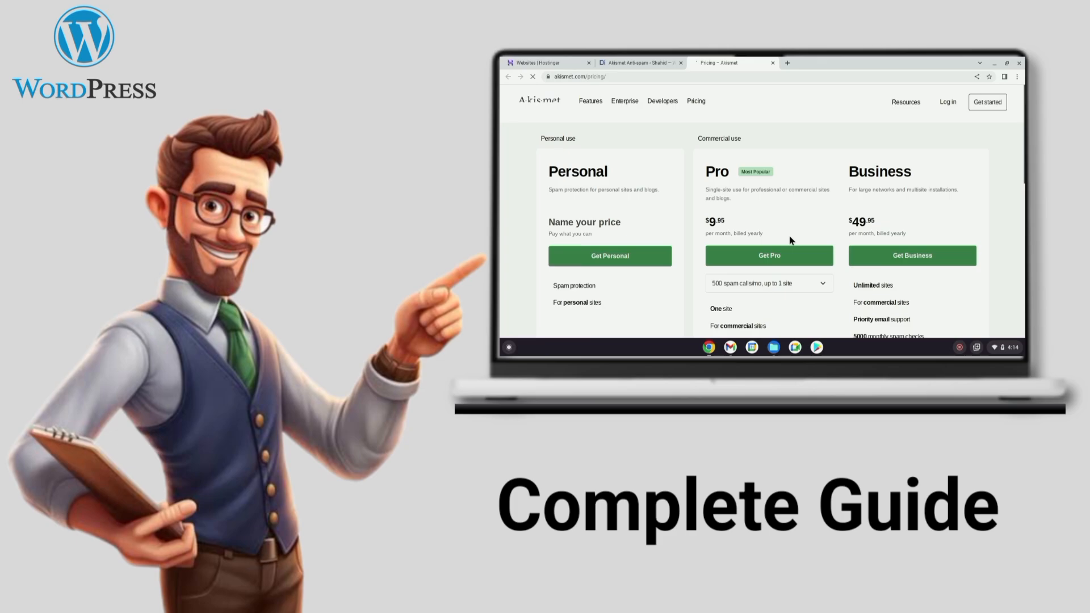
pyautogui.click(611, 218)
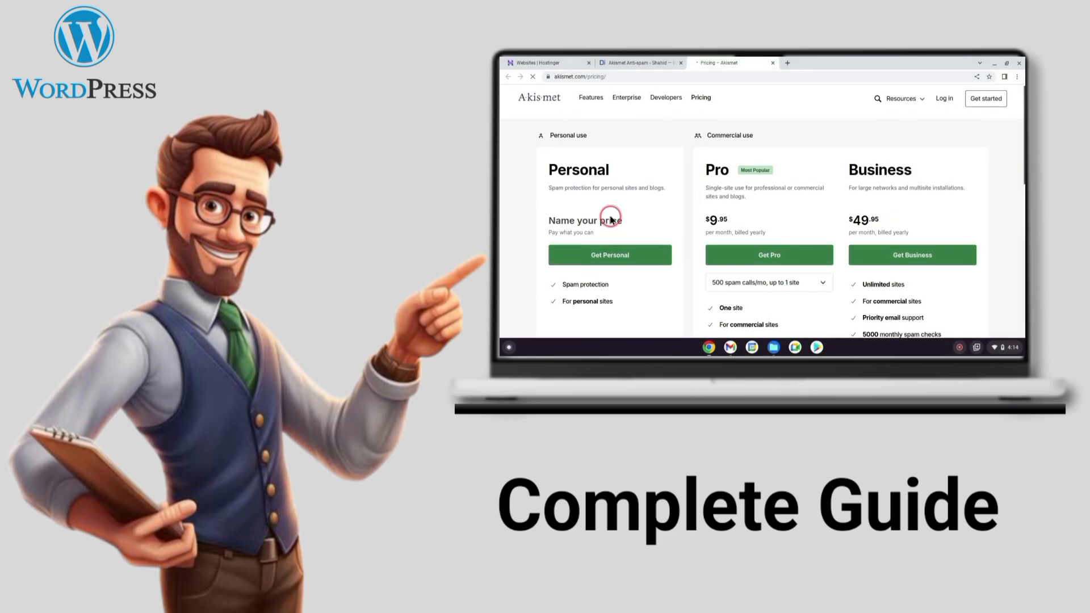
pyautogui.scroll(-1, 612, 219)
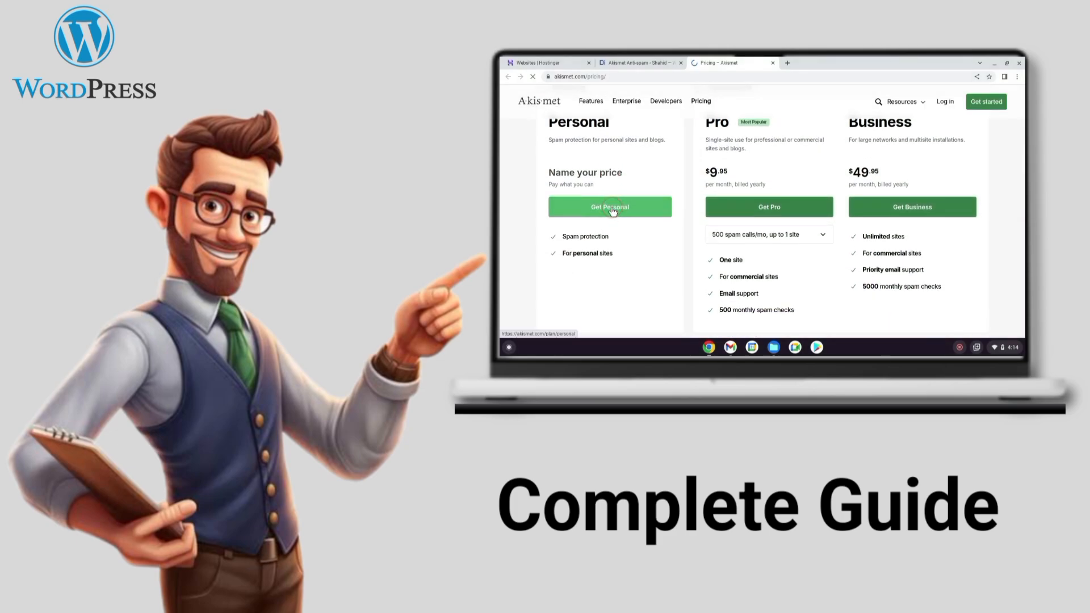
pyautogui.click(613, 210)
pyautogui.scroll(-3, 717, 250)
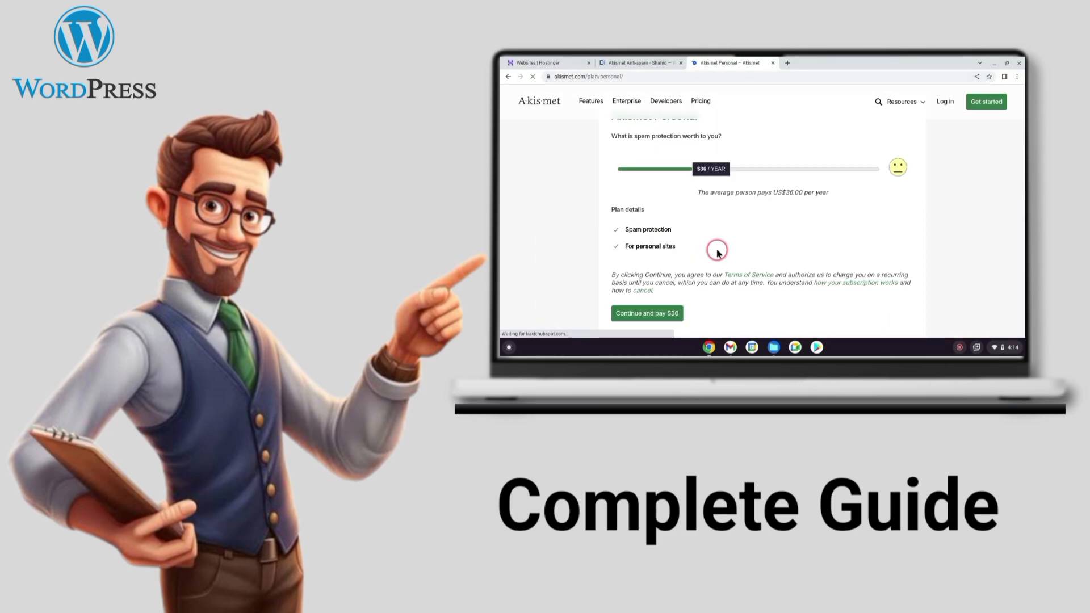
pyautogui.moveTo(694, 182); pyautogui.dragTo(662, 181)
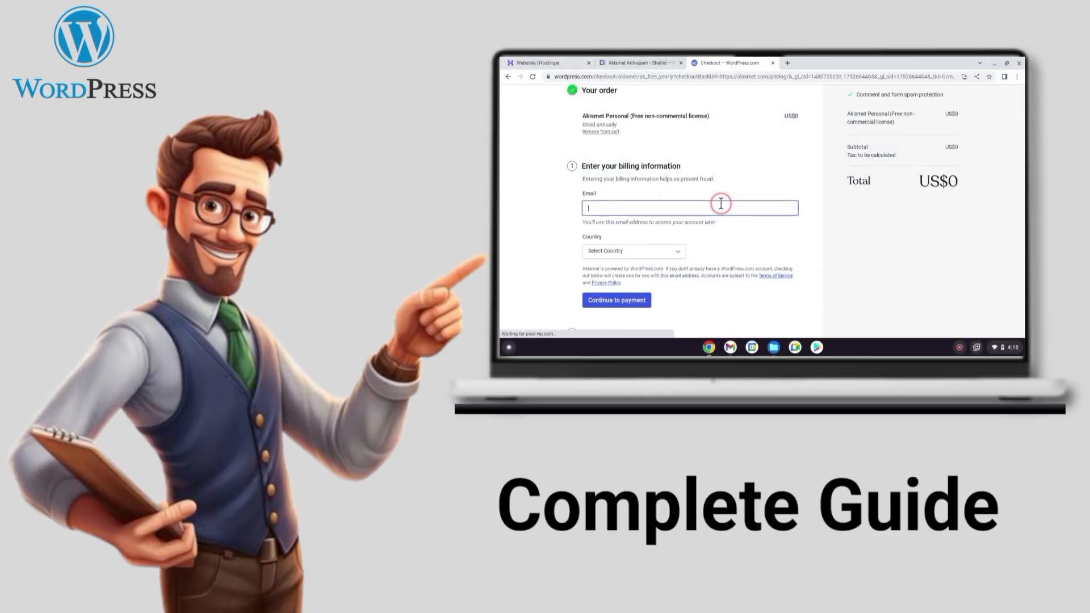
pyautogui.click(721, 204)
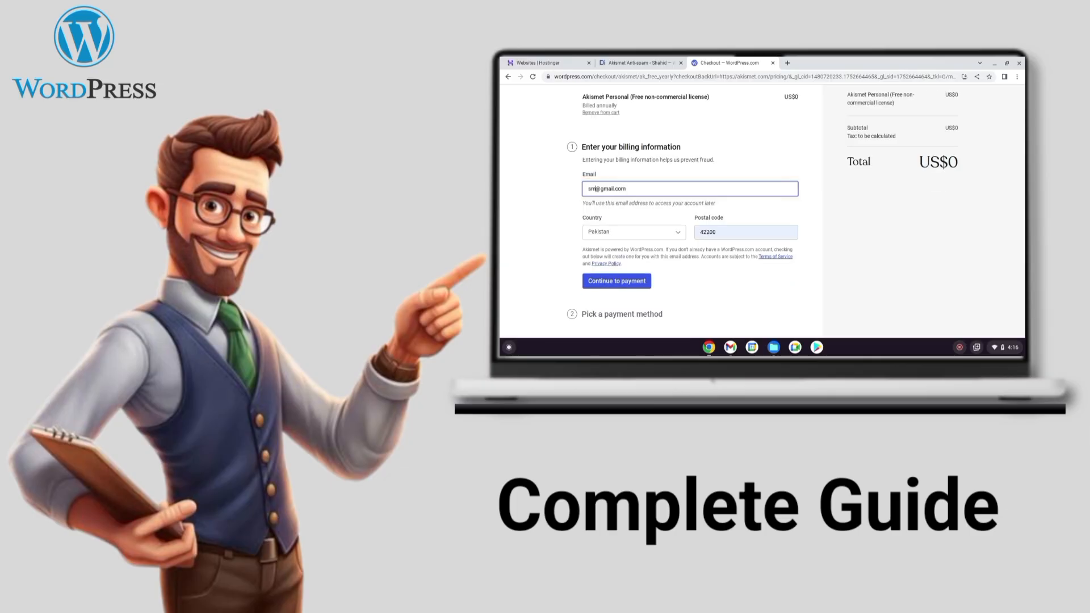
pyautogui.write('532')
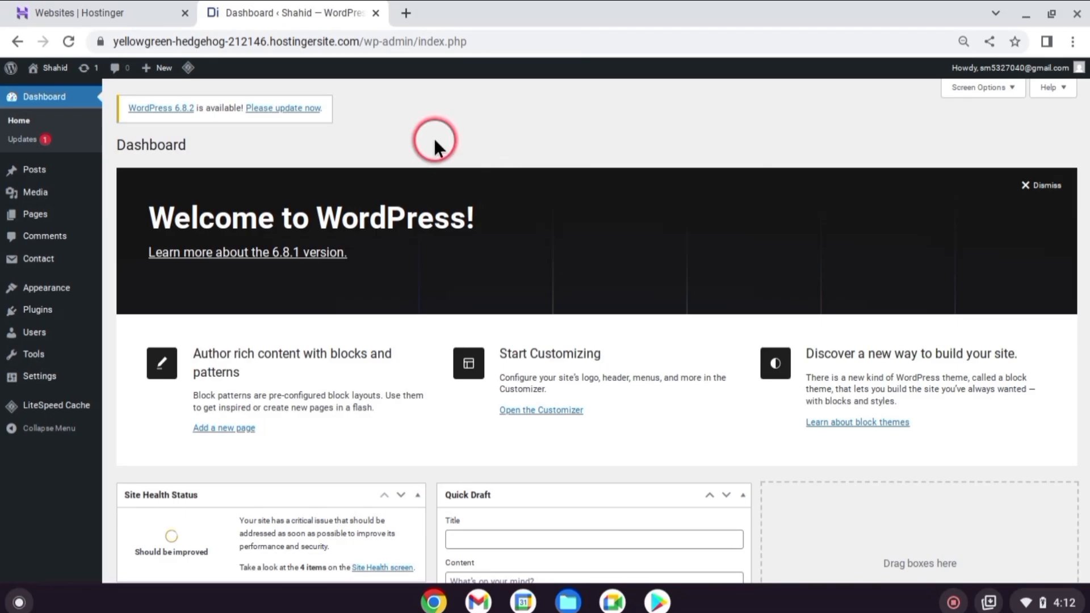
# Trash the sample comment on the Hello world! post, delete it permanently, and return to the list of all comments
pyautogui.click(23, 238)
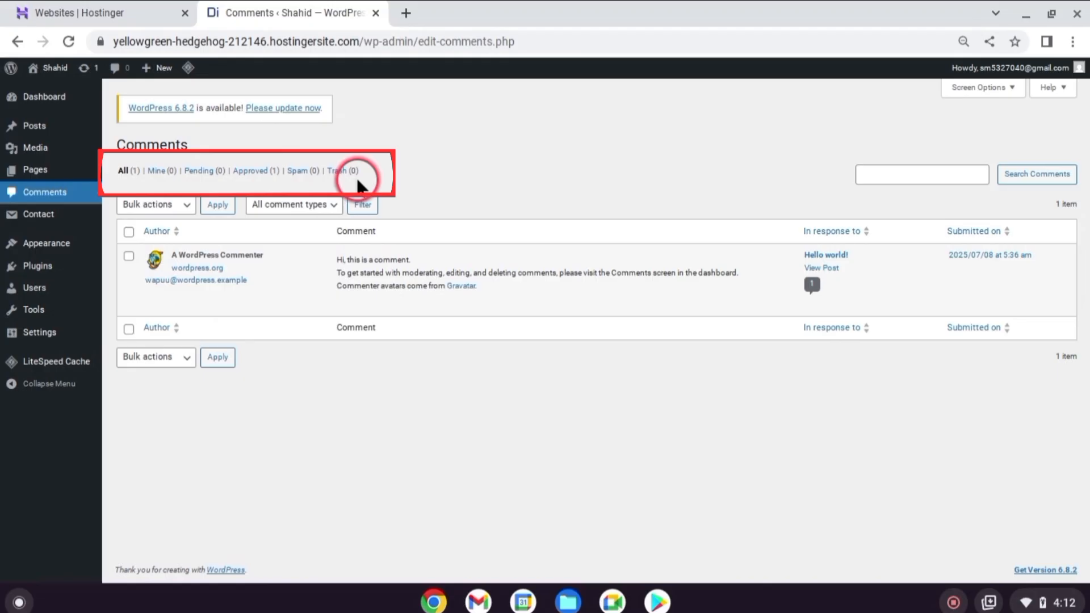
pyautogui.moveTo(369, 305)
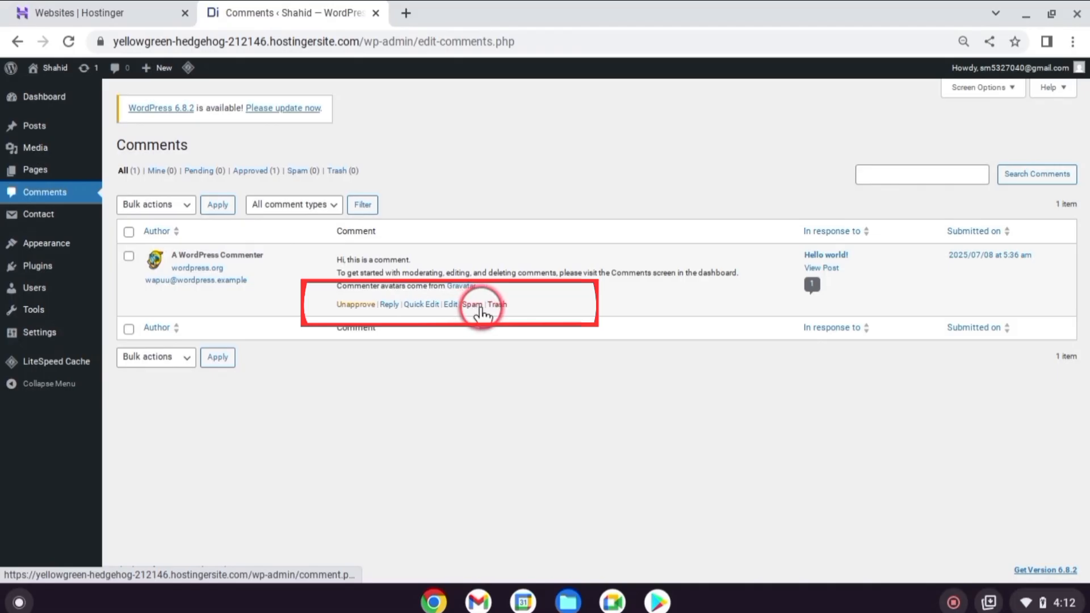
pyautogui.click(497, 305)
pyautogui.click(336, 170)
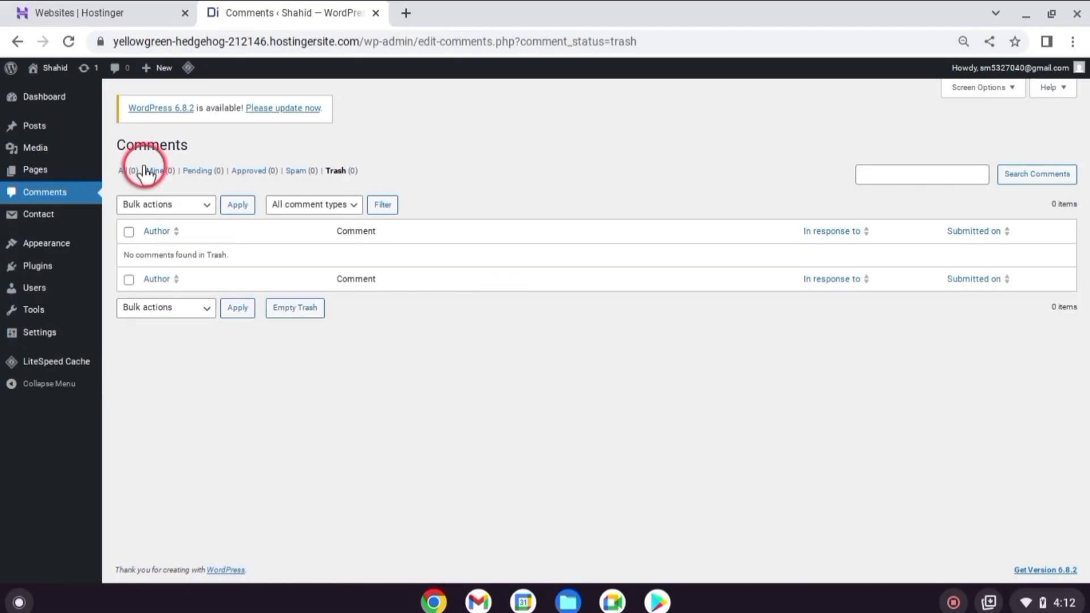
pyautogui.click(128, 171)
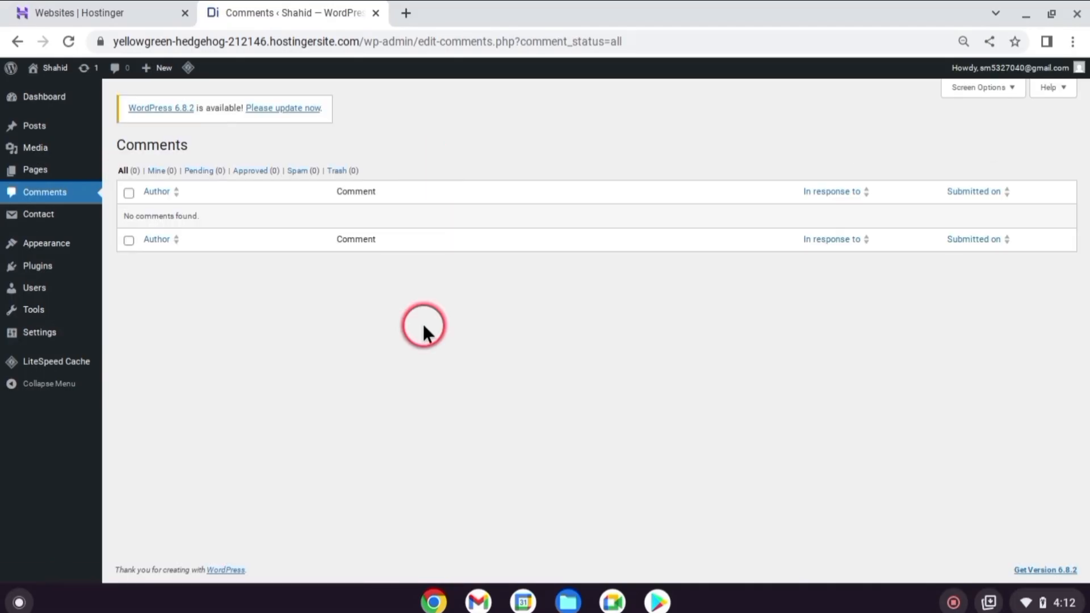
# Require every comment to be manually approved in the discussion settings and save the changes
pyautogui.moveTo(57, 340)
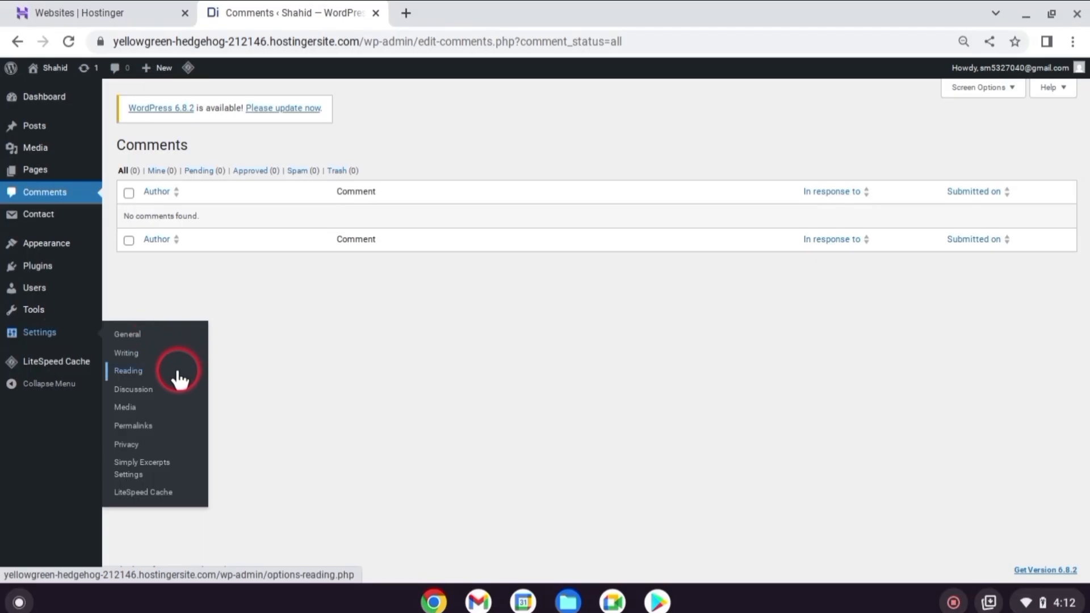
pyautogui.click(145, 392)
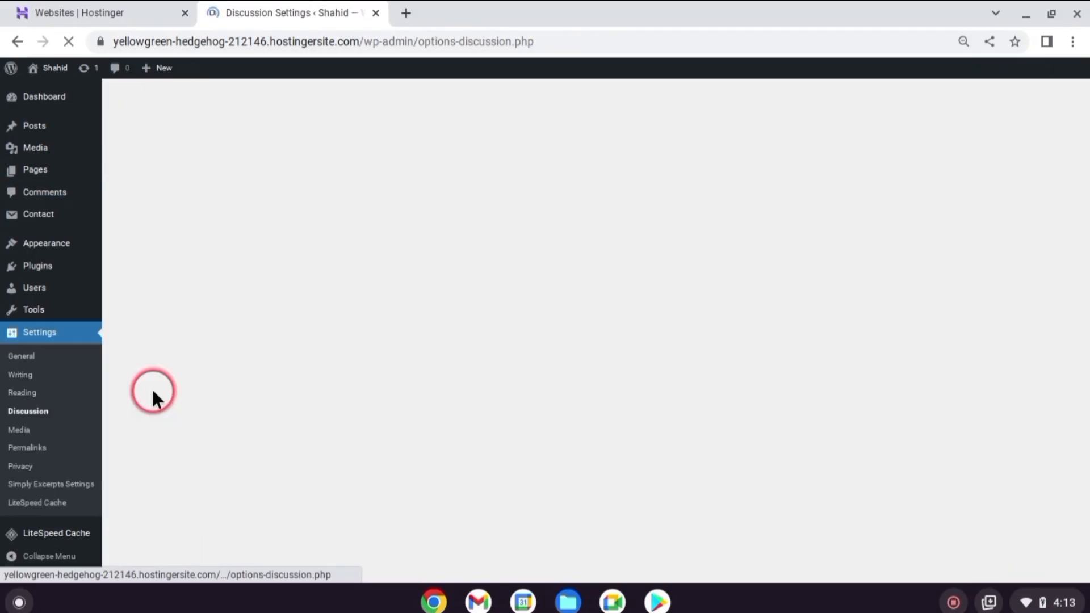
pyautogui.scroll(-8, 180, 272)
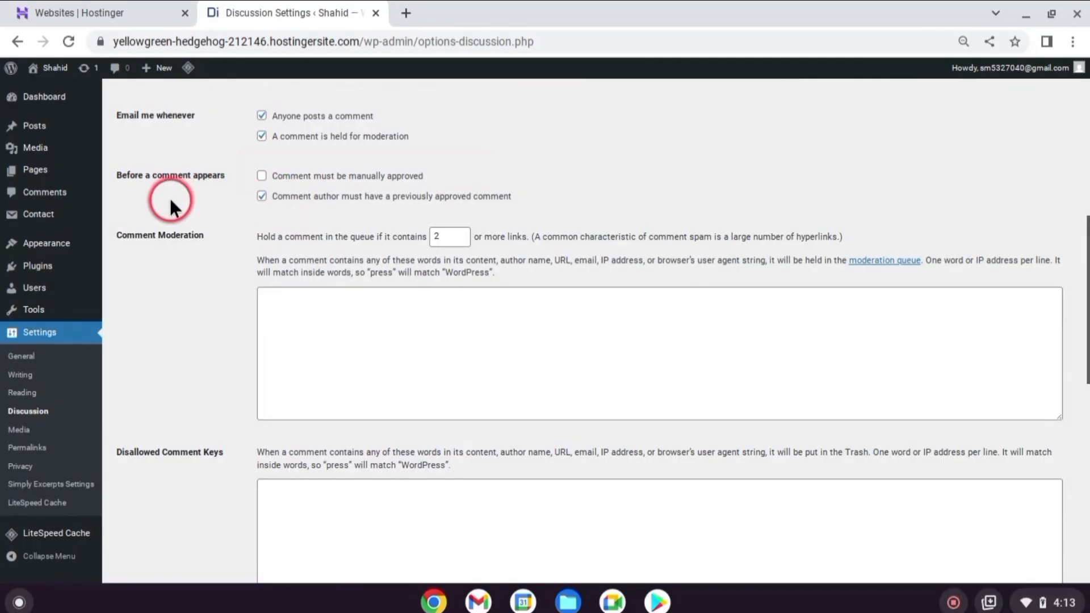
pyautogui.click(261, 176)
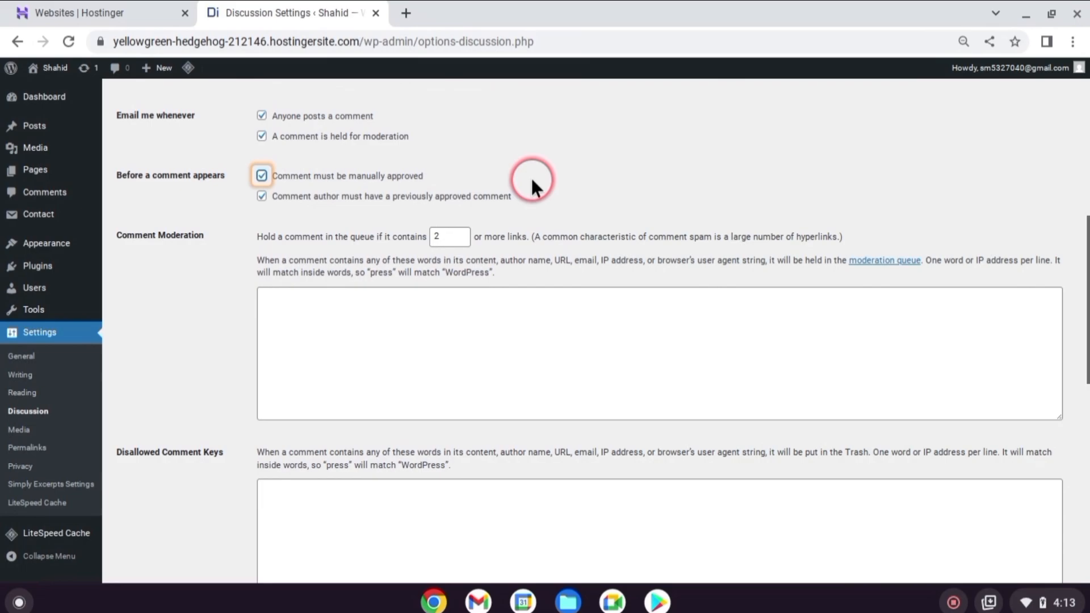
pyautogui.scroll(-10, 533, 181)
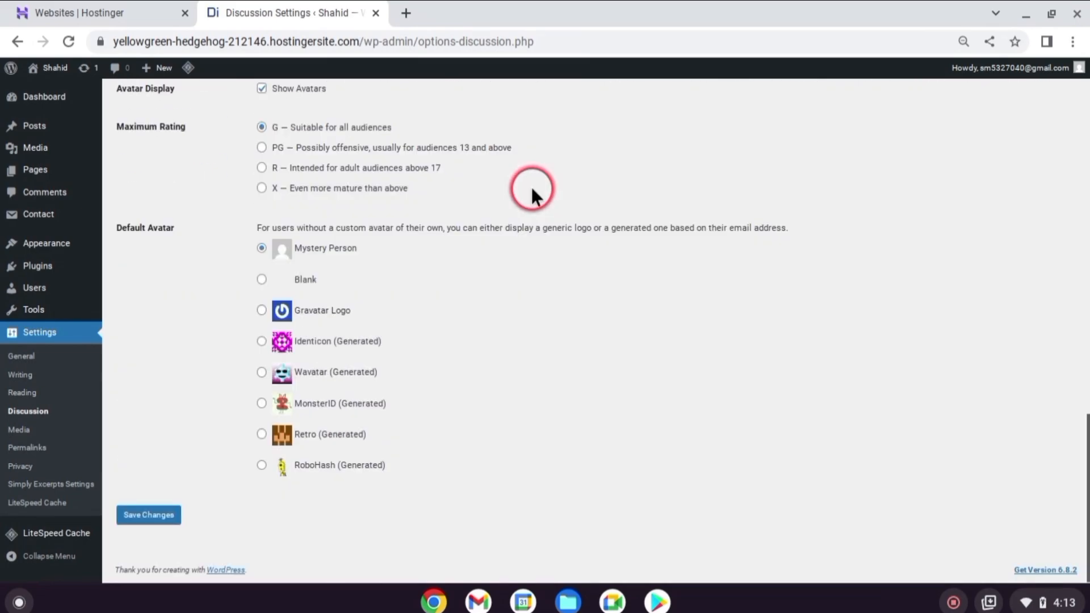
pyautogui.click(168, 517)
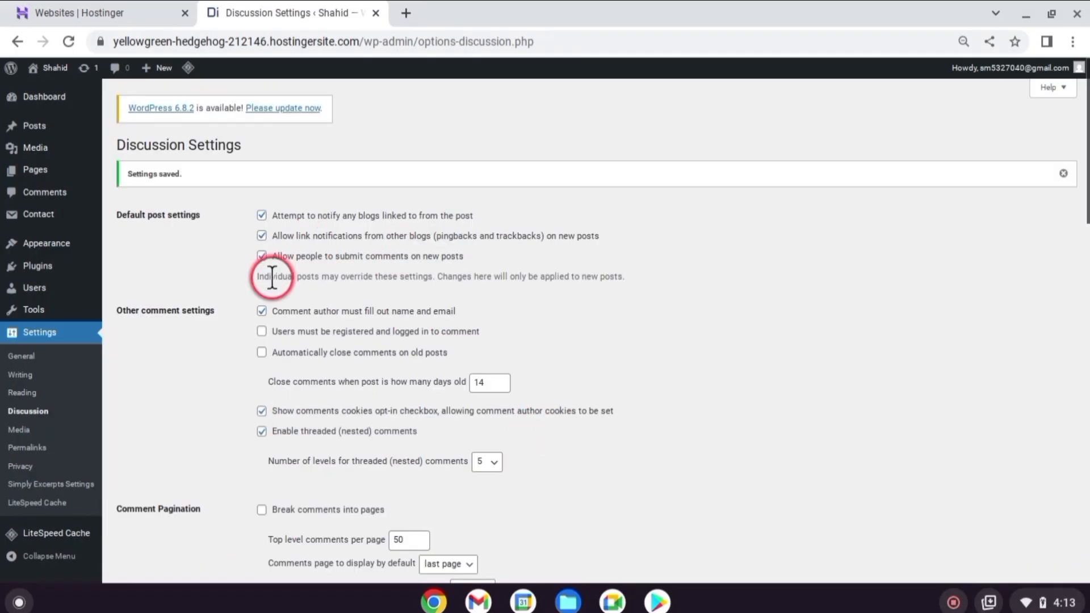
# Install and activate the Akismet Anti-spam: Spam Protection plugin from the featured plugins
pyautogui.moveTo(70, 272)
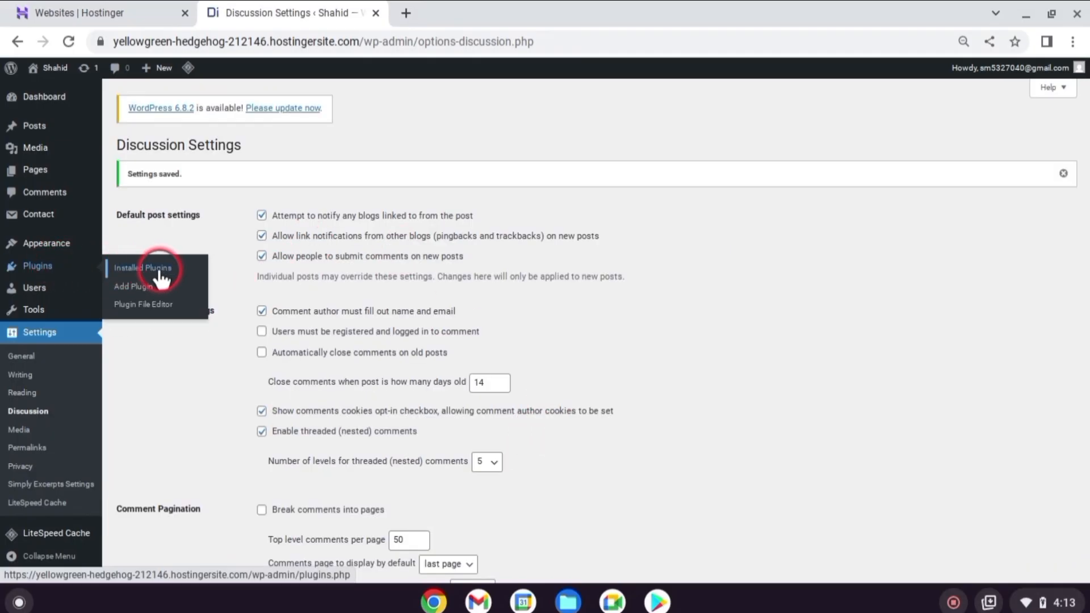
pyautogui.click(149, 288)
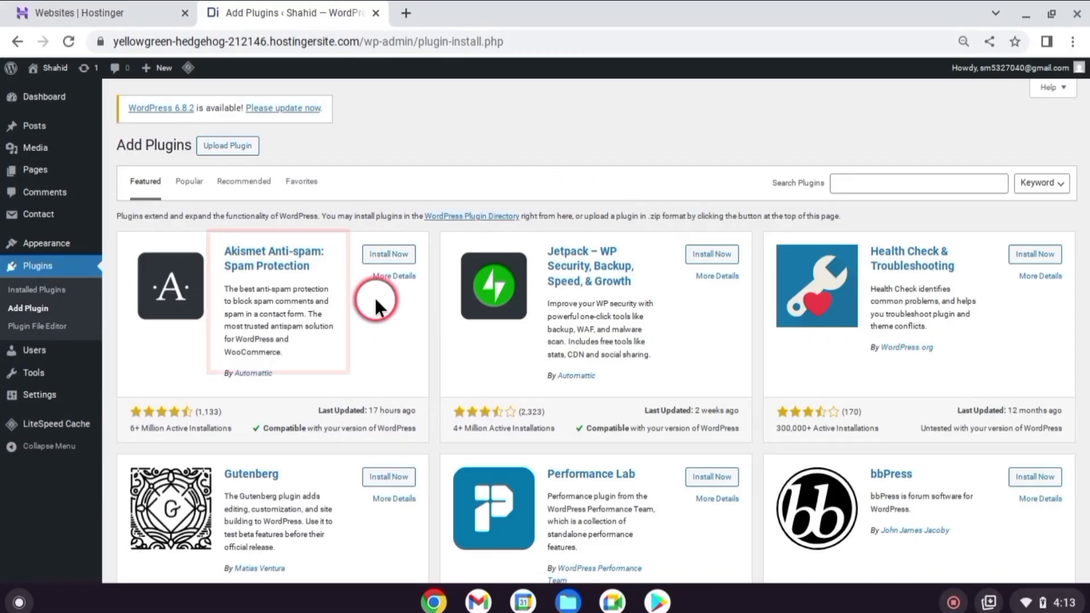
pyautogui.click(372, 255)
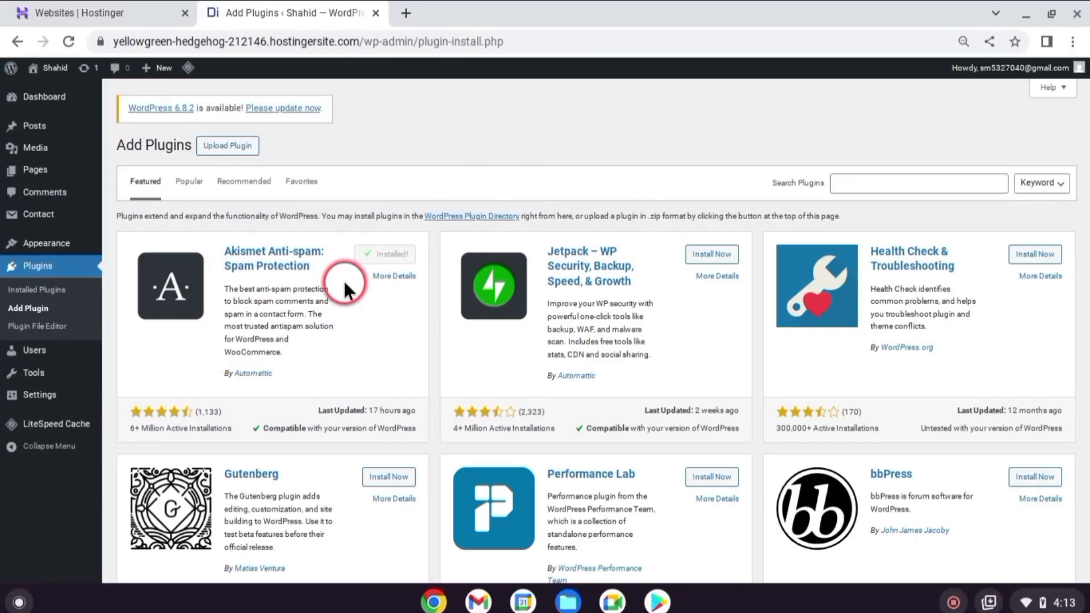
pyautogui.click(377, 254)
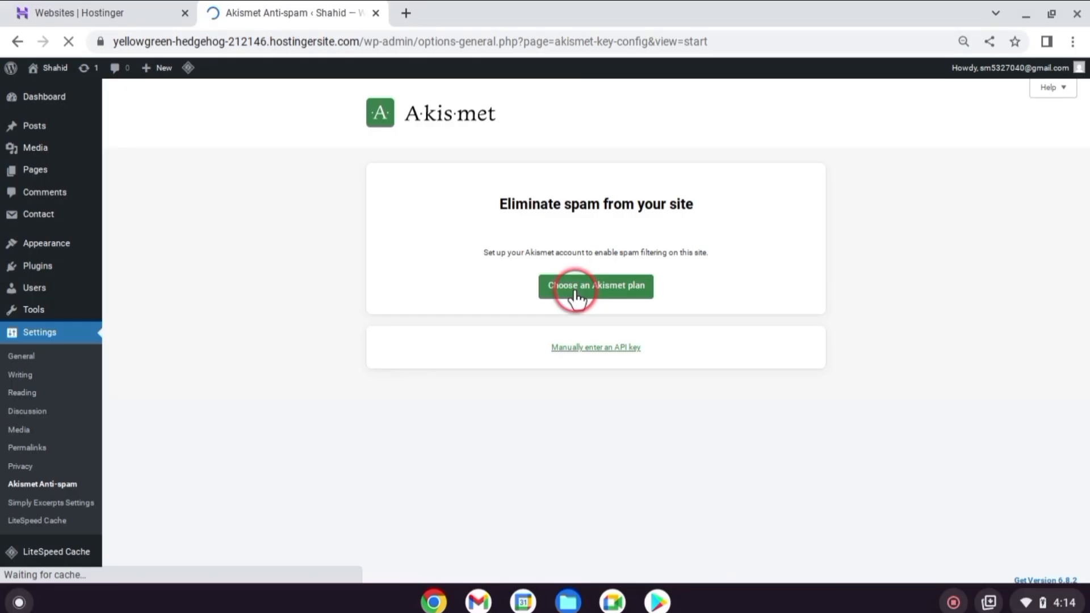
# Start choosing an Akismet plan and select the Personal plan on the Akismet pricing page
pyautogui.click(575, 295)
pyautogui.scroll(-1, 229, 330)
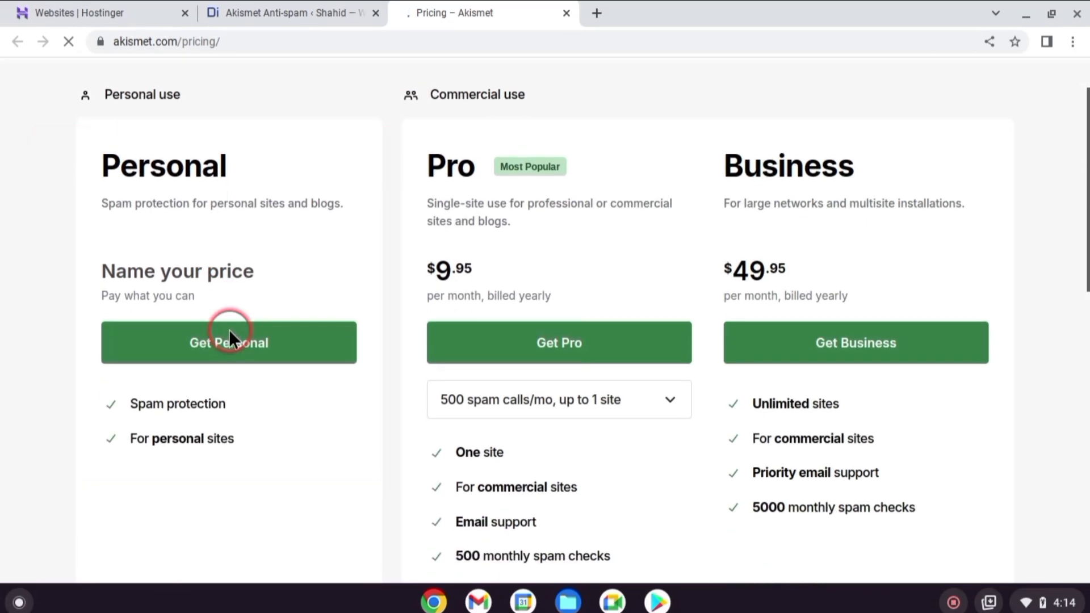
pyautogui.scroll(-1, 229, 329)
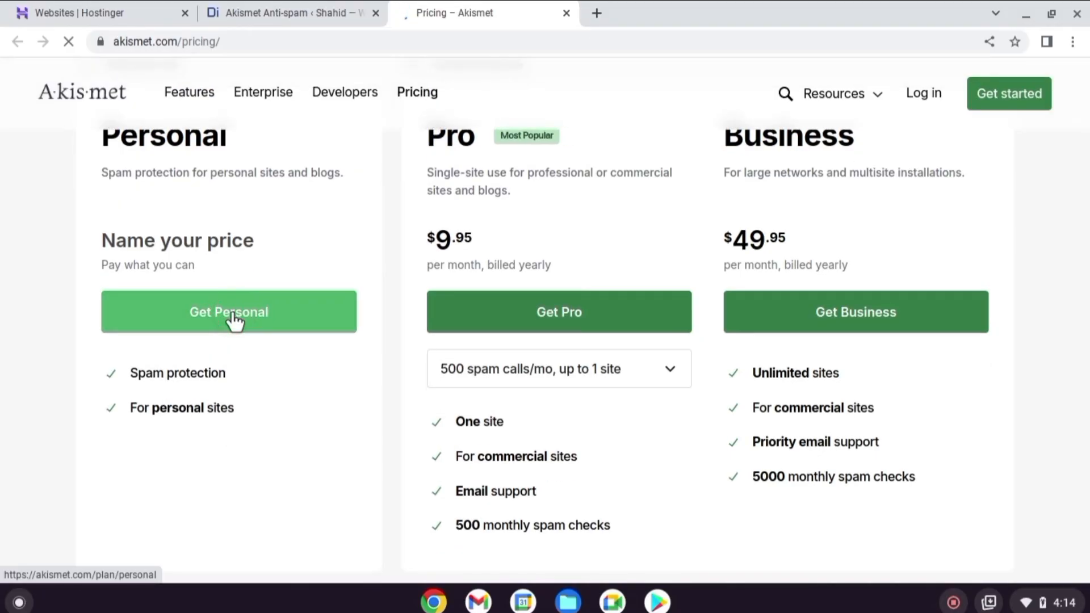
pyautogui.click(233, 318)
# Set the Akismet Personal price to $0, confirm all three non-commercial usage statements, and continue with the personal subscription
pyautogui.scroll(-4, 272, 299)
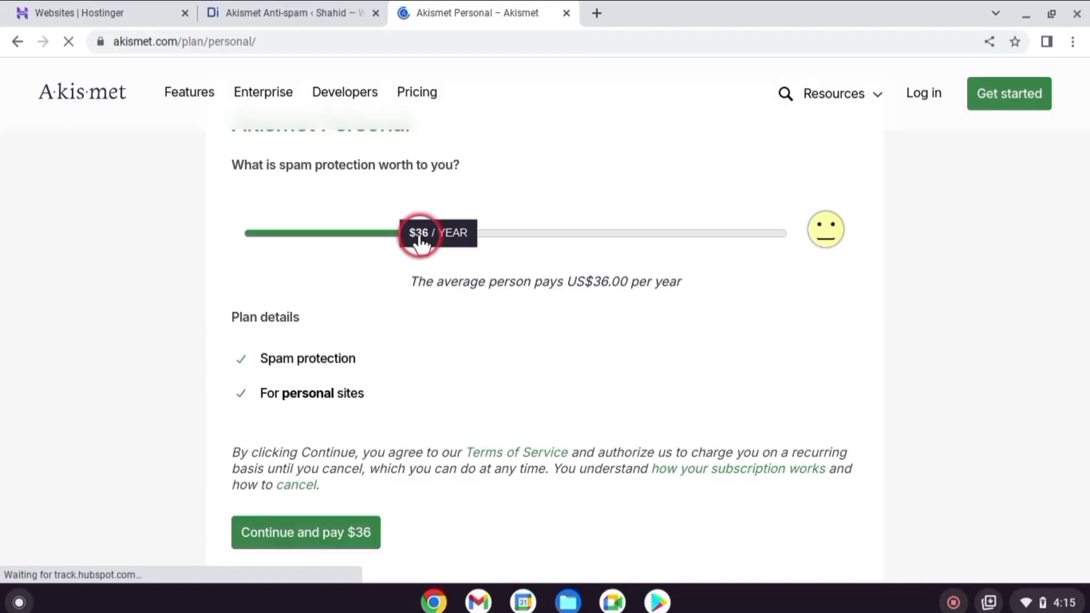
pyautogui.moveTo(419, 241); pyautogui.dragTo(246, 230)
pyautogui.scroll(-2, 376, 365)
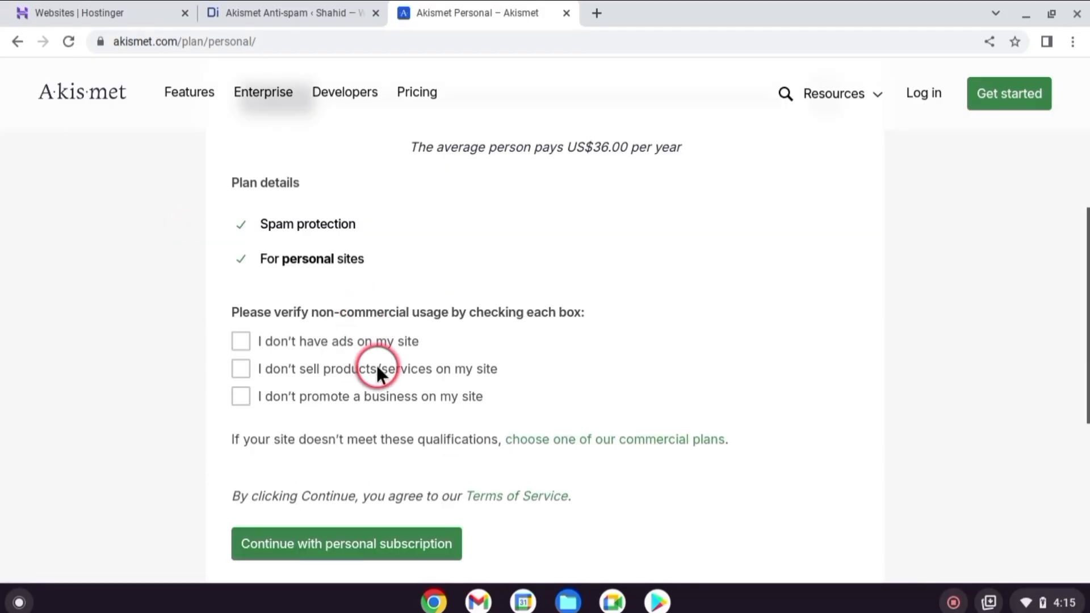
pyautogui.click(242, 370)
pyautogui.click(242, 396)
pyautogui.scroll(-2, 341, 397)
pyautogui.click(401, 431)
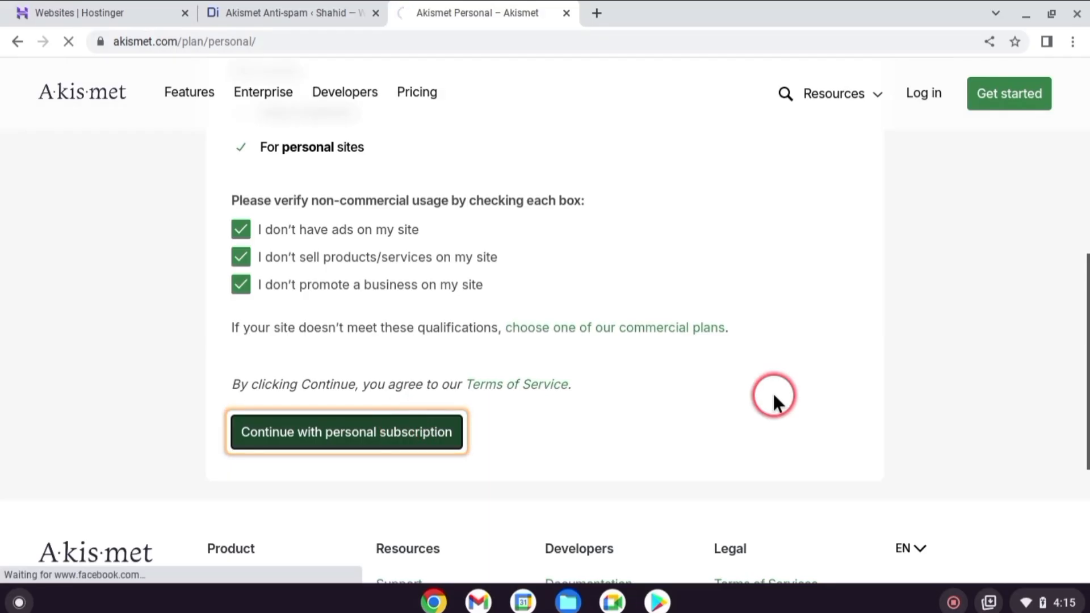
# Enter the billing e-mail address, continue to payment, and complete the free Akismet checkout
pyautogui.click(457, 309)
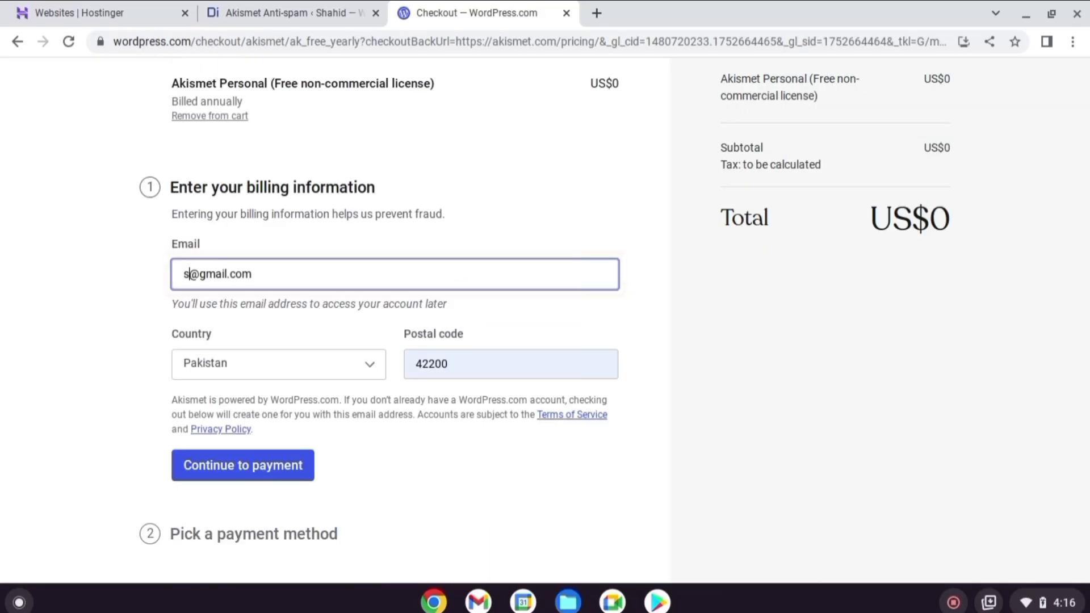
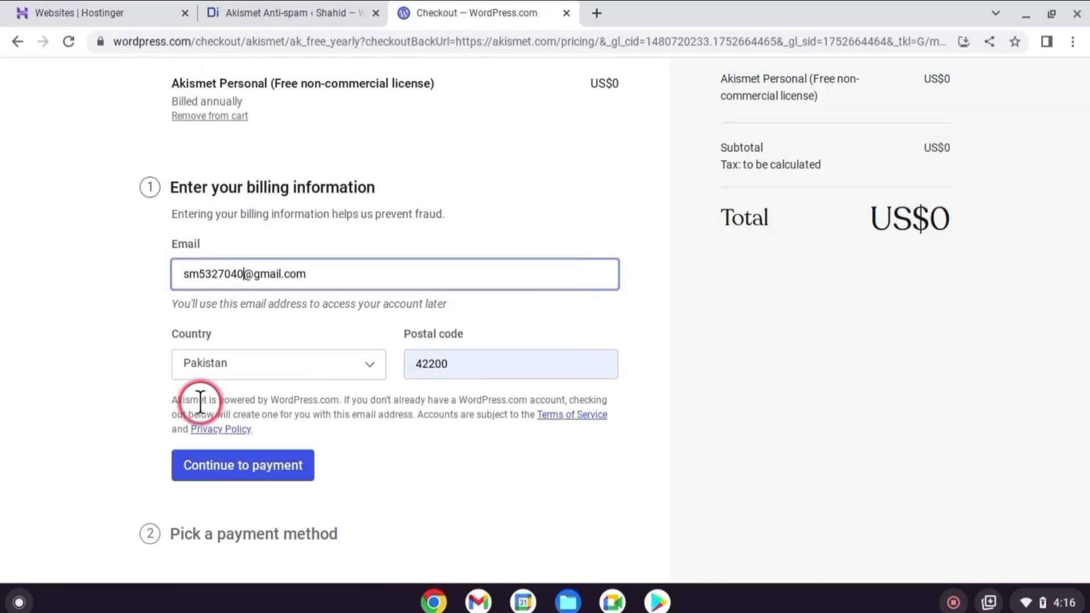
pyautogui.click(272, 464)
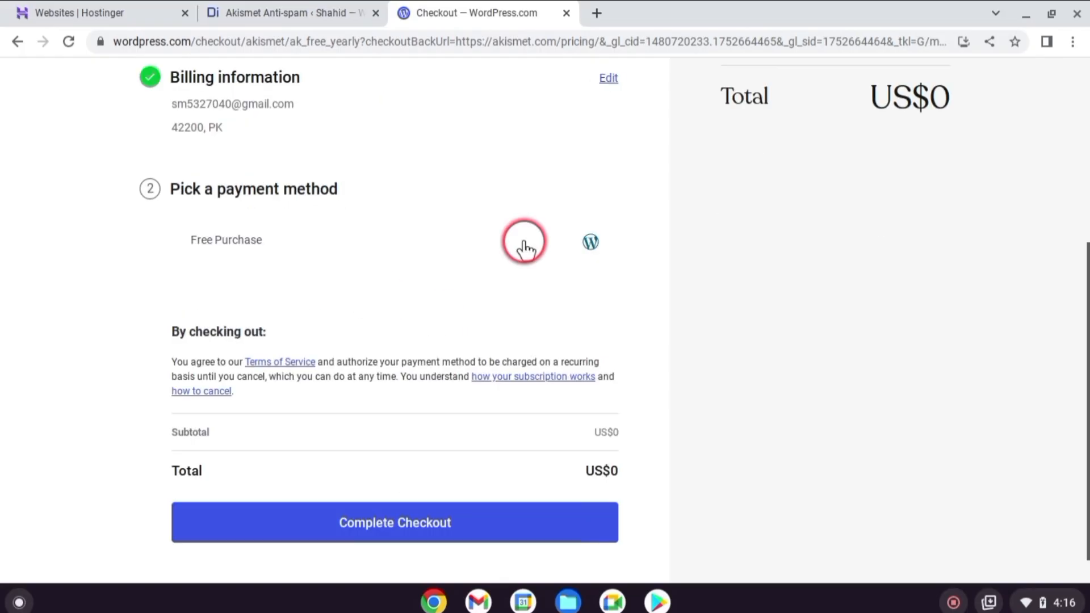
pyautogui.click(479, 514)
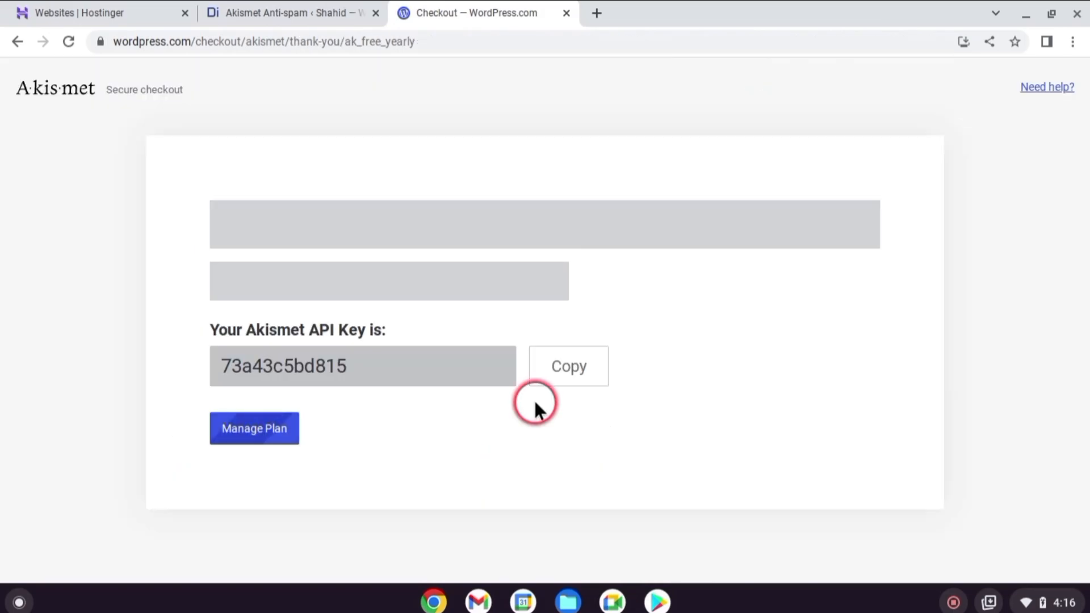
# Copy the new Akismet API key, paste it into the site's API key field, and connect Akismet with it
pyautogui.scroll(-3, 570, 368)
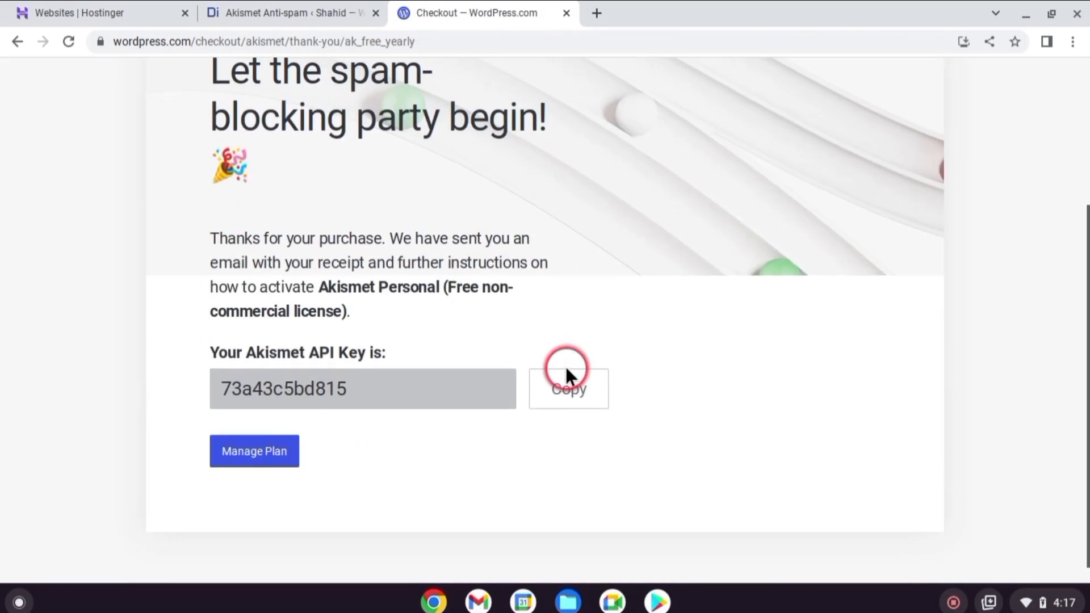
pyautogui.click(553, 396)
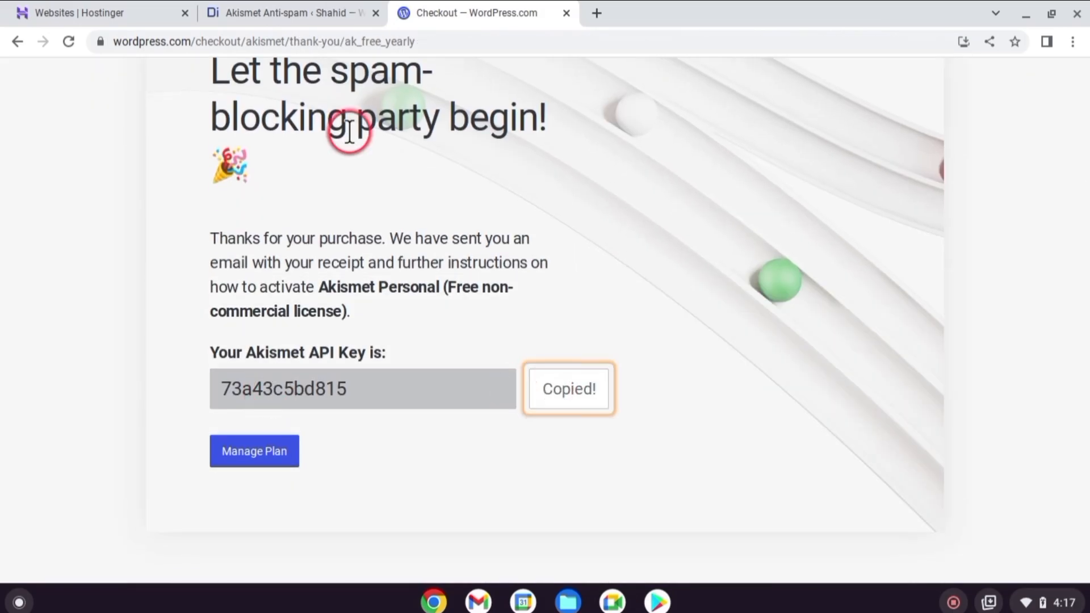
pyautogui.click(272, 11)
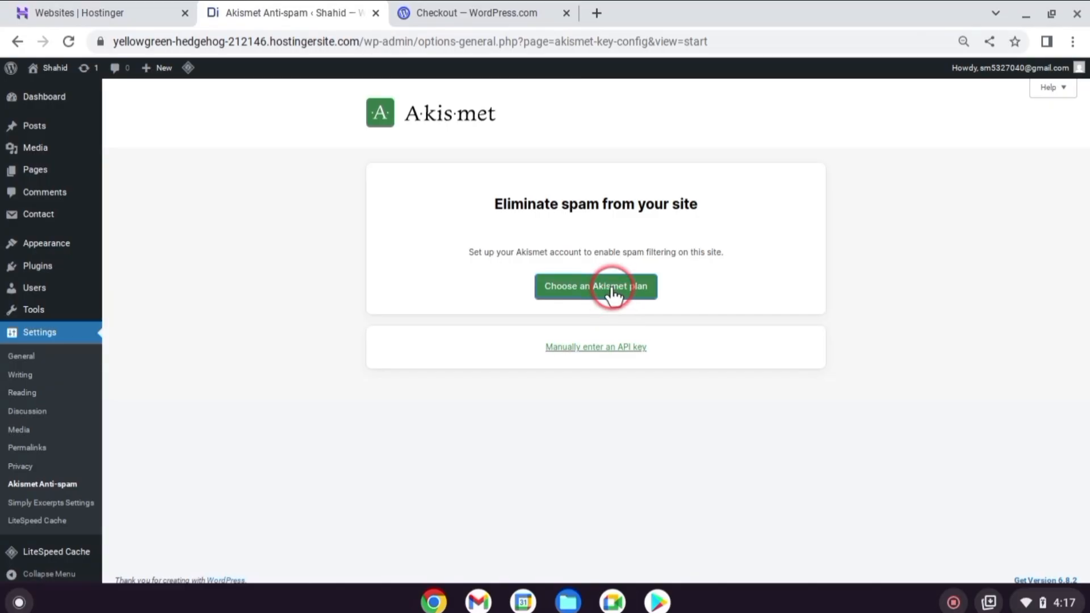
pyautogui.click(615, 346)
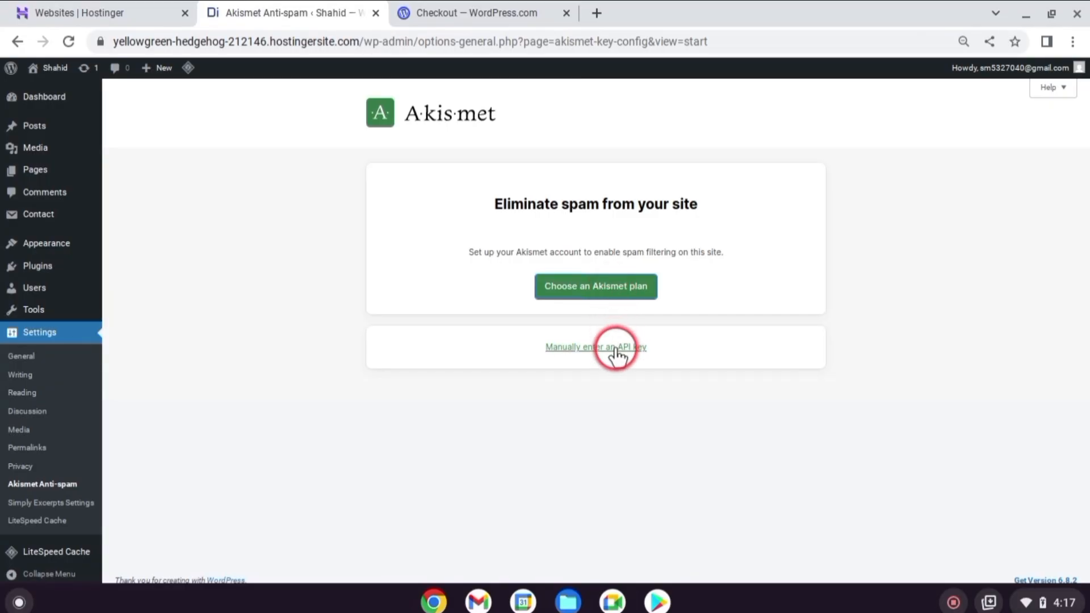
pyautogui.rightClick(501, 382)
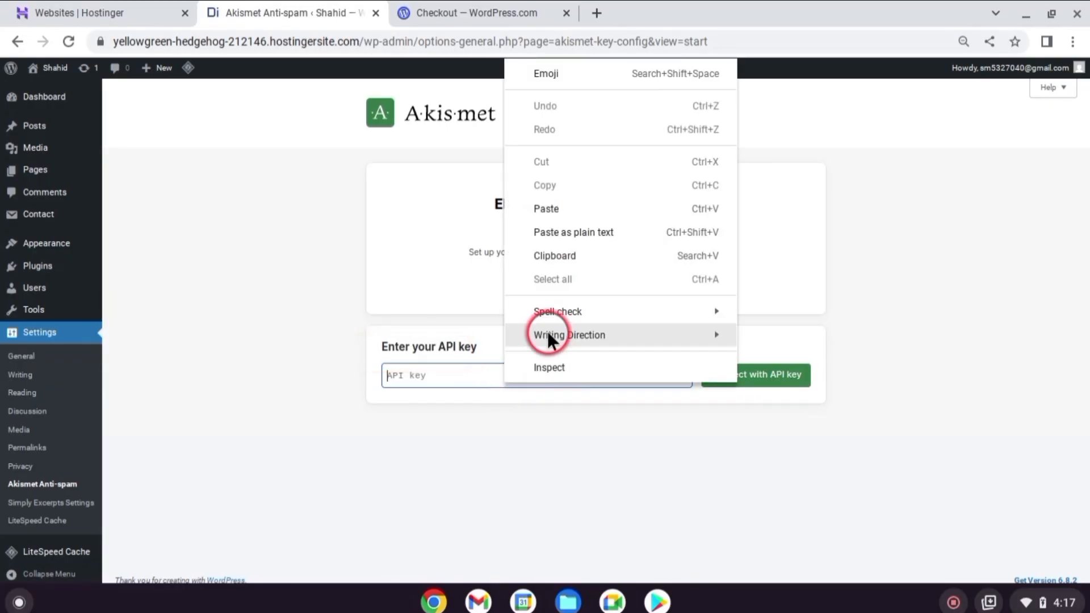
pyautogui.click(552, 212)
pyautogui.click(756, 376)
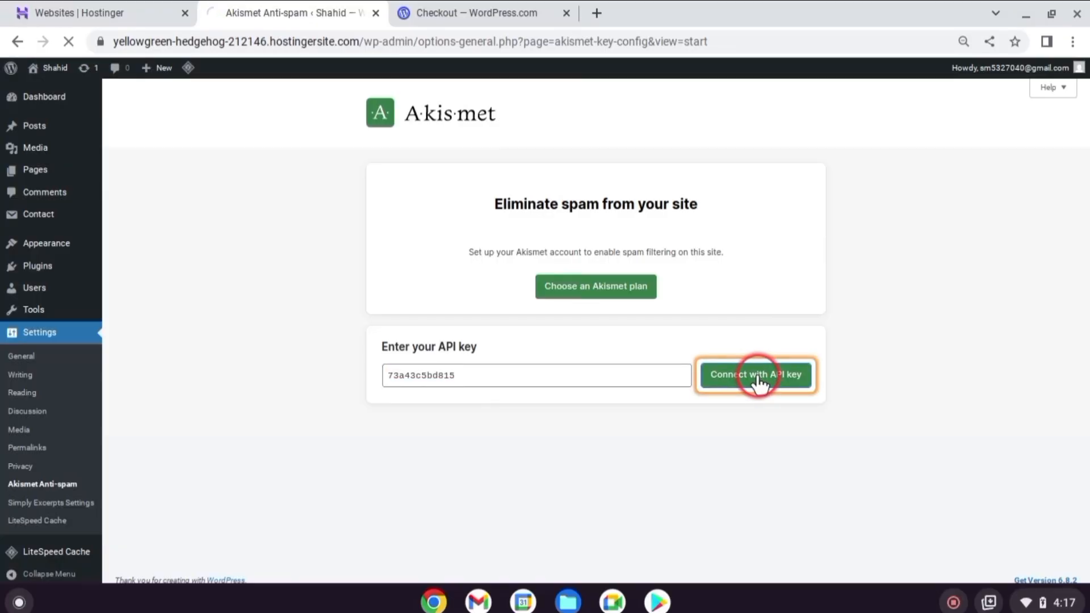
# Set Akismet to show approved comment counts, silently discard the worst spam and display a privacy notice, save the changes, and review the page
pyautogui.scroll(-8, 754, 371)
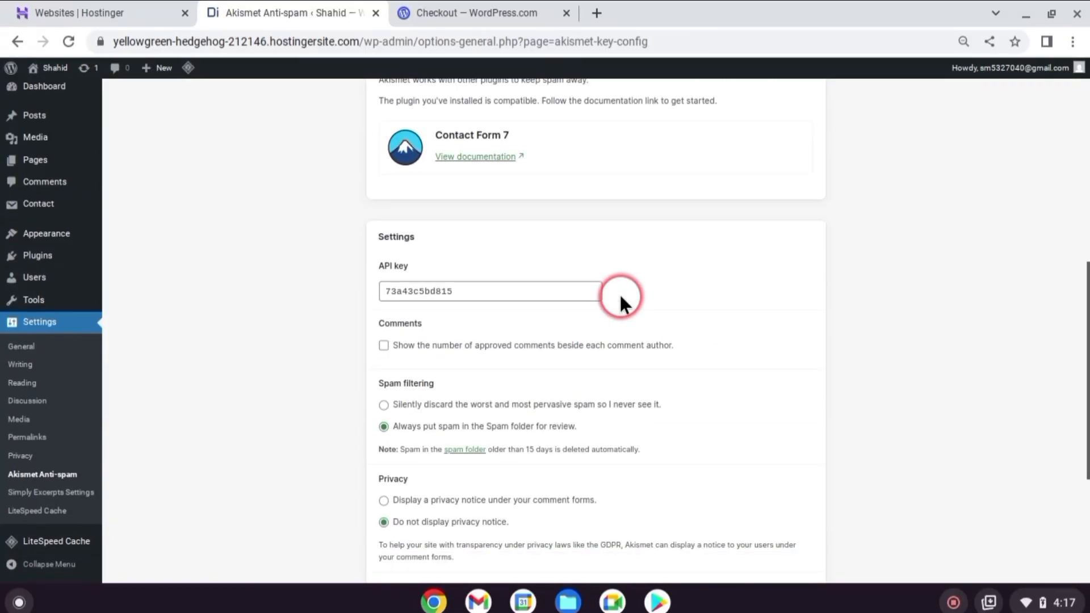
pyautogui.click(506, 338)
pyautogui.click(384, 397)
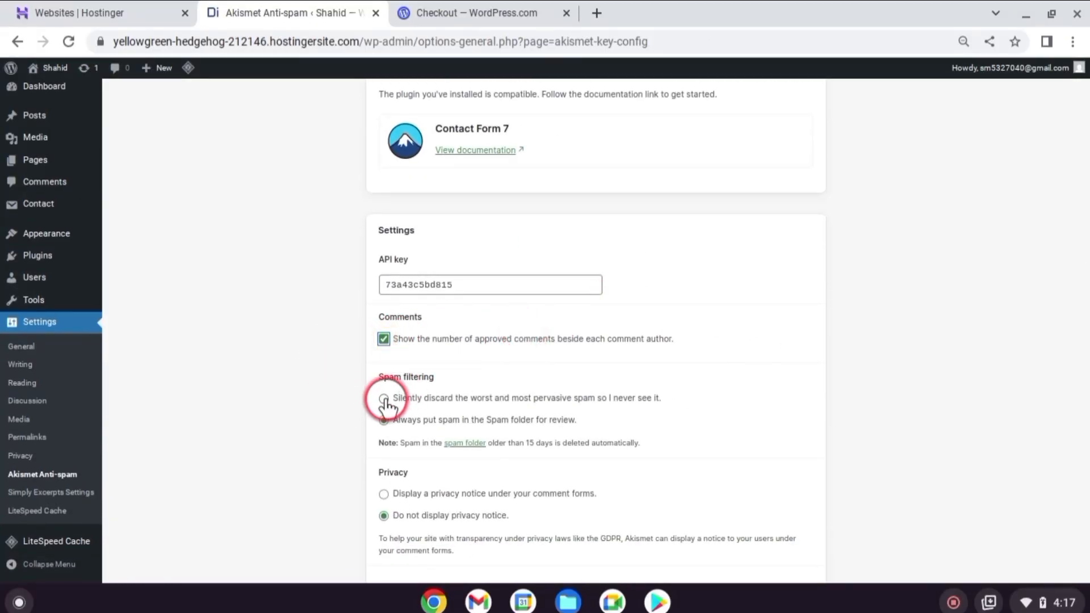
pyautogui.scroll(-4, 524, 257)
pyautogui.click(385, 253)
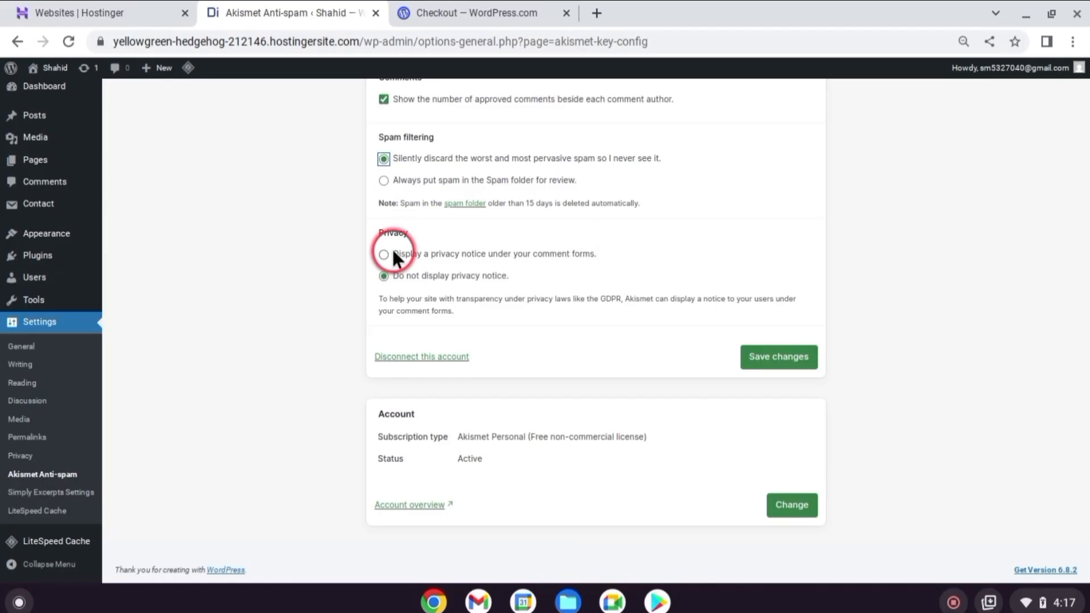
pyautogui.click(792, 360)
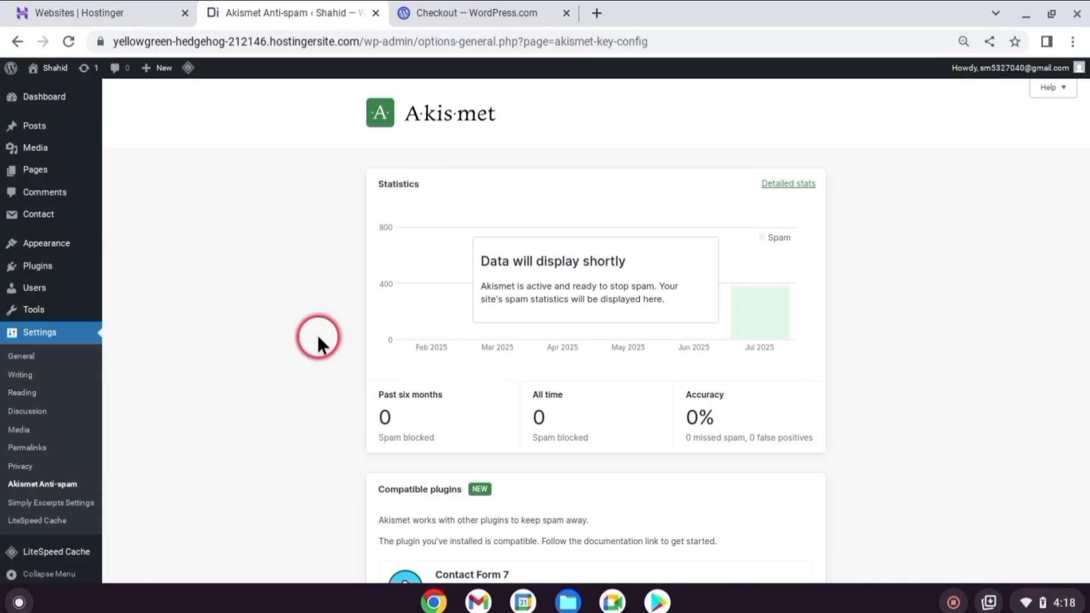
pyautogui.scroll(-3, 338, 317)
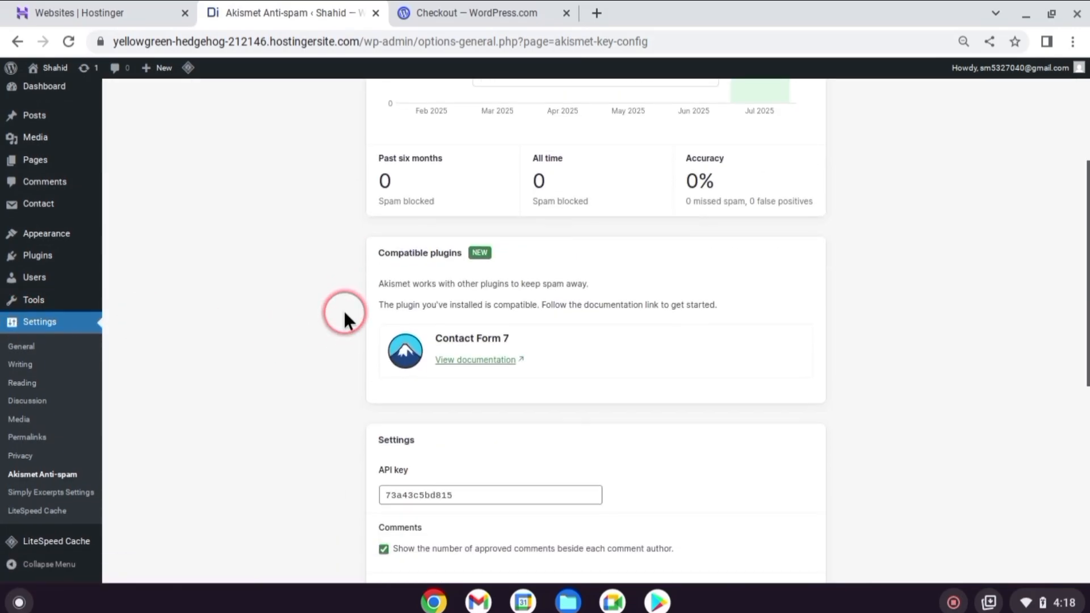
pyautogui.scroll(3, 343, 316)
# Open the About page for editing in a new tab and switch its discussion setting to Open and back to Closed
pyautogui.moveTo(34, 169)
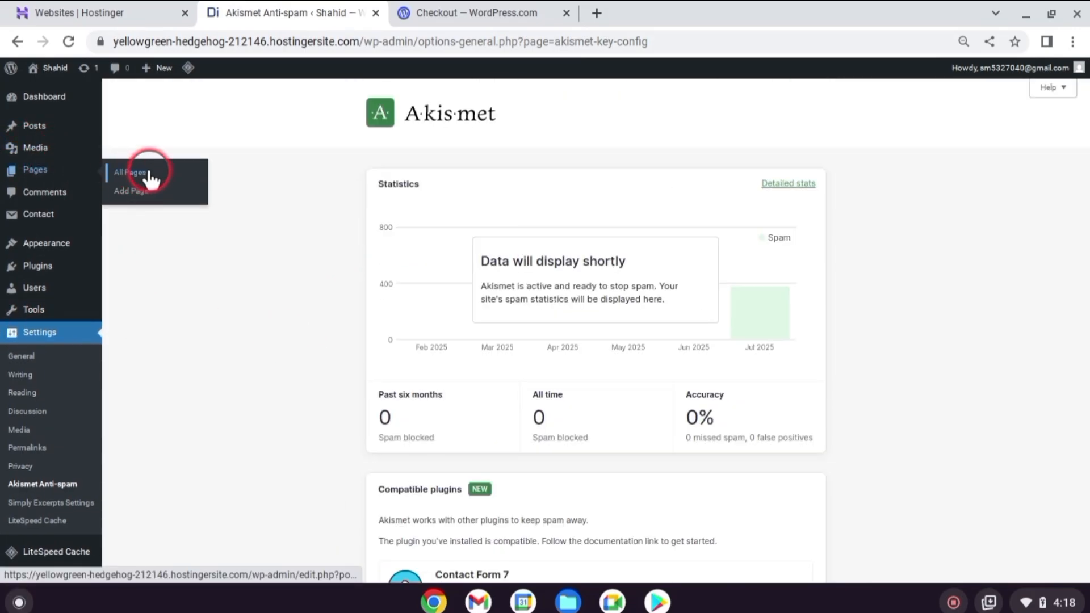
pyautogui.click(148, 178)
pyautogui.rightClick(150, 270)
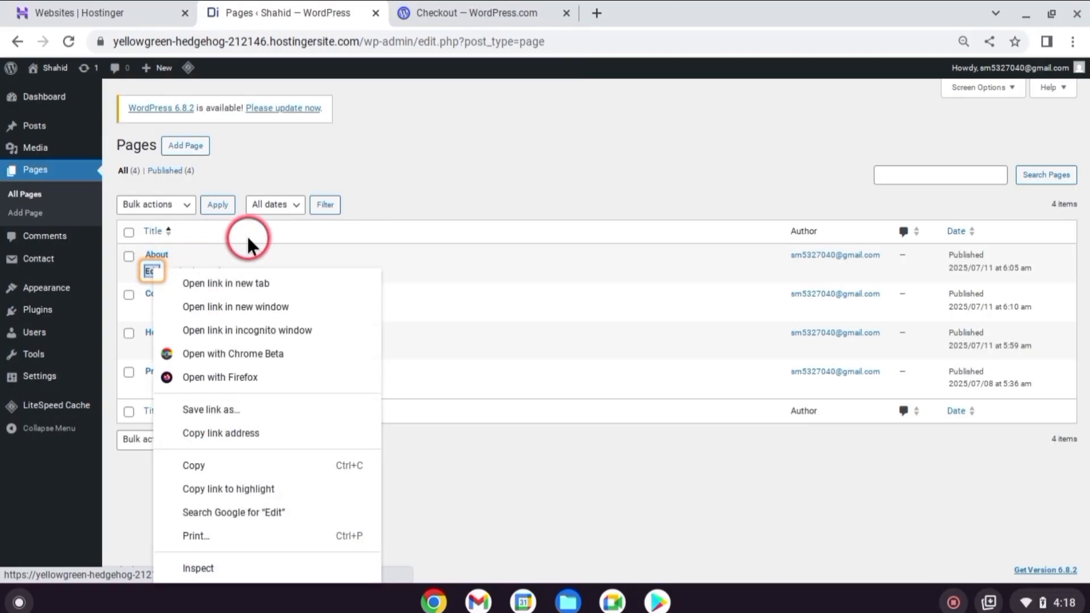
pyautogui.click(210, 283)
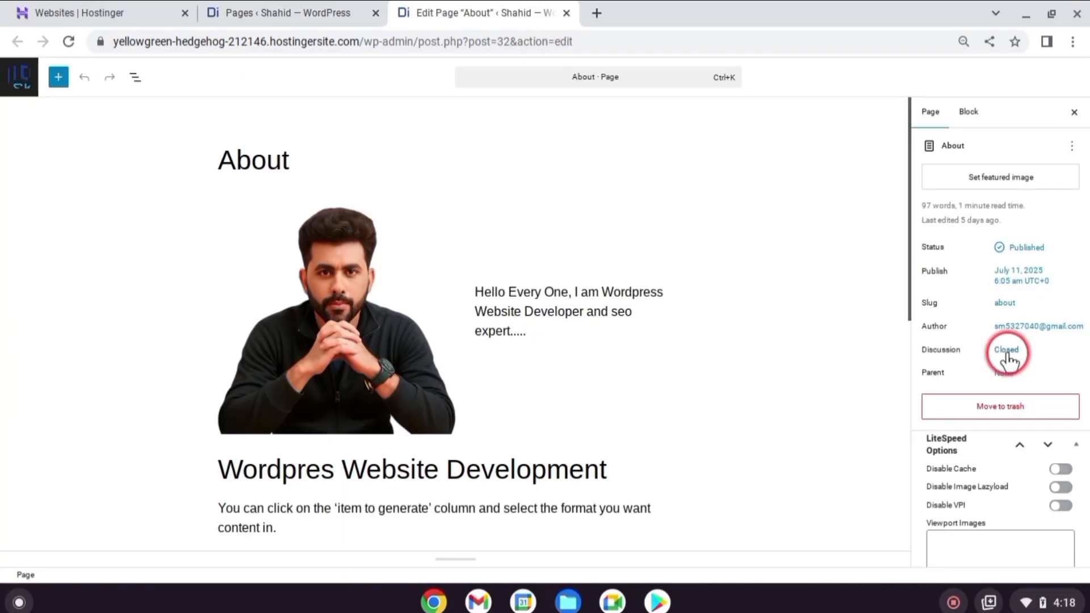
pyautogui.click(1009, 352)
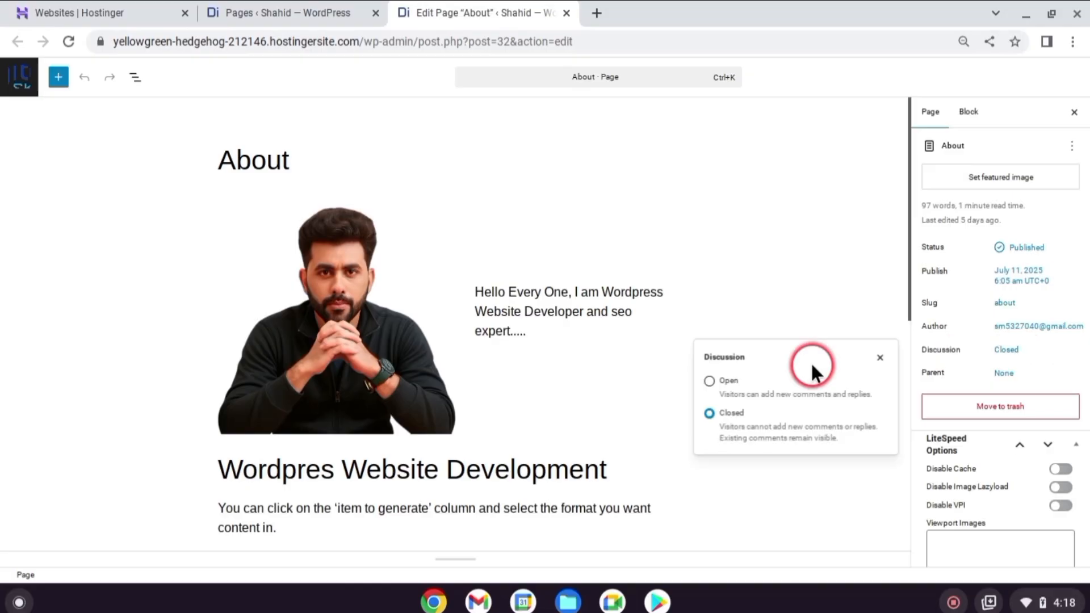
pyautogui.click(709, 381)
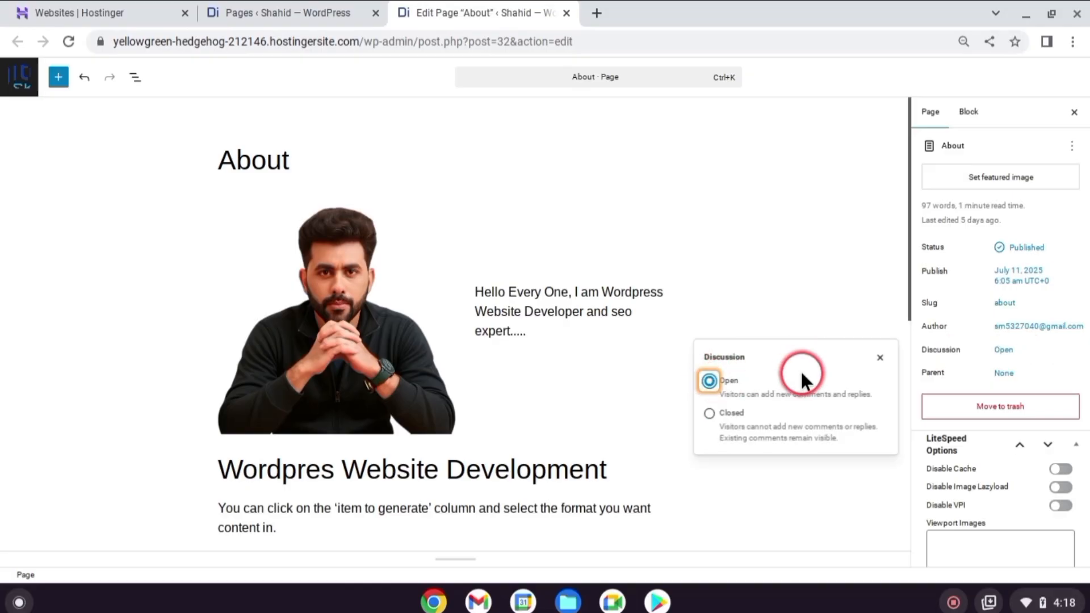
pyautogui.click(710, 413)
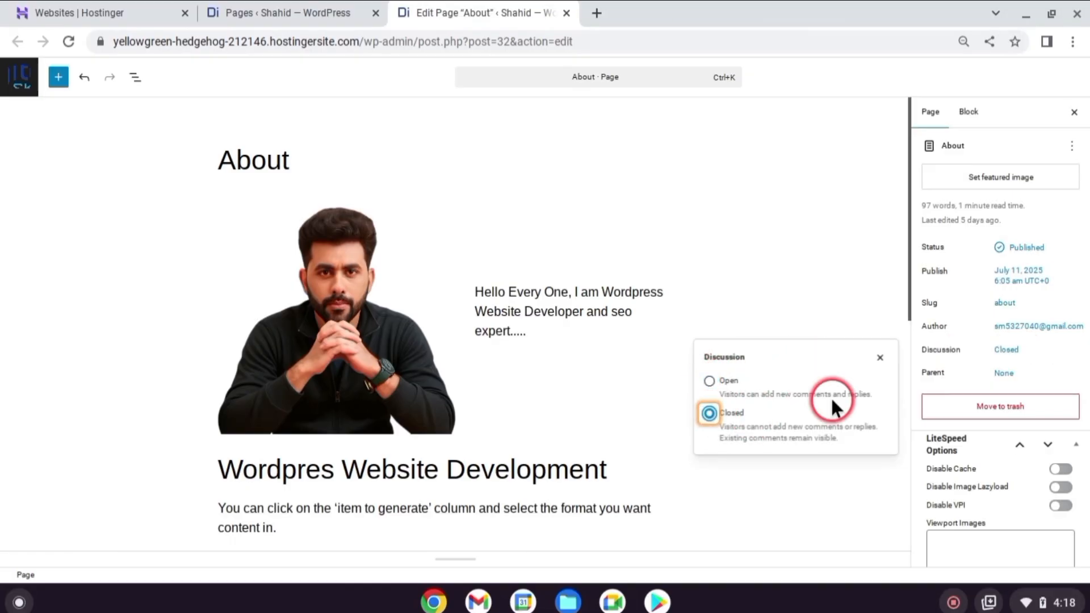
pyautogui.click(862, 295)
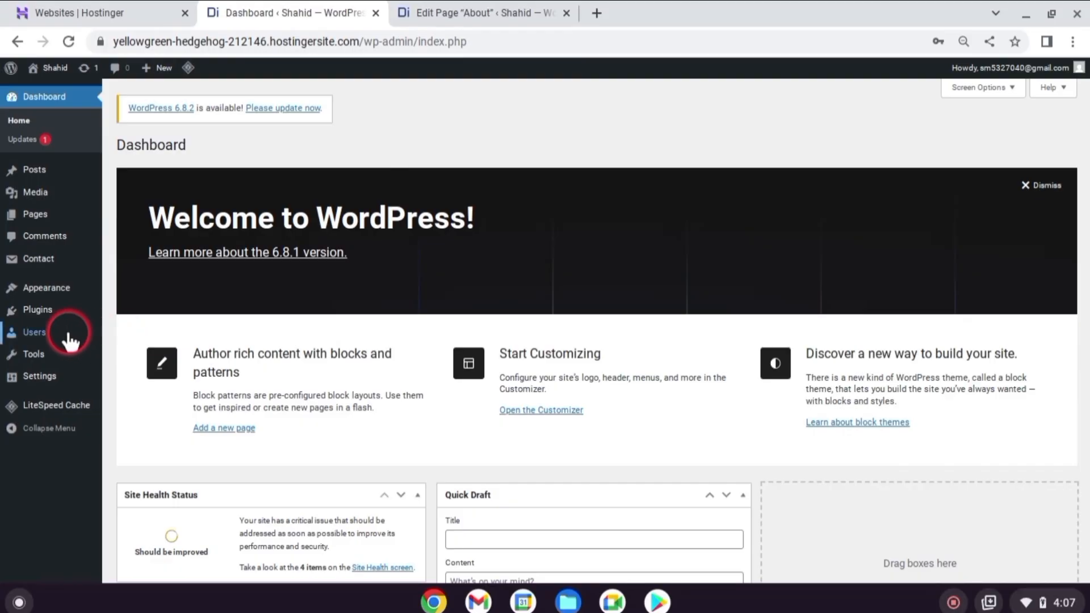
# Start adding a new site user and fill in the username, e-mail, first name and last name, keeping the generated password
pyautogui.click(38, 331)
pyautogui.click(181, 147)
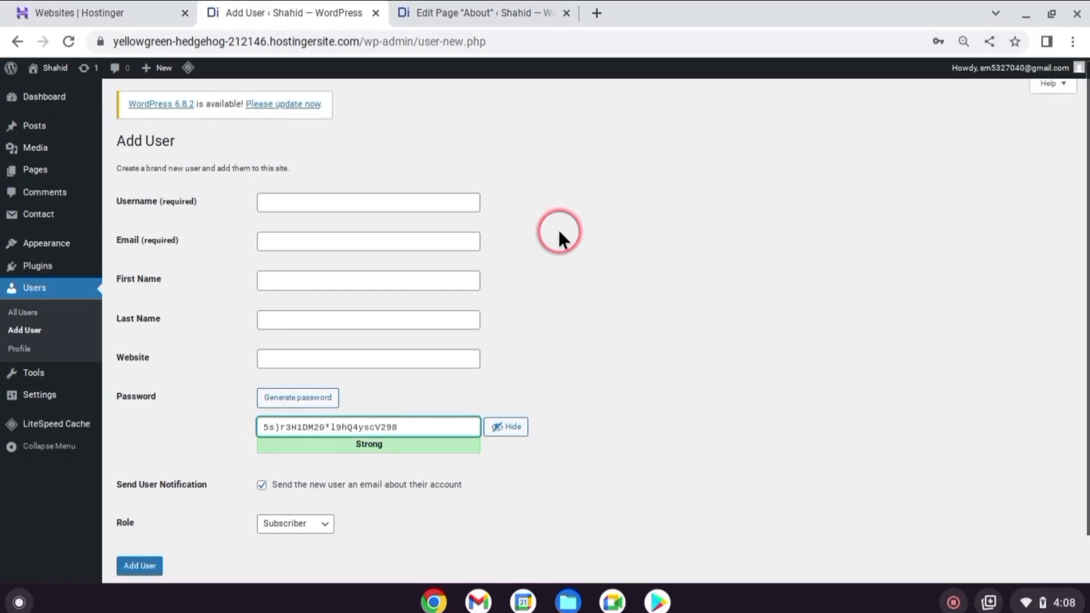
pyautogui.scroll(-1, 557, 230)
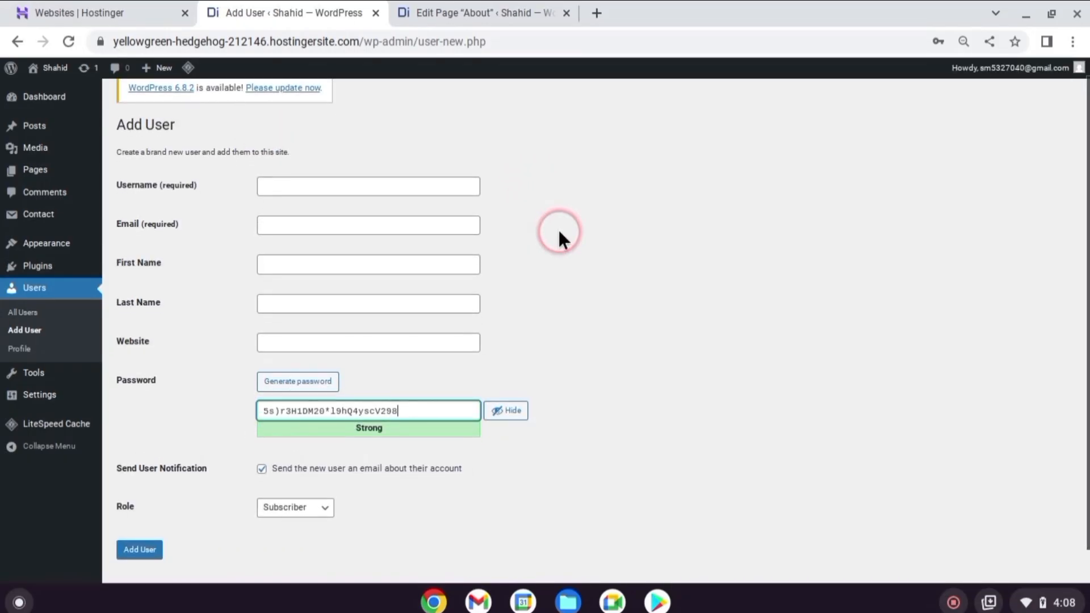
pyautogui.click(403, 188)
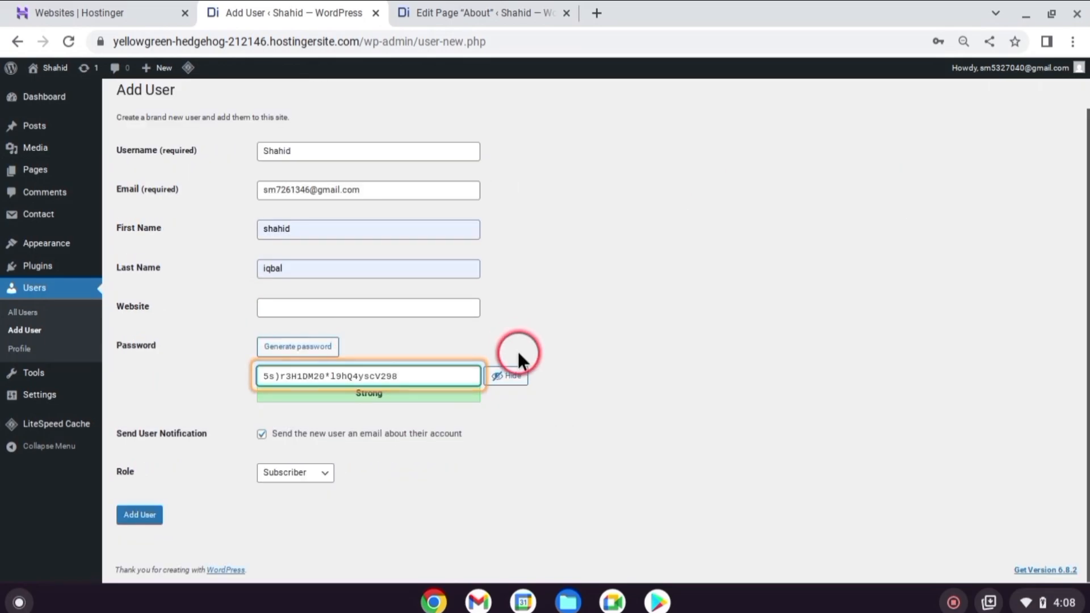
# Give the new user the Editor role, add the user, and save the account's password in the browser
pyautogui.click(295, 472)
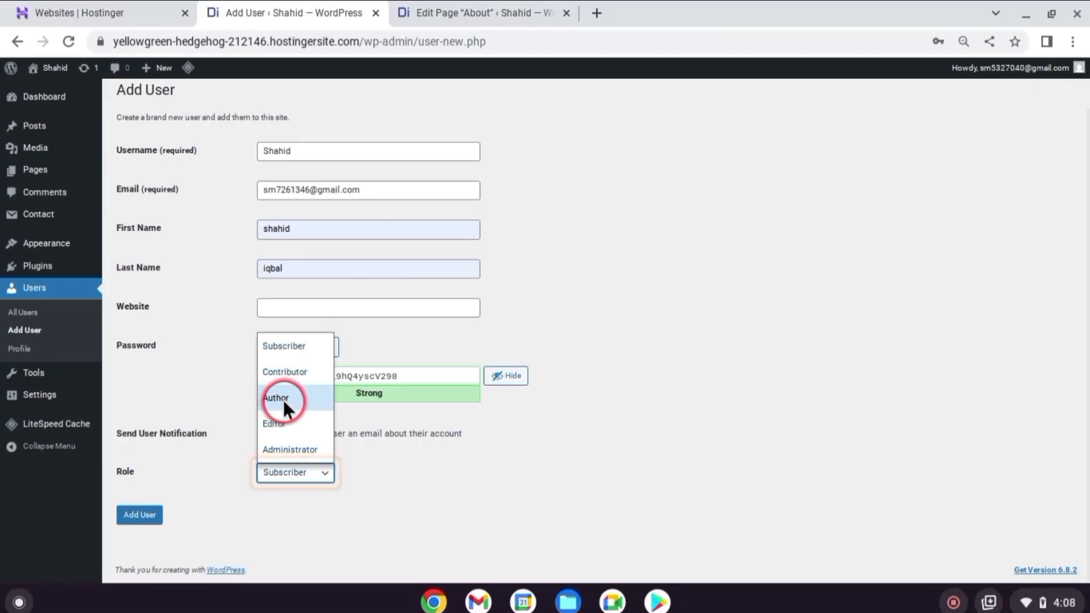
pyautogui.click(285, 422)
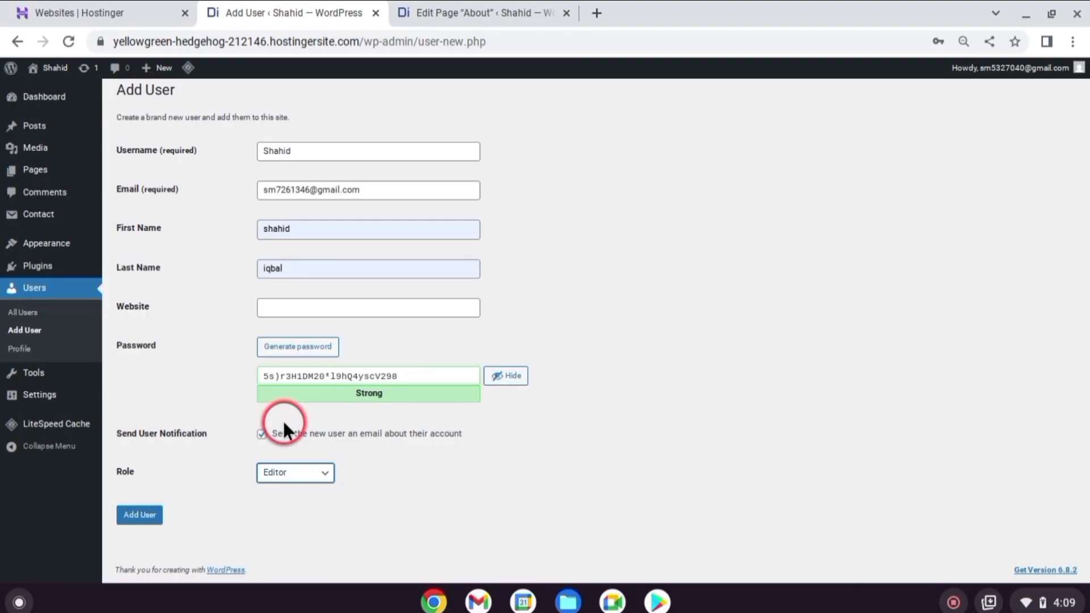
pyautogui.click(140, 515)
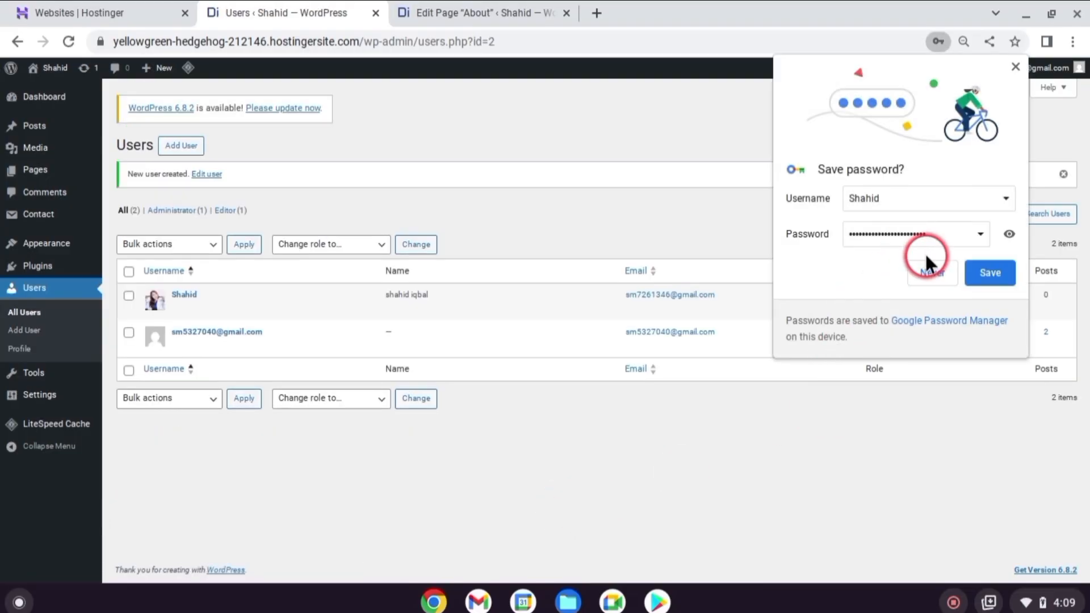
pyautogui.click(999, 270)
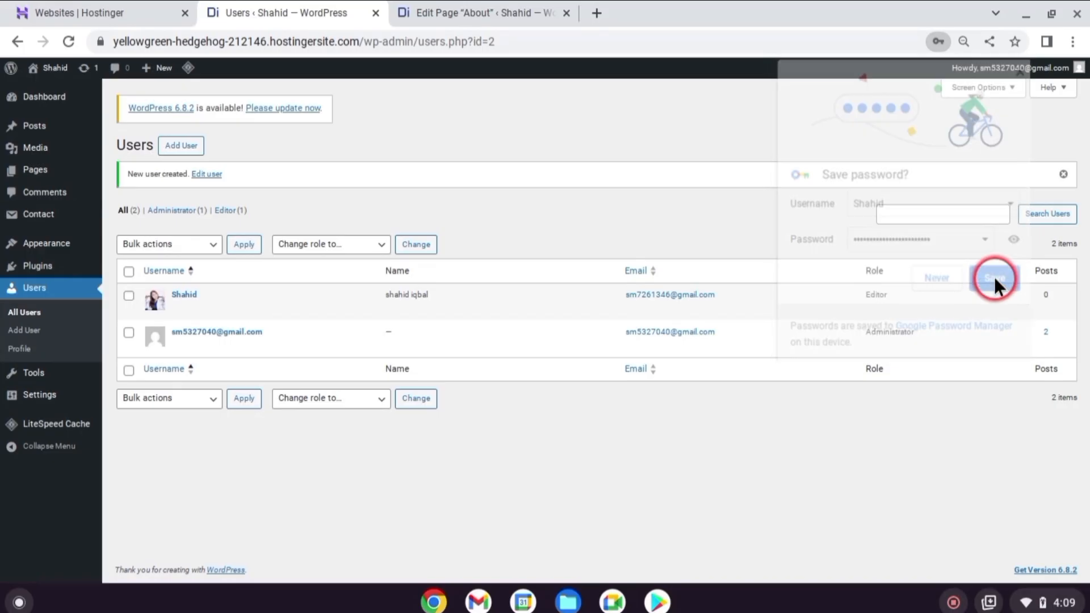
# Open the new editor's profile for editing and examine its account management options
pyautogui.click(178, 309)
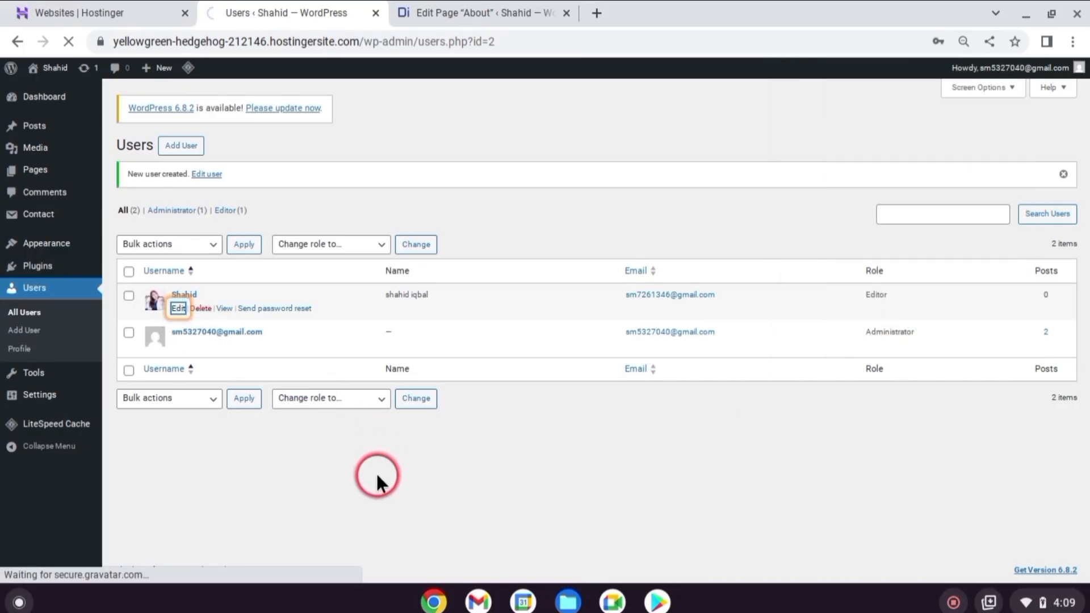
pyautogui.scroll(-10, 374, 318)
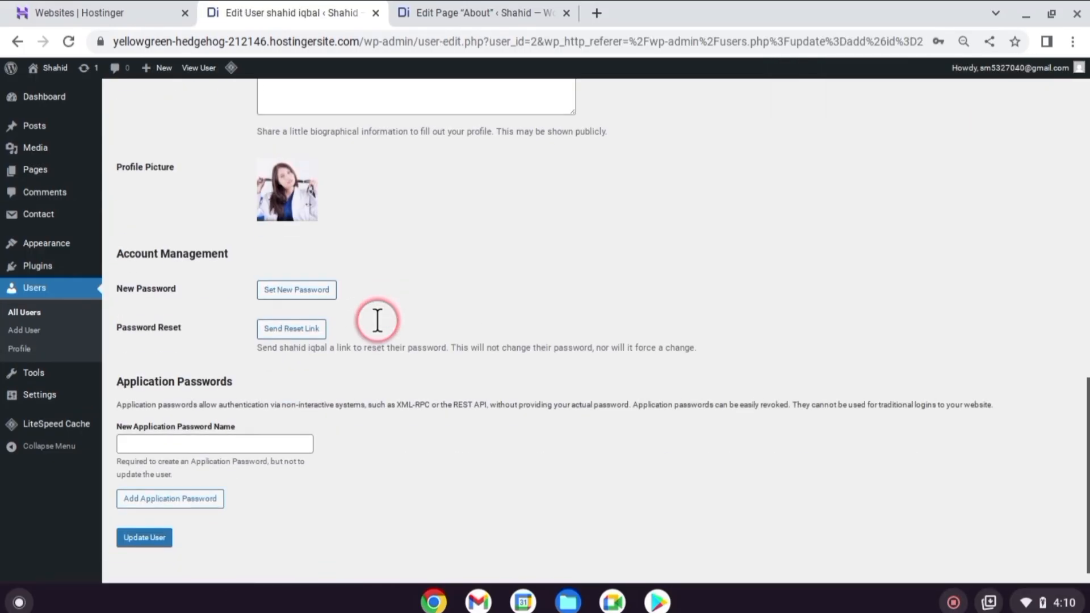
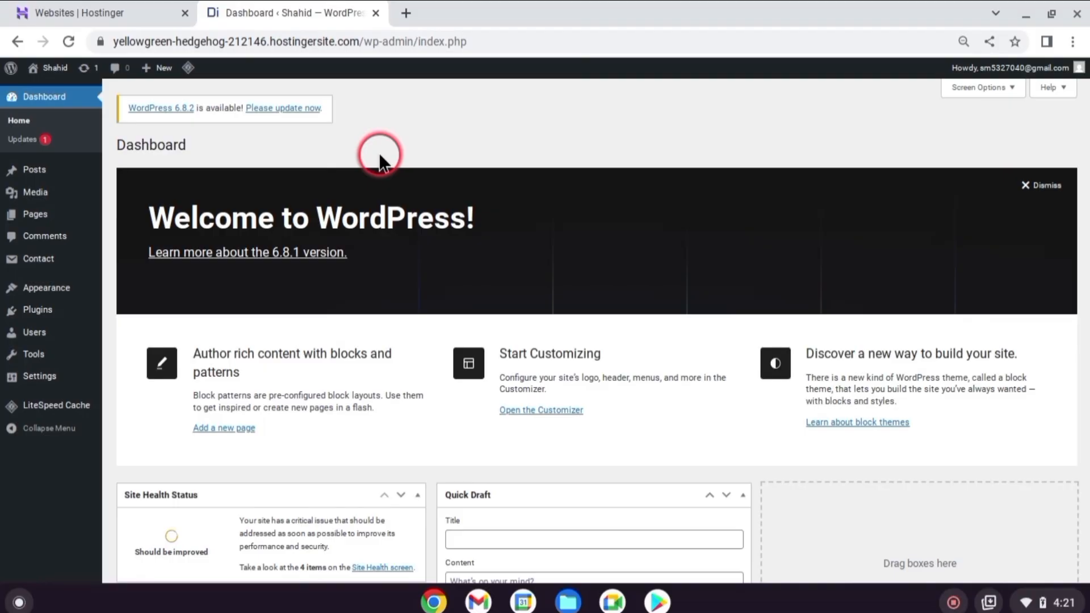
# In the general settings, set the site title to Hostify Lab, allow anyone to register, and save the changes
pyautogui.click(49, 377)
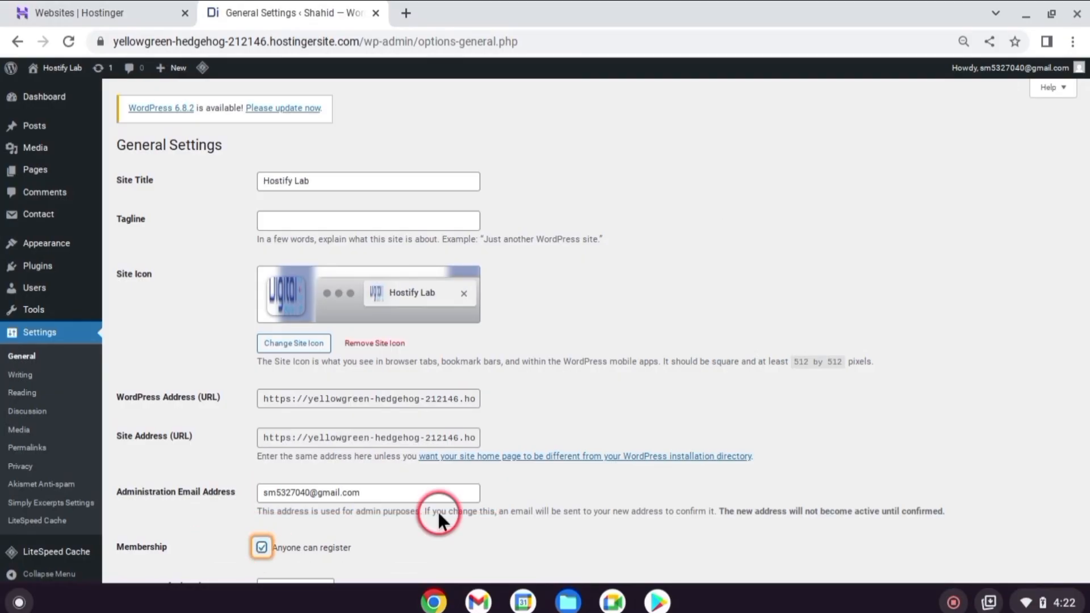
pyautogui.scroll(-8, 477, 437)
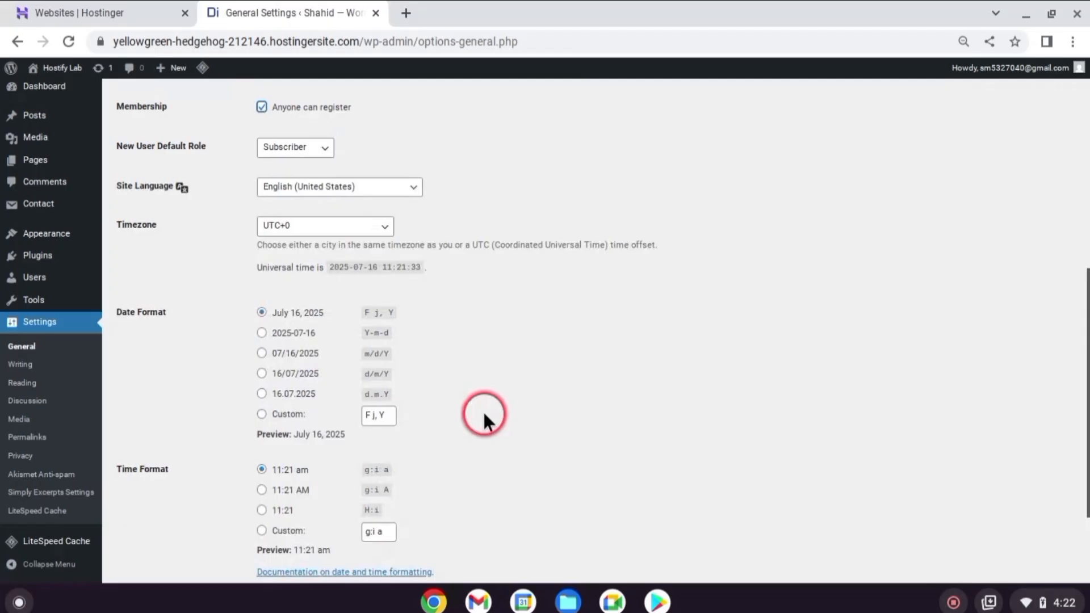
pyautogui.scroll(-3, 823, 318)
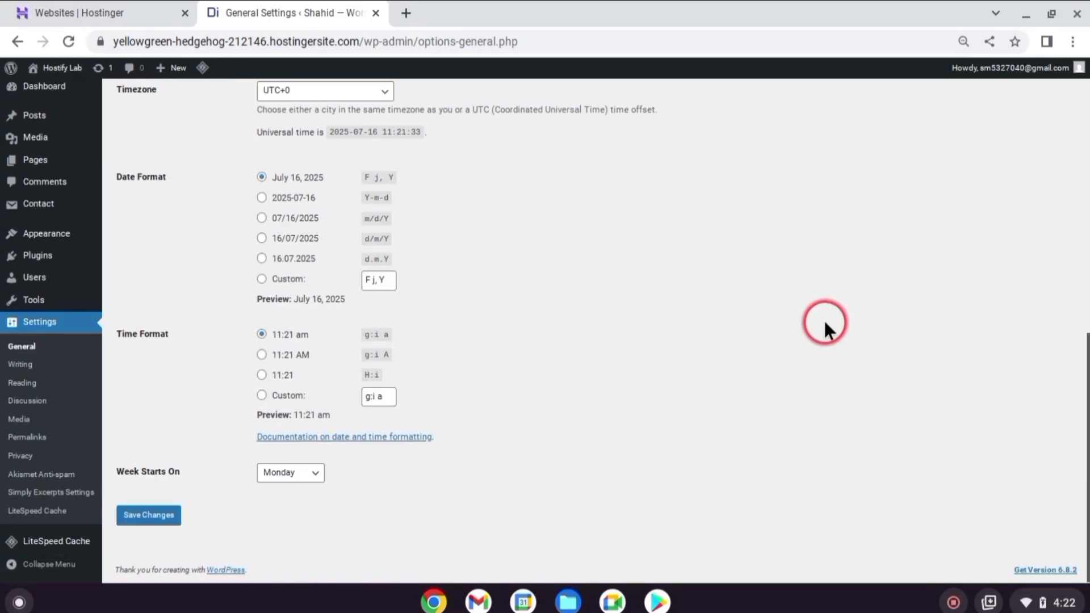
pyautogui.click(158, 516)
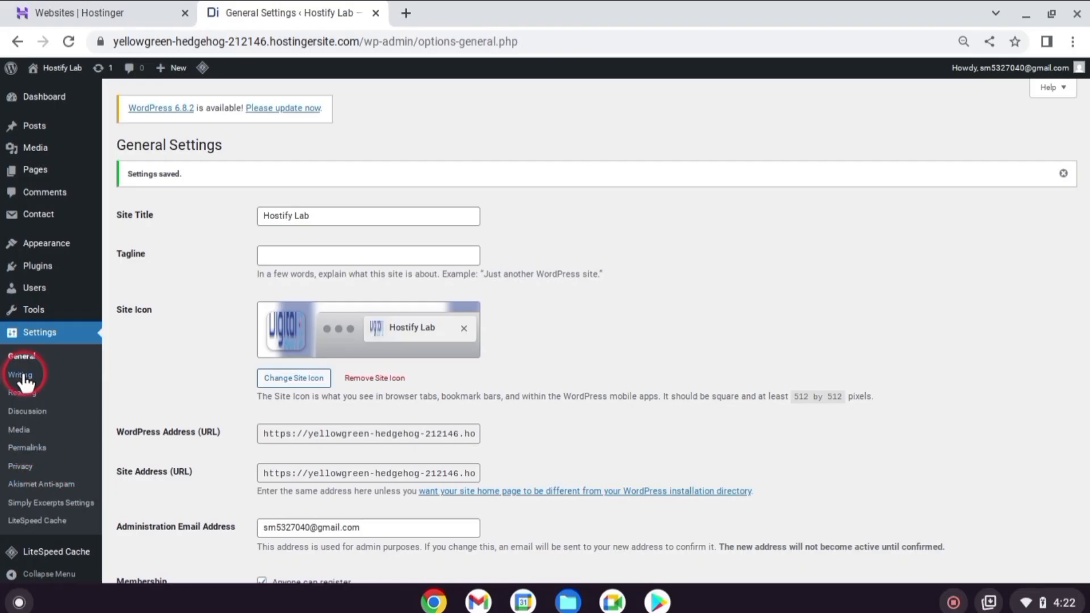
# In the reading settings, discourage search engines from indexing the site and save the changes
pyautogui.click(22, 392)
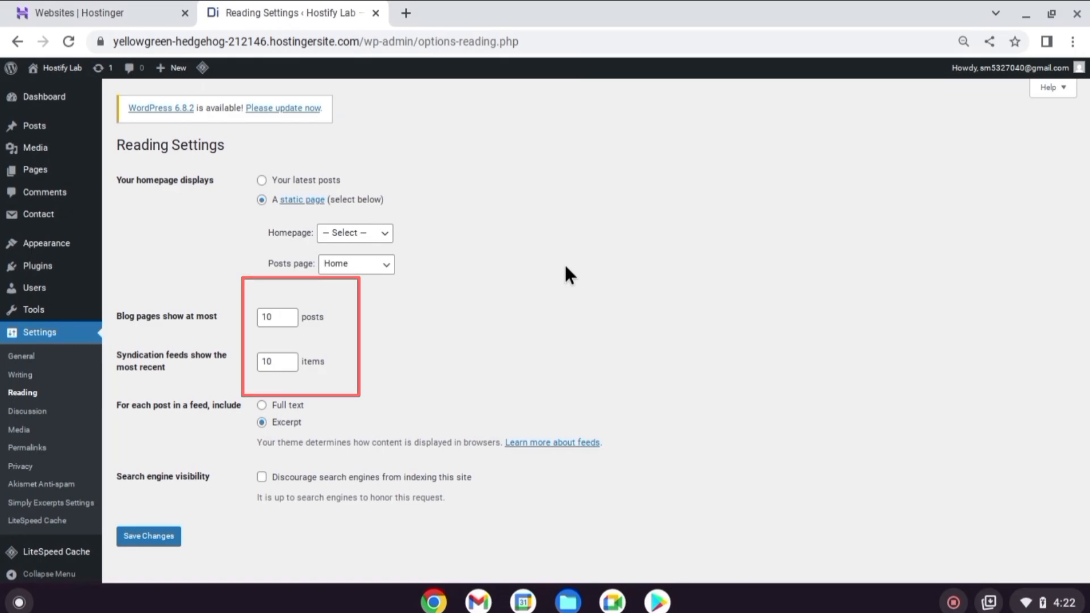
pyautogui.scroll(-1, 580, 266)
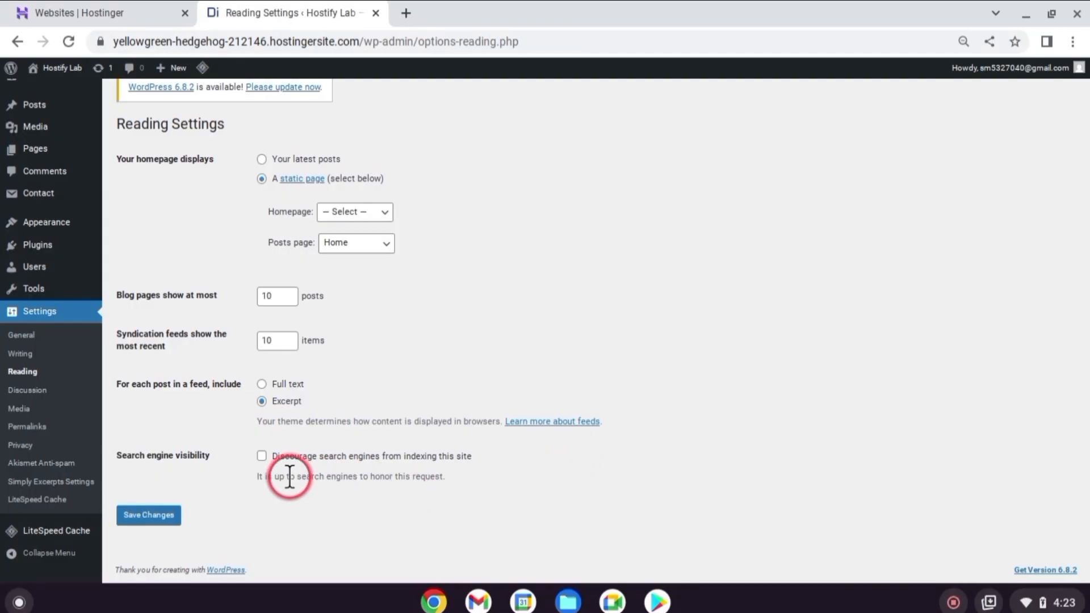
pyautogui.click(262, 456)
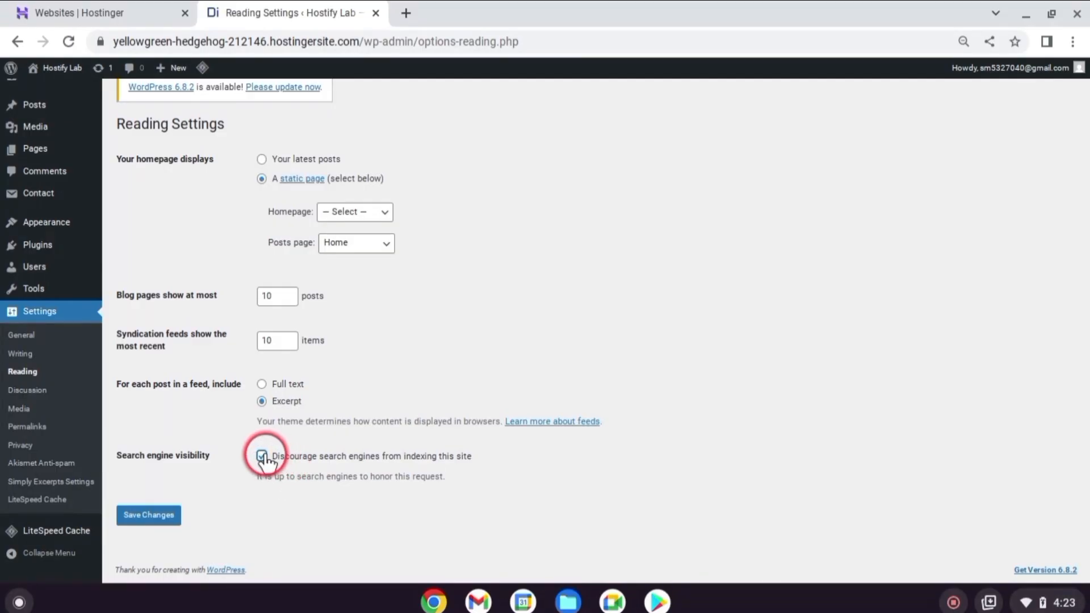
pyautogui.click(172, 512)
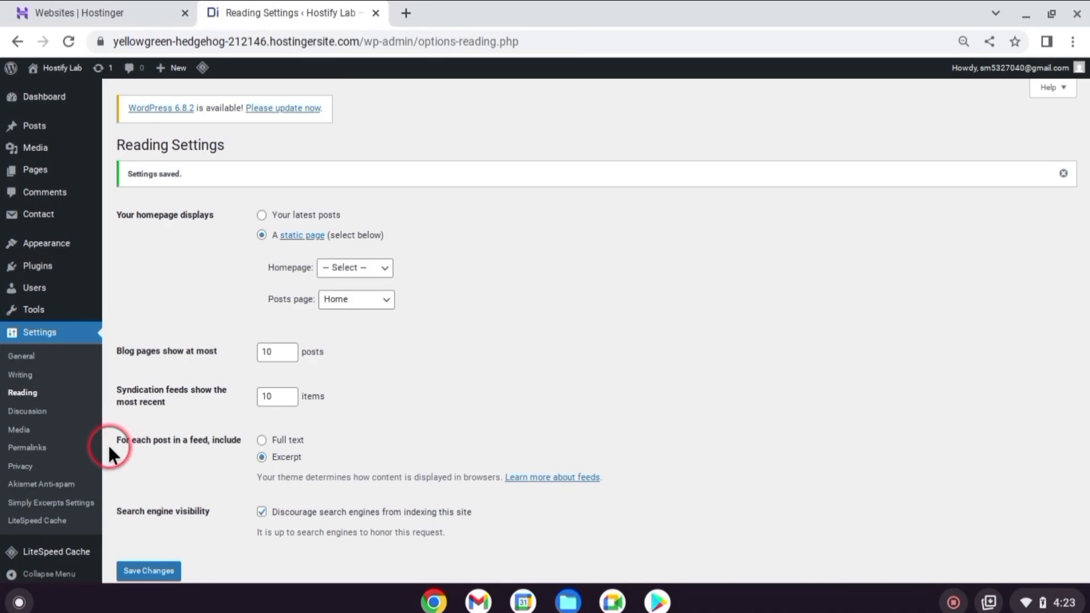
# Review the permalink settings, keep the Post name structure with blank category and tag bases, and save
pyautogui.click(31, 447)
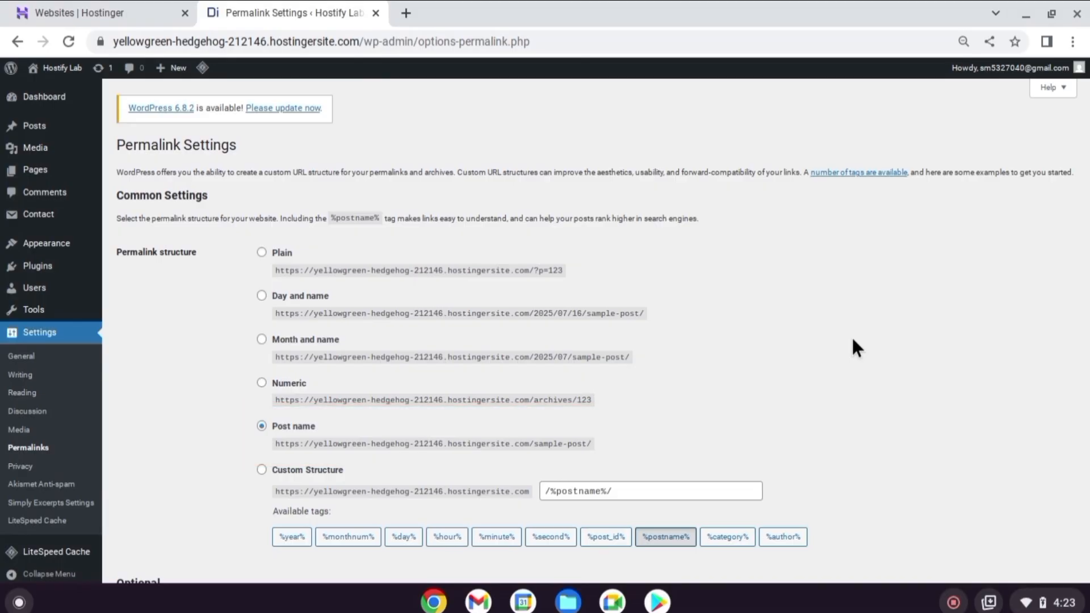
pyautogui.scroll(-4, 708, 277)
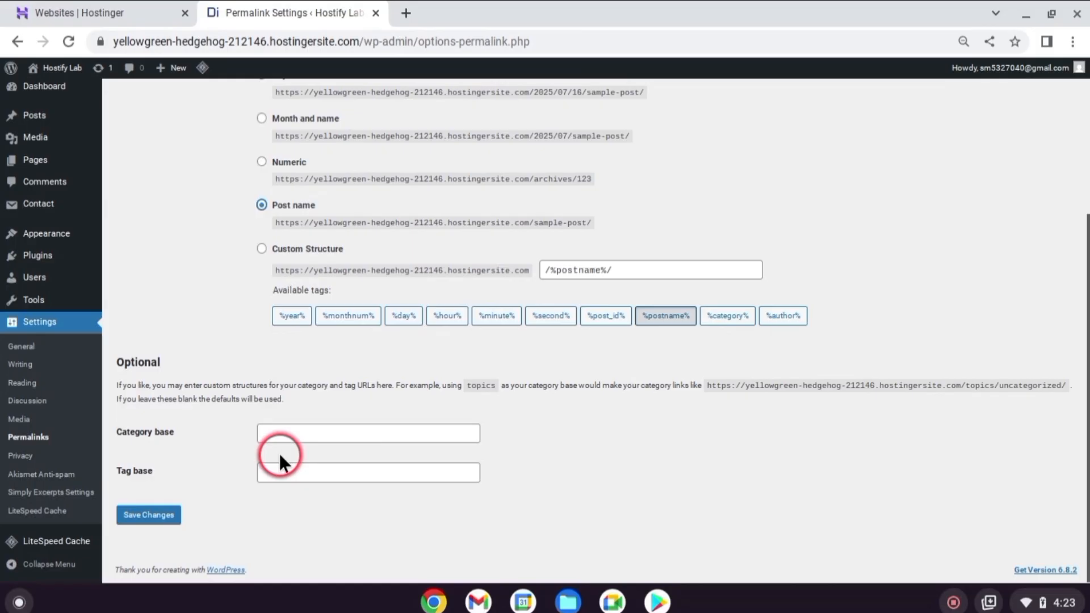
pyautogui.click(136, 516)
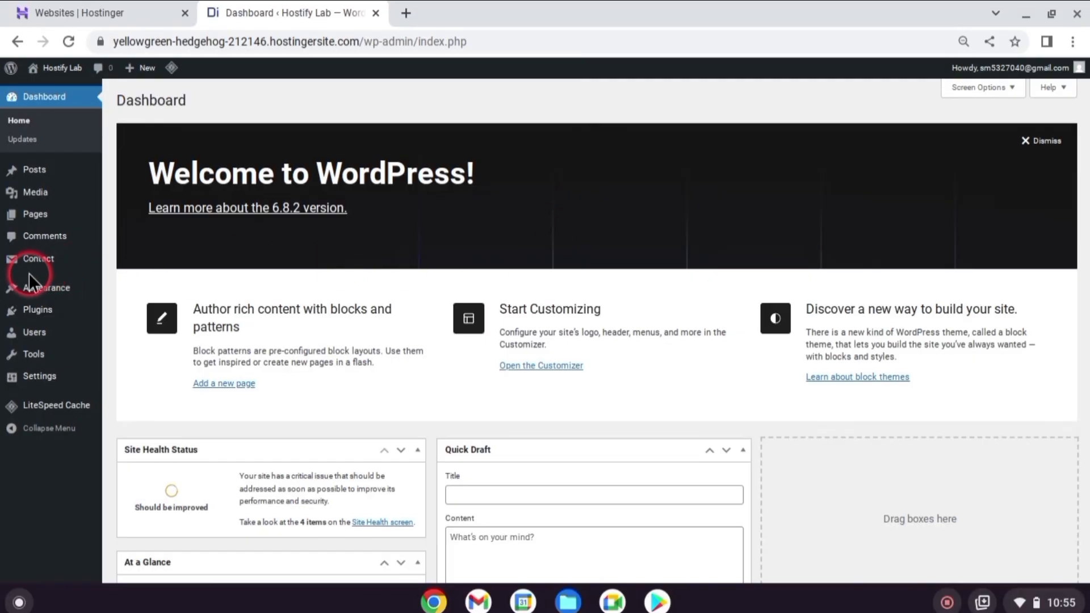
# Search the plugin directory for wordfence and install Wordfence Security – Firewall, Malware Scan, and Login Security
pyautogui.moveTo(37, 308)
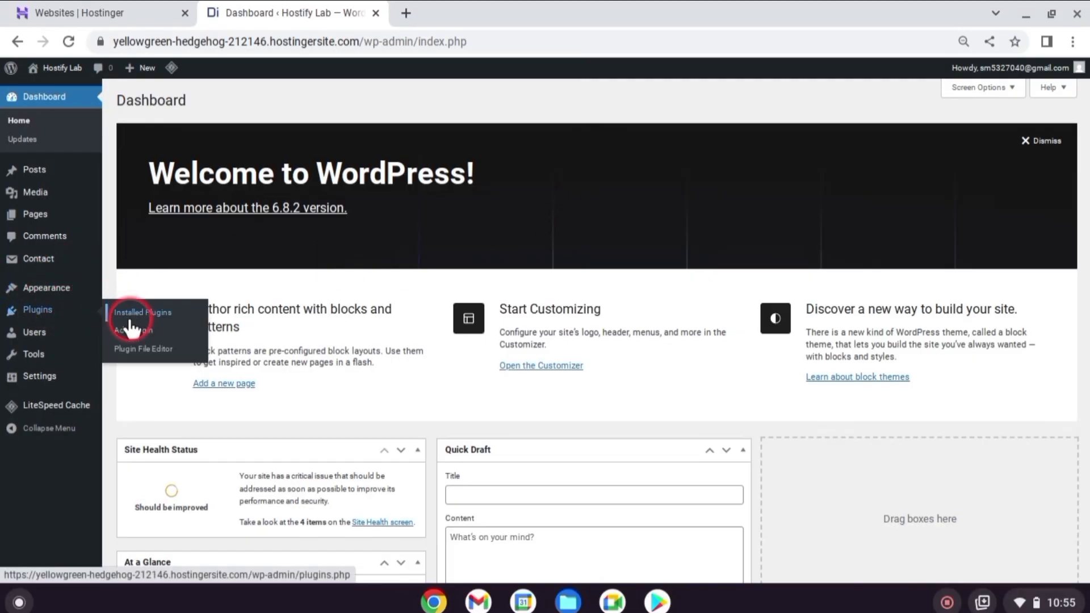
pyautogui.click(131, 329)
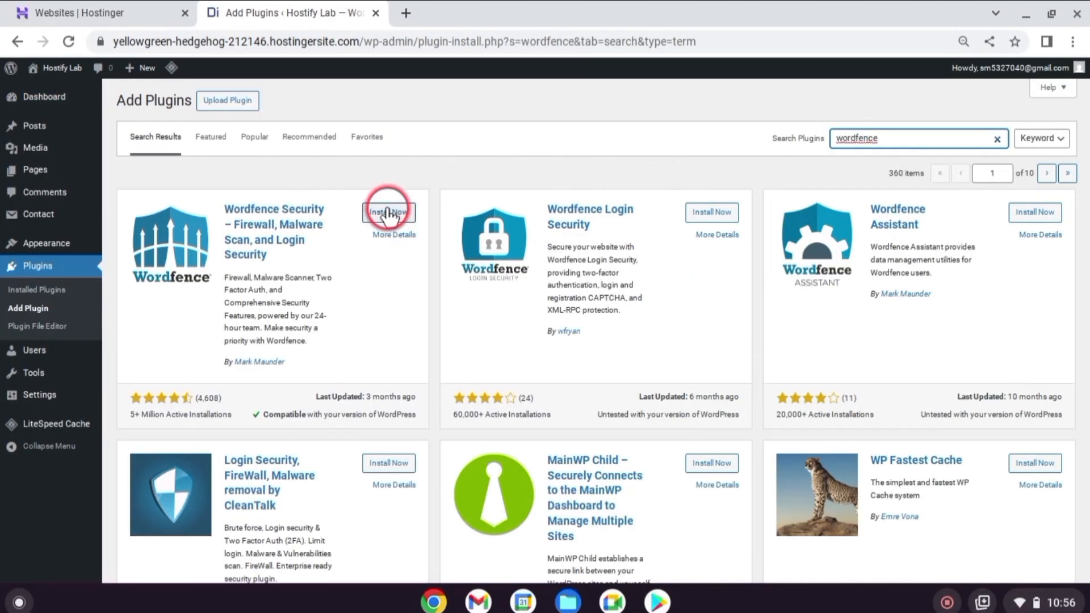
pyautogui.click(387, 213)
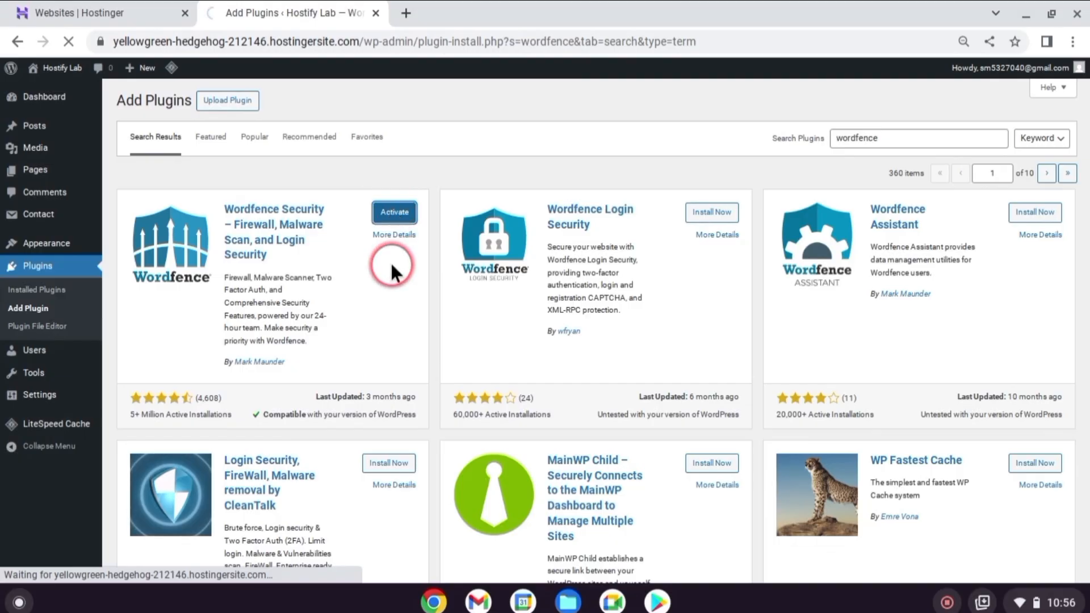
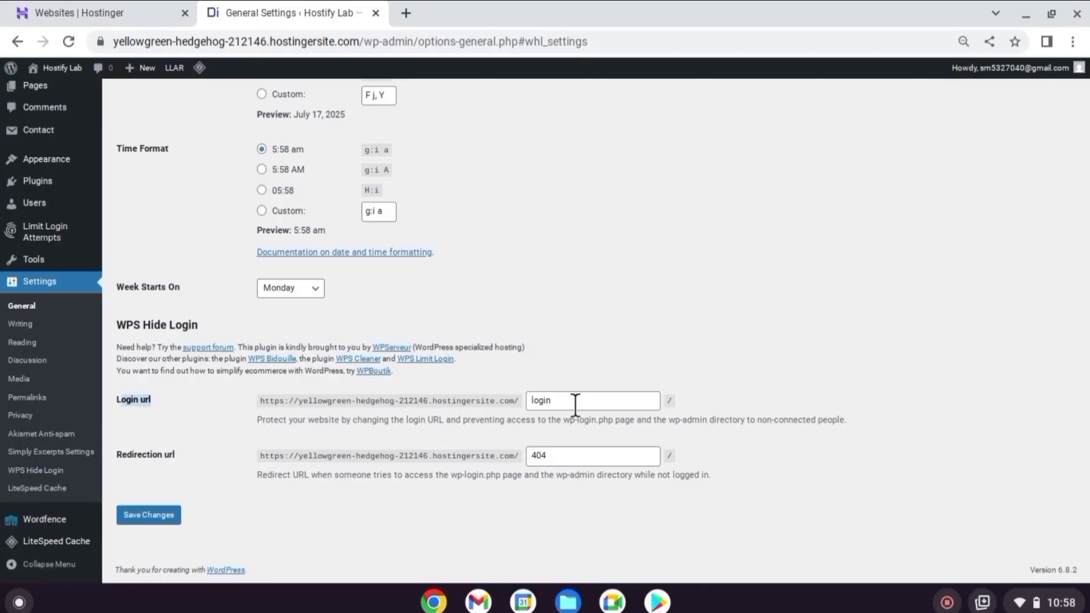
# Change the WPS Hide Login login URL slug to Chand and save the general settings
pyautogui.moveTo(575, 402); pyautogui.dragTo(464, 395)
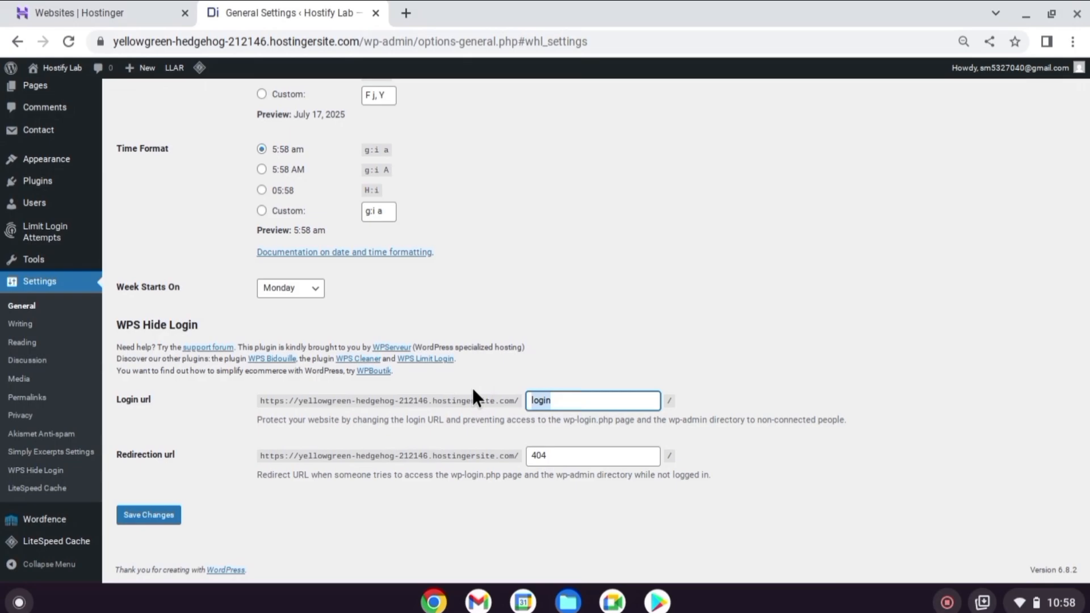
pyautogui.write('Chand')
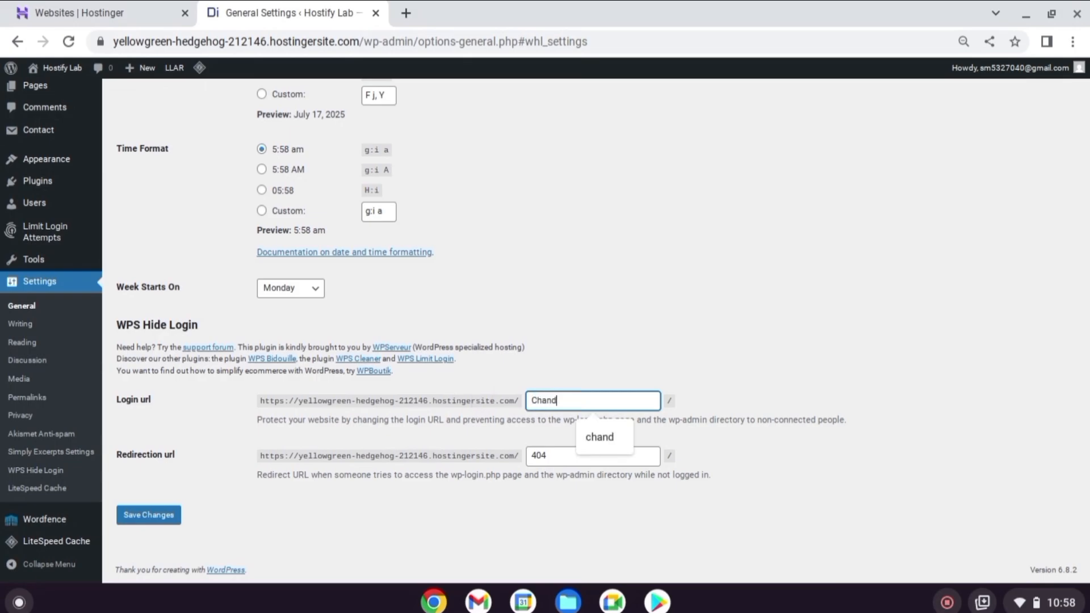
pyautogui.click(690, 441)
pyautogui.click(149, 518)
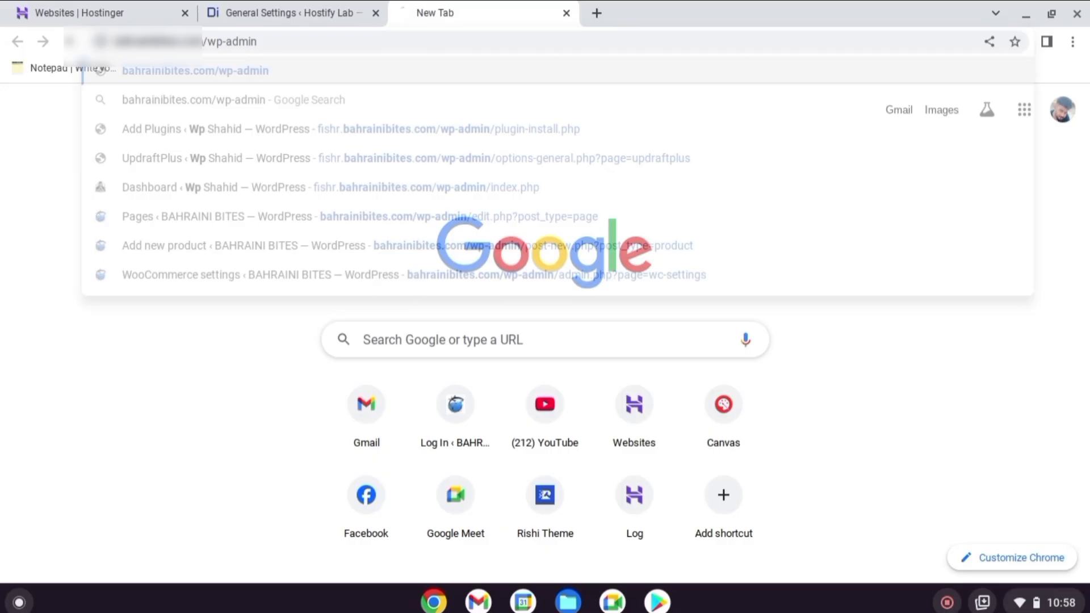
# On the Bahraini Bites site, test the hidden login by visiting its /login address and its custom /chand address
pyautogui.click(281, 58)
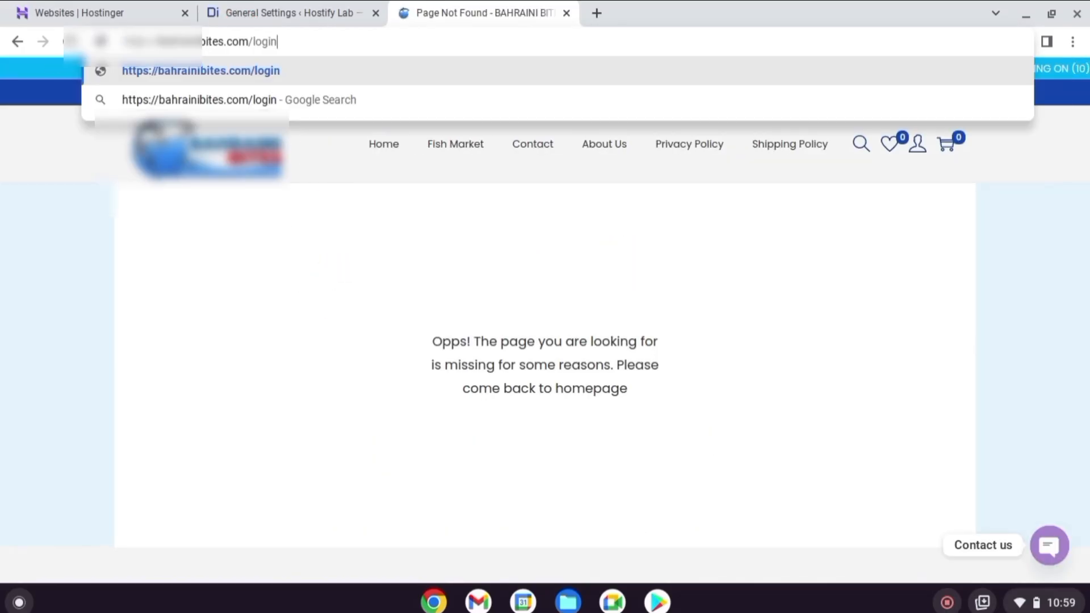
pyautogui.press('Return')
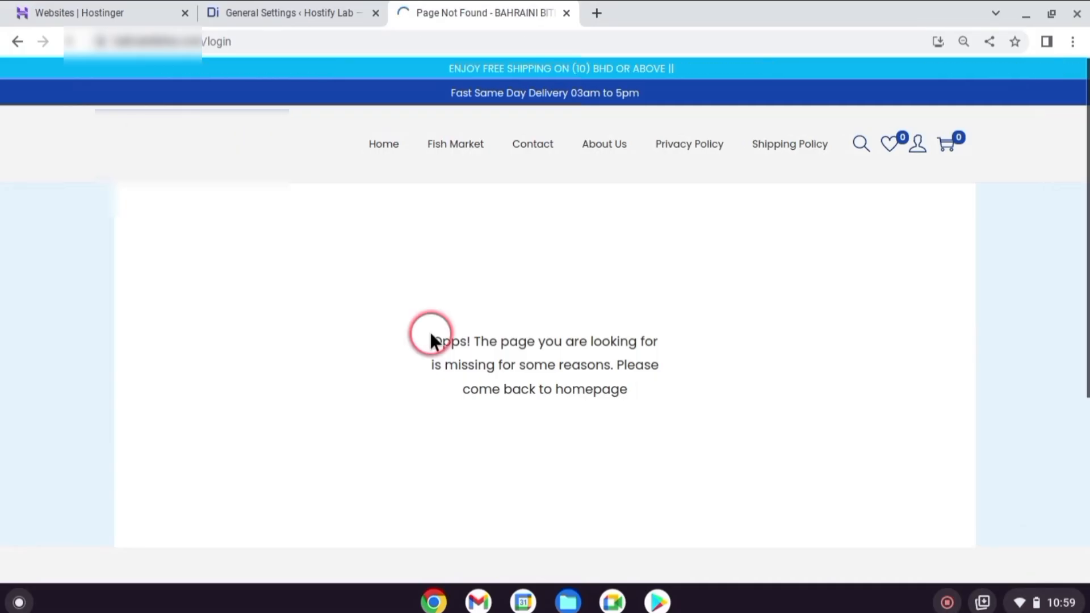
pyautogui.moveTo(652, 395); pyautogui.dragTo(407, 427)
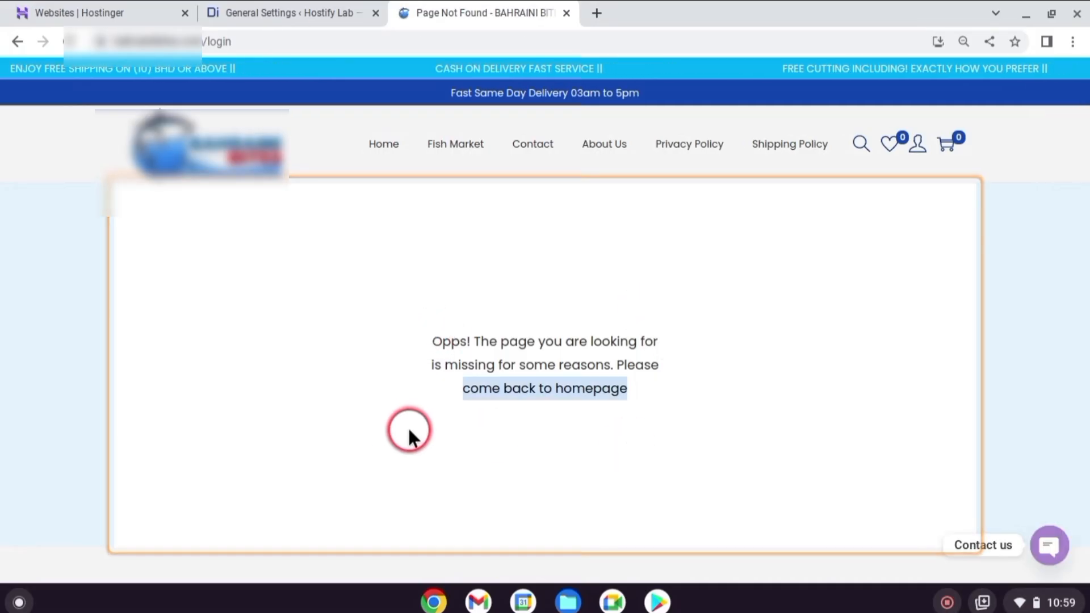
pyautogui.click(241, 40)
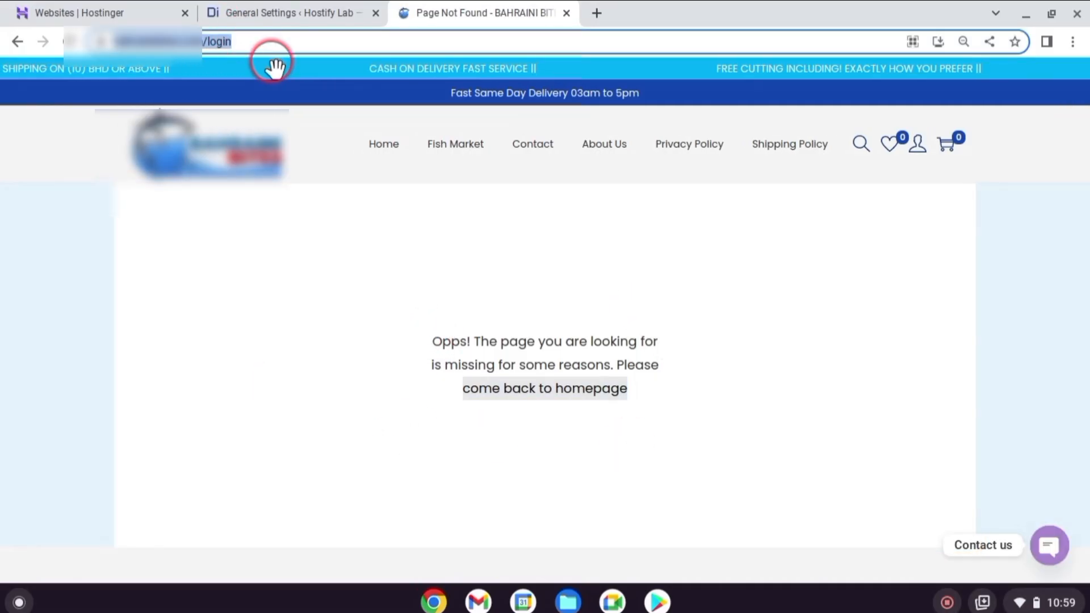
pyautogui.click(262, 41)
pyautogui.doubleClick(262, 41)
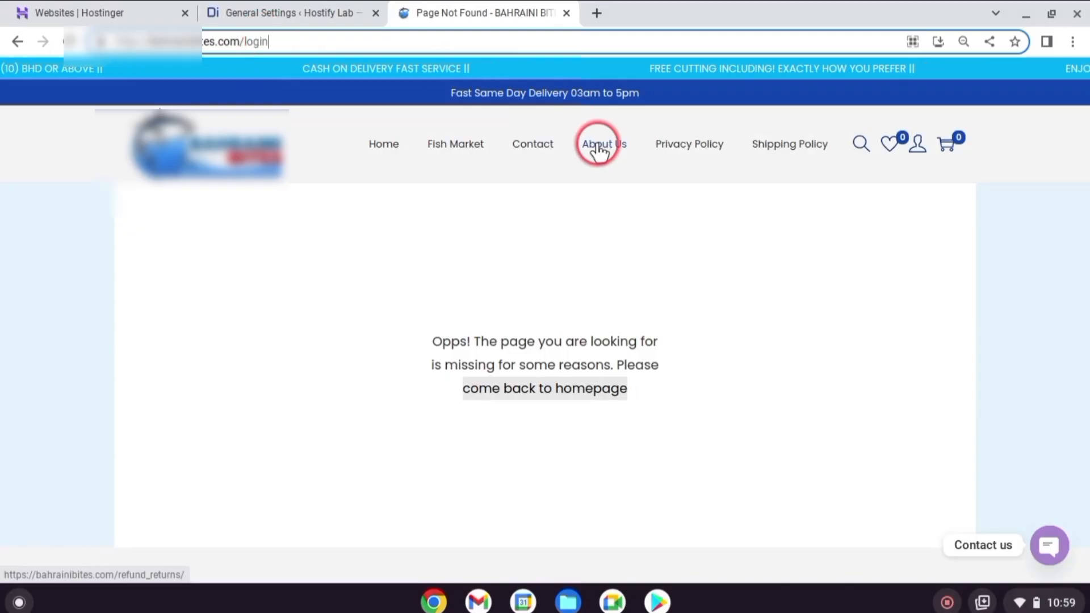
pyautogui.write('chand')
pyautogui.press('Return')
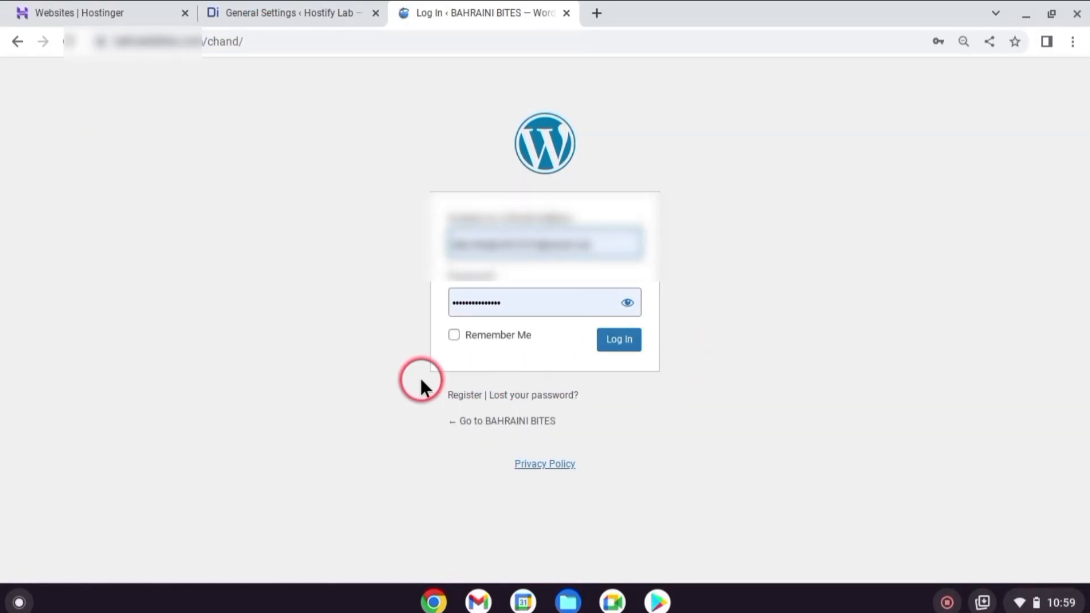
# Back in the Hostify Lab admin, search the plugin directory for updraft, and install and activate UpdraftPlus: WP Backup & Migration Plugin
pyautogui.click(292, 13)
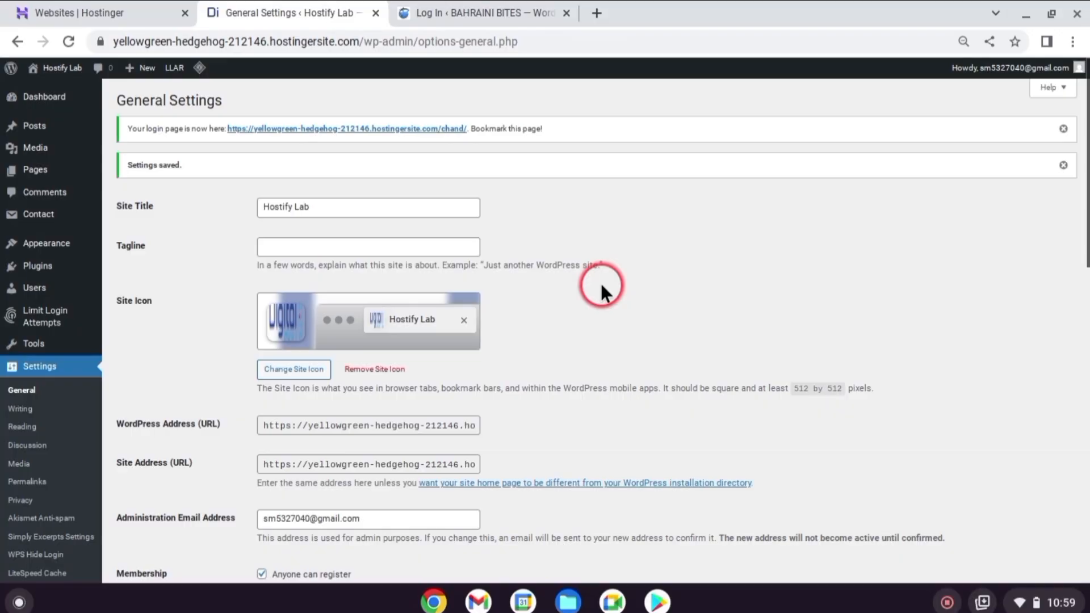
pyautogui.click(54, 102)
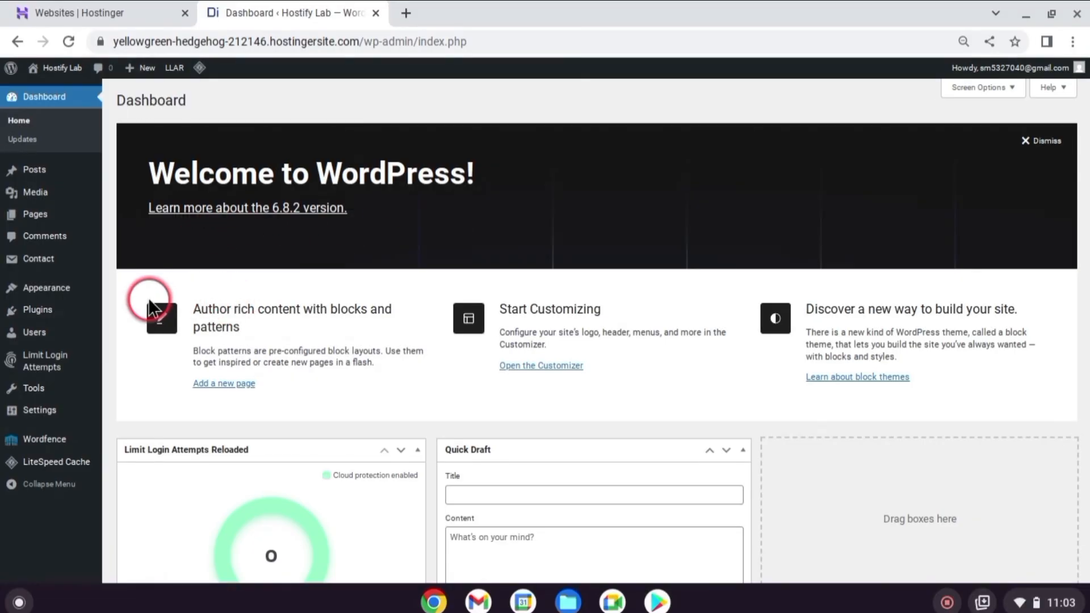
pyautogui.moveTo(29, 306)
pyautogui.click(156, 329)
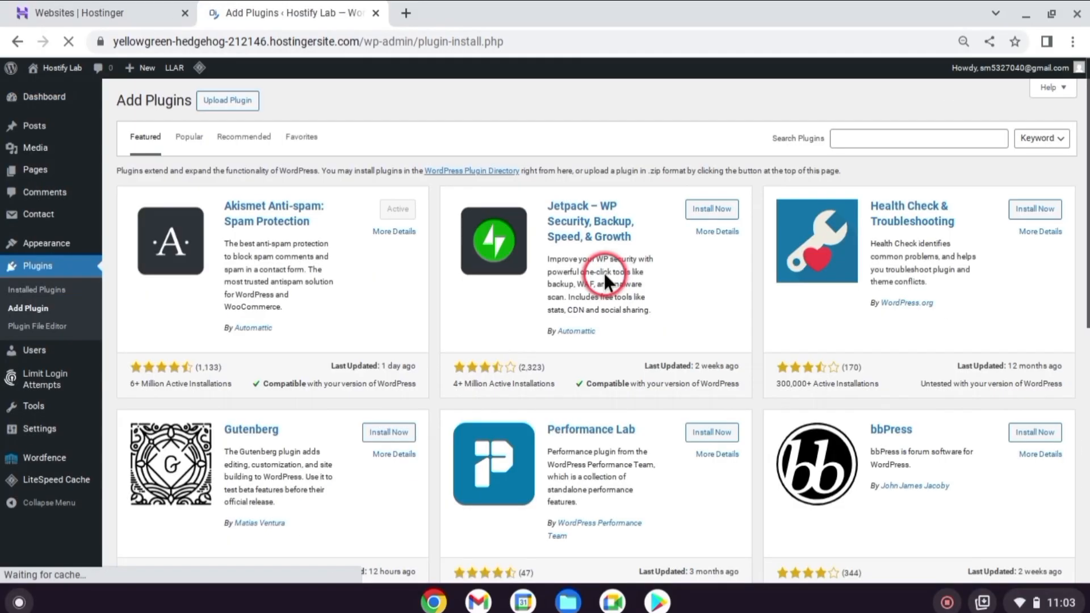
pyautogui.click(872, 136)
pyautogui.write('updraft')
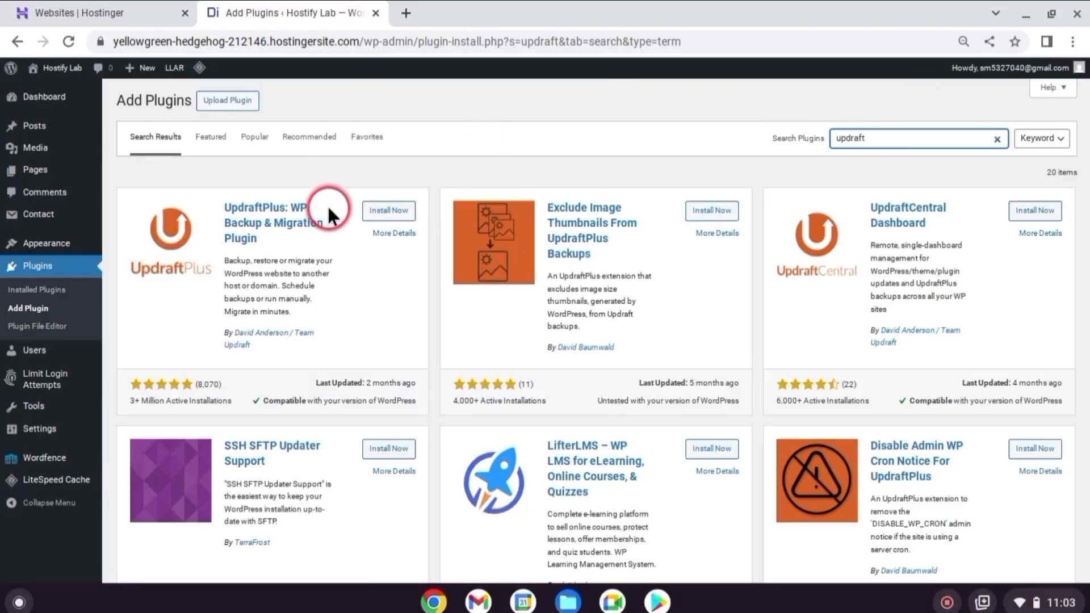
pyautogui.click(386, 210)
pyautogui.click(388, 210)
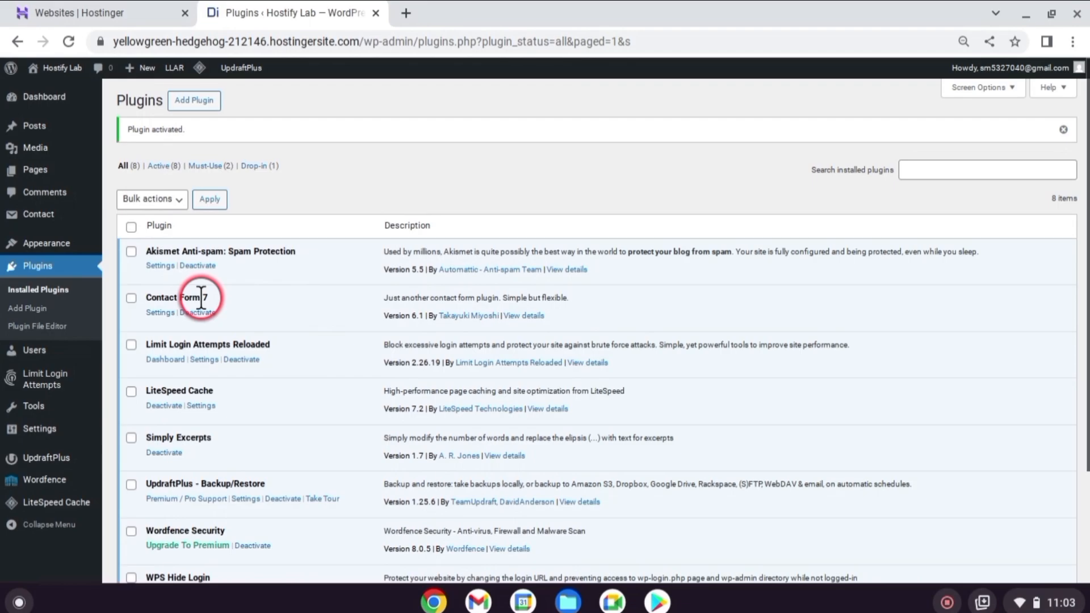
# Run a new UpdraftPlus backup that includes both the database and the files, and dismiss the completion notice
pyautogui.click(64, 460)
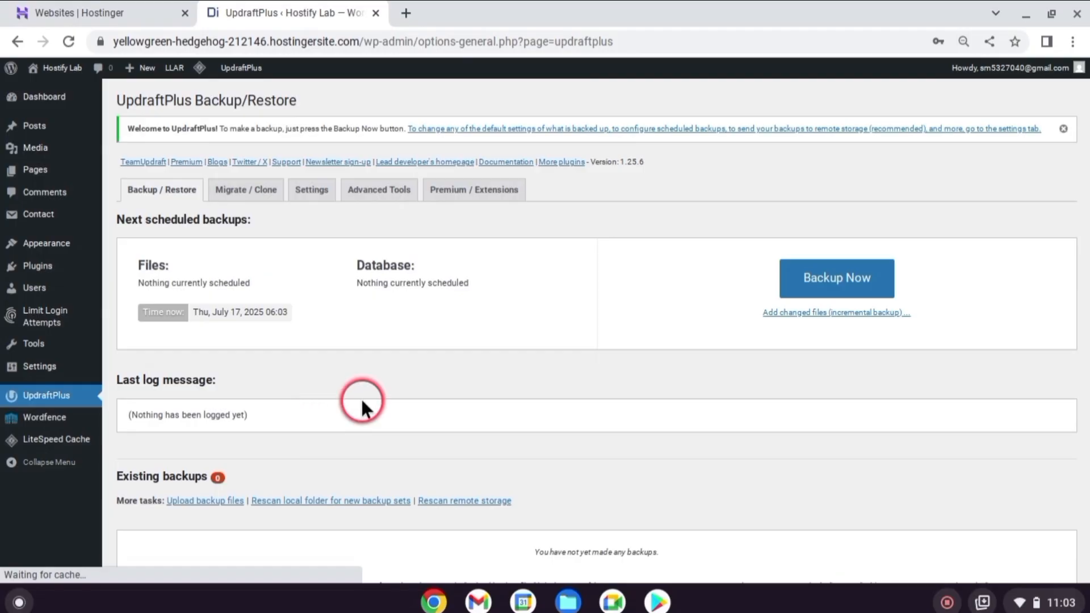
pyautogui.click(815, 281)
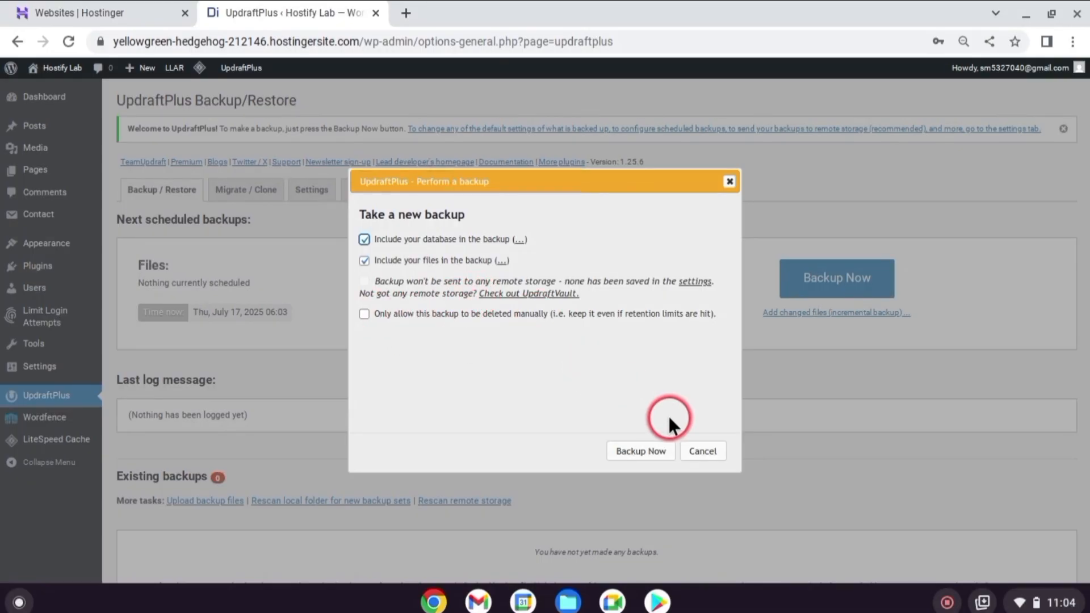
pyautogui.click(651, 451)
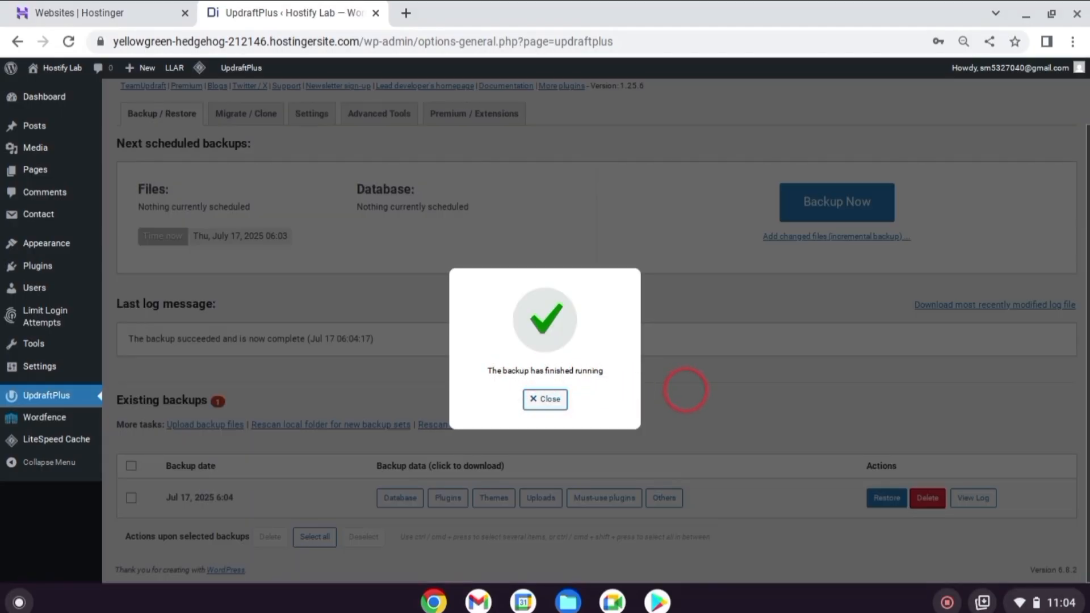
pyautogui.click(543, 399)
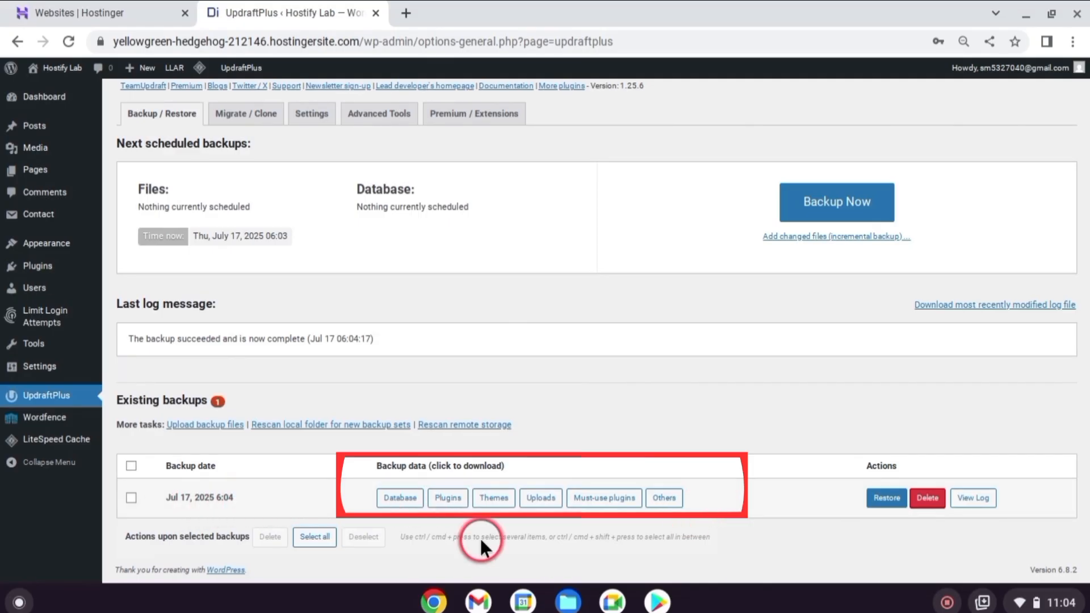
# Download the database archive of the Jul 17, 2025 6:04 backup to the computer
pyautogui.click(406, 503)
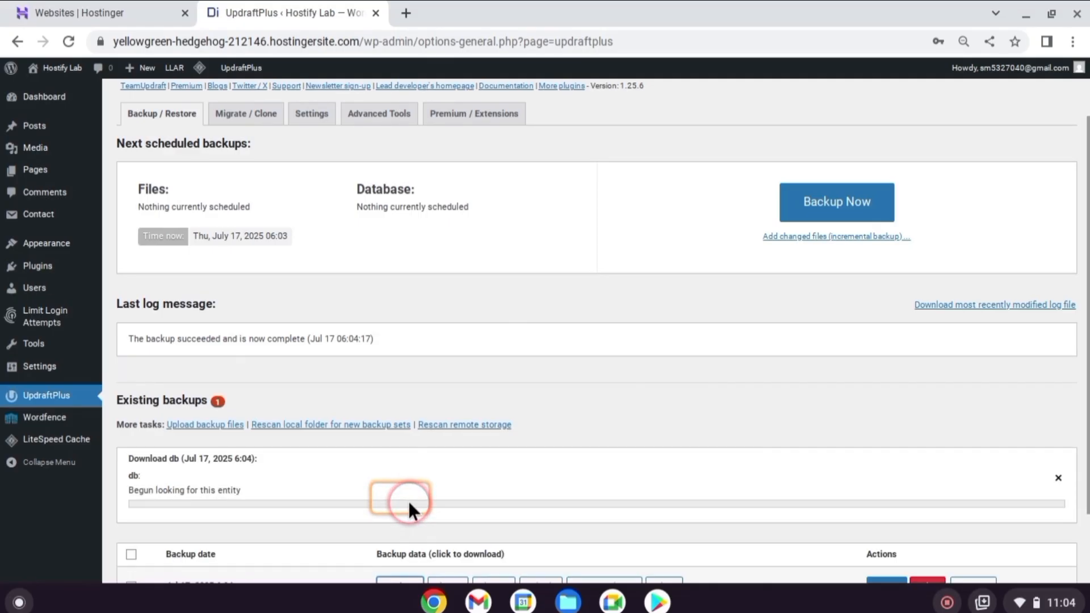
pyautogui.scroll(-2, 432, 460)
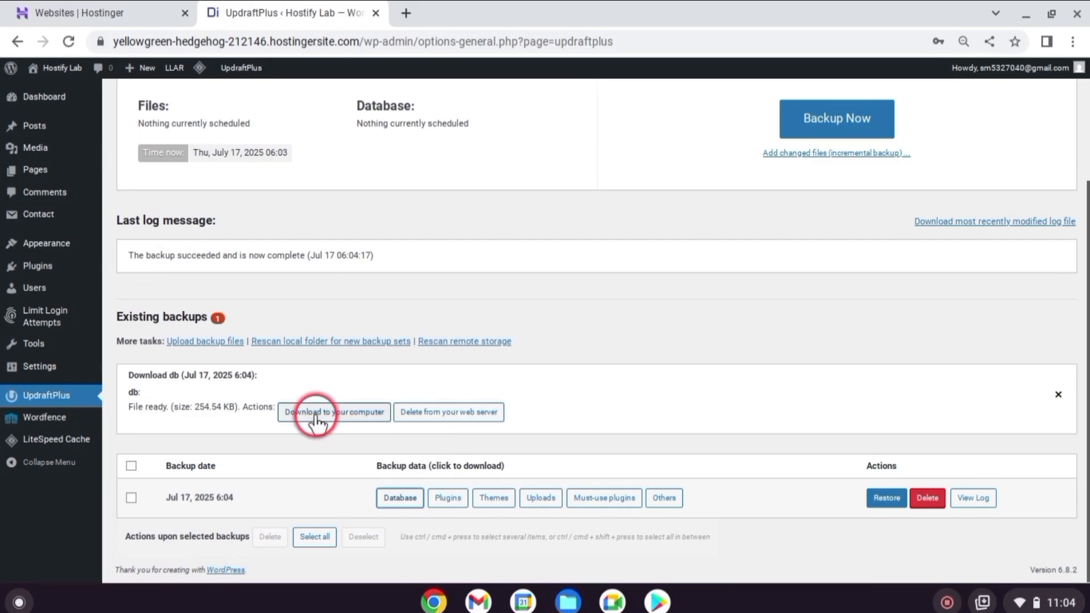
pyautogui.click(316, 420)
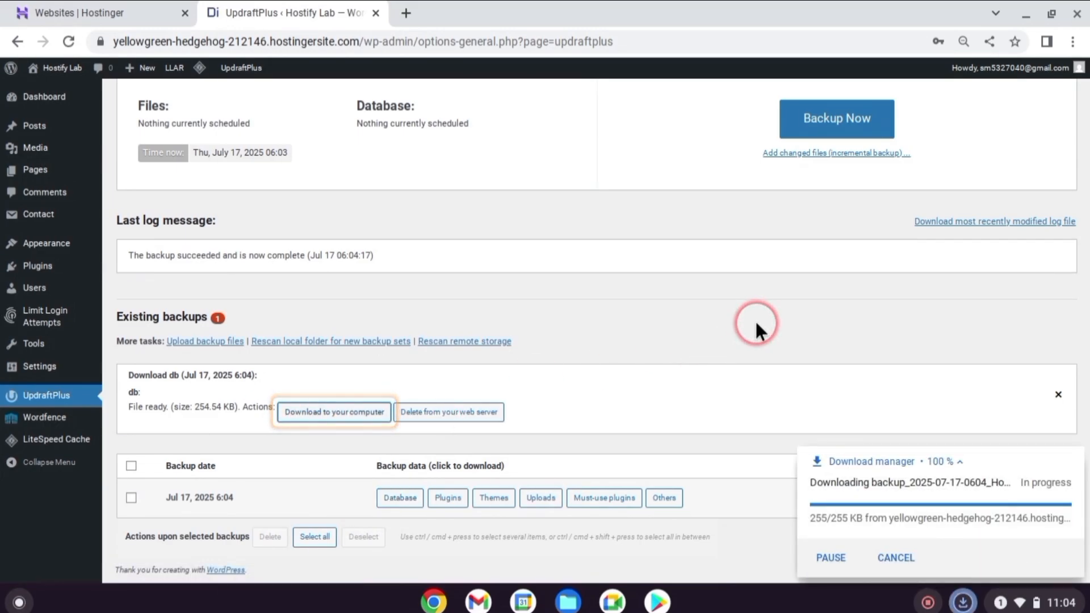
# Prepare the plugins archive of the existing backup for download and open the area for uploading backup files
pyautogui.click(451, 501)
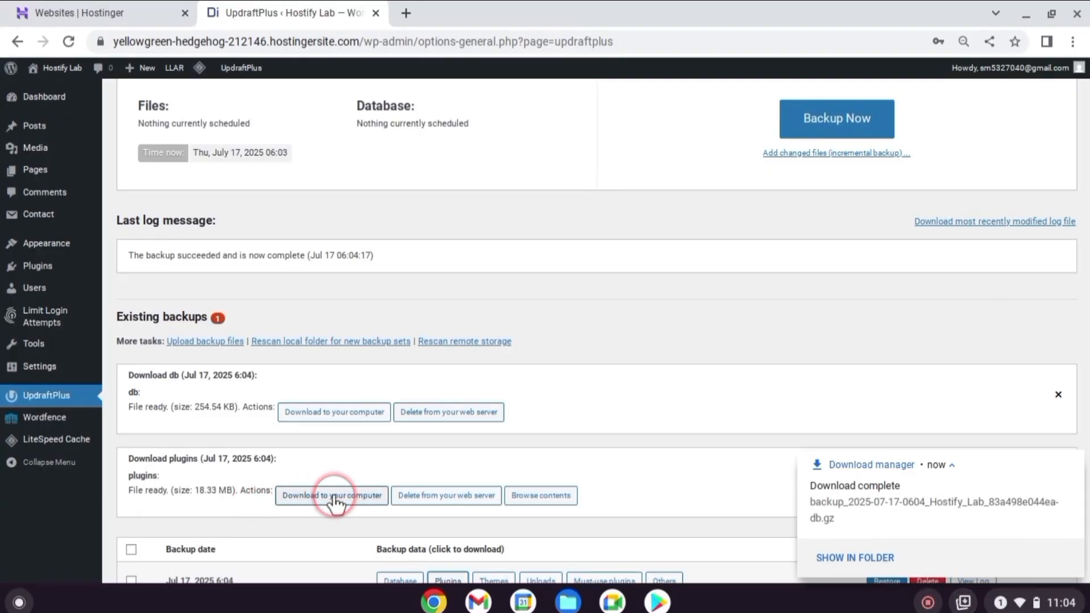
pyautogui.scroll(-3, 621, 340)
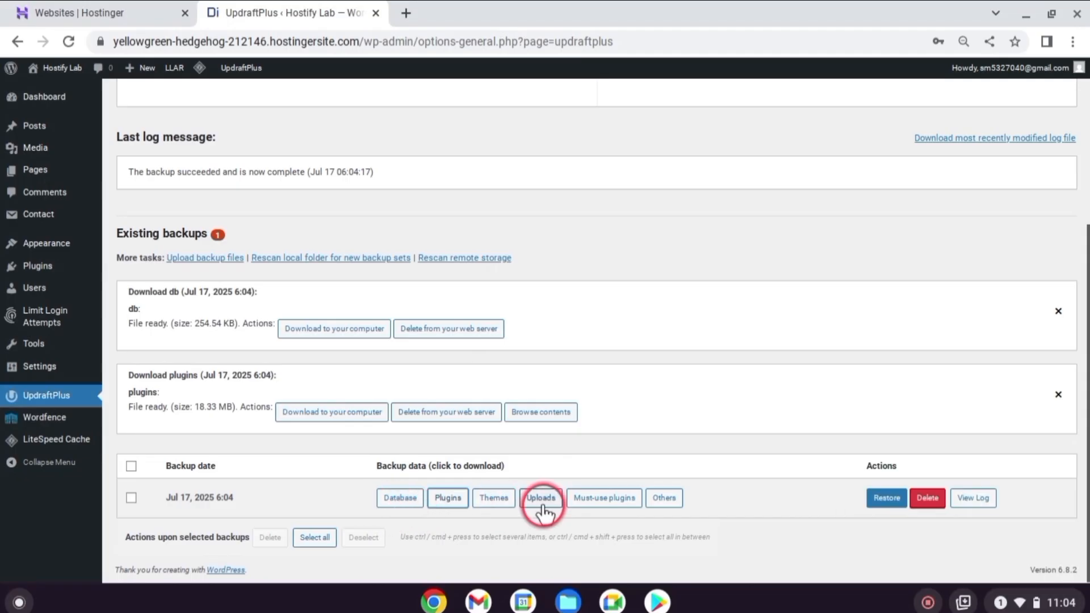
pyautogui.click(660, 502)
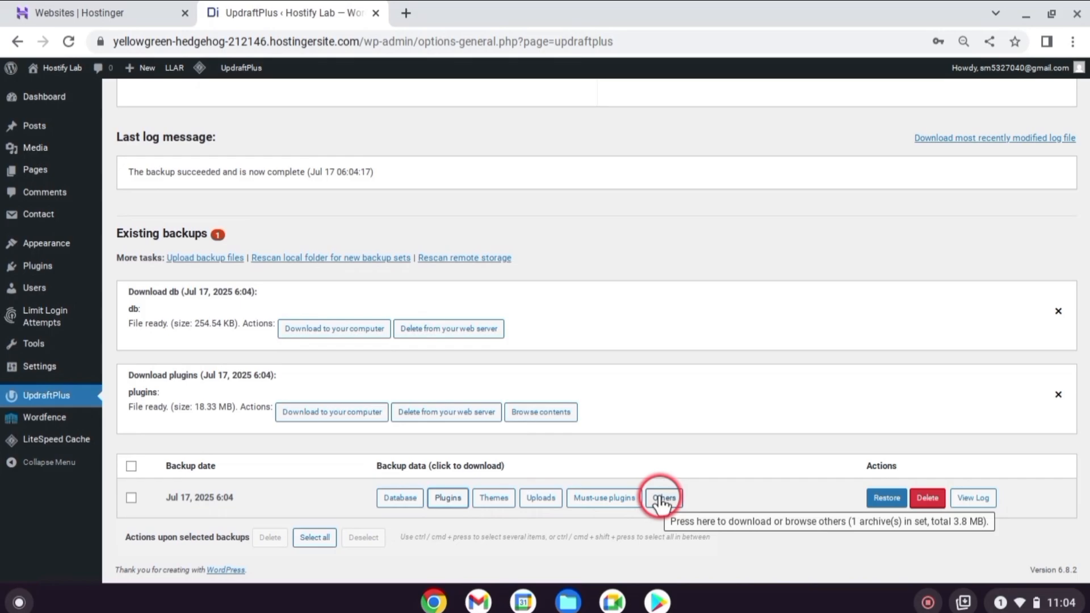
pyautogui.click(212, 260)
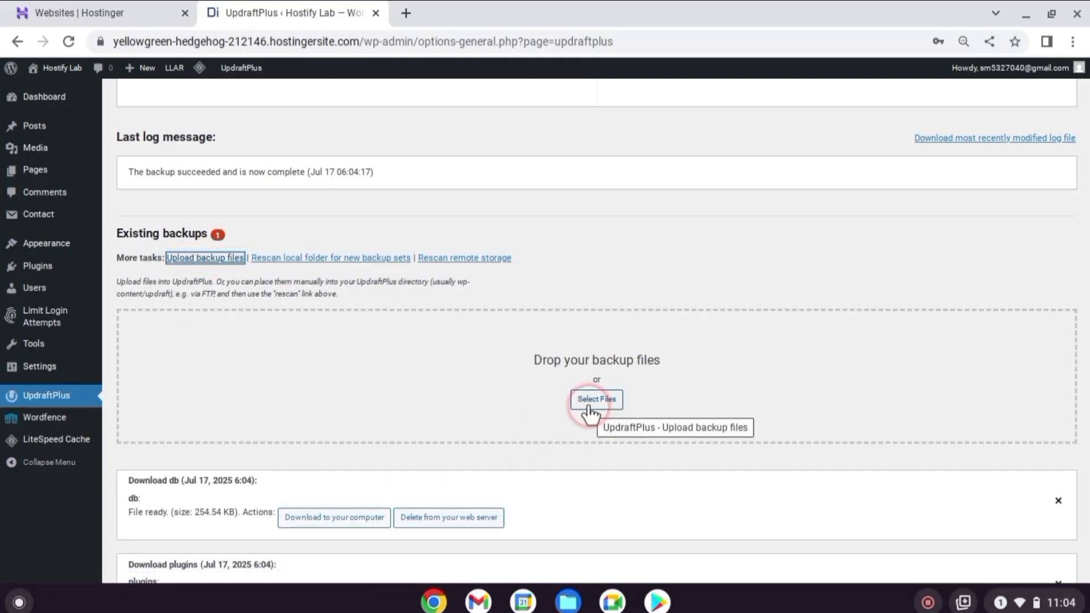
pyautogui.scroll(-3, 652, 301)
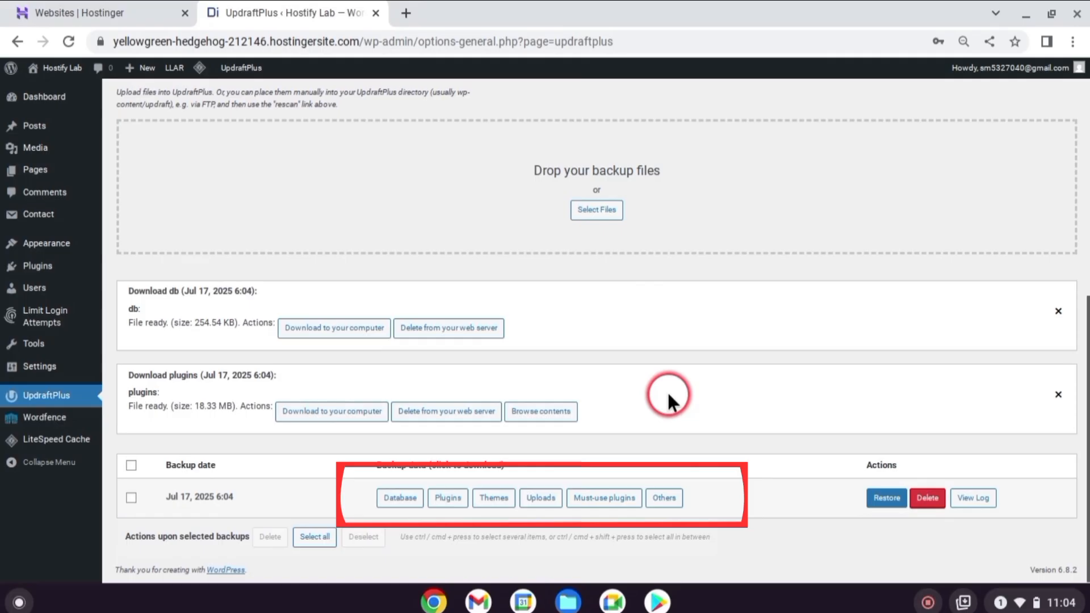
# Restore the Jul 17, 2025 6:04 backup with Plugins, Themes, Uploads, Must-use plugins, Others and Database, and return to the UpdraftPlus configuration
pyautogui.click(885, 502)
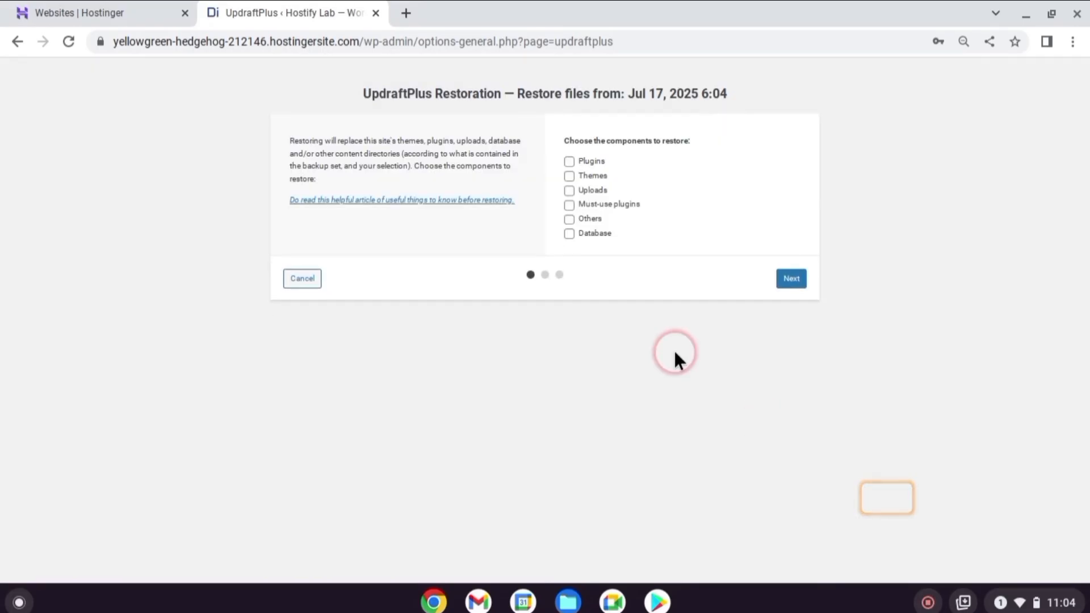
pyautogui.click(569, 162)
pyautogui.click(570, 177)
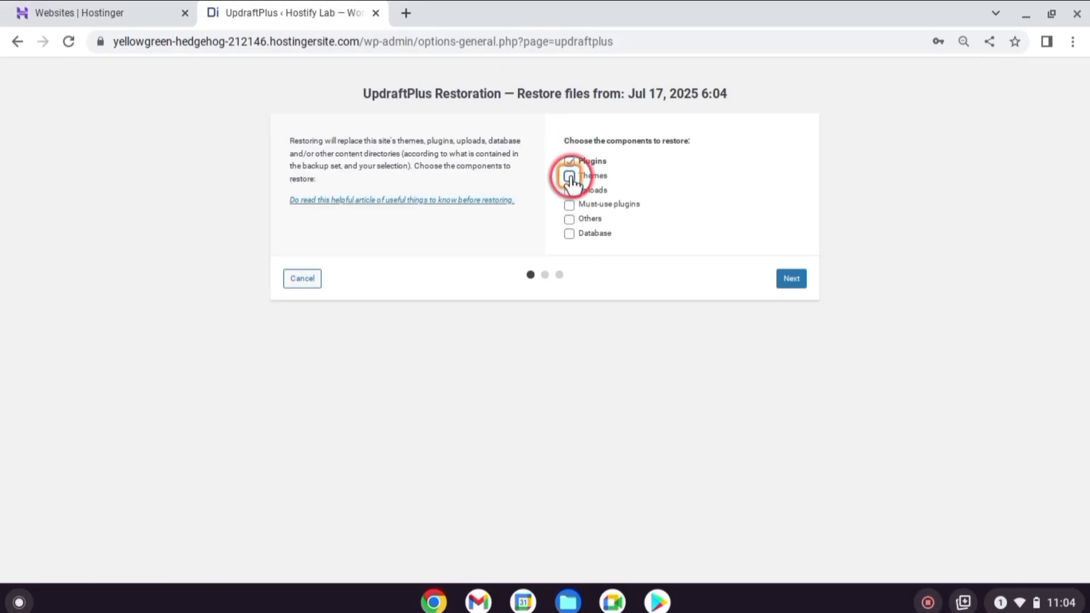
pyautogui.click(569, 190)
pyautogui.click(570, 205)
pyautogui.click(569, 219)
pyautogui.click(569, 233)
pyautogui.click(790, 278)
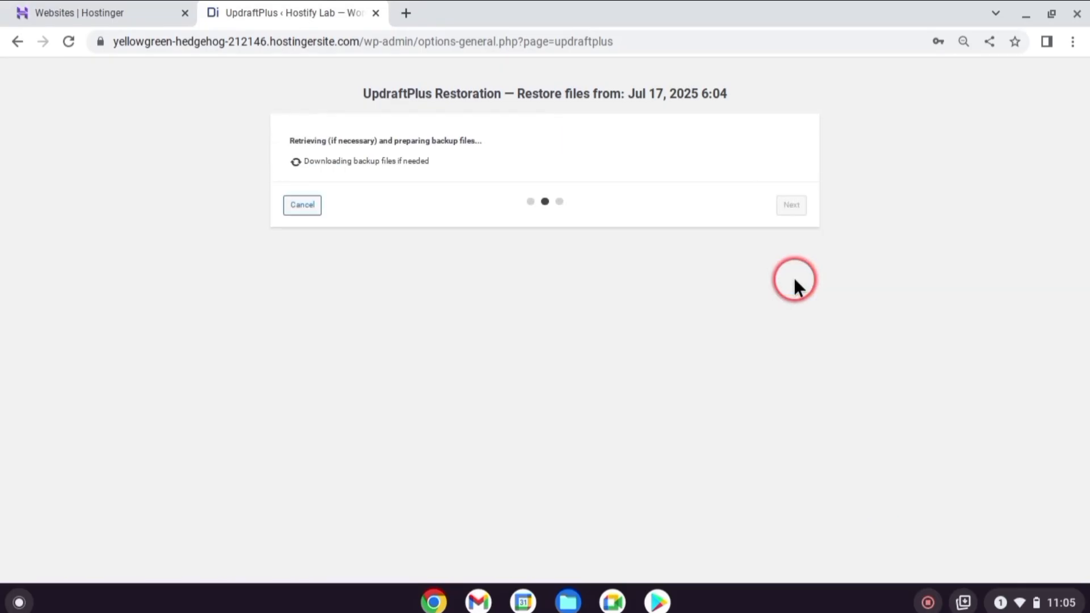
pyautogui.click(792, 278)
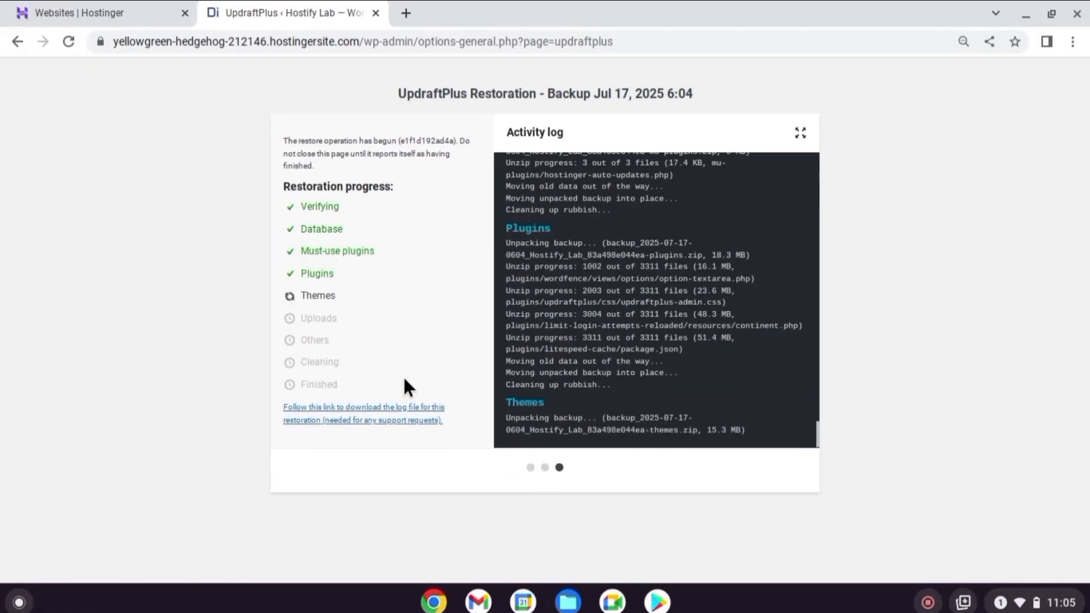
pyautogui.click(402, 245)
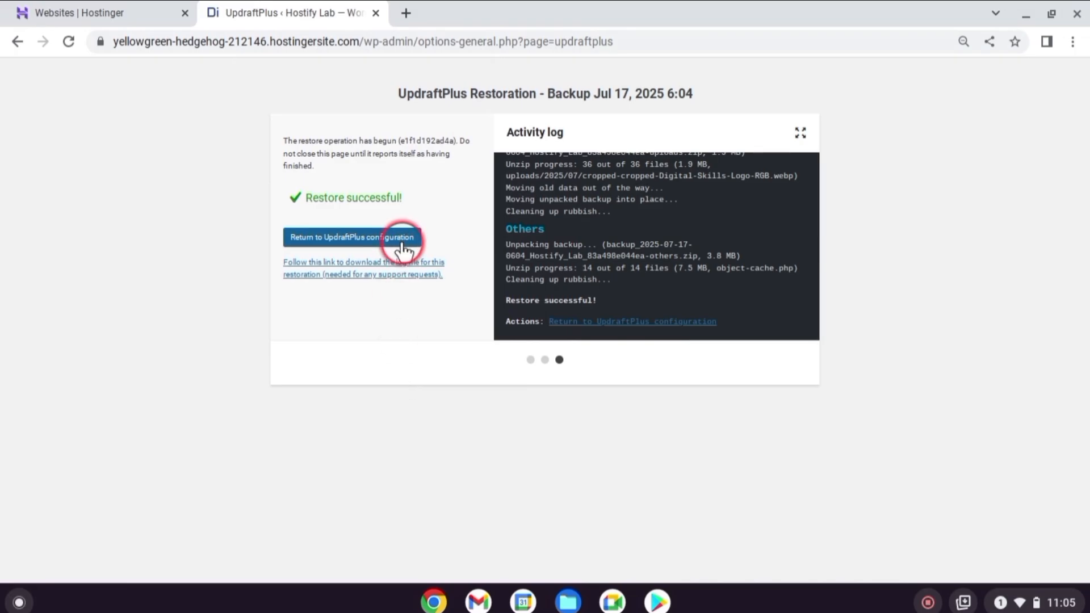
pyautogui.click(400, 243)
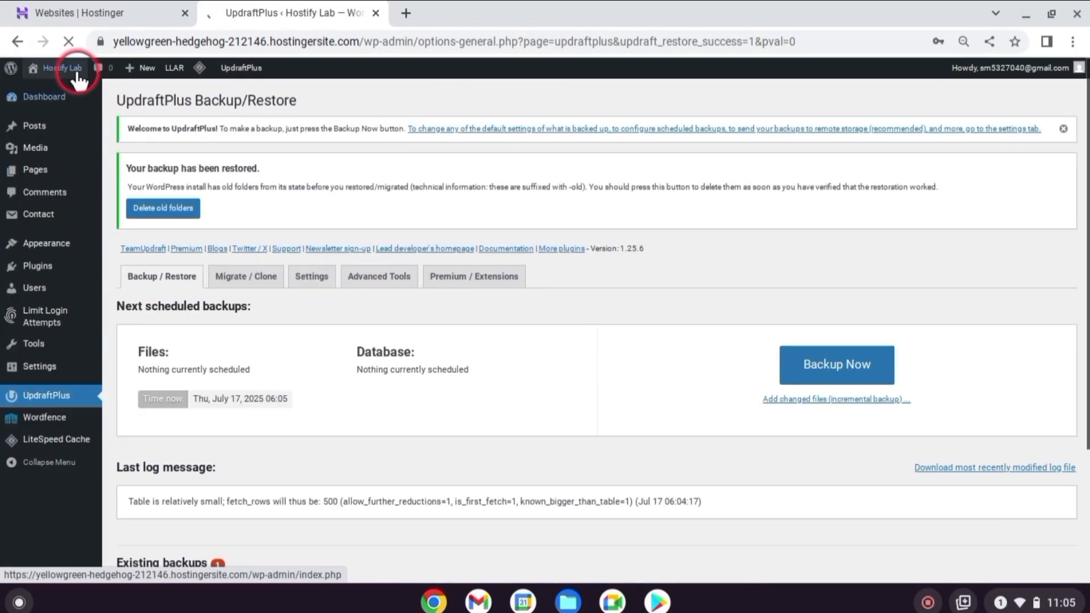
# Open the Hostify Lab homepage in a new browser tab and check its posts and footer
pyautogui.rightClick(75, 68)
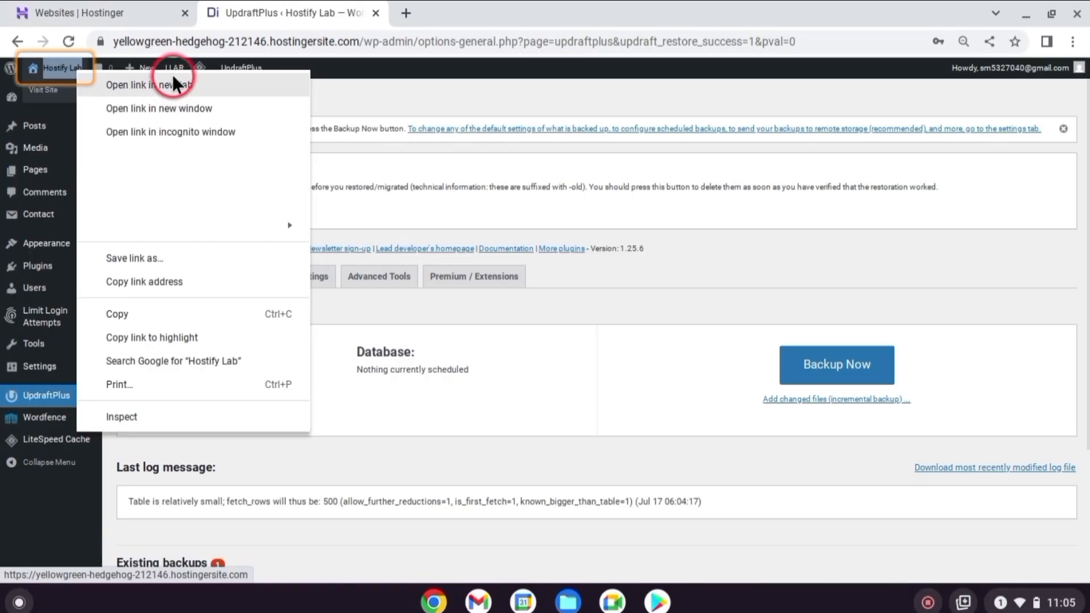
pyautogui.click(172, 85)
pyautogui.click(510, 13)
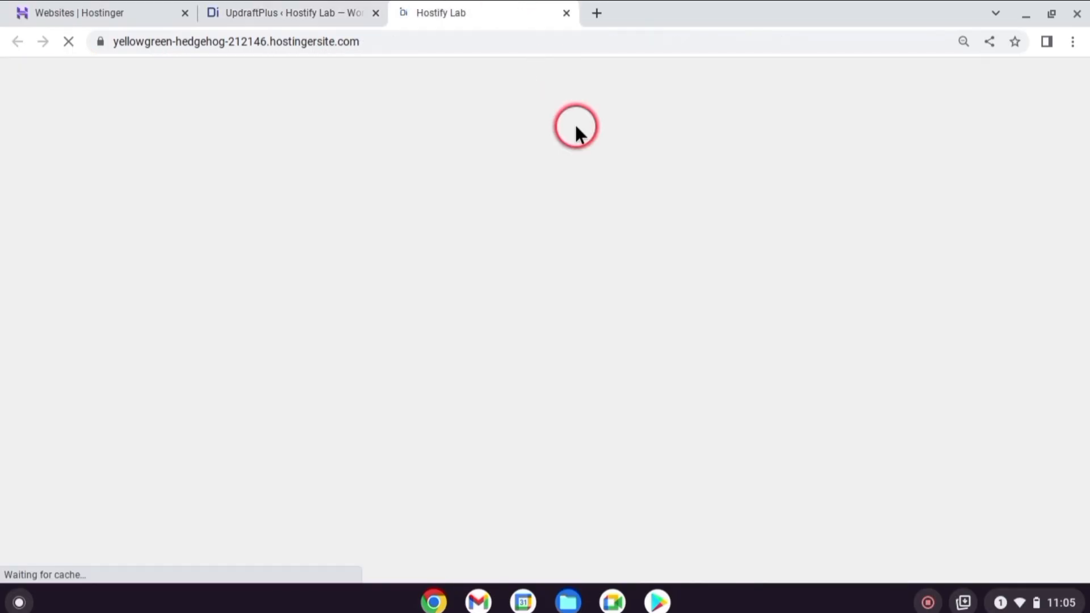
pyautogui.scroll(-8, 594, 164)
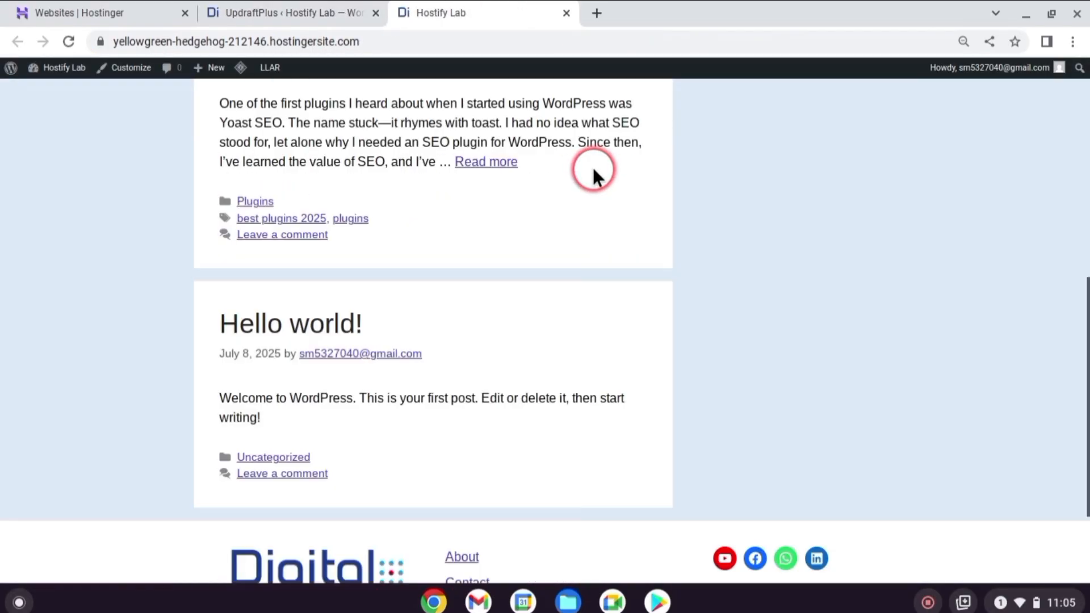
# Go back from the homepage to the UpdraftPlus admin page and open the WordPress dashboard
pyautogui.scroll(5, 591, 165)
pyautogui.click(295, 12)
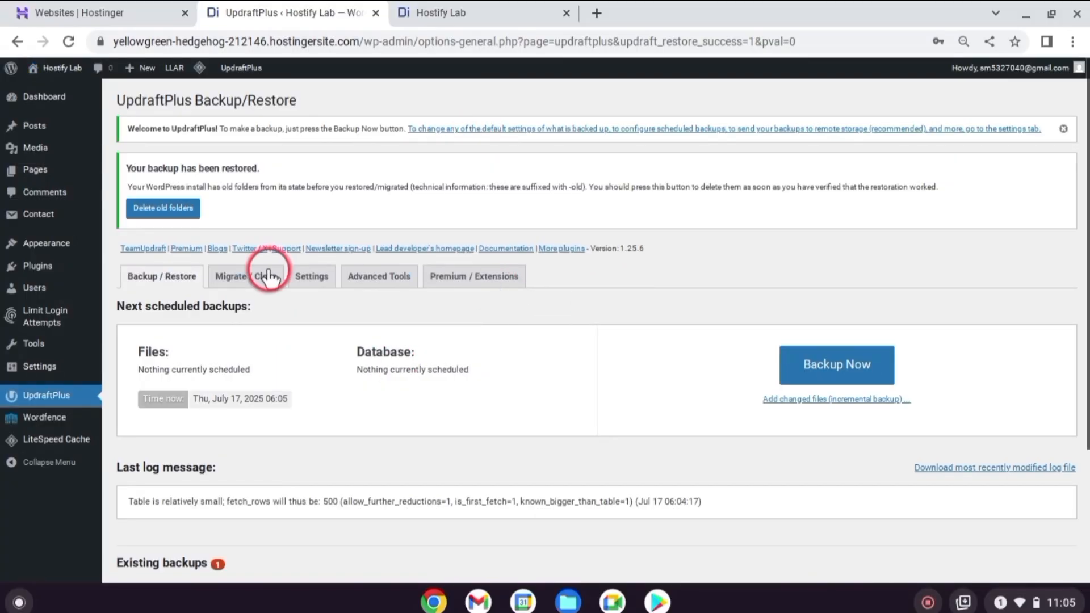
pyautogui.click(53, 98)
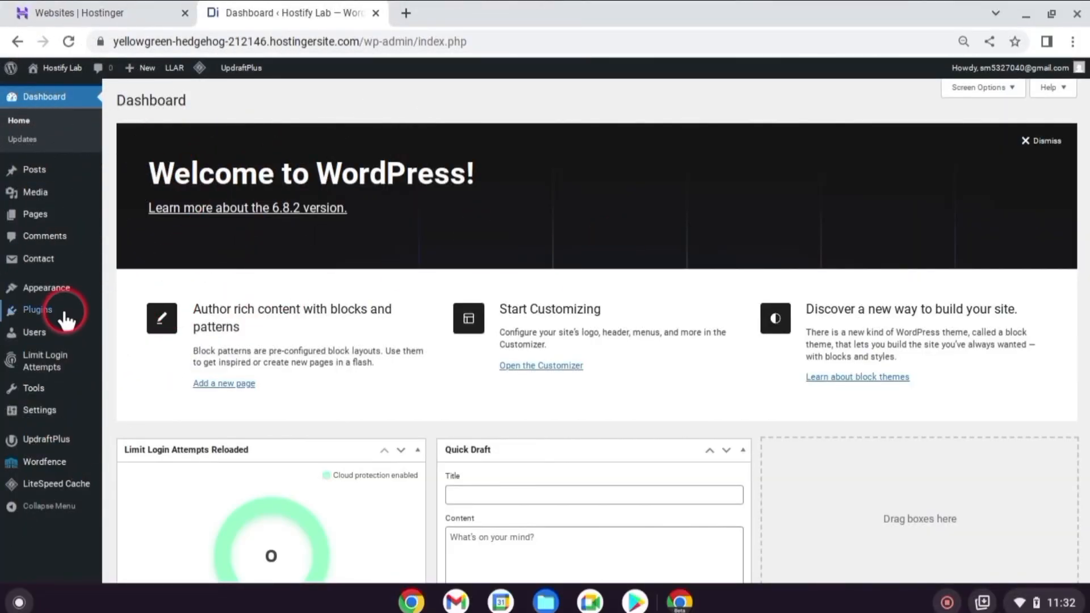
# Search the plugin directory for "rank math", then install and activate the Rank Math SEO plugin
pyautogui.moveTo(40, 315)
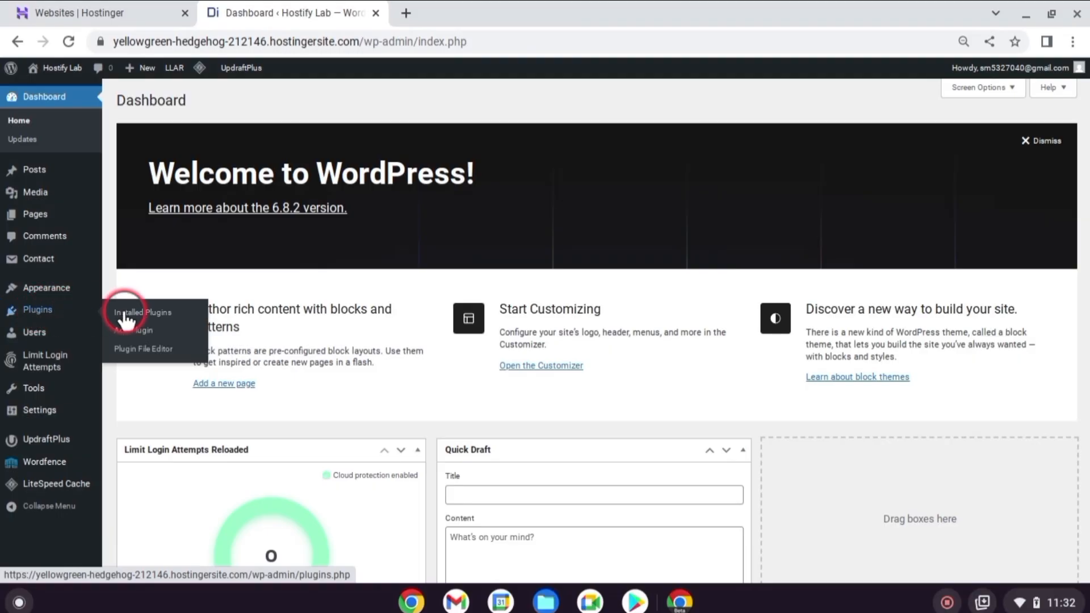
pyautogui.click(143, 329)
pyautogui.click(876, 143)
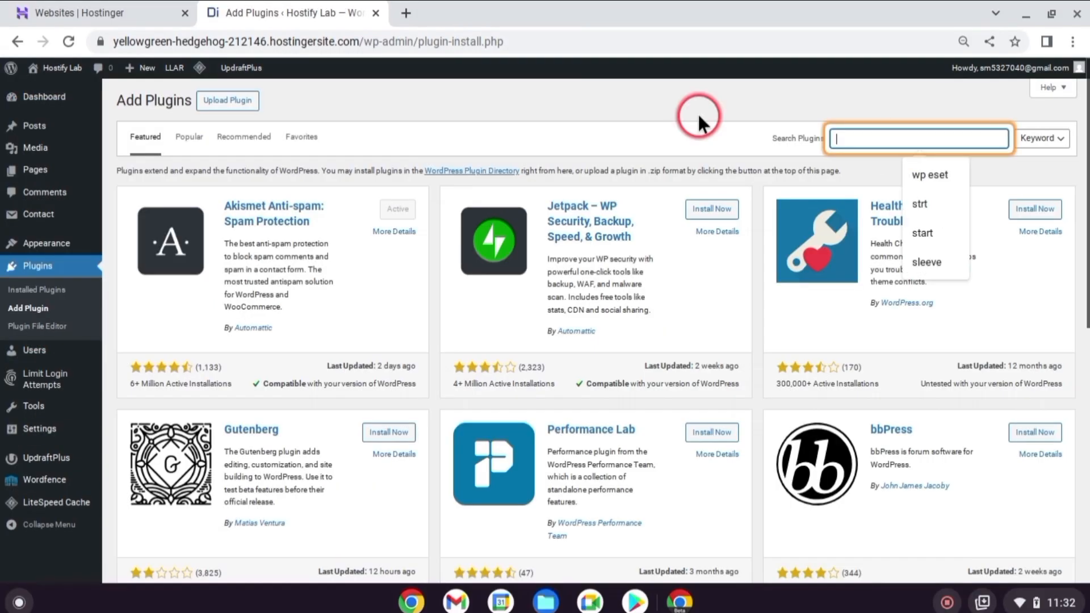
pyautogui.write('rank math')
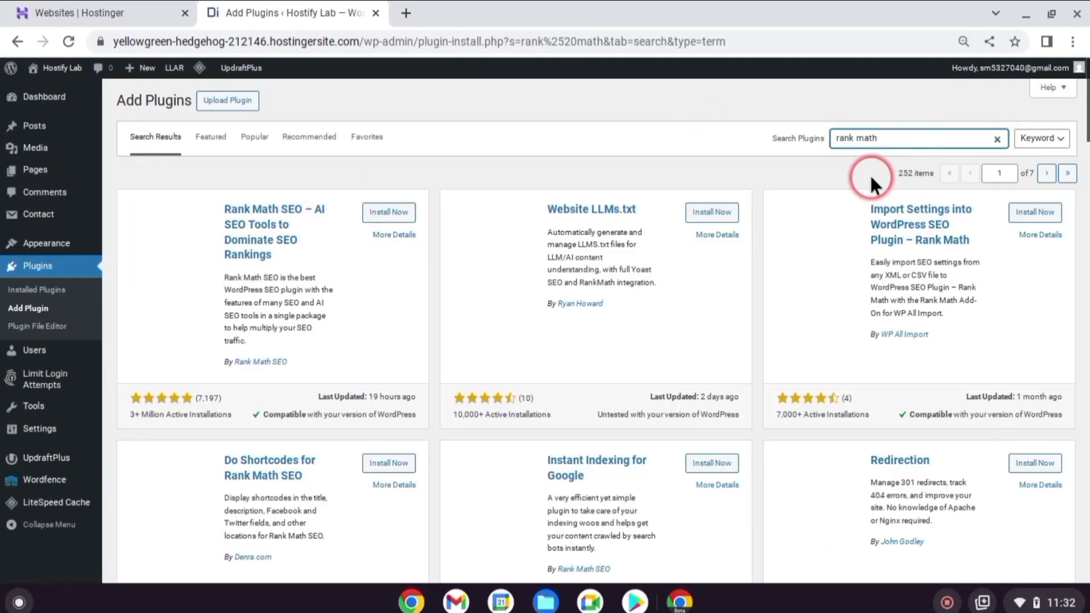
pyautogui.click(366, 222)
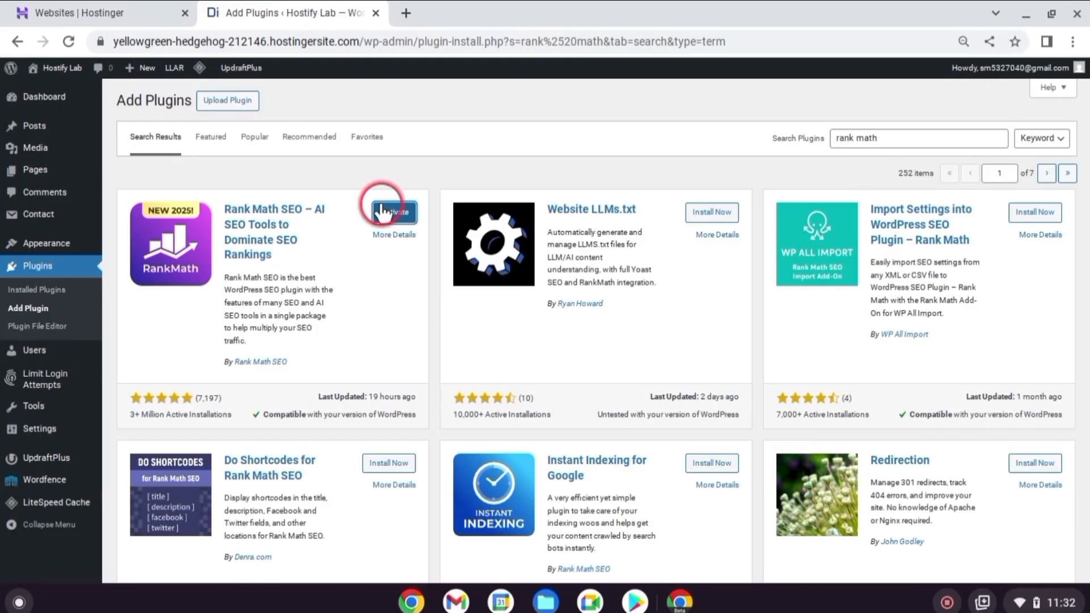
pyautogui.click(375, 212)
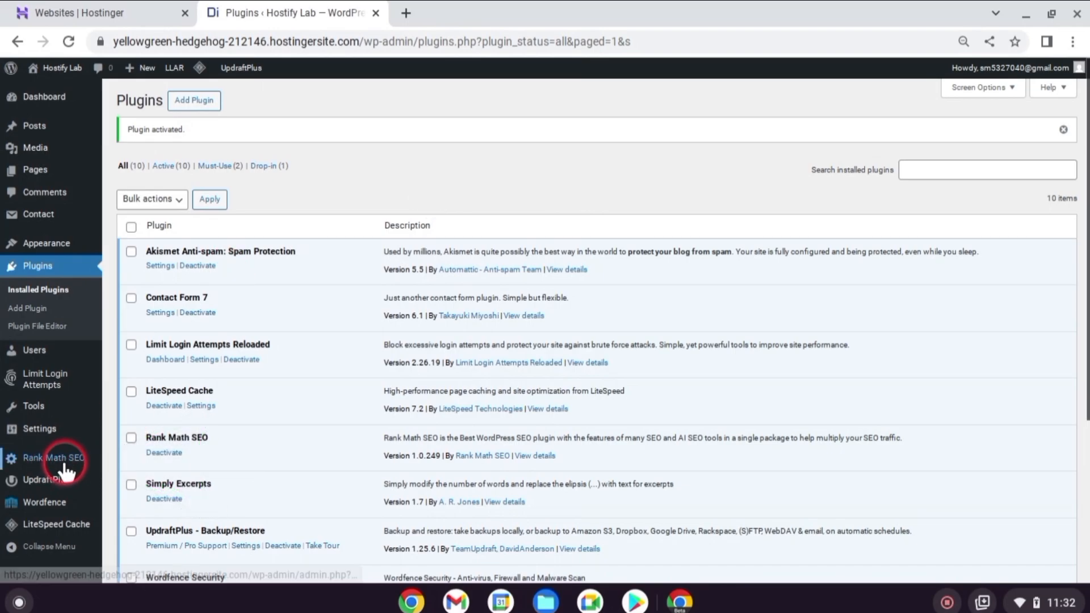
# Open the Rank Math setup, skip connecting an account and start the wizard in Easy mode
pyautogui.click(77, 470)
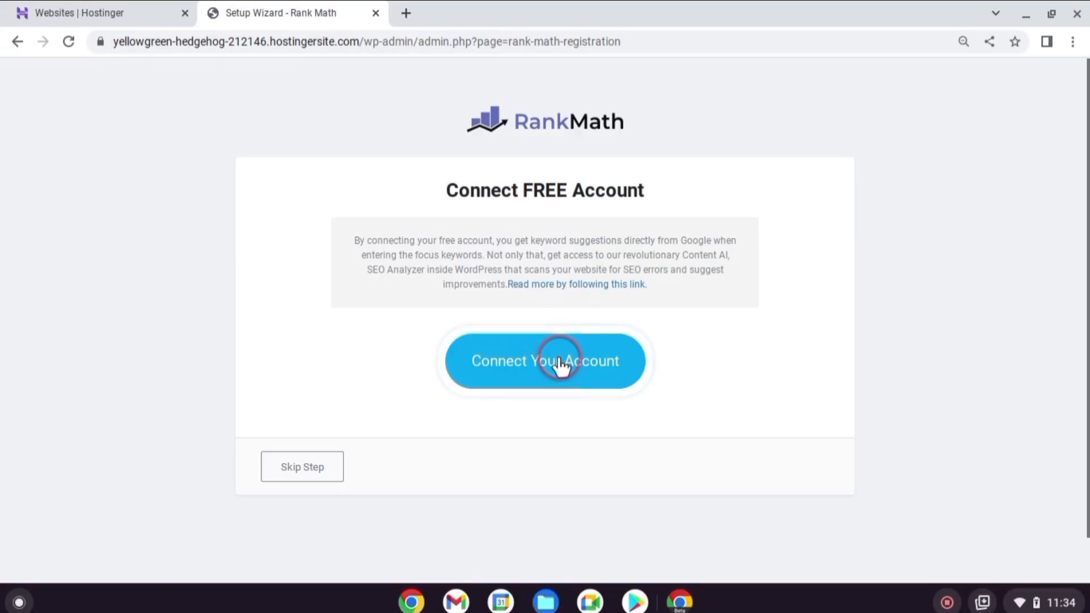
pyautogui.click(306, 466)
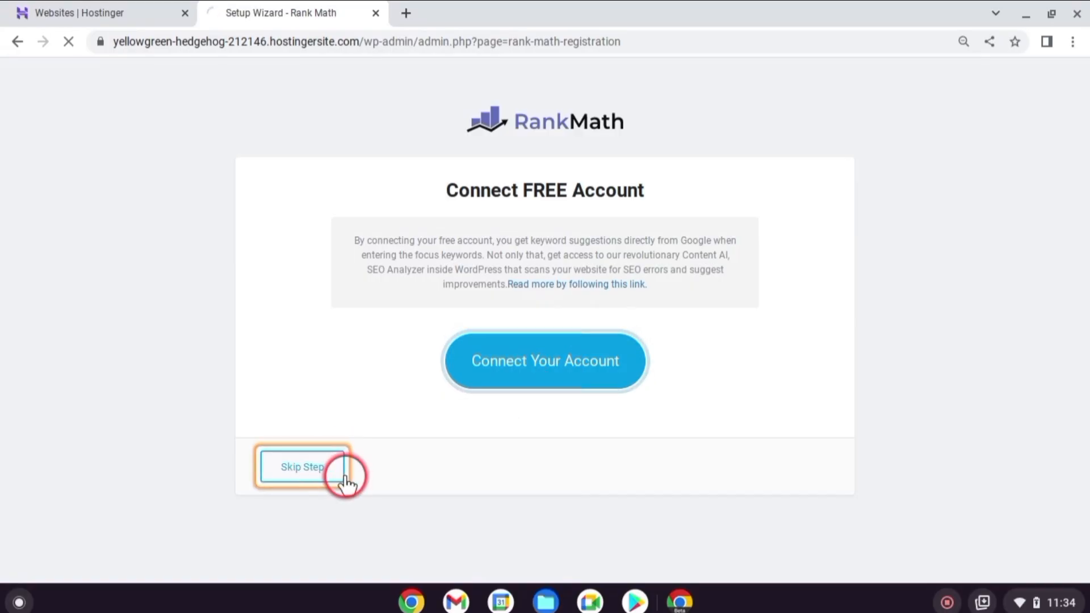
pyautogui.click(307, 297)
pyautogui.scroll(-3, 454, 295)
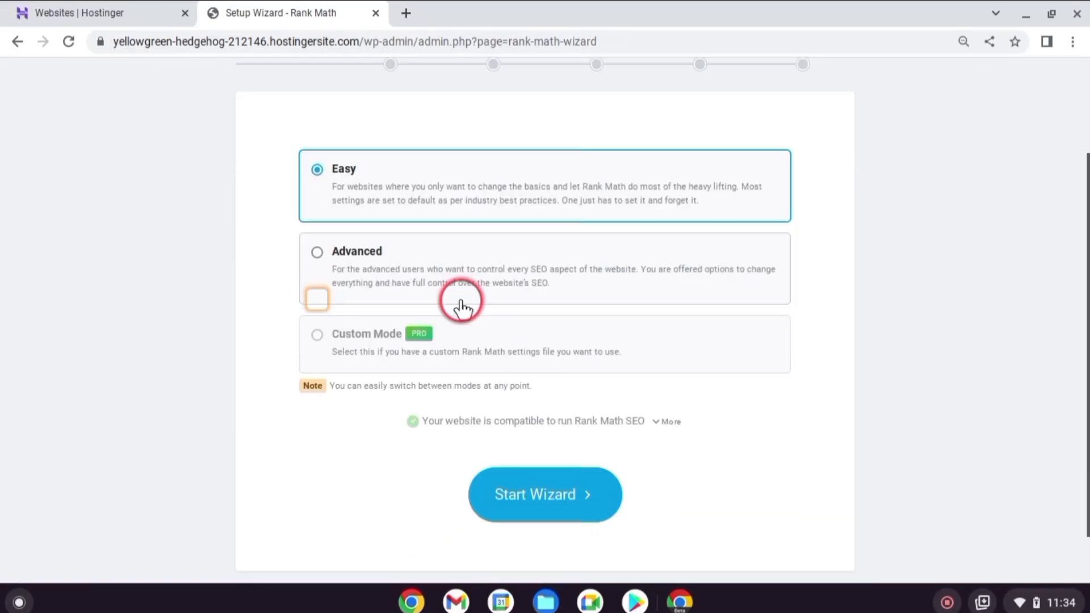
pyautogui.click(542, 500)
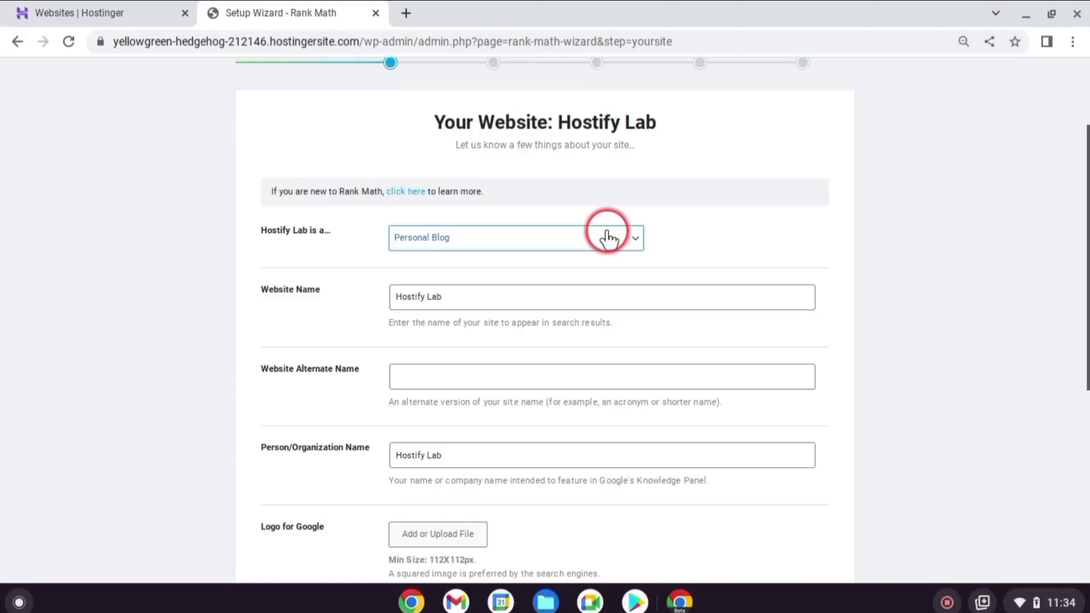
# Keep Personal Blog as the site type and Hostify Lab as the organization name, and save the website details
pyautogui.click(608, 238)
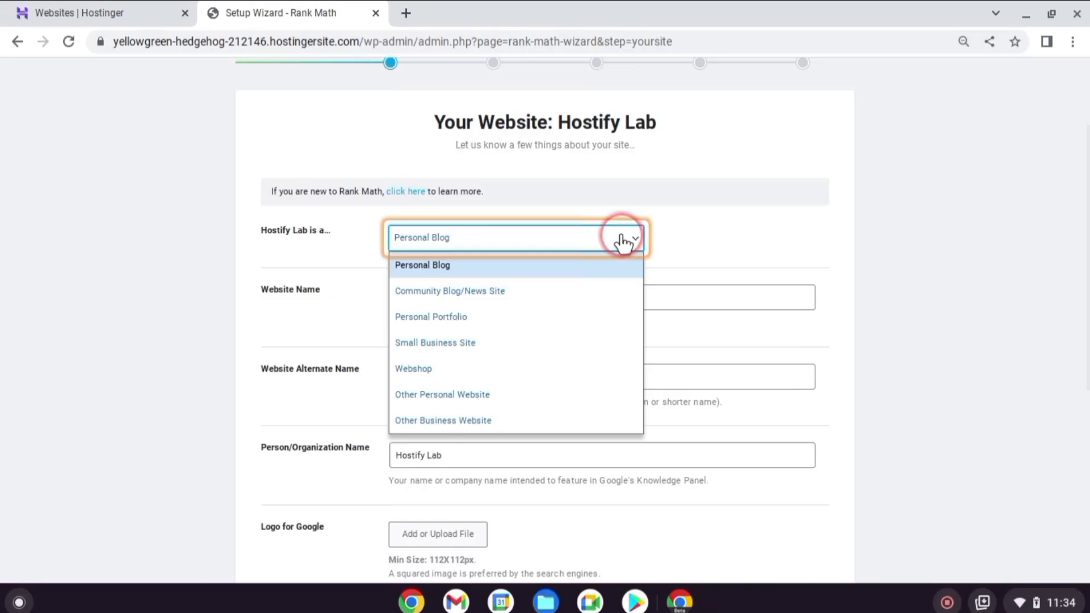
pyautogui.click(487, 454)
pyautogui.scroll(-2, 487, 408)
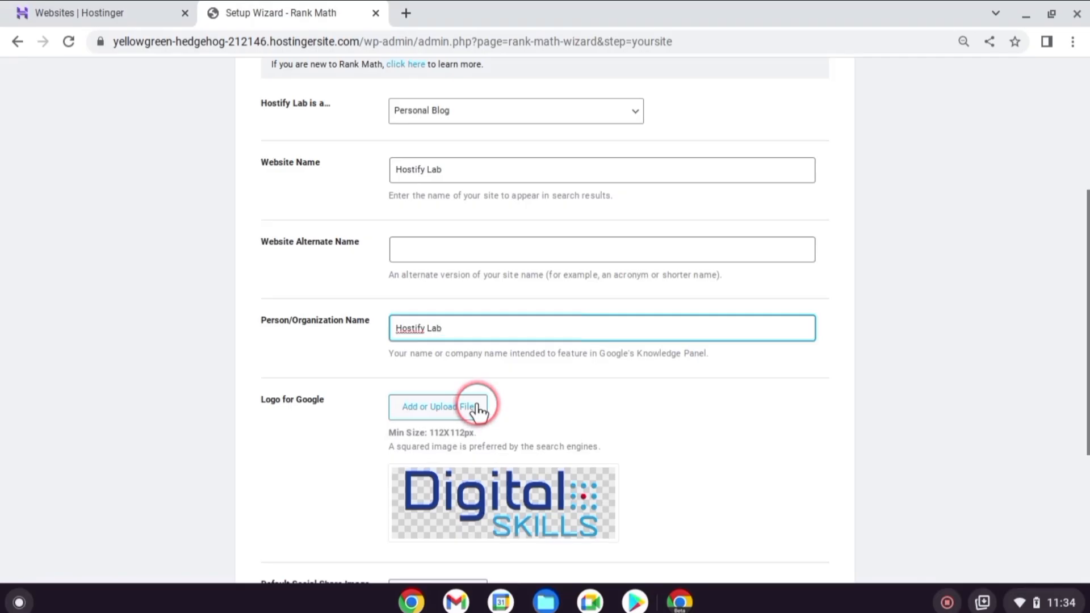
pyautogui.scroll(-4, 509, 396)
pyautogui.click(757, 538)
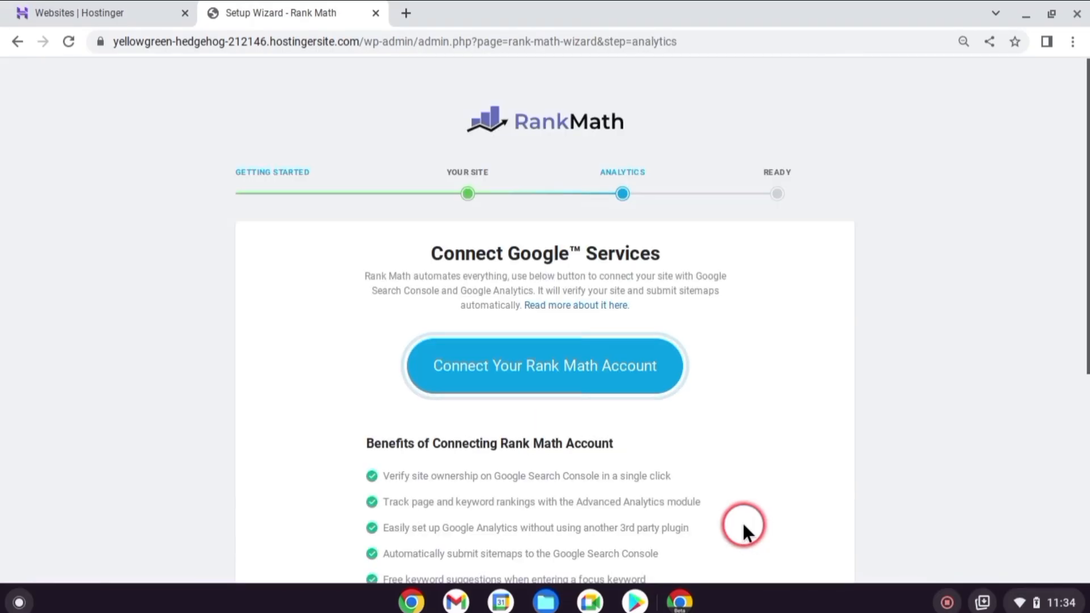
# Skip connecting Google services and finish the Rank Math wizard by returning to the dashboard
pyautogui.scroll(-6, 743, 528)
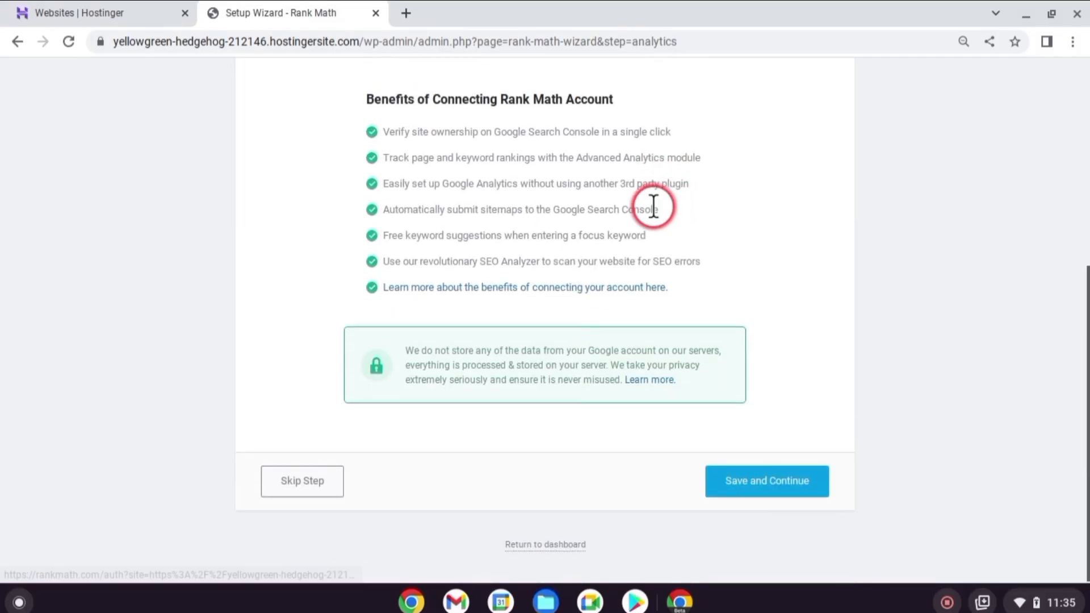
pyautogui.click(340, 474)
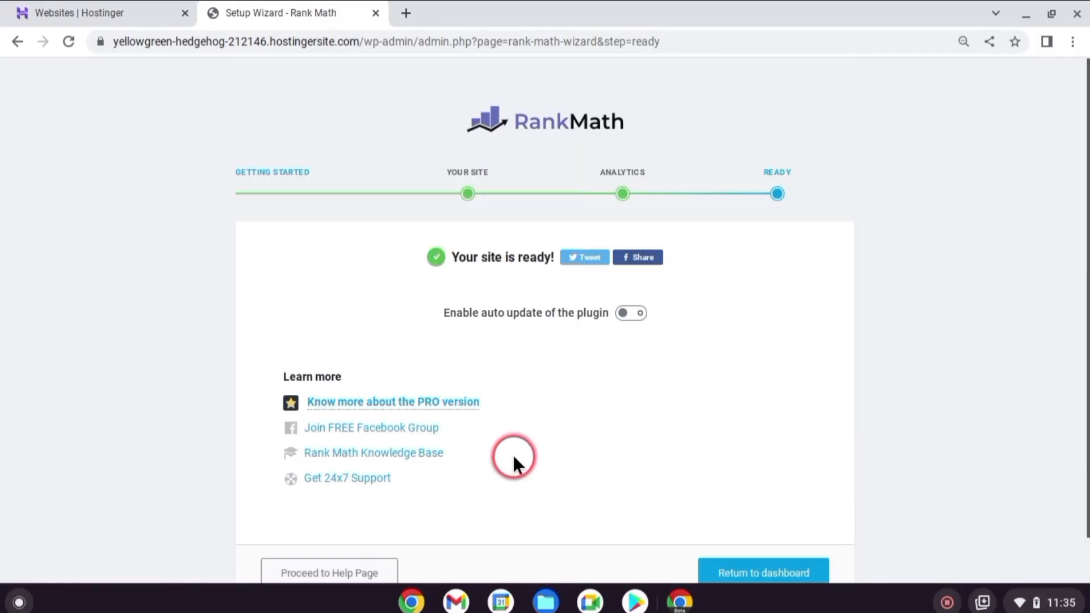
pyautogui.scroll(-2, 604, 417)
pyautogui.click(755, 522)
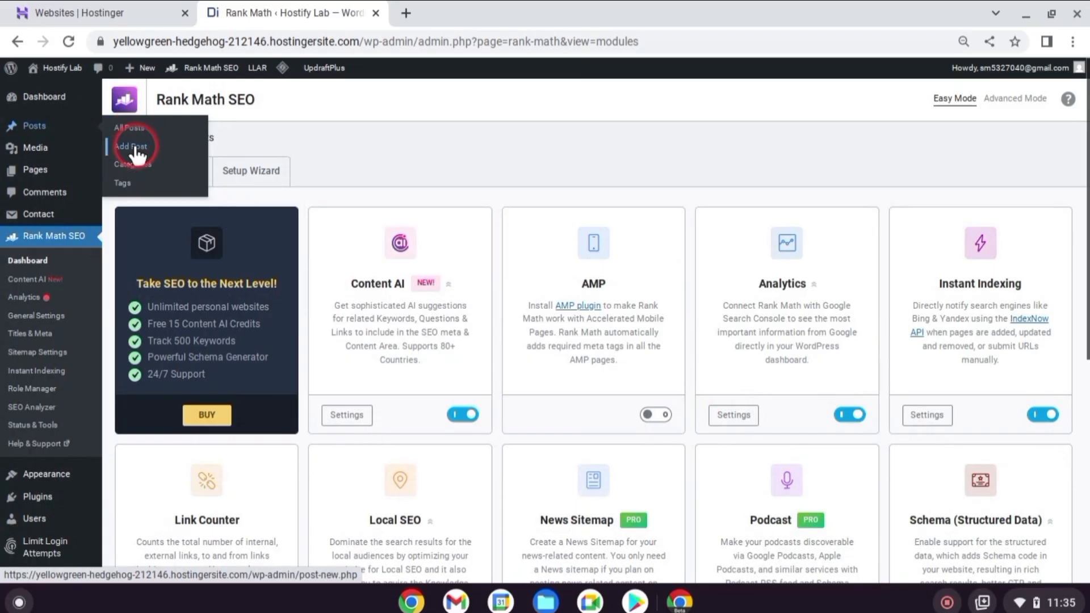
# Create a post titled "Top 10 Best SEO Plugins", copy the title into the first paragraph and append "fjkhkjasfk"
pyautogui.click(134, 146)
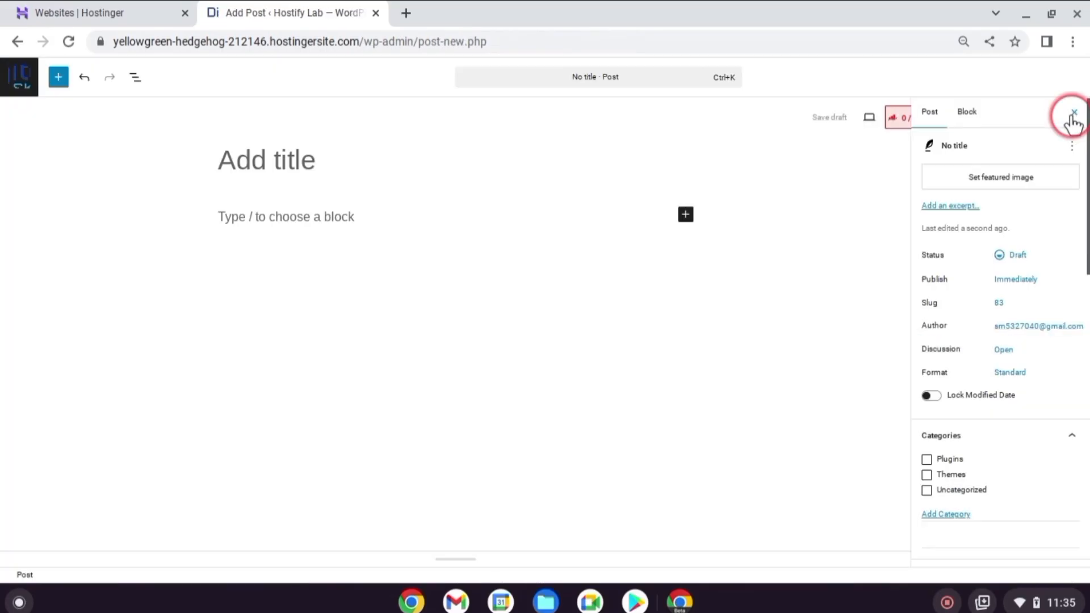
pyautogui.click(1072, 116)
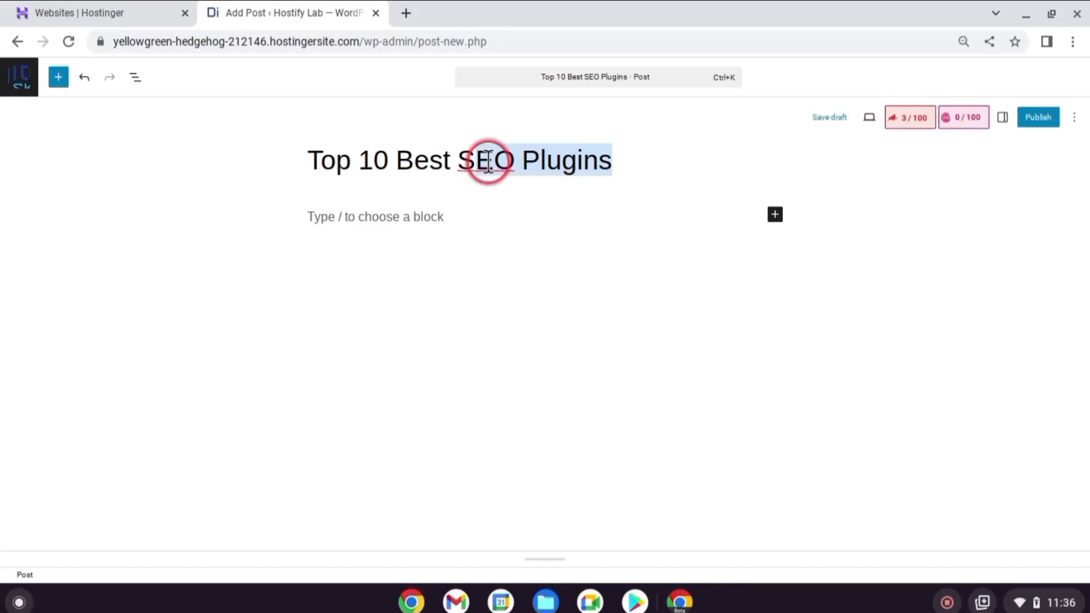
pyautogui.moveTo(487, 160); pyautogui.dragTo(326, 151)
pyautogui.rightClick(365, 160)
pyautogui.click(422, 205)
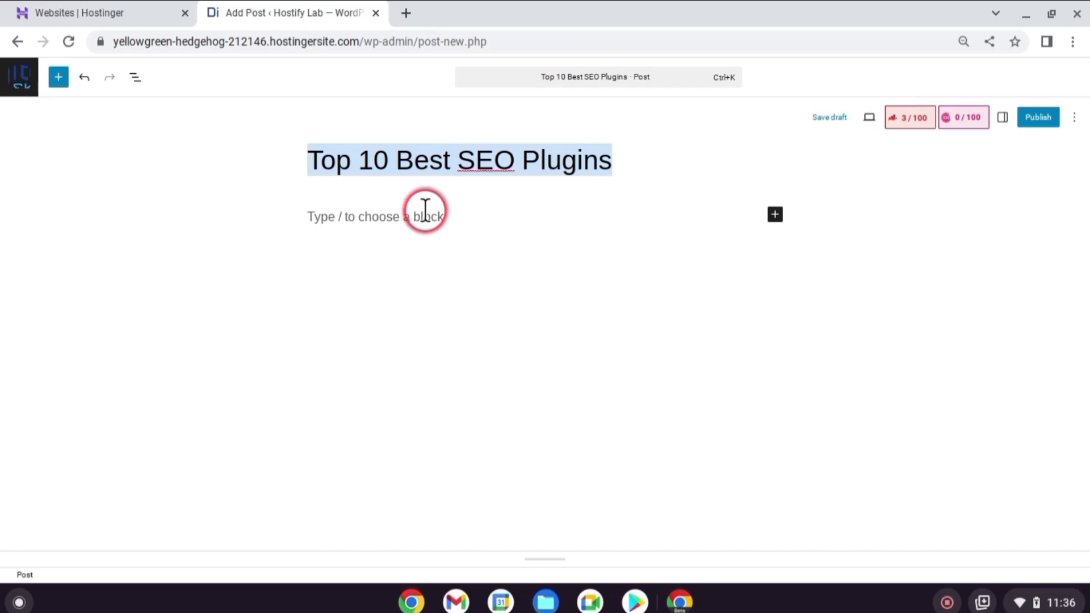
pyautogui.click(426, 217)
pyautogui.hotkey('ctrl', 'v')
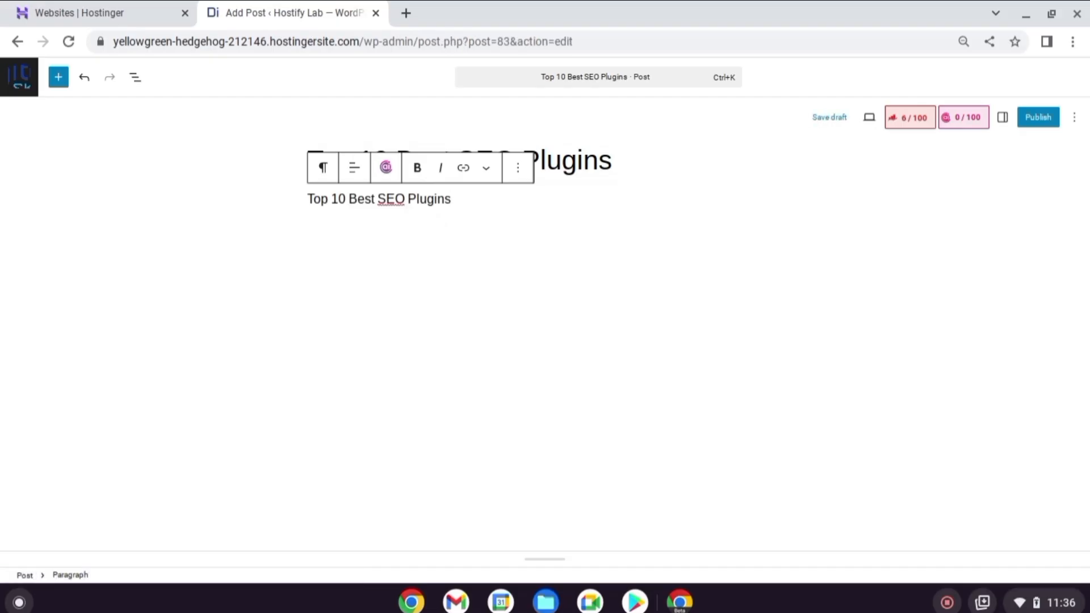
pyautogui.write('fjkhkjasfk')
# Leave the post editor without saving the latest changes and return to the WordPress dashboard
pyautogui.click(43, 136)
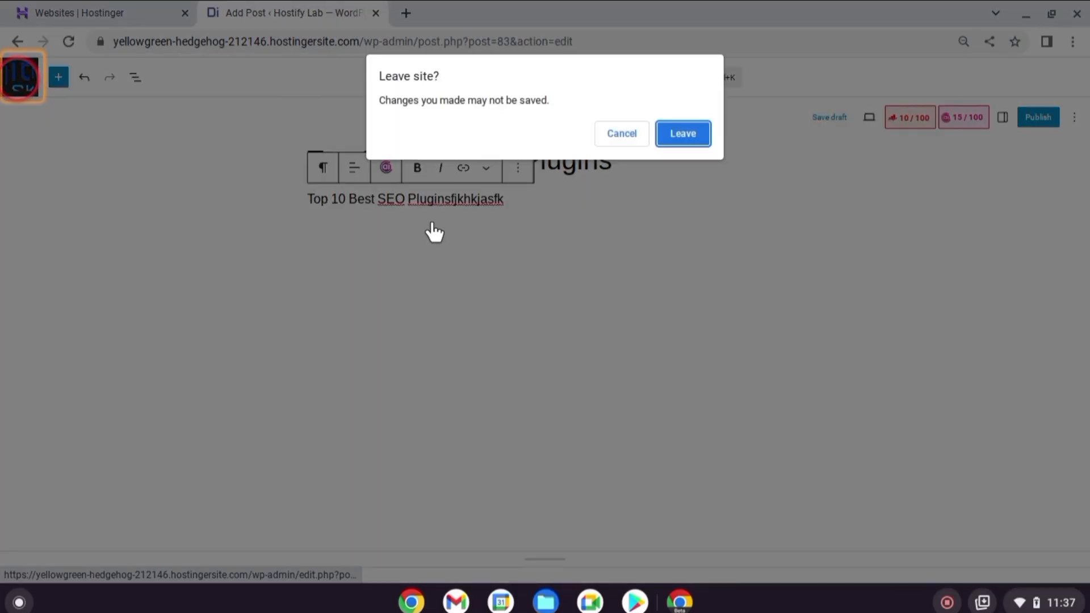
pyautogui.click(687, 137)
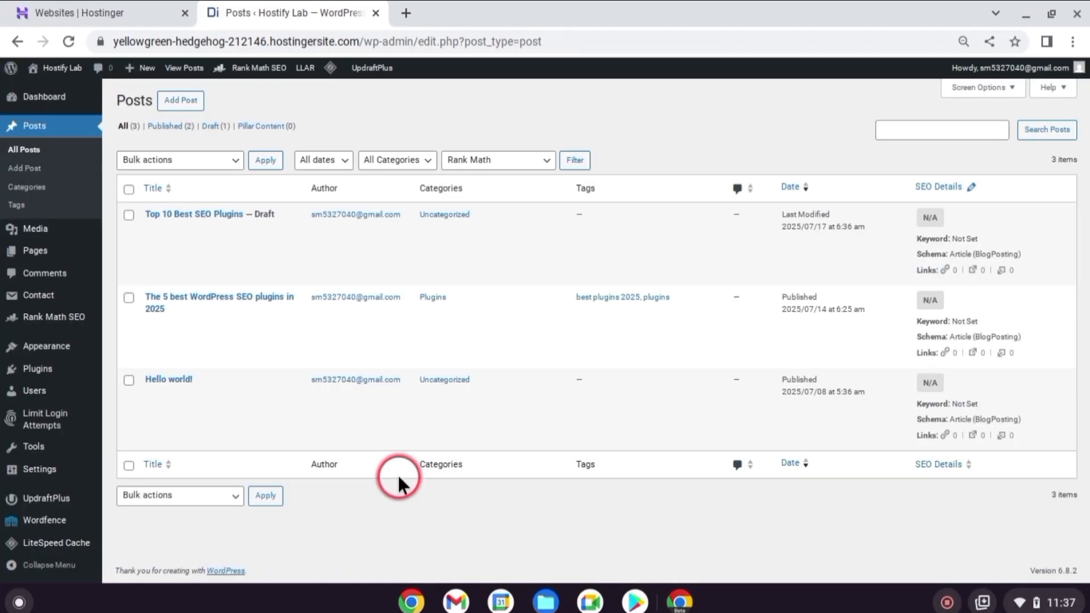
pyautogui.click(55, 96)
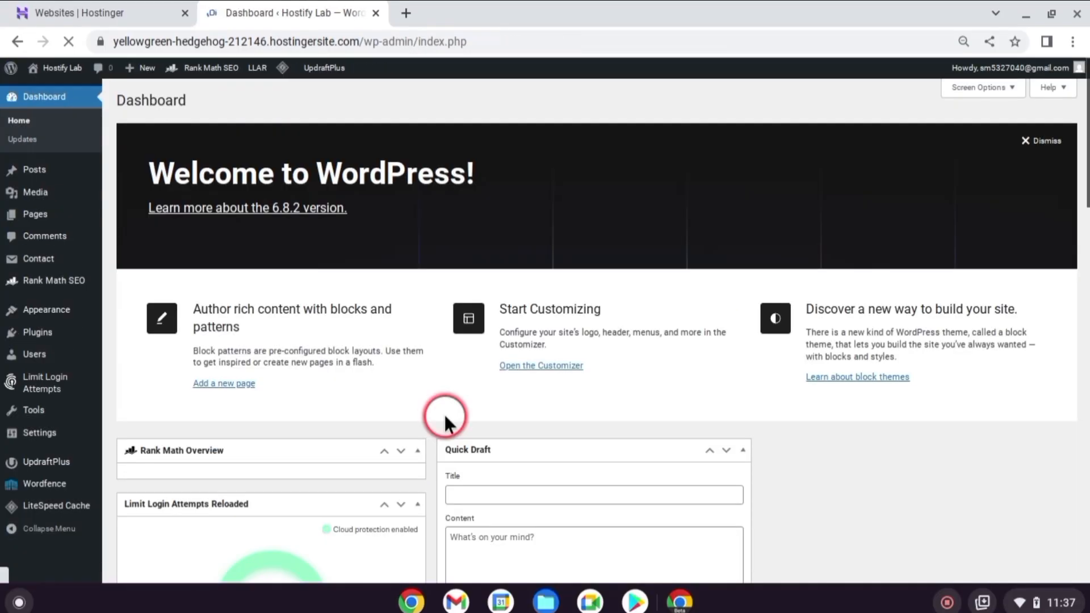
# Switch to Google Search Console and start it to reach the choice of property type
pyautogui.scroll(-2, 520, 376)
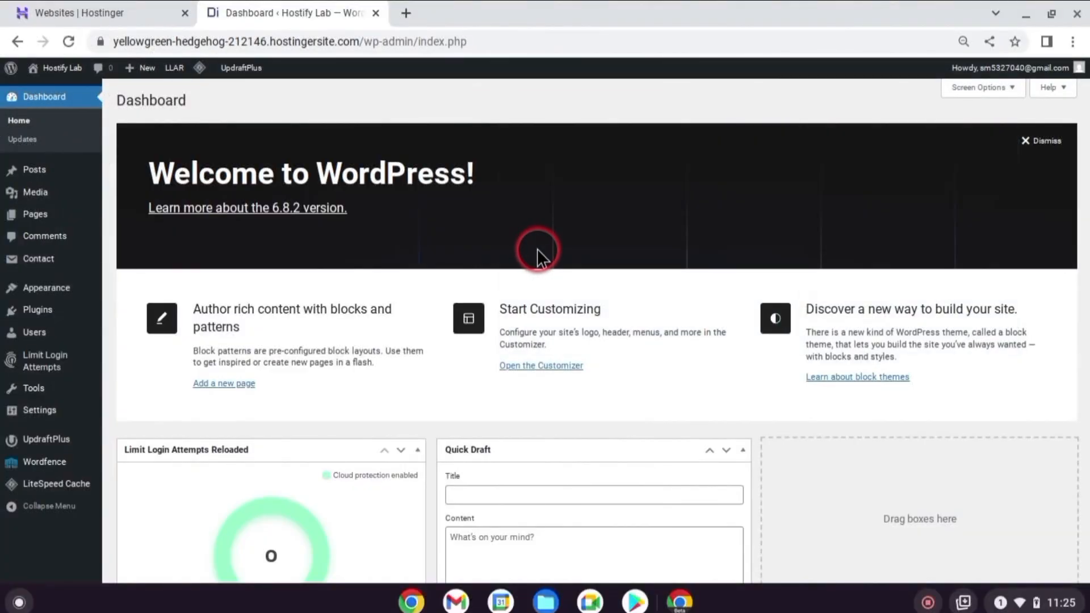
pyautogui.scroll(-3, 537, 249)
pyautogui.scroll(3, 539, 252)
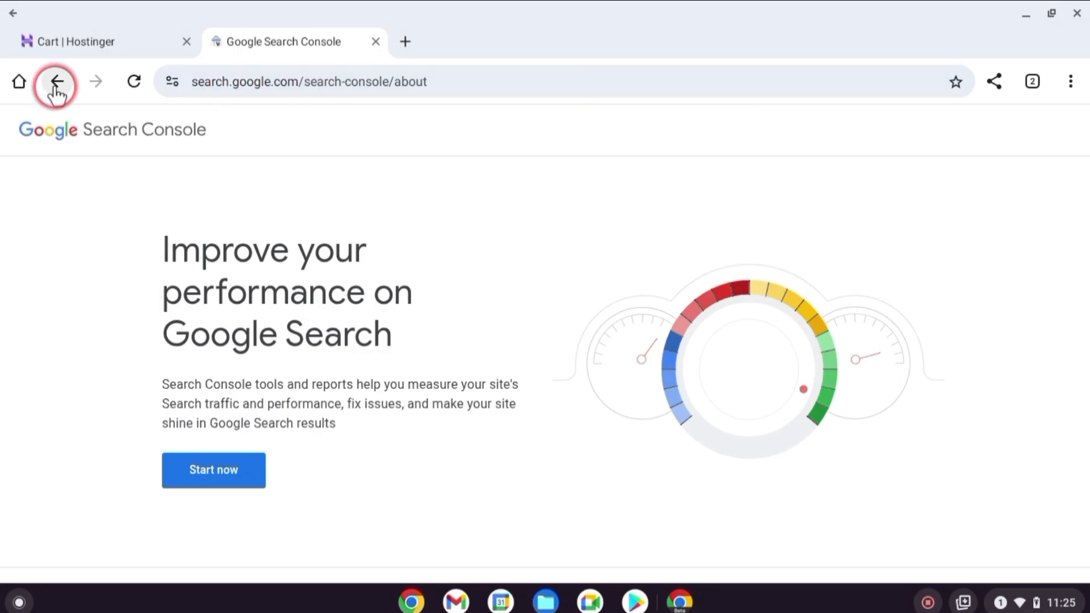
pyautogui.click(221, 477)
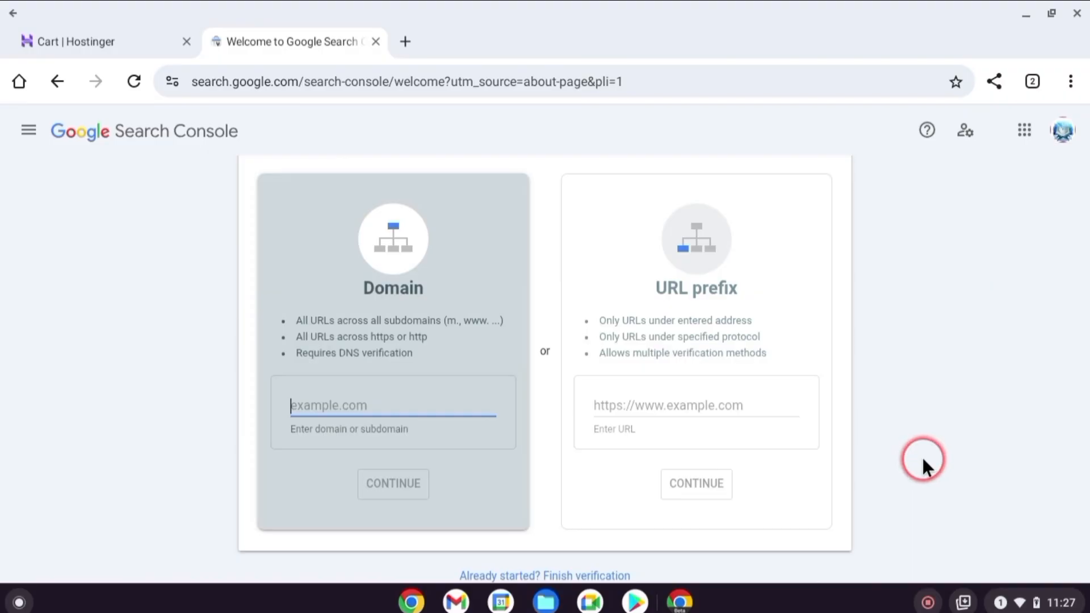
# Copy the Hostify Lab site address from WordPress and submit it as a URL prefix property in Search Console
pyautogui.rightClick(67, 66)
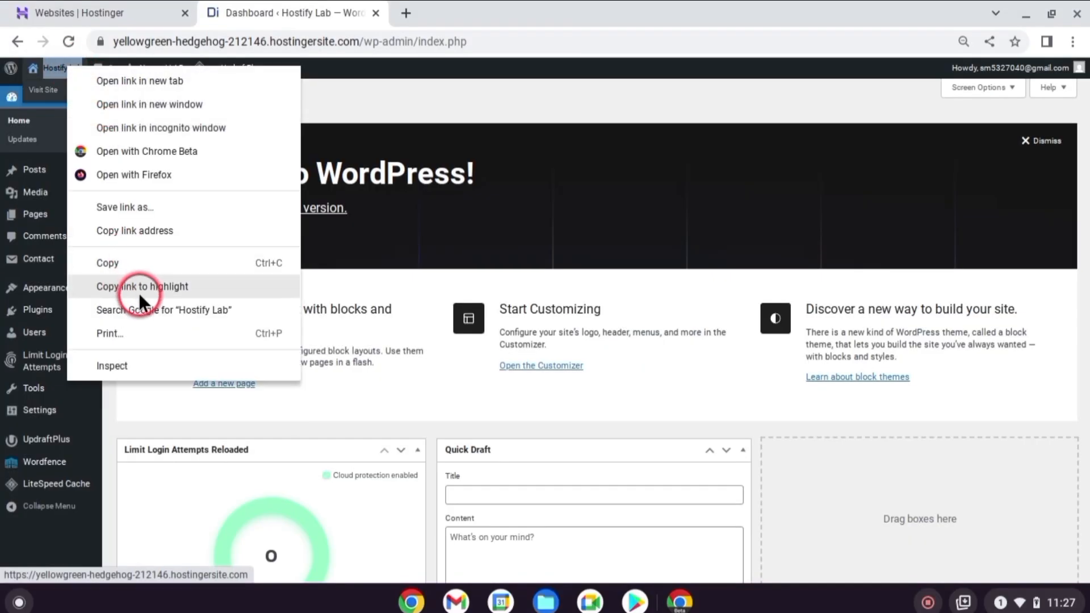
pyautogui.click(143, 232)
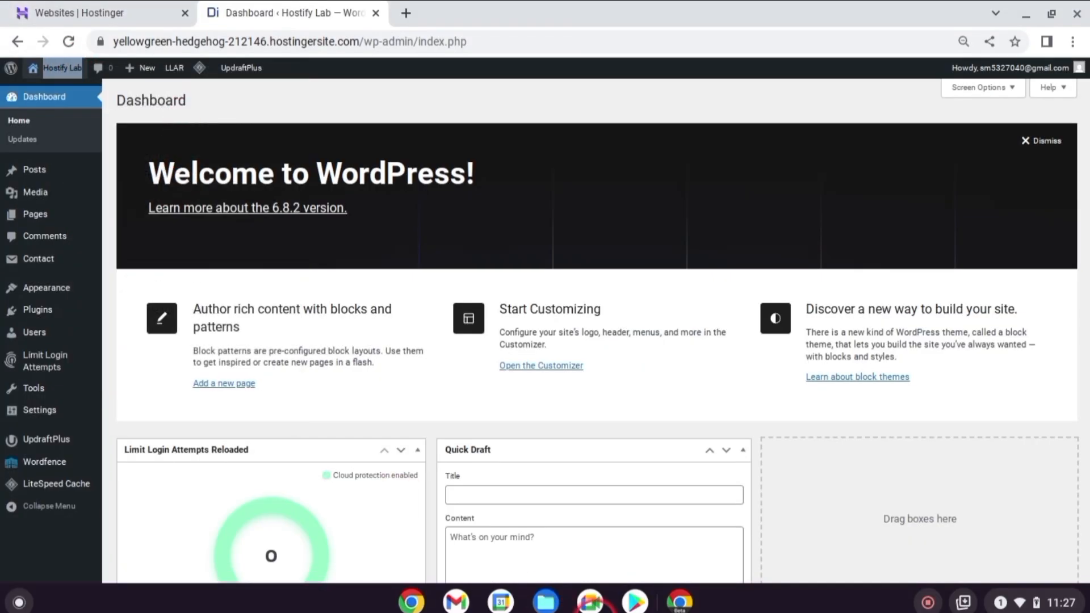
pyautogui.click(645, 398)
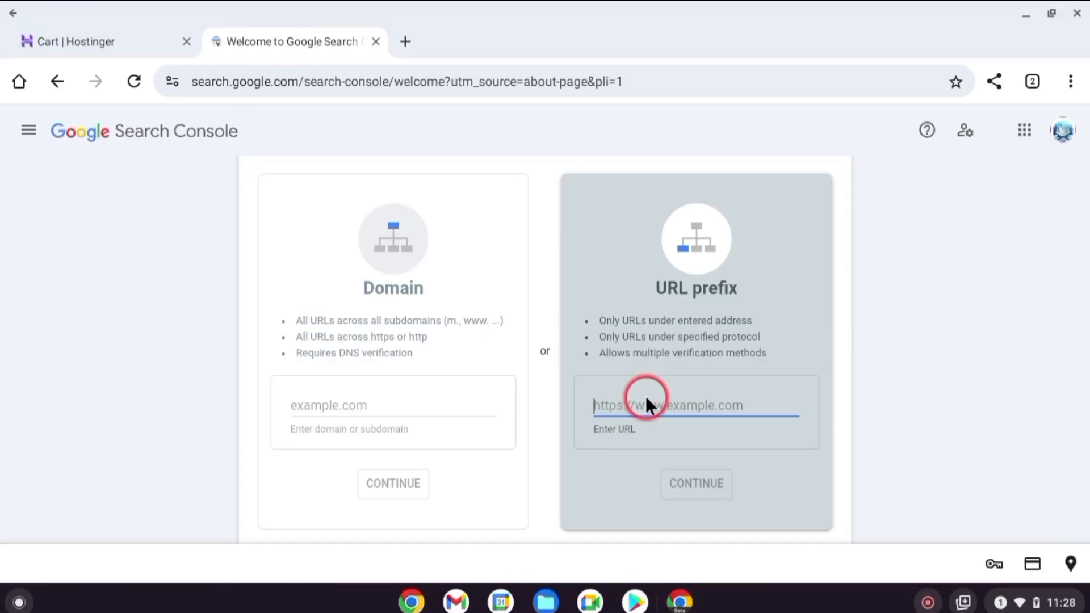
pyautogui.hotkey('ctrl', 'v')
pyautogui.click(691, 477)
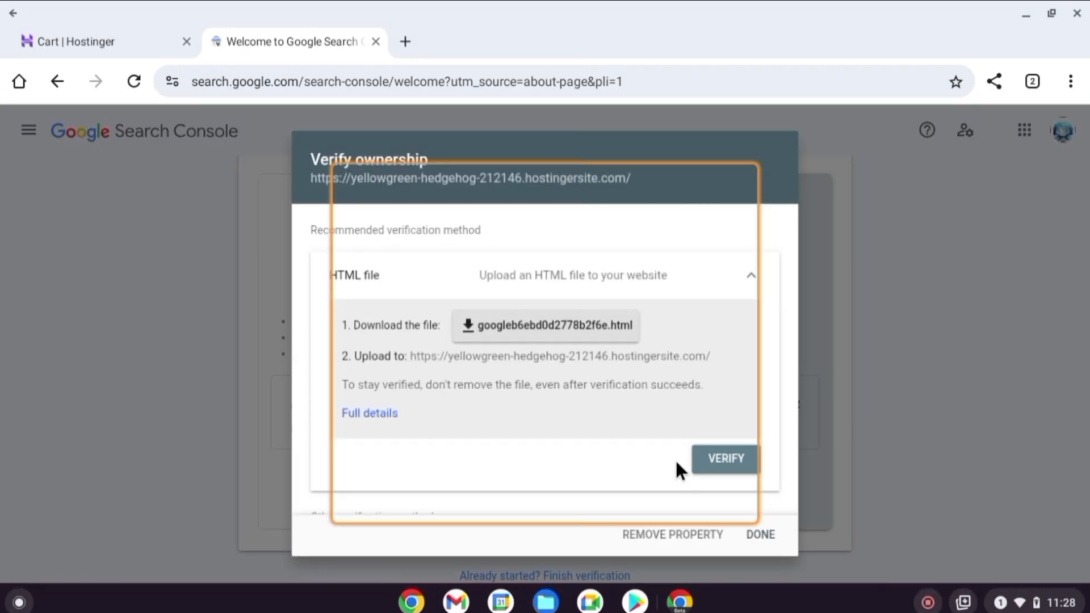
# Download the HTML verification file and copy the meta tag of the HTML tag verification method
pyautogui.click(537, 335)
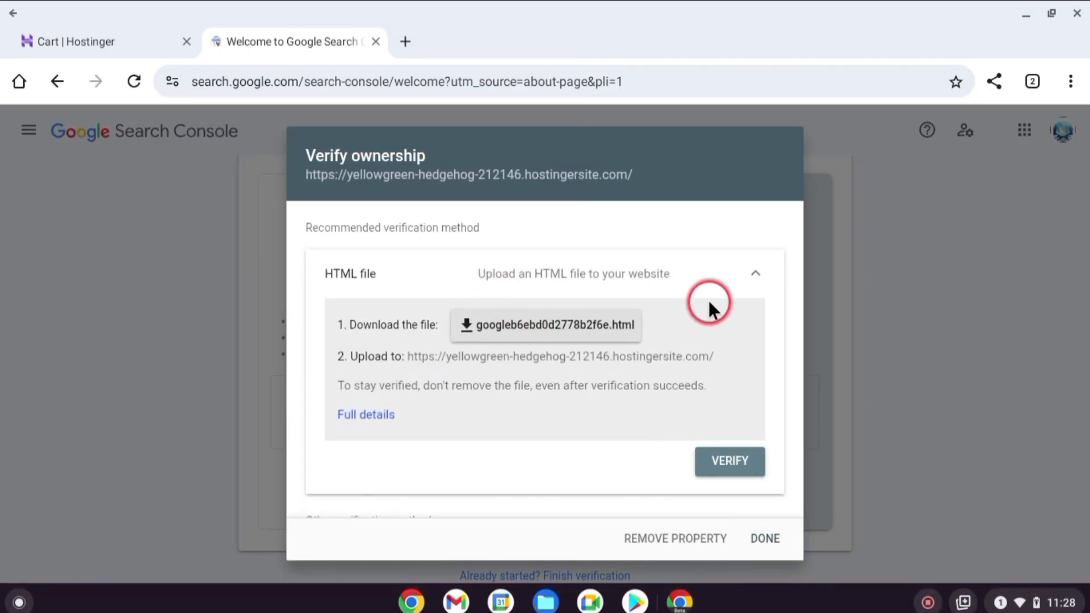
pyautogui.click(752, 283)
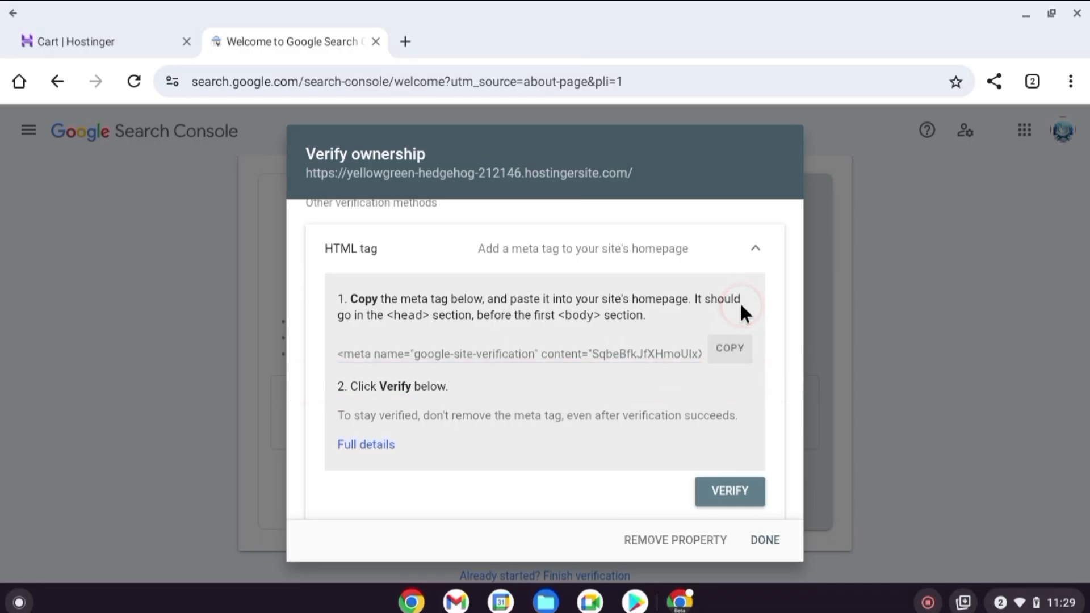
pyautogui.click(734, 346)
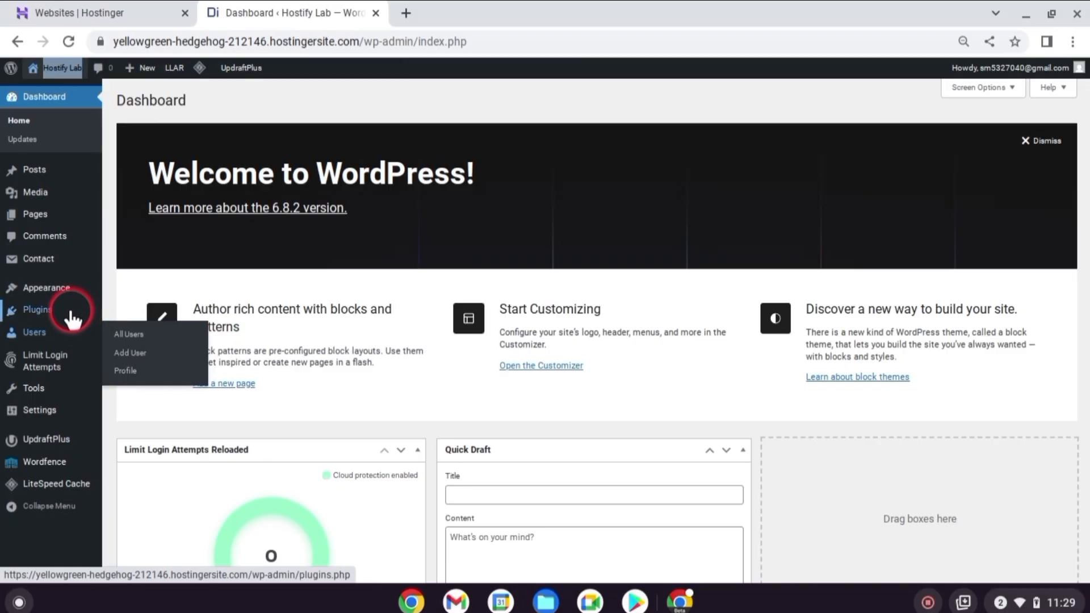
# Search the WordPress plugin directory for "header" and locate the Insert Headers And Footers plugin
pyautogui.moveTo(68, 311)
pyautogui.click(136, 329)
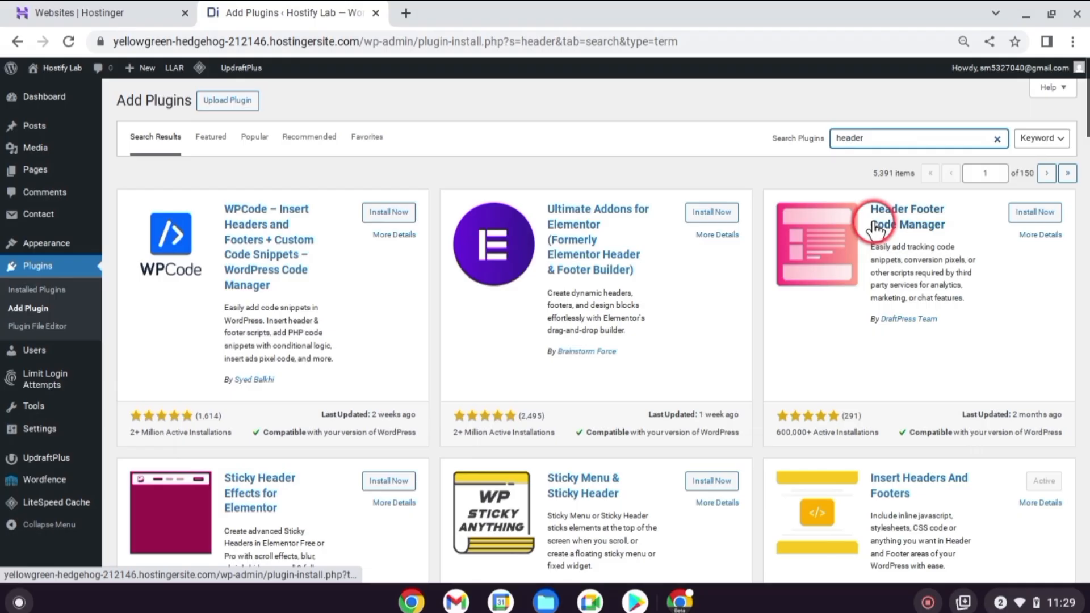
pyautogui.scroll(-5, 968, 256)
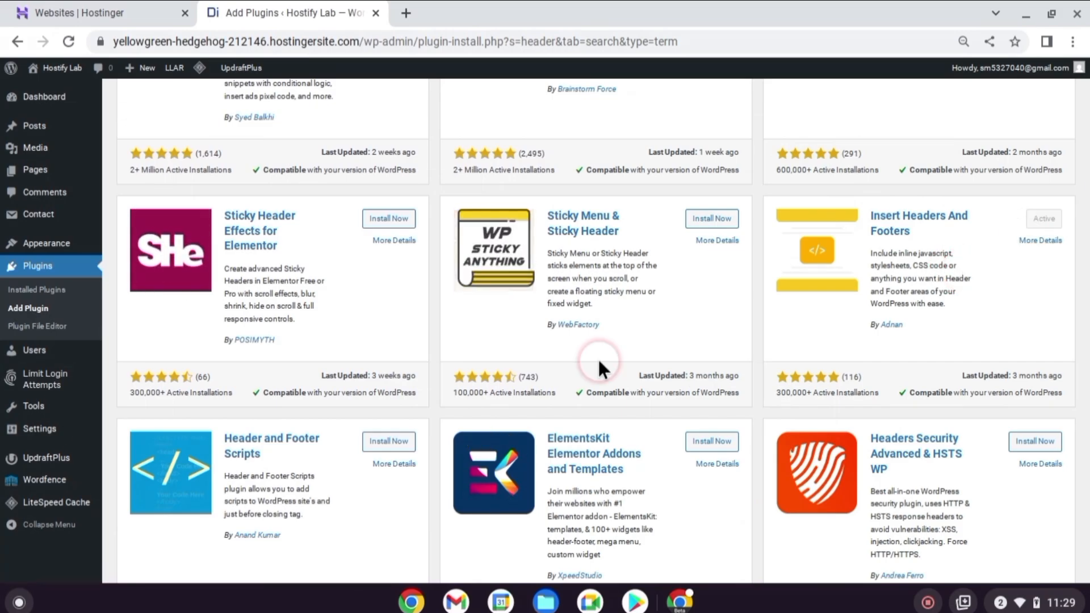
# Paste the copied Google verification meta tag into the header scripts of WP Headers and Footers and save the settings
pyautogui.moveTo(51, 427)
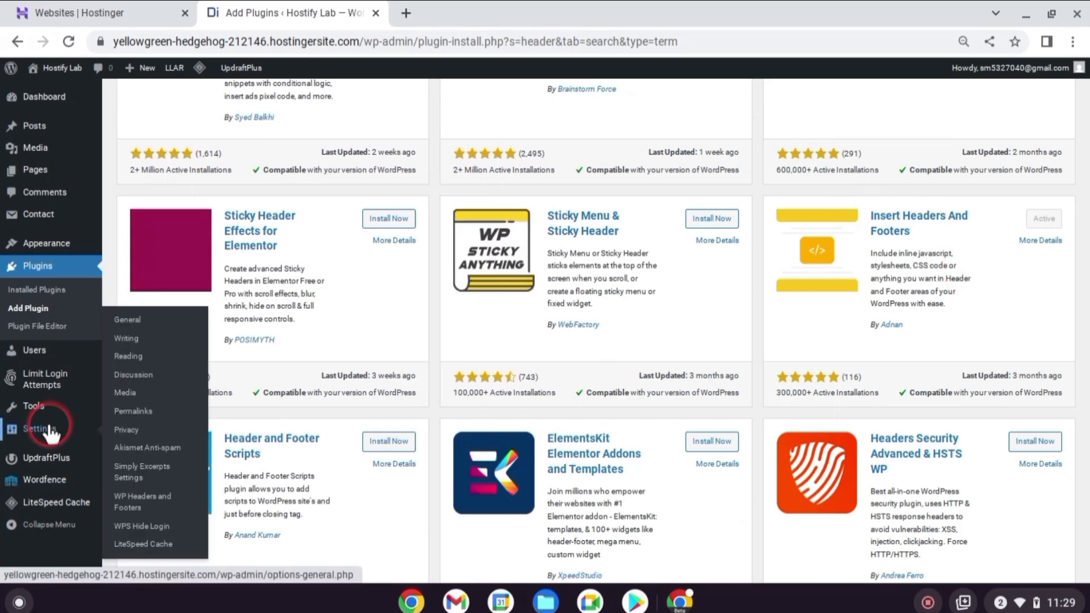
pyautogui.click(163, 503)
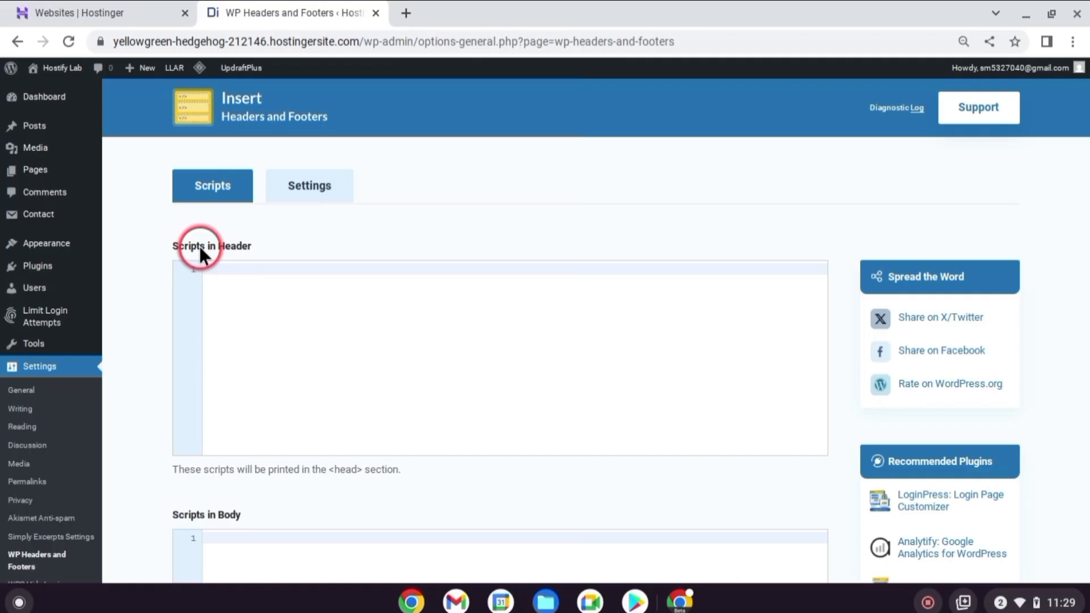
pyautogui.click(267, 264)
pyautogui.hotkey('ctrl', 'v')
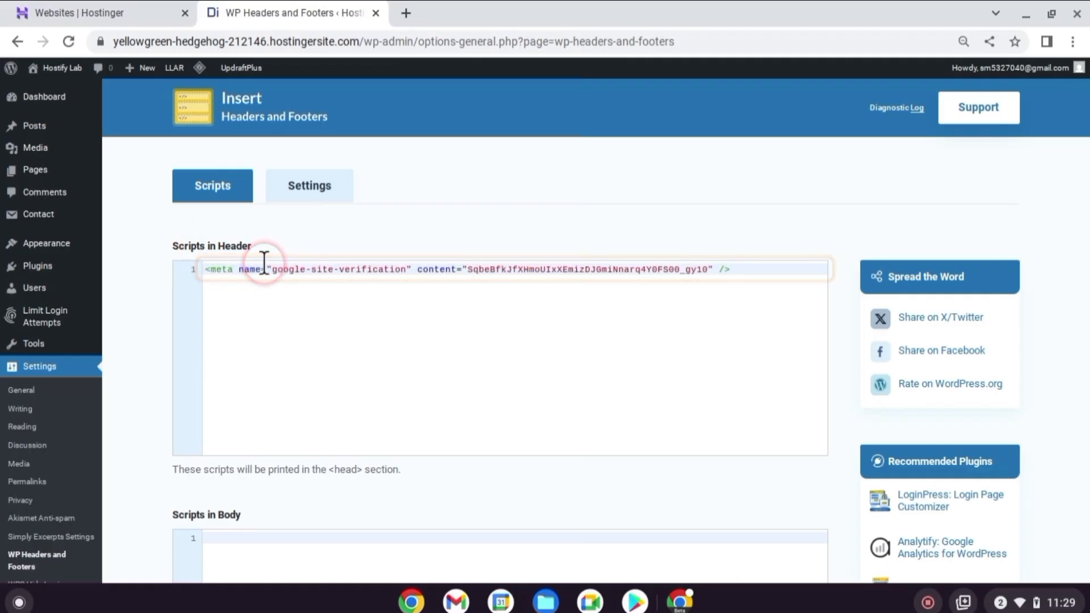
pyautogui.scroll(-10, 287, 318)
pyautogui.click(284, 501)
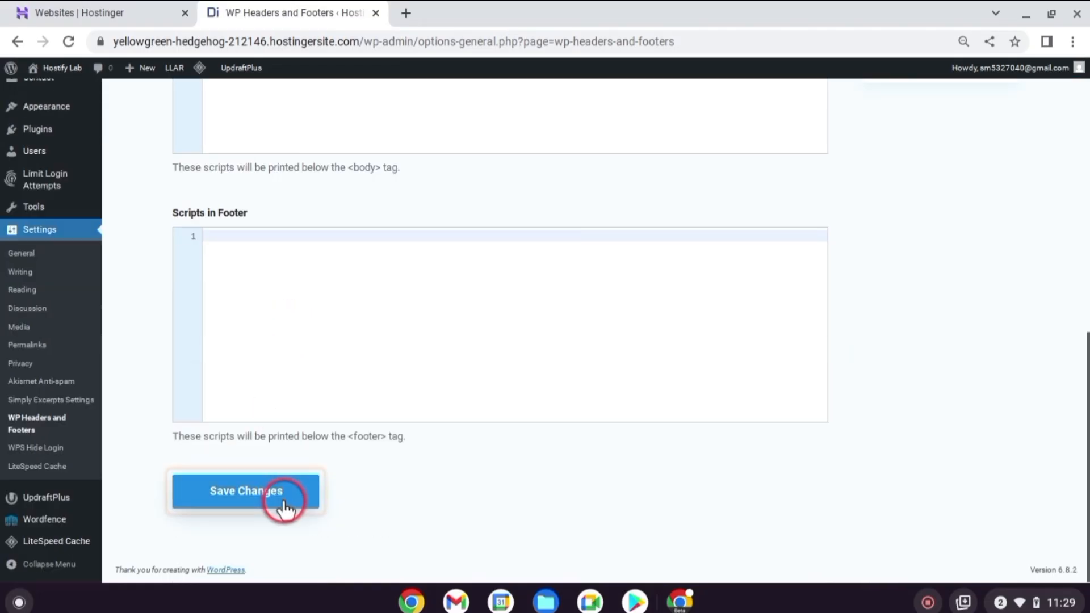
# Switch to Google Search Console, verify ownership of the site by the HTML tag method and go to the property
pyautogui.click(678, 602)
pyautogui.click(733, 499)
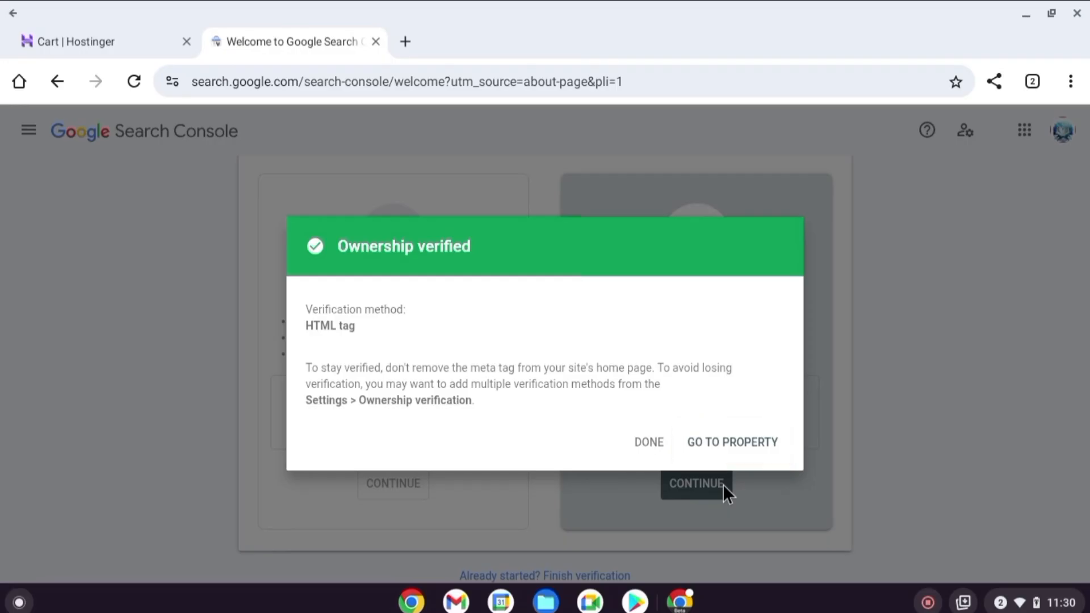
pyautogui.click(727, 443)
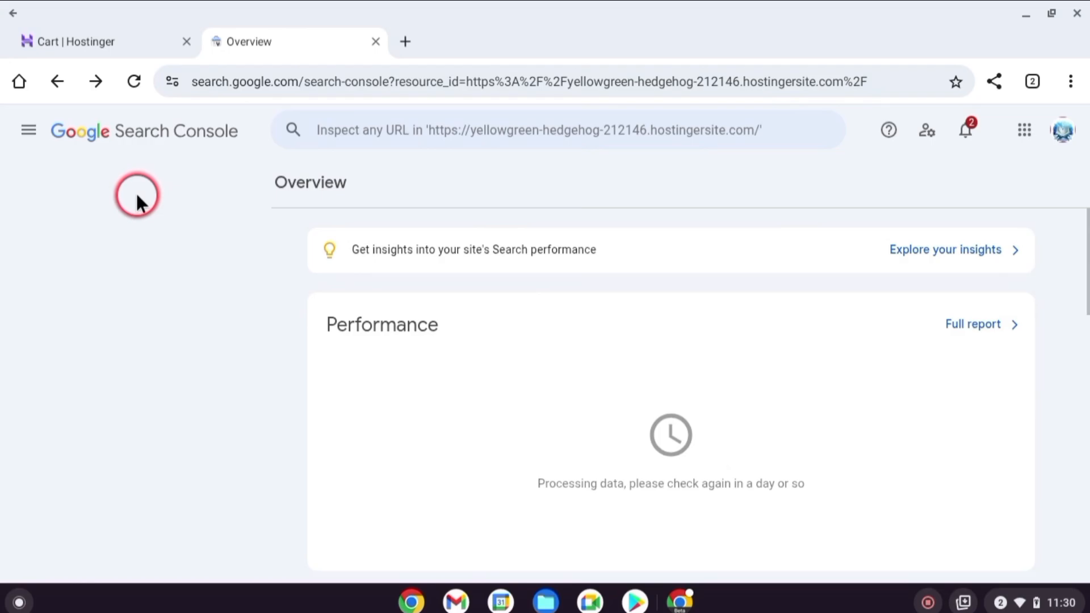
# Open the property's Sitemaps page and make the new sitemap URL field ready for entry
pyautogui.click(30, 131)
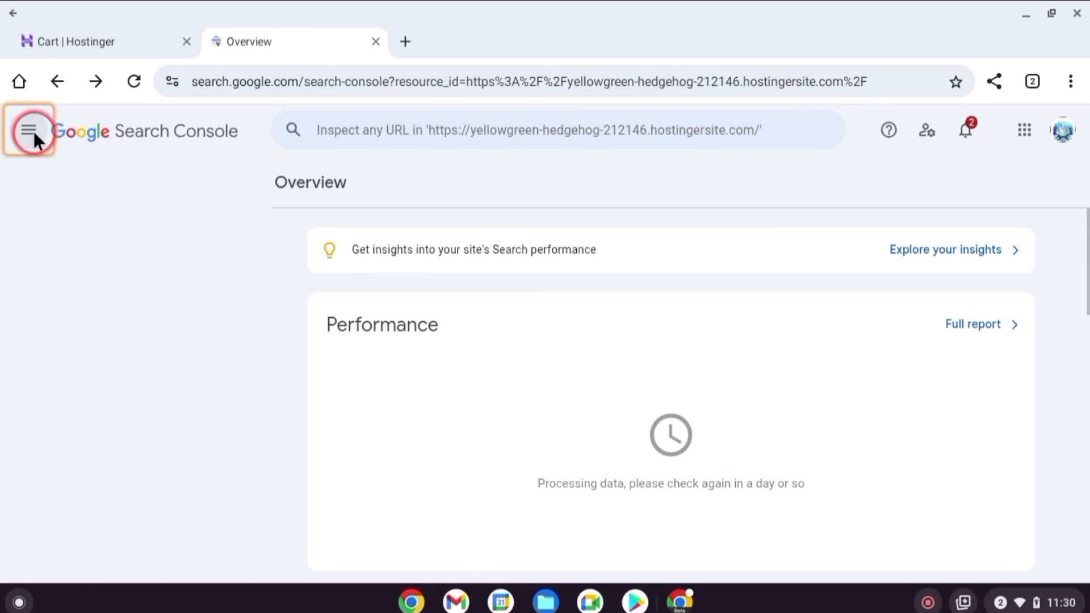
pyautogui.click(80, 384)
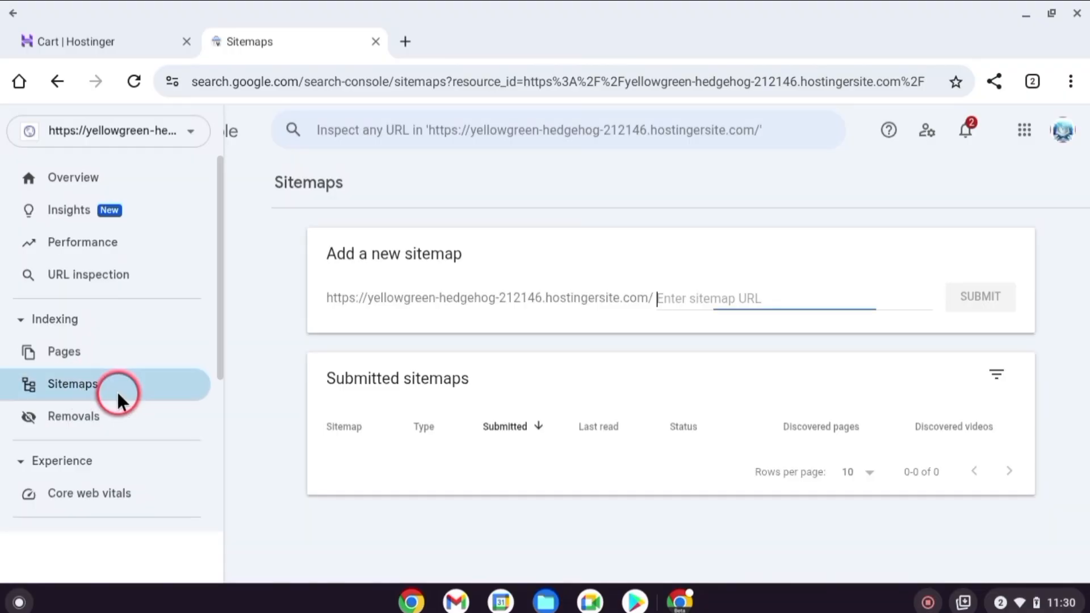
pyautogui.click(751, 299)
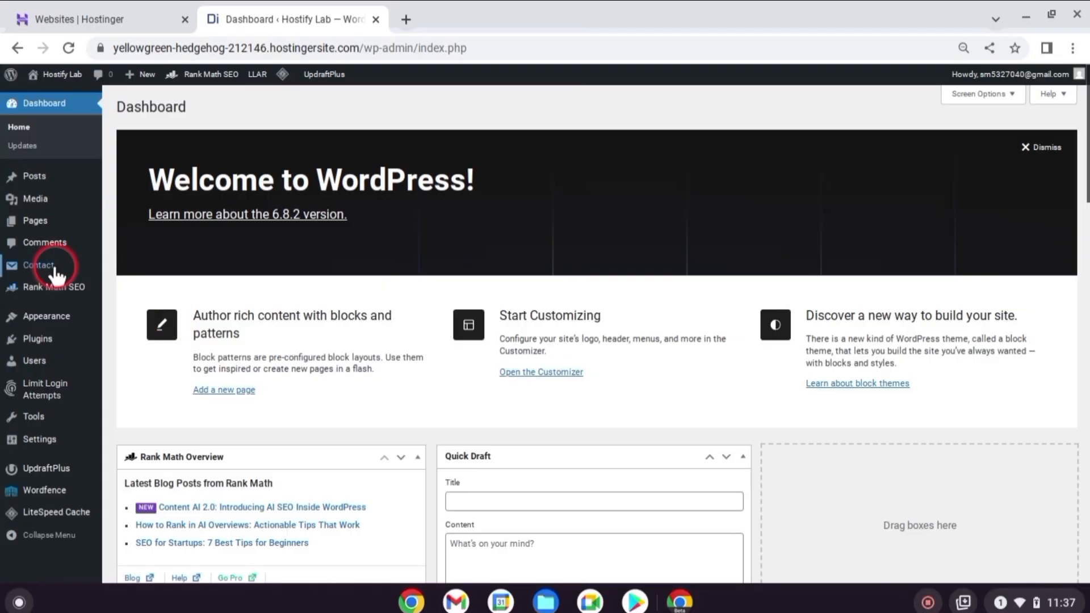
# Copy the sitemap index address (sitemap_index.xml) from Rank Math's sitemap settings in WordPress
pyautogui.moveTo(73, 277)
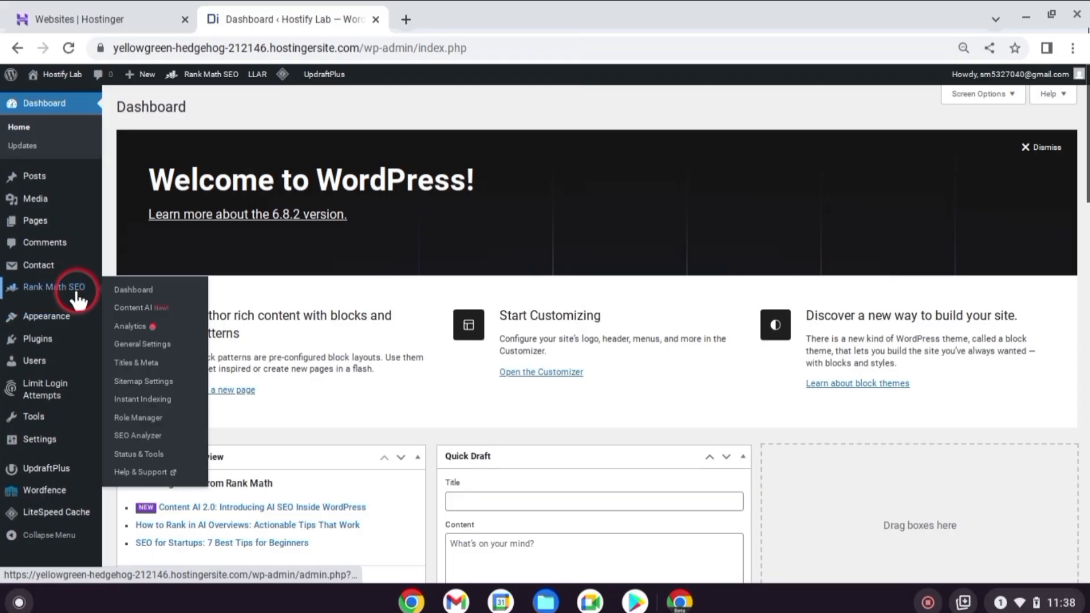
pyautogui.click(121, 294)
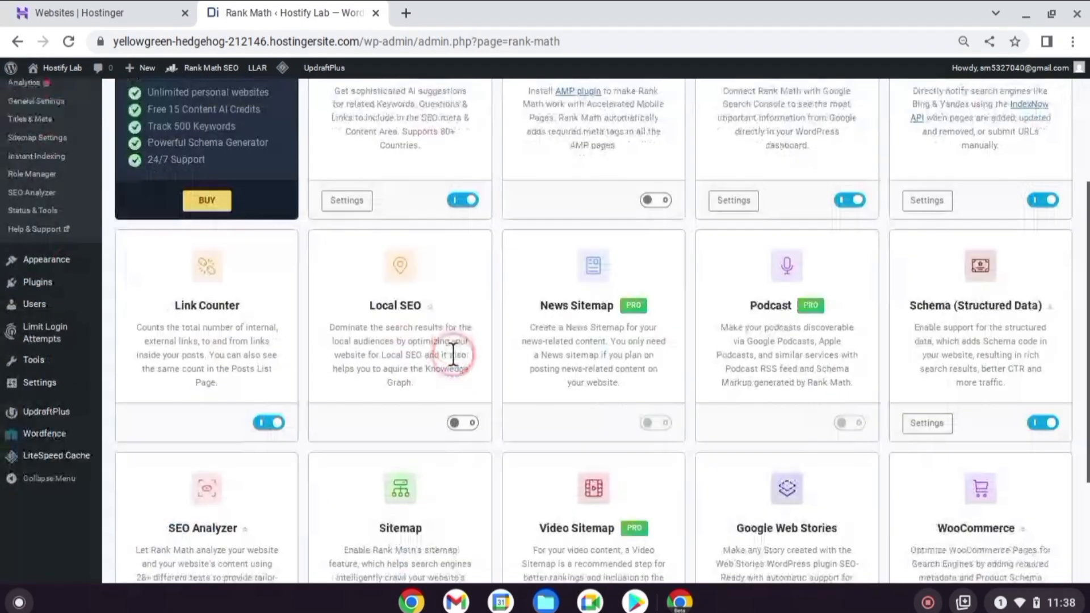
pyautogui.scroll(-3, 451, 351)
pyautogui.click(409, 329)
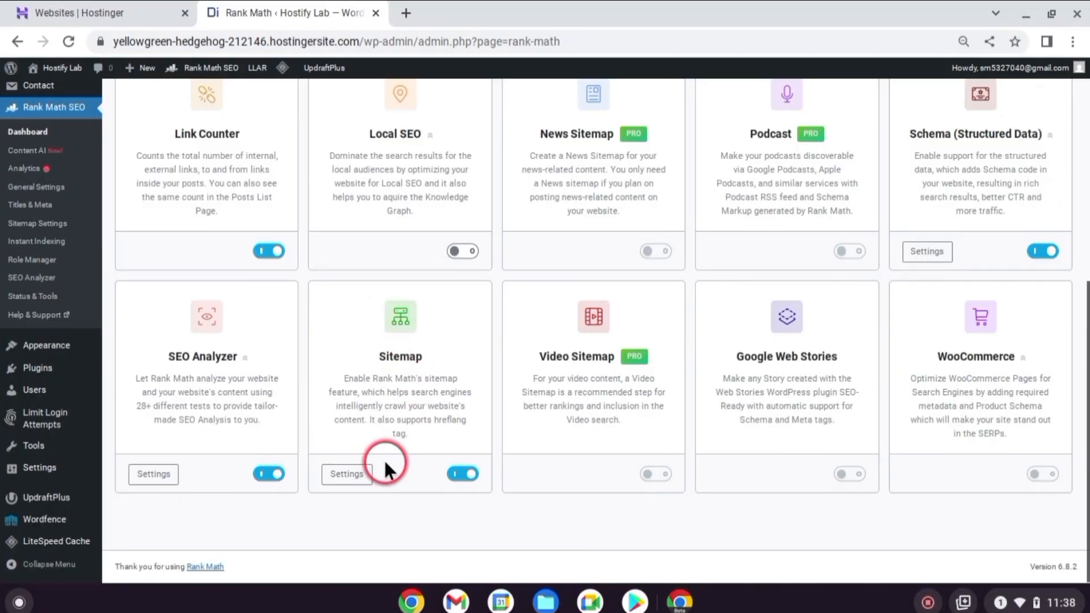
pyautogui.click(345, 473)
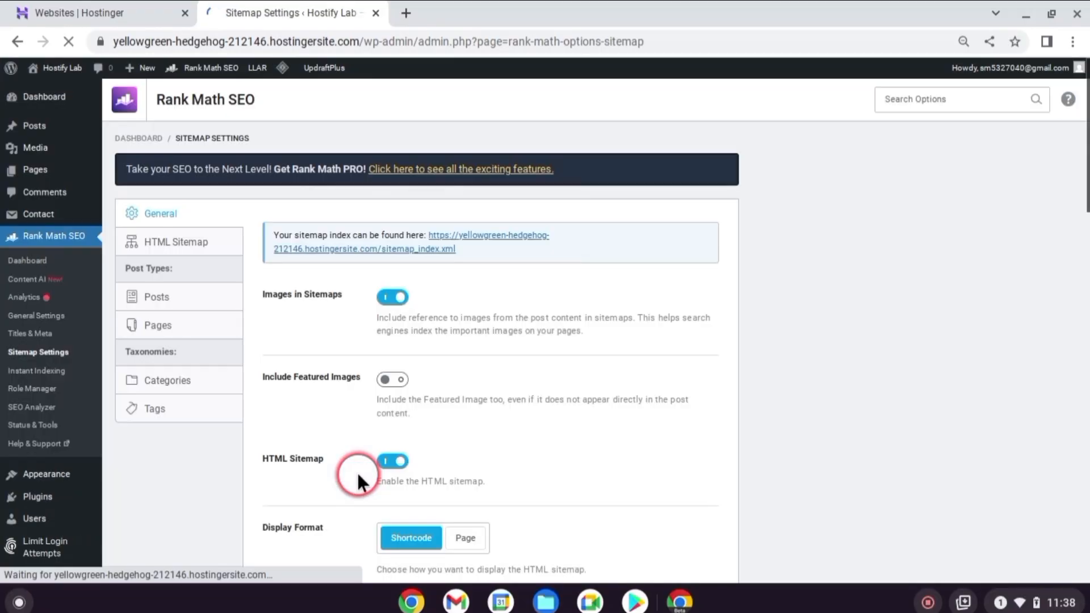
pyautogui.rightClick(439, 313)
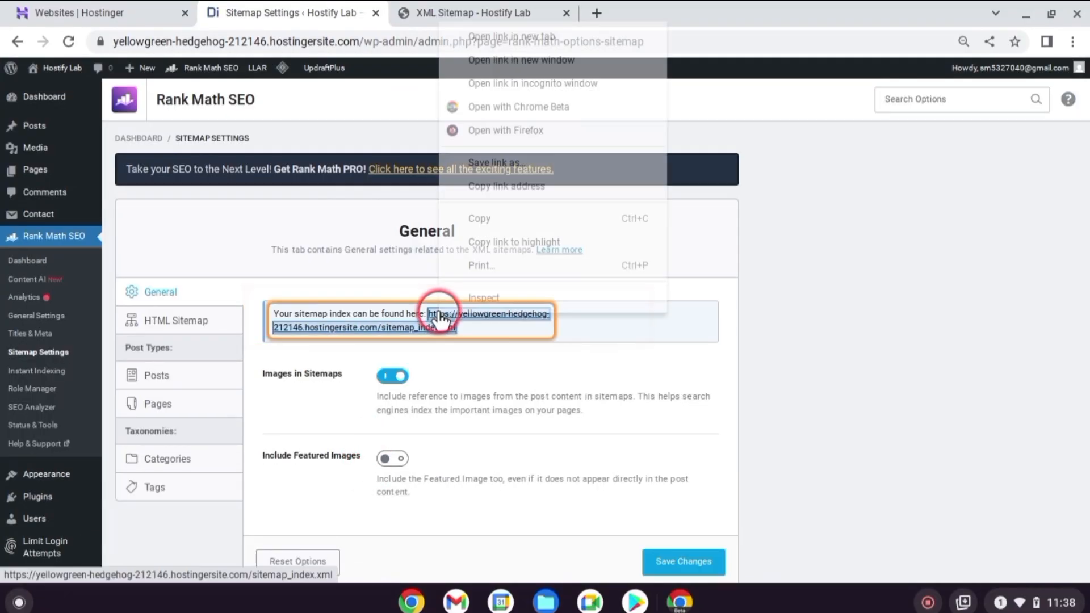
pyautogui.click(488, 216)
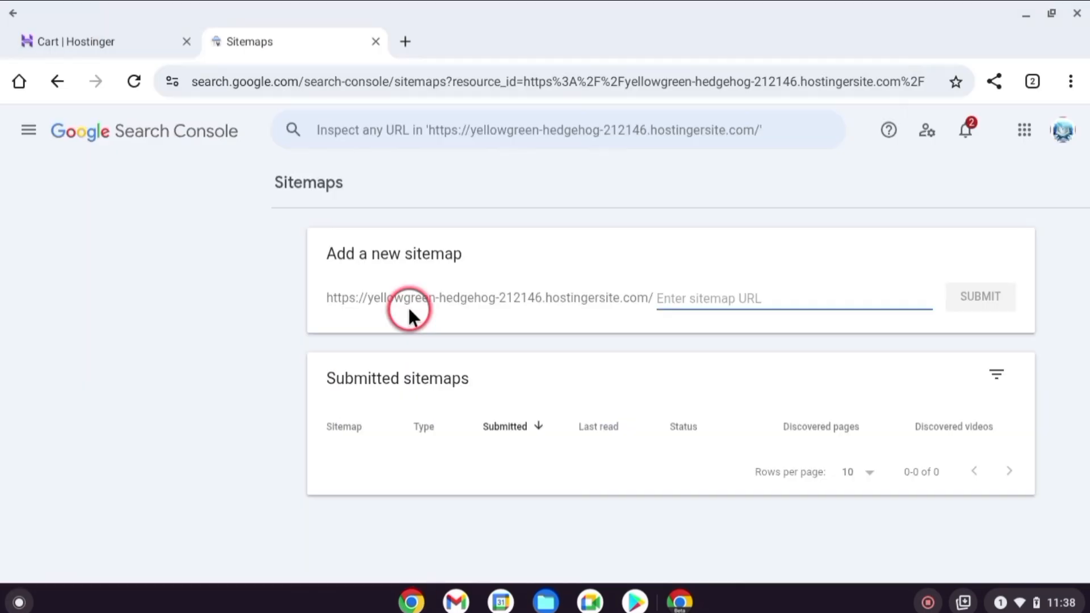
# Submit the copied sitemap_index.xml address as a new sitemap in Search Console and reload the Sitemaps page
pyautogui.click(744, 287)
pyautogui.hotkey('ctrl', 'v')
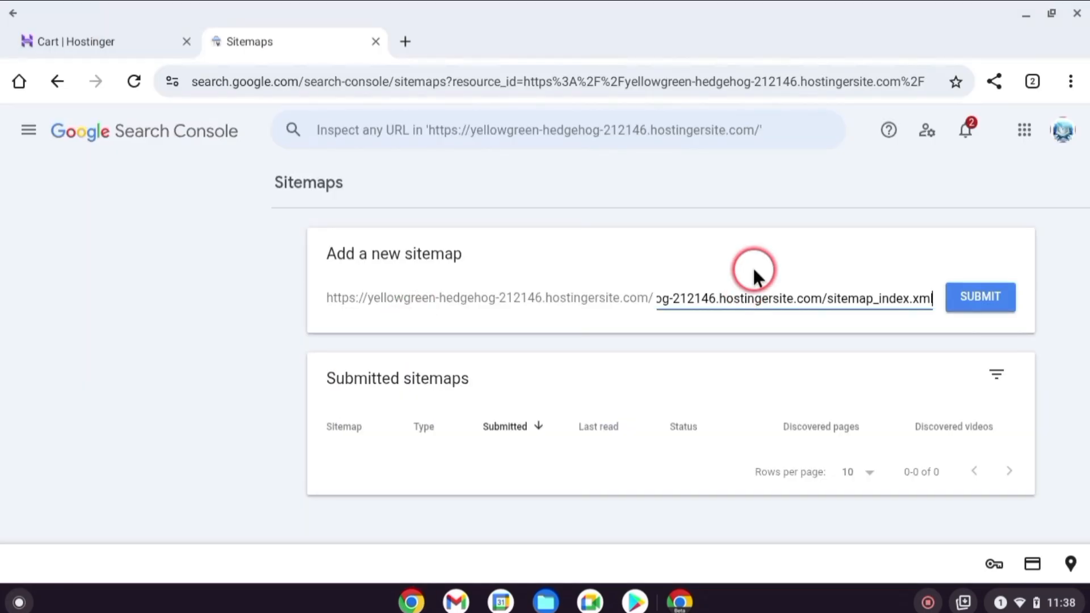
pyautogui.click(986, 296)
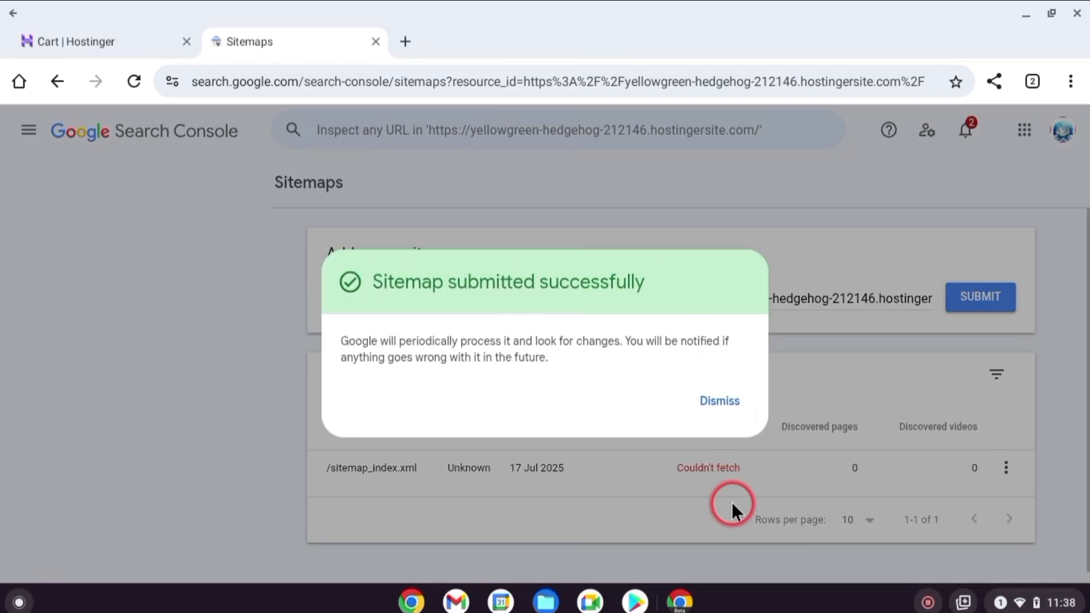
pyautogui.hotkey('ctrl', 'r')
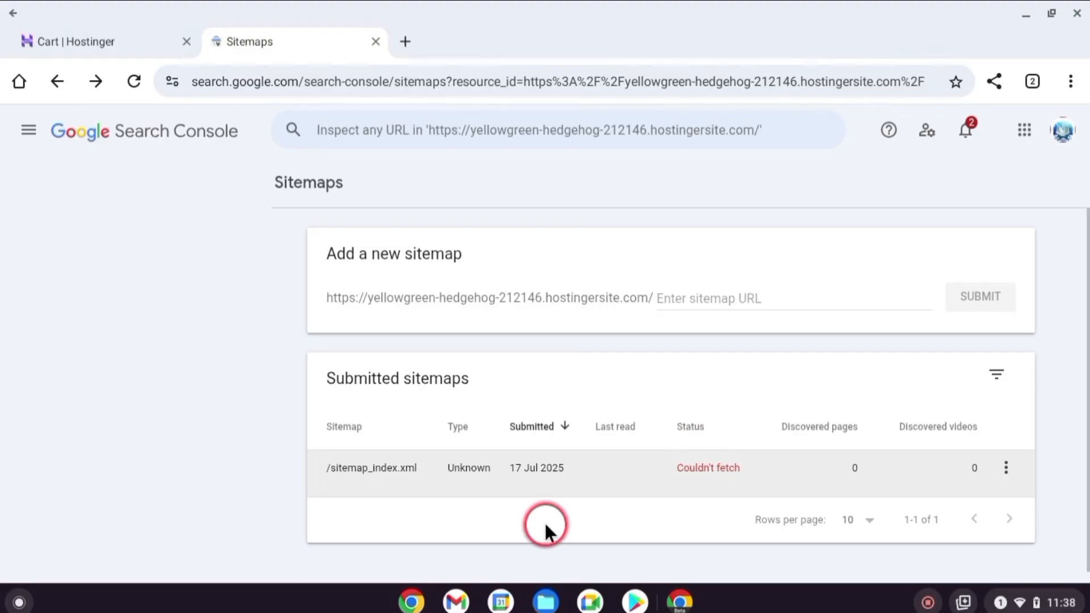
# Switch to the WordPress dashboard and review the Available Tools, Import and Export pages
pyautogui.click(409, 602)
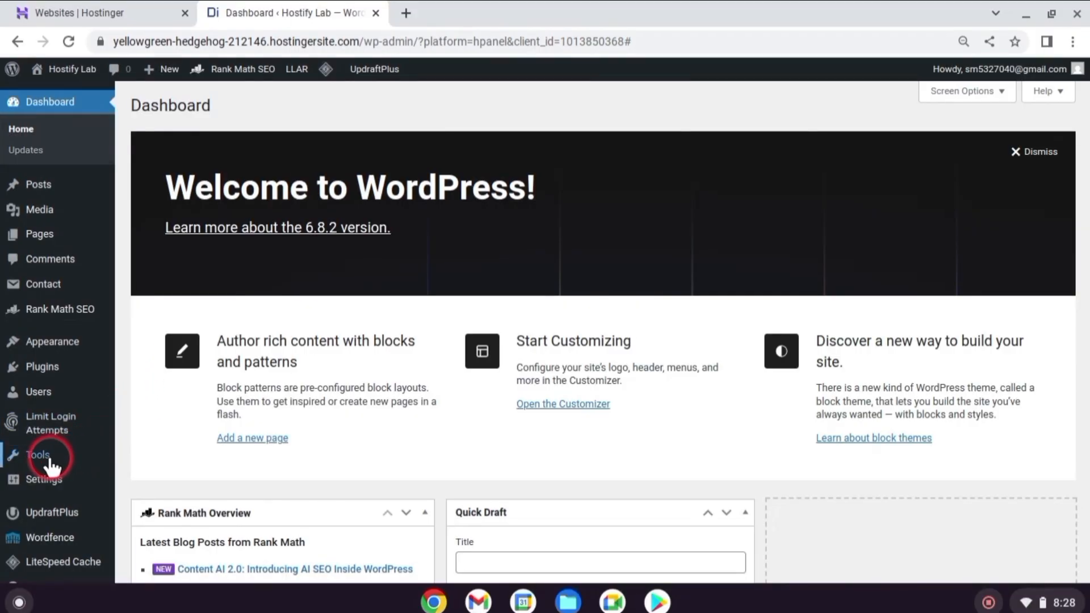
pyautogui.scroll(-2, 50, 448)
pyautogui.moveTo(54, 435)
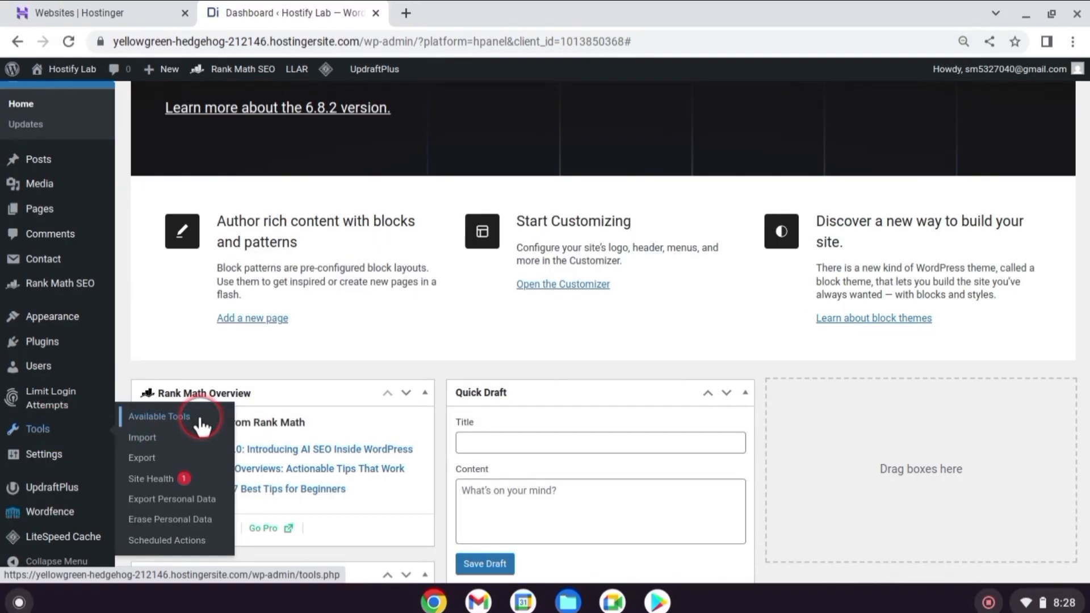
pyautogui.click(217, 421)
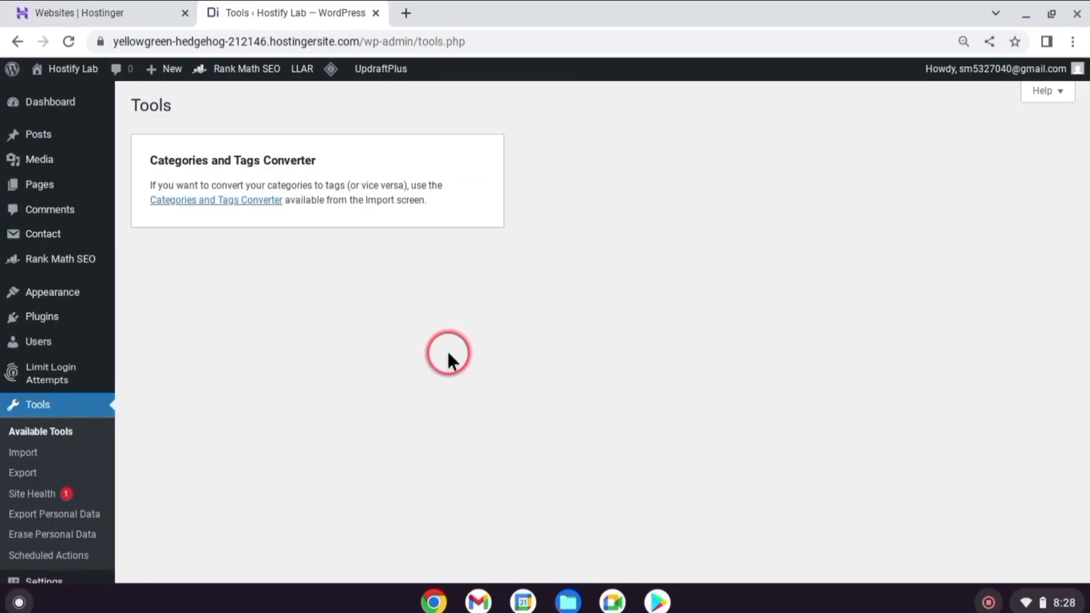
pyautogui.click(50, 452)
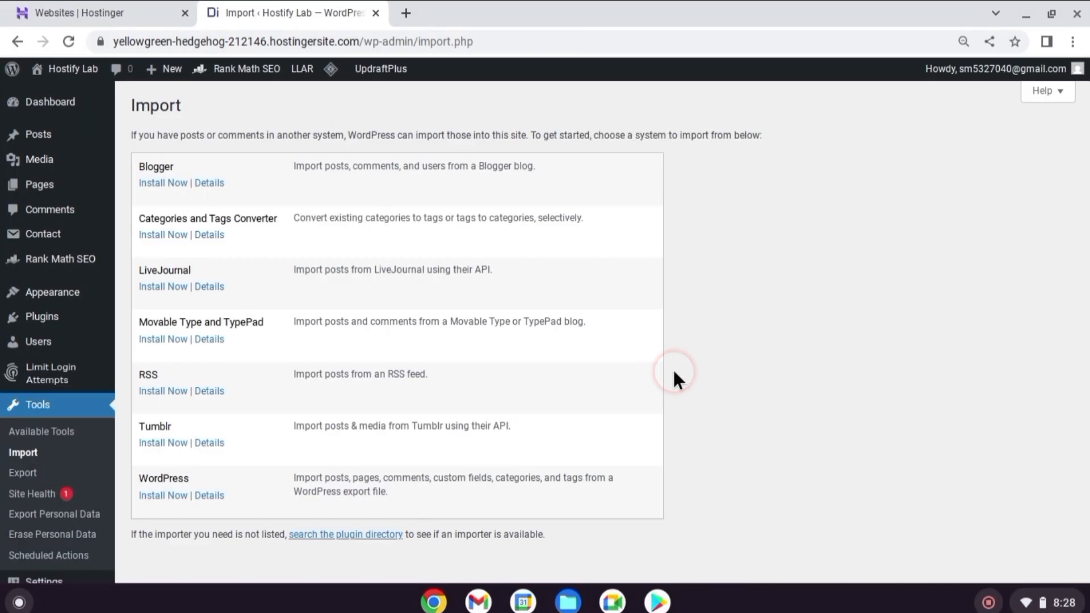
pyautogui.click(59, 475)
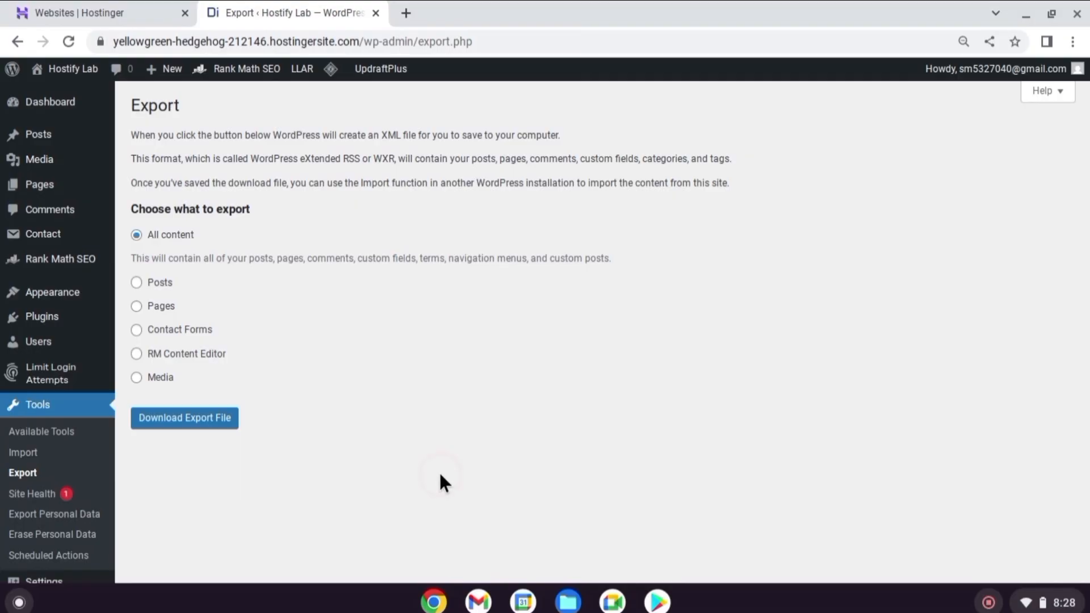
# Examine the Site Health status and its recommended improvements
pyautogui.click(44, 492)
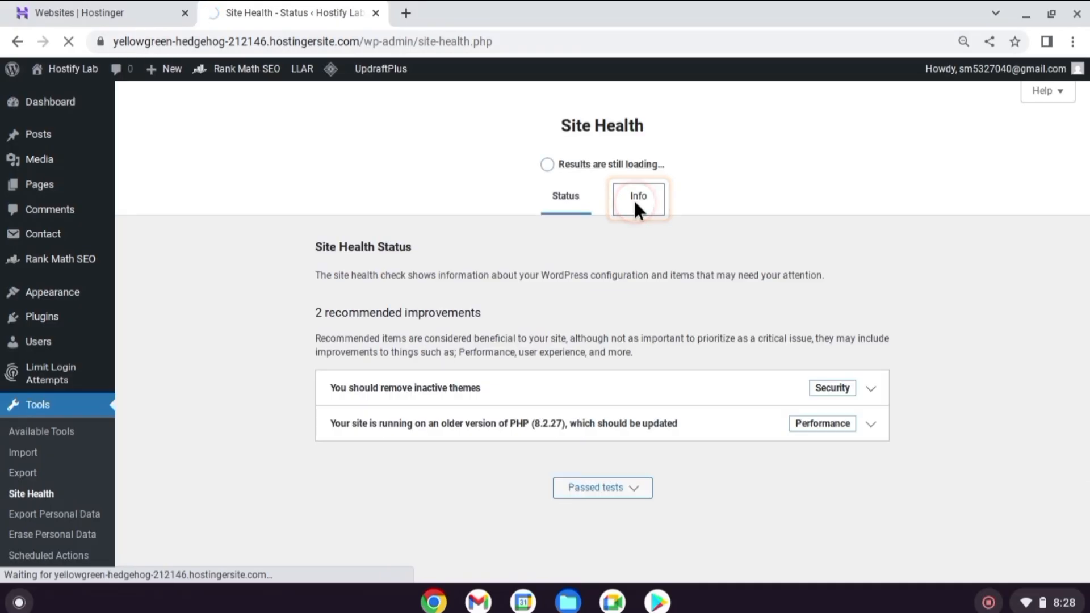
pyautogui.click(633, 205)
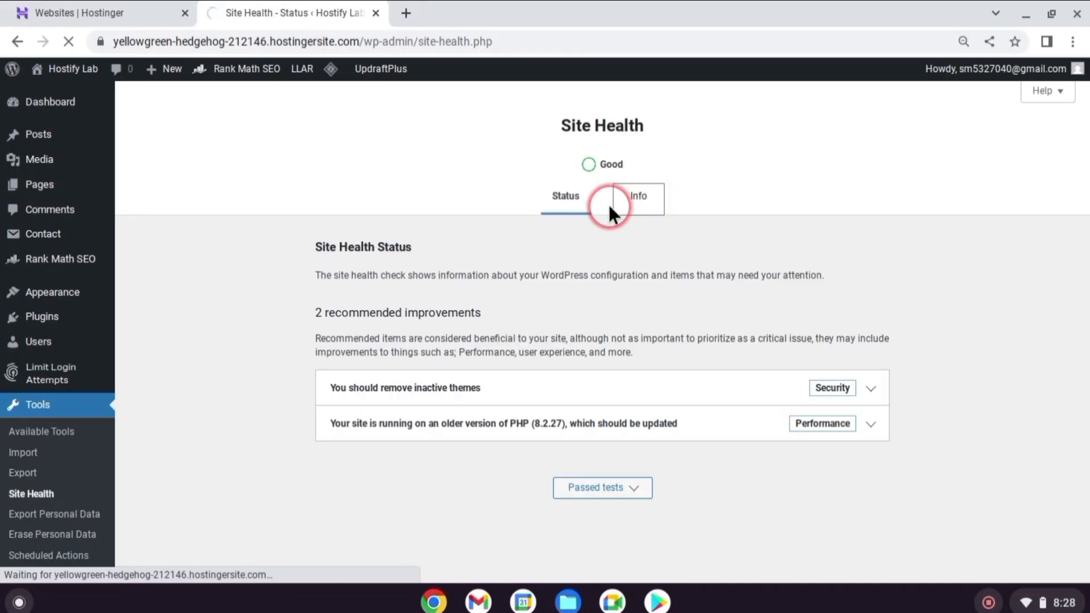
pyautogui.click(567, 195)
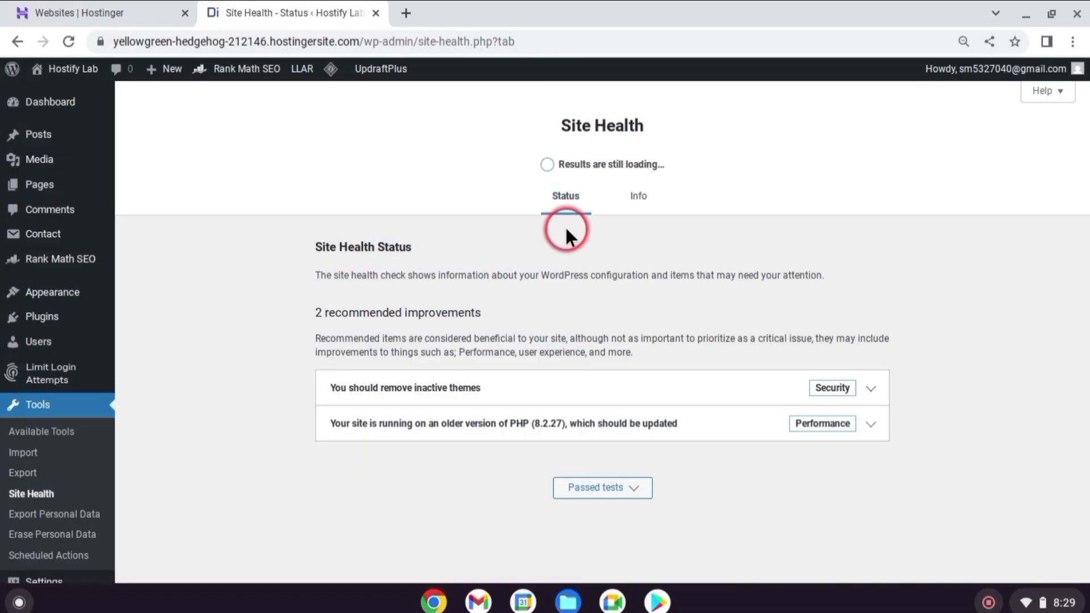
pyautogui.scroll(-1, 126, 446)
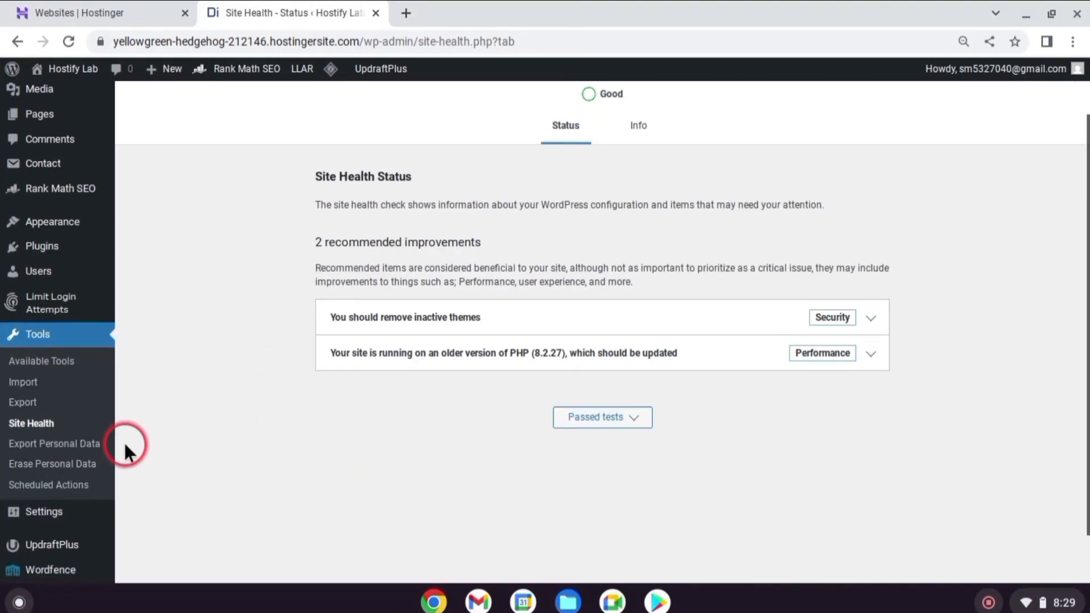
# Review the Export Personal Data, Erase Personal Data and Scheduled Actions tools, and return to the dashboard
pyautogui.click(86, 444)
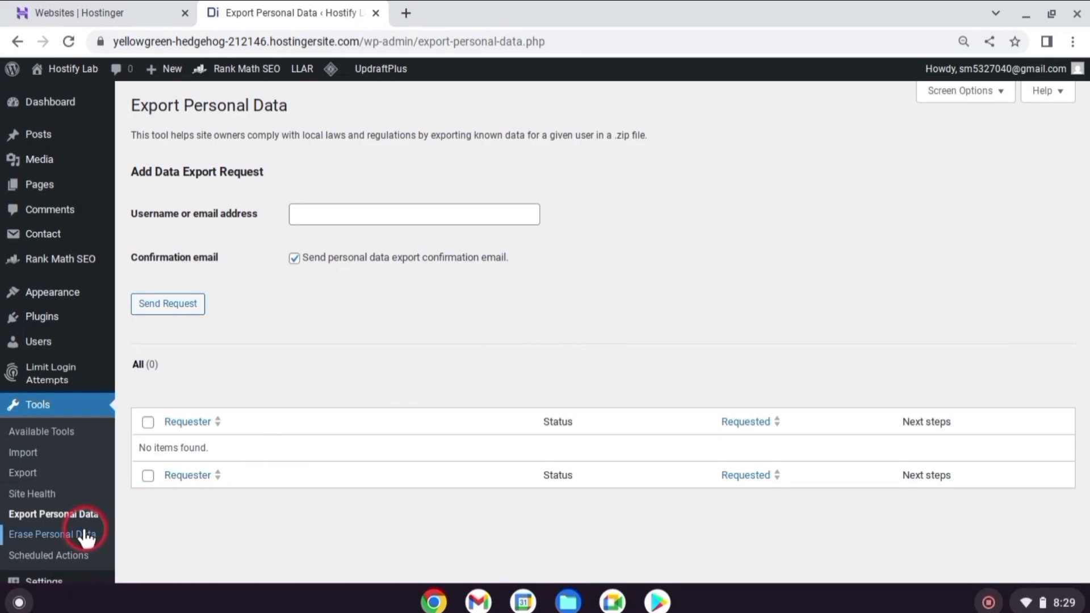
pyautogui.click(57, 534)
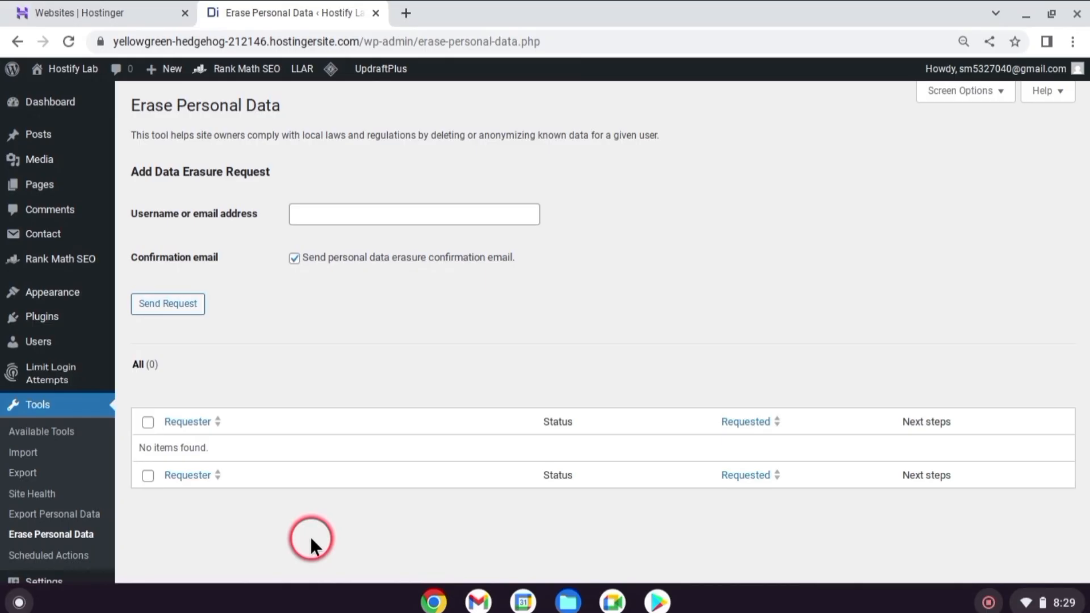
pyautogui.click(91, 556)
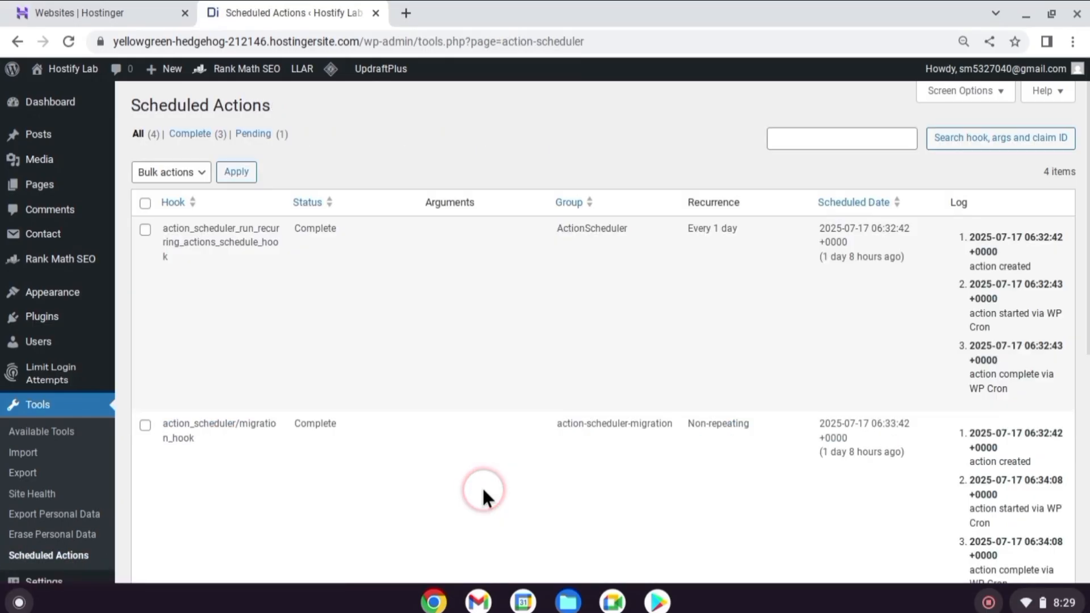
pyautogui.scroll(-1, 544, 363)
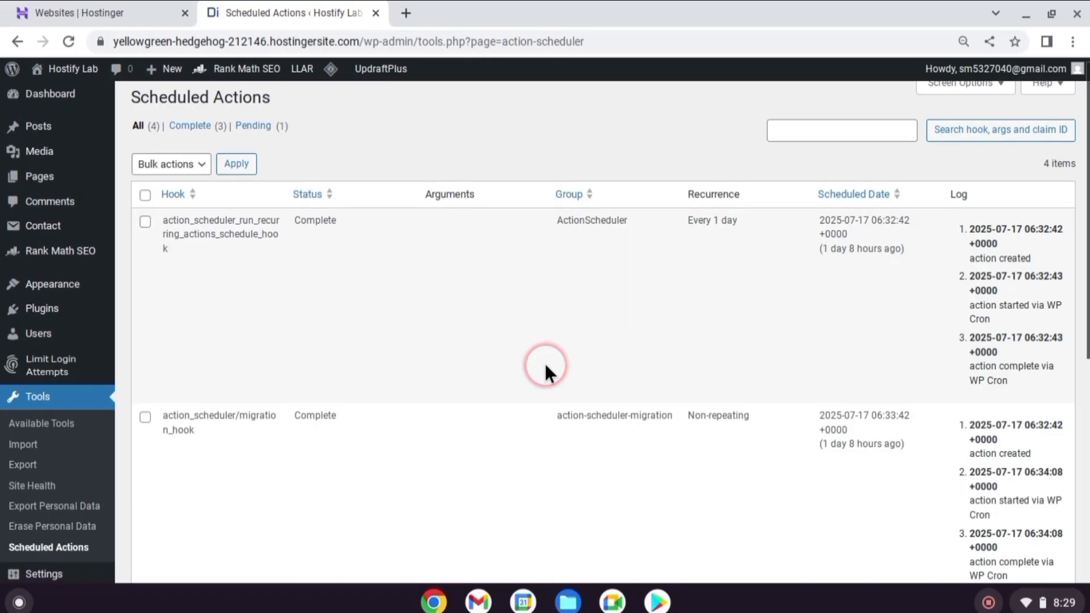
pyautogui.scroll(-8, 544, 366)
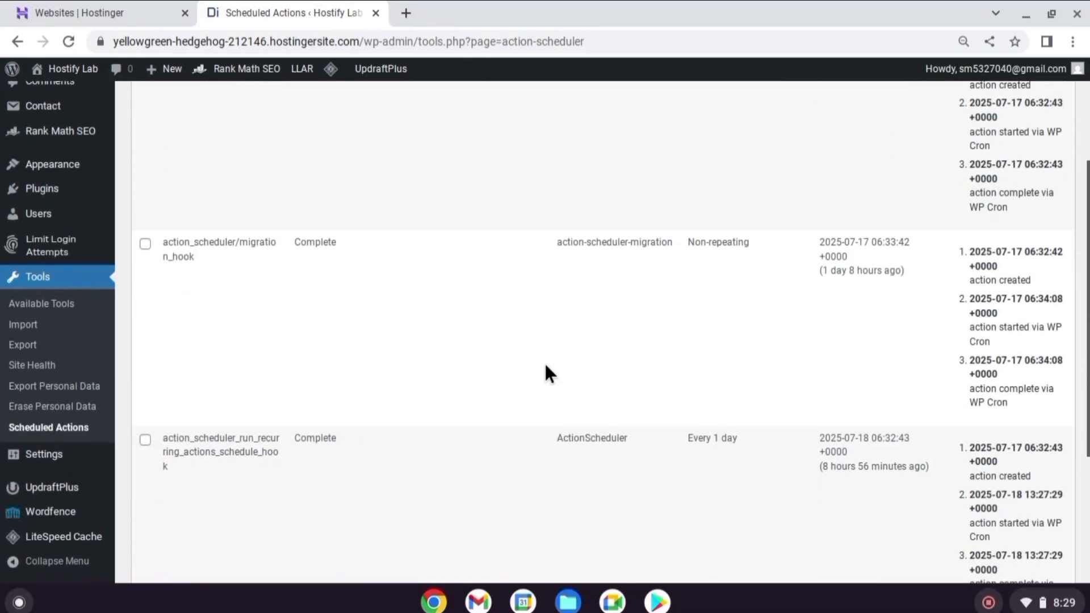
pyautogui.scroll(10, 545, 366)
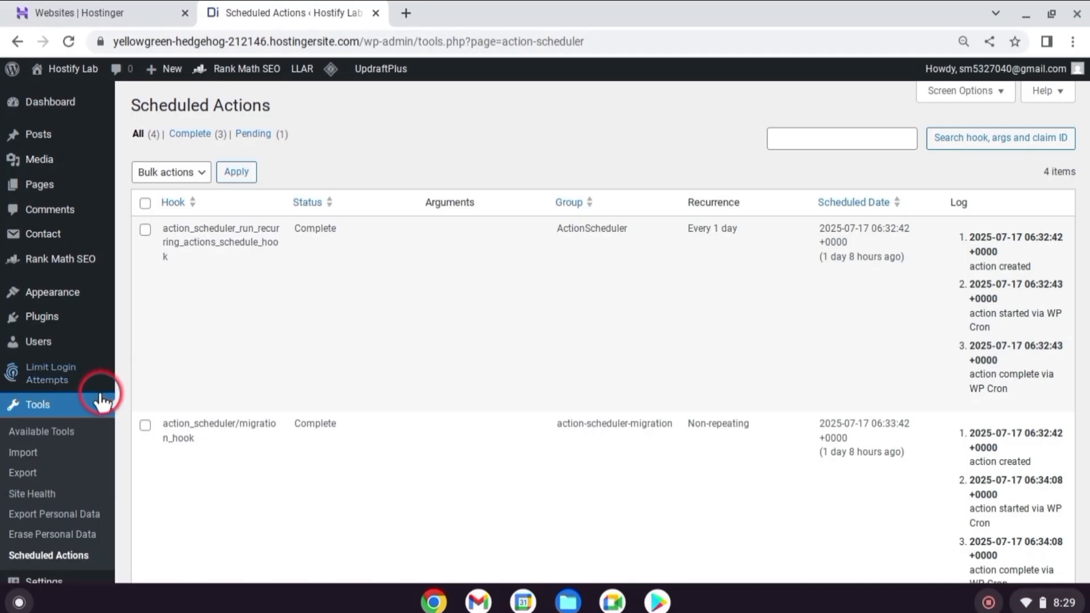
pyautogui.click(54, 105)
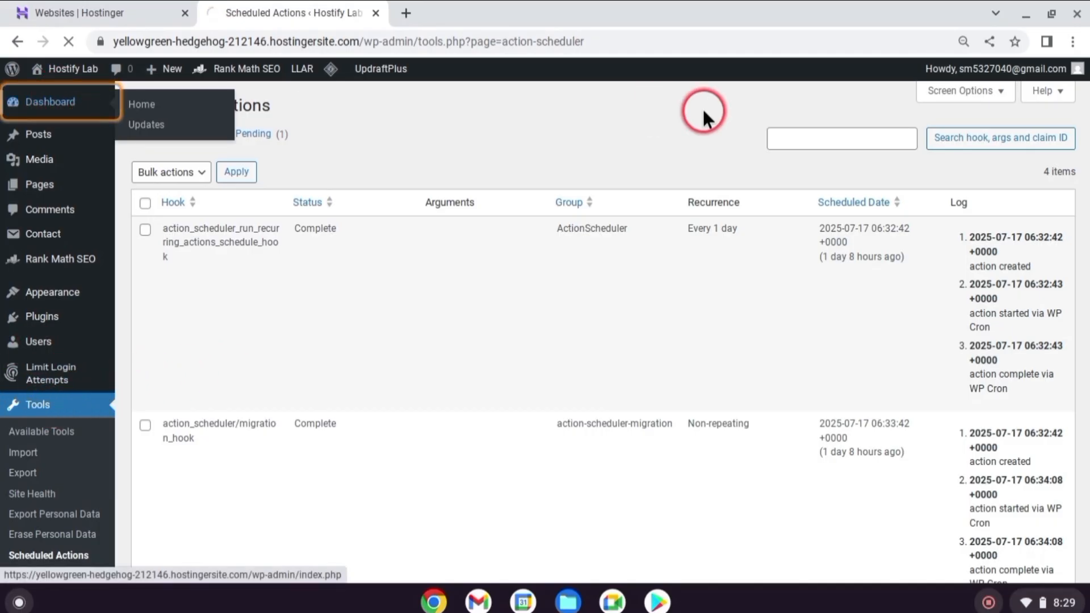